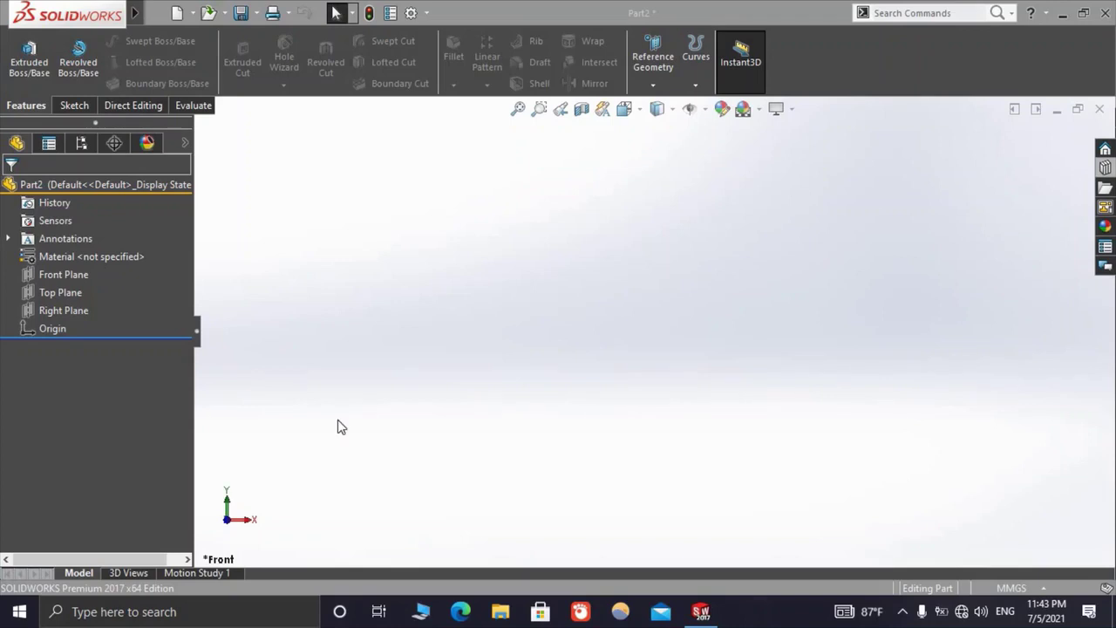
Enable the Sheet Metal tool set in the CommandManager and switch to its tab
right_click(157, 108)
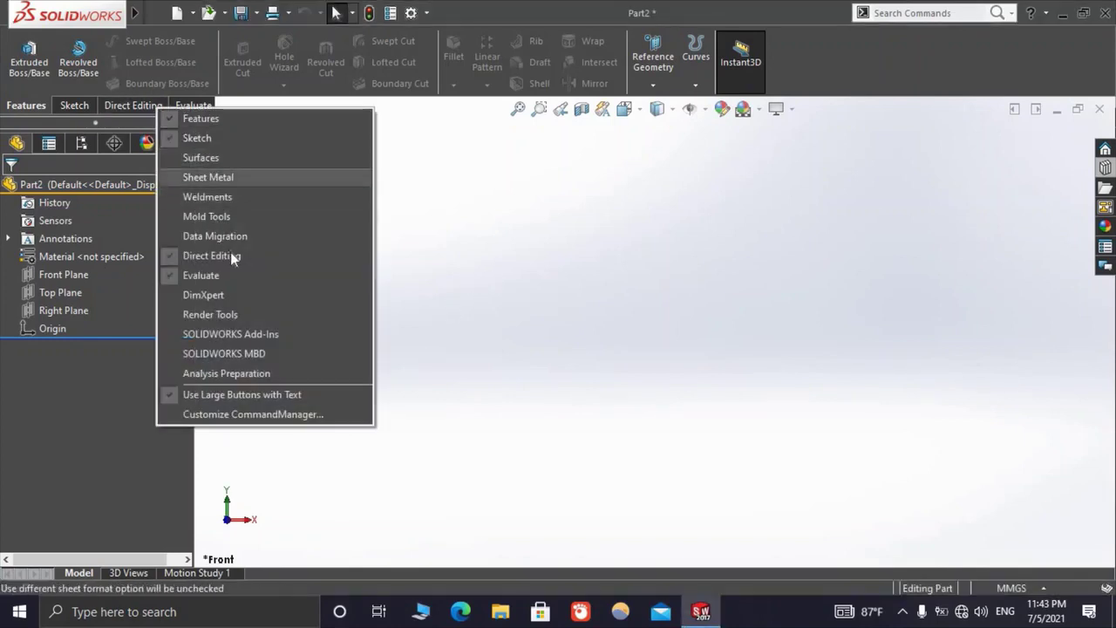
click(253, 177)
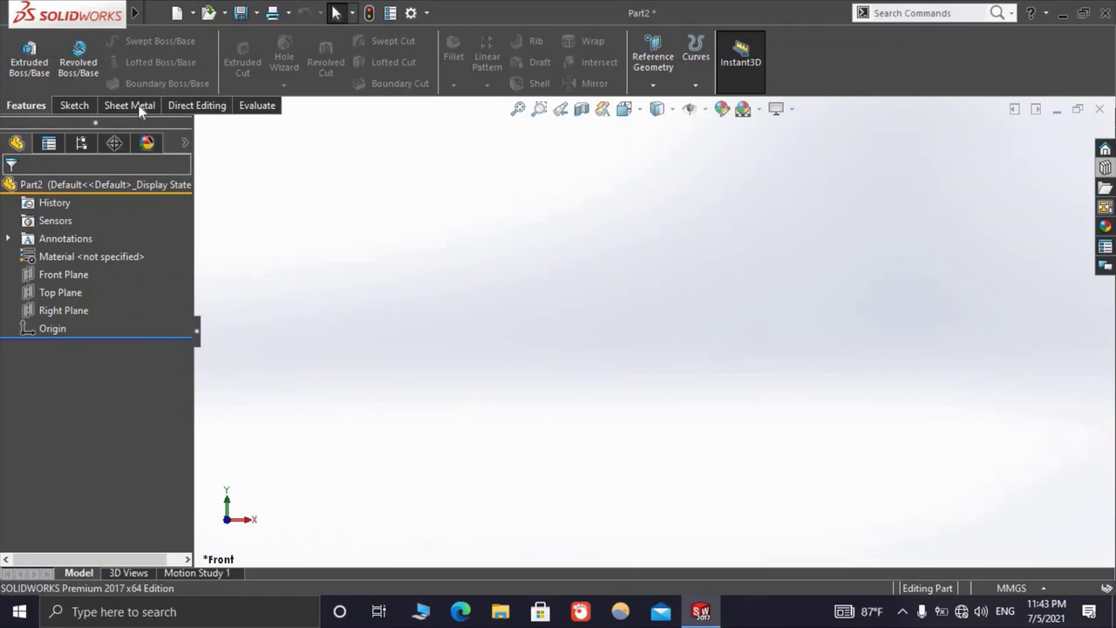
click(138, 104)
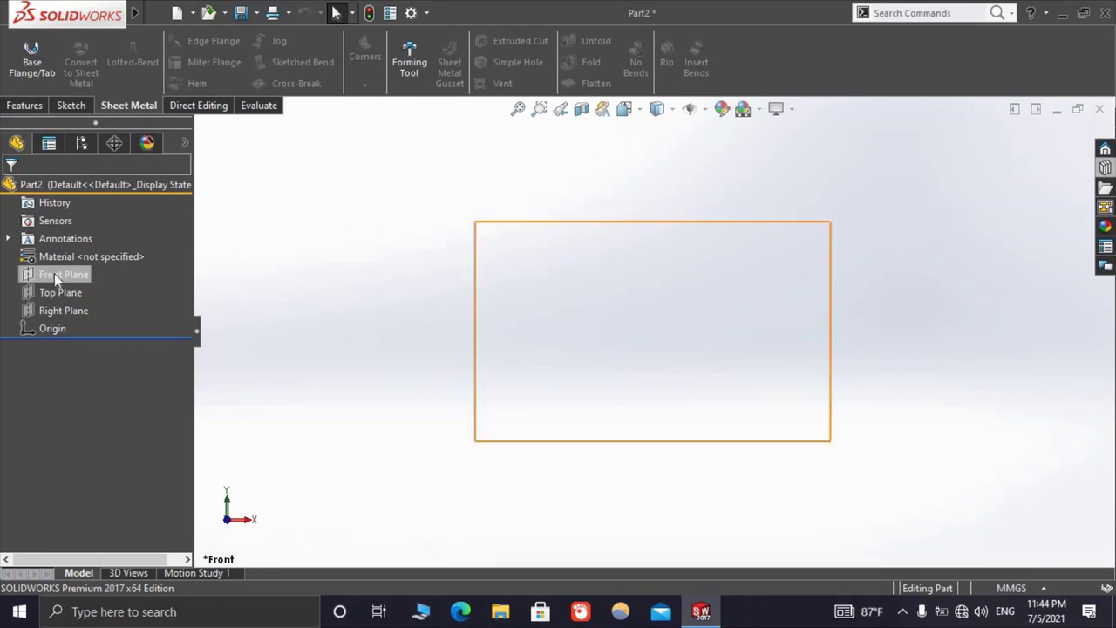
On the Front Plane, sketch a vertical and a horizontal line meeting at the origin
click(54, 273)
click(66, 251)
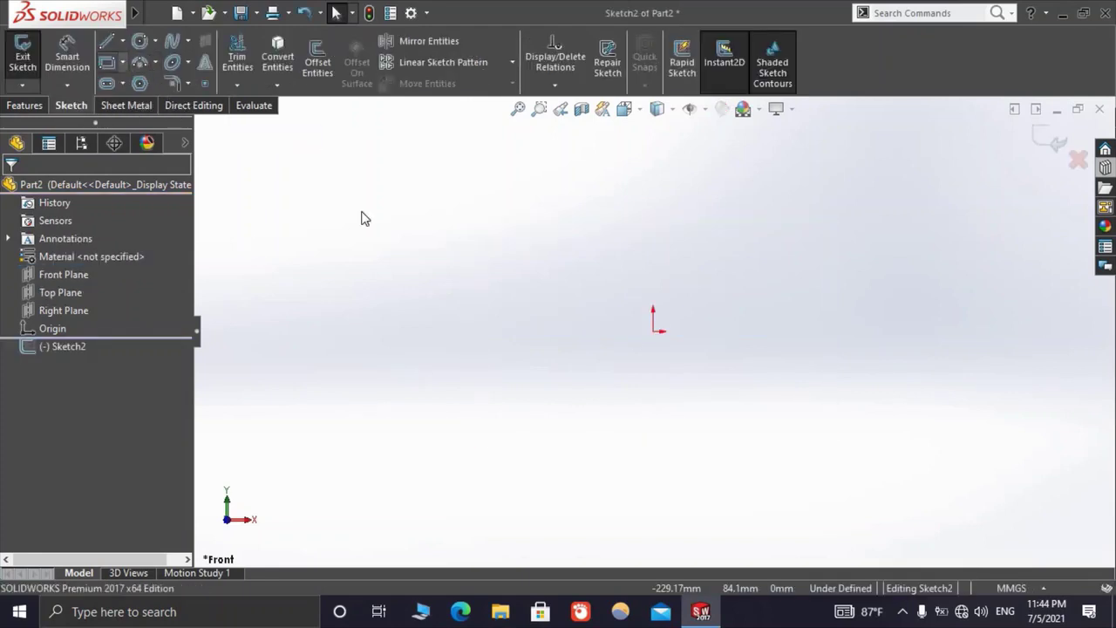
key(l)
click(652, 329)
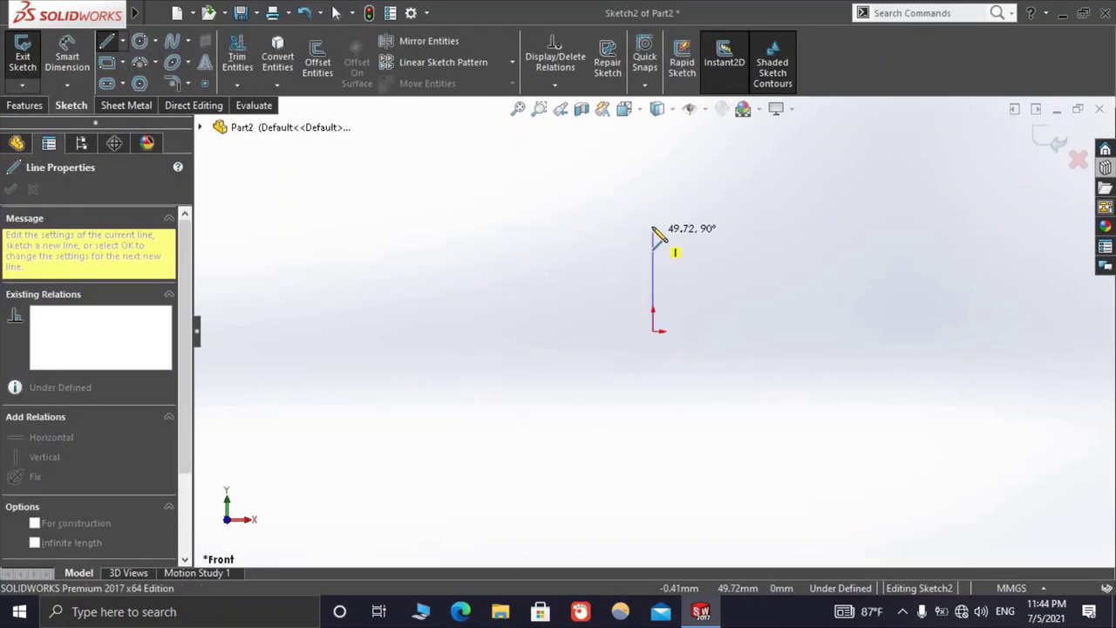
double_click(652, 228)
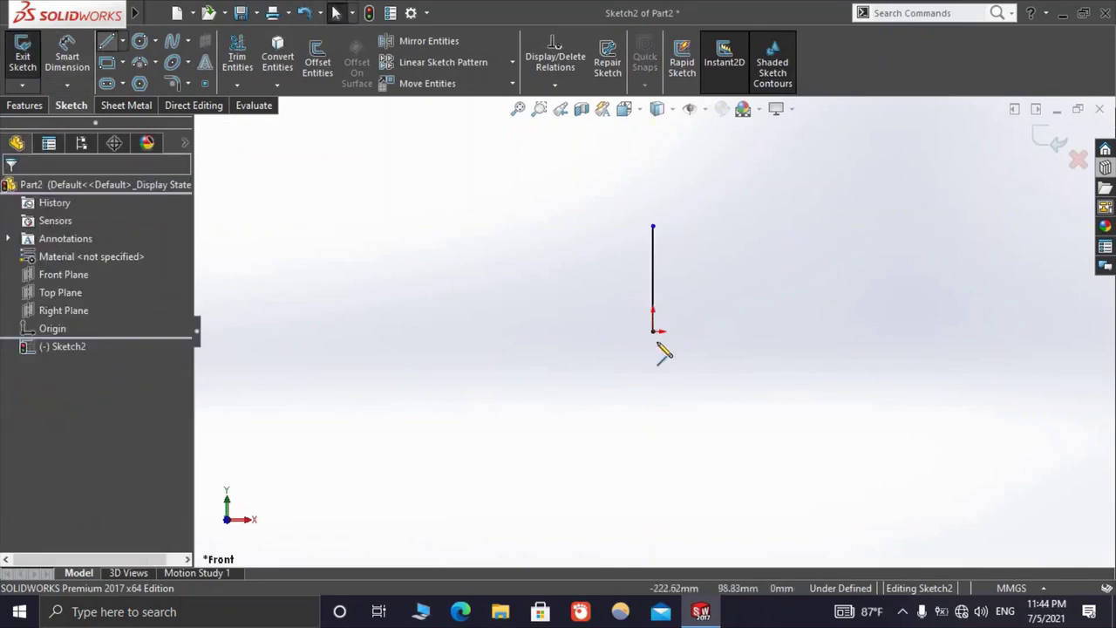
drag(653, 333, 789, 332)
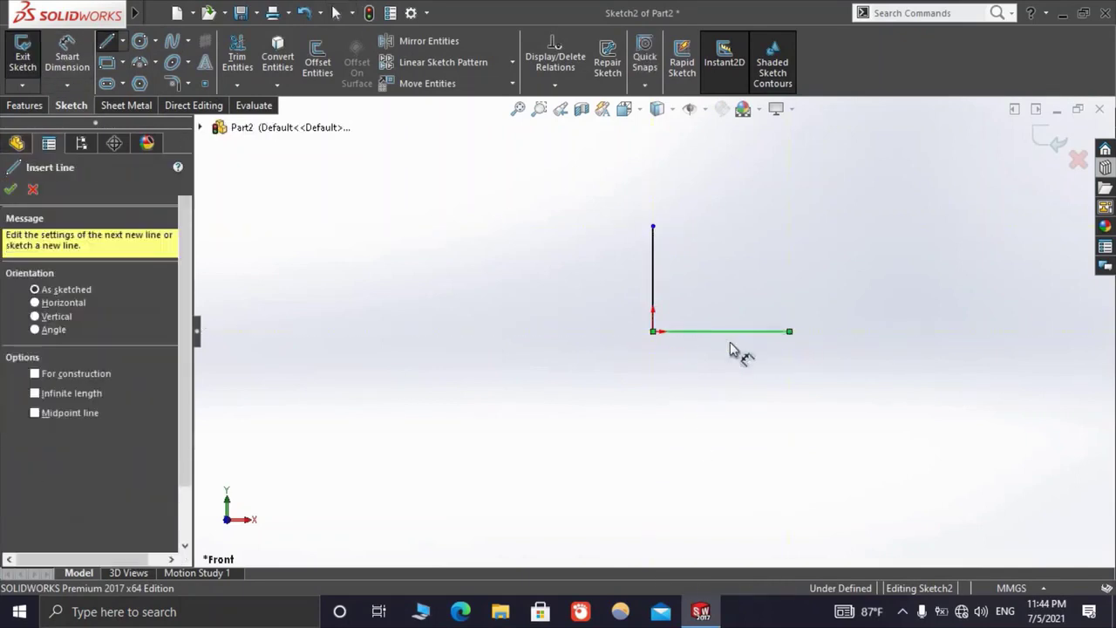
key(Escape)
right_drag(731, 348, 739, 336)
Dimension both the horizontal and vertical legs of the L to 50 mm
click(735, 332)
click(735, 430)
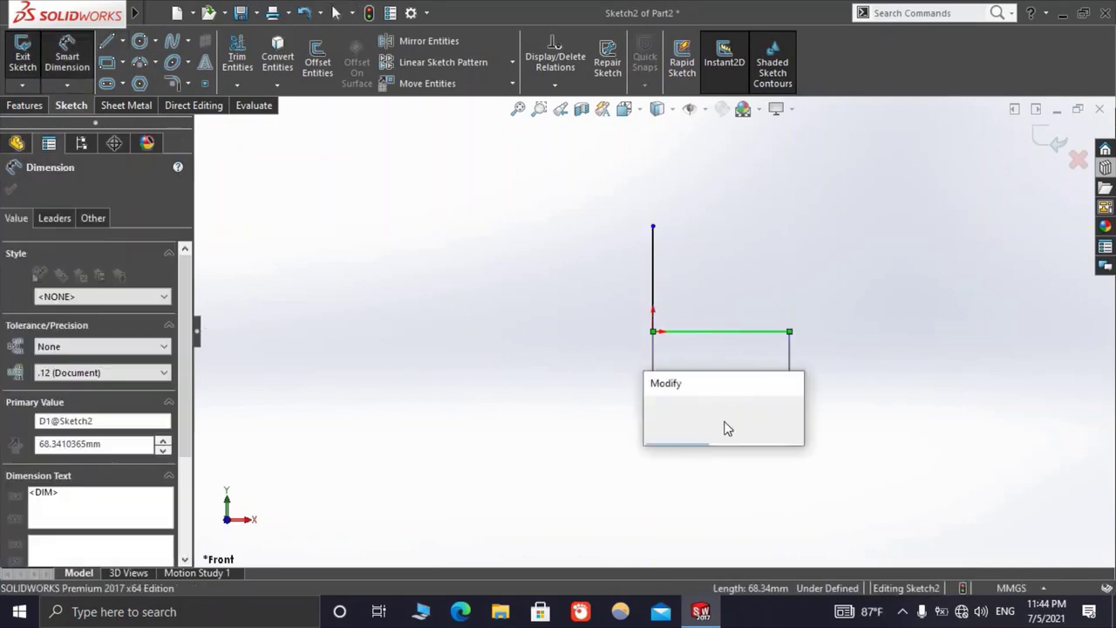
text(50)
key(Return)
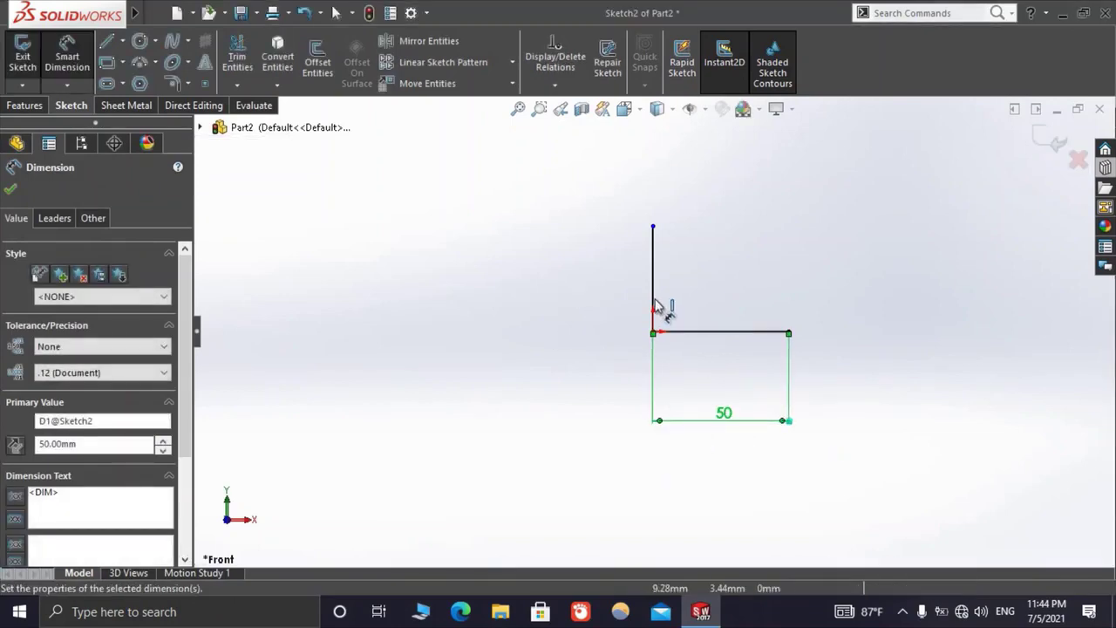
click(653, 304)
click(598, 316)
text(50)
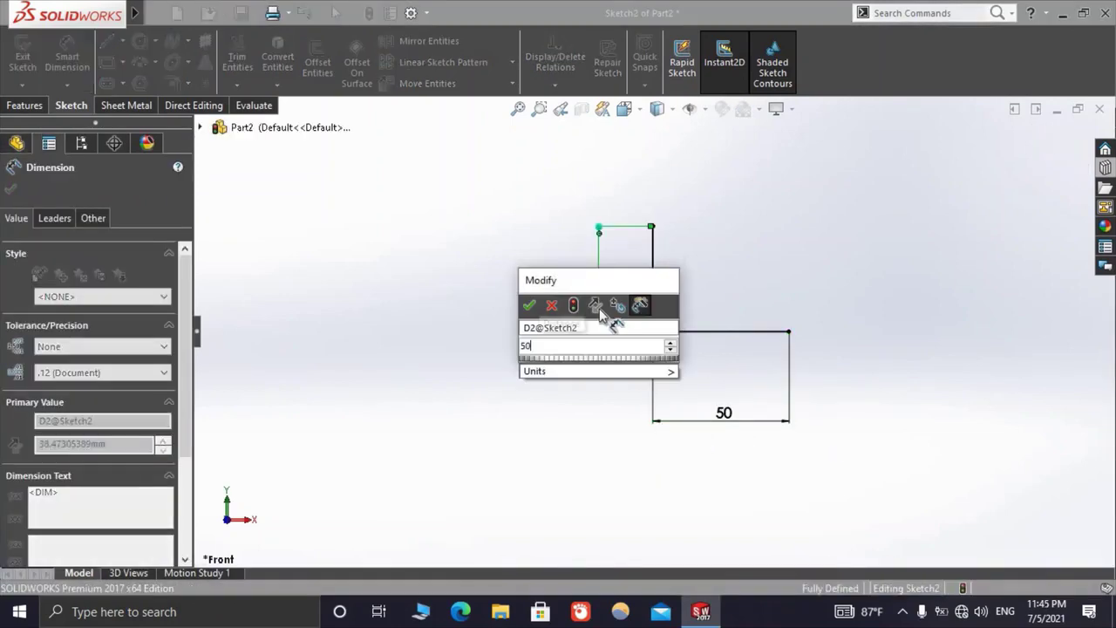
key(Return)
key(Escape)
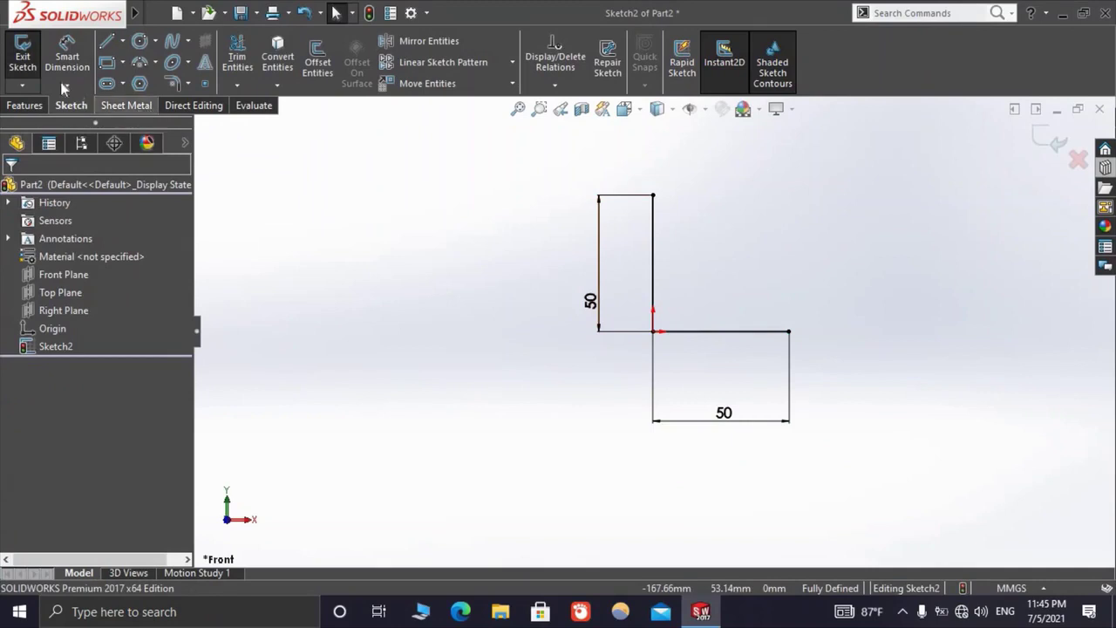
click(126, 105)
Start a Base Flange from the L sketch with a Direction 1 blind depth of 20 mm
click(32, 57)
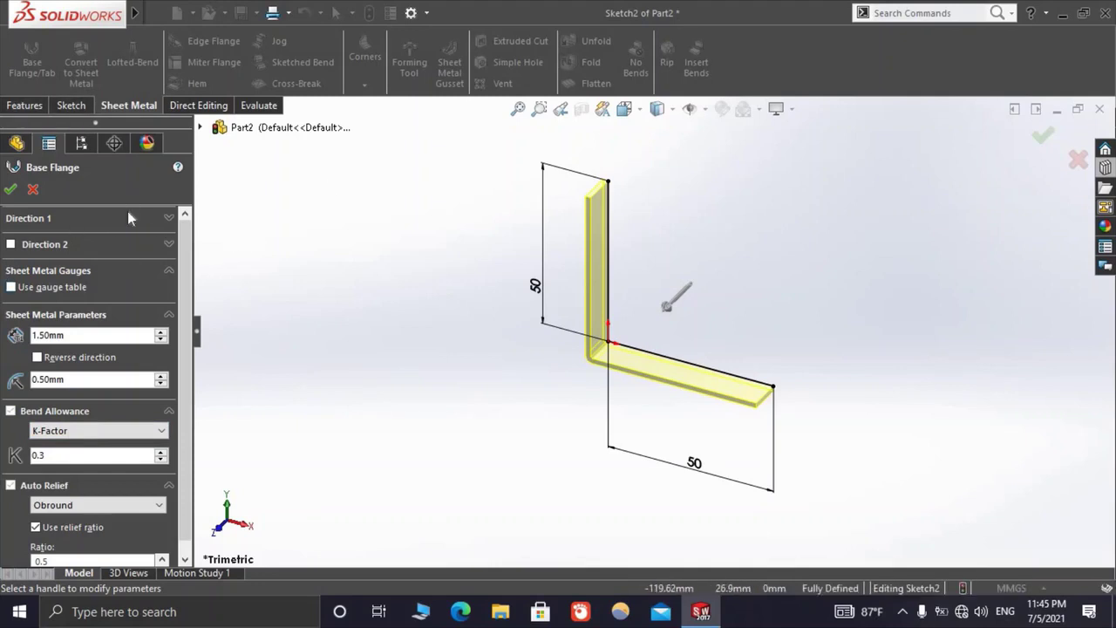
click(163, 218)
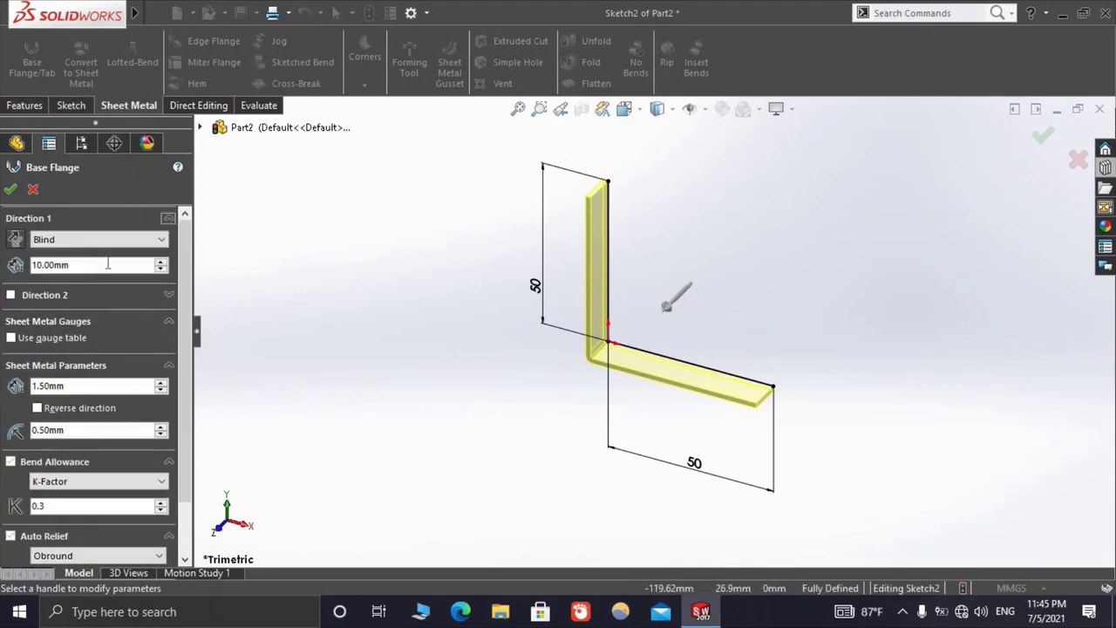
click(107, 263)
text(50)
key(Return)
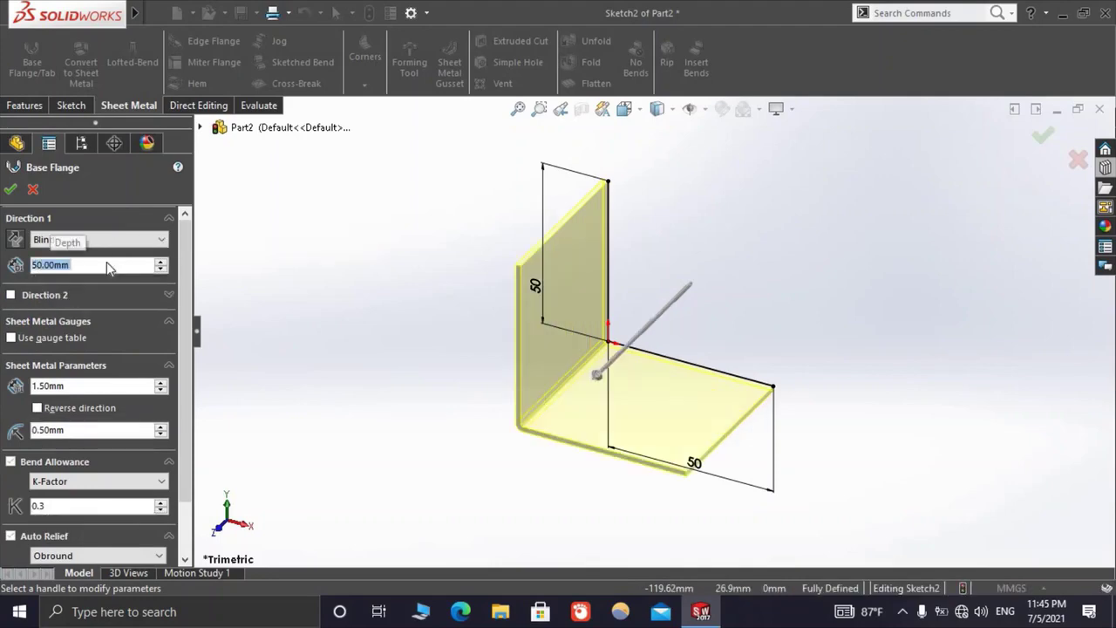
text(20)
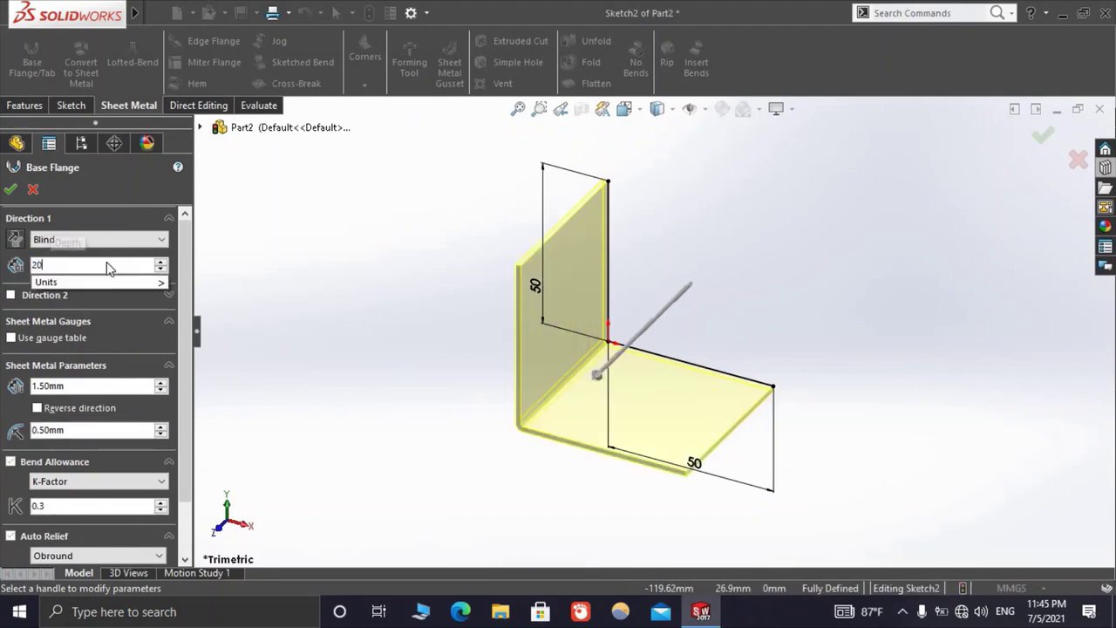
key(Return)
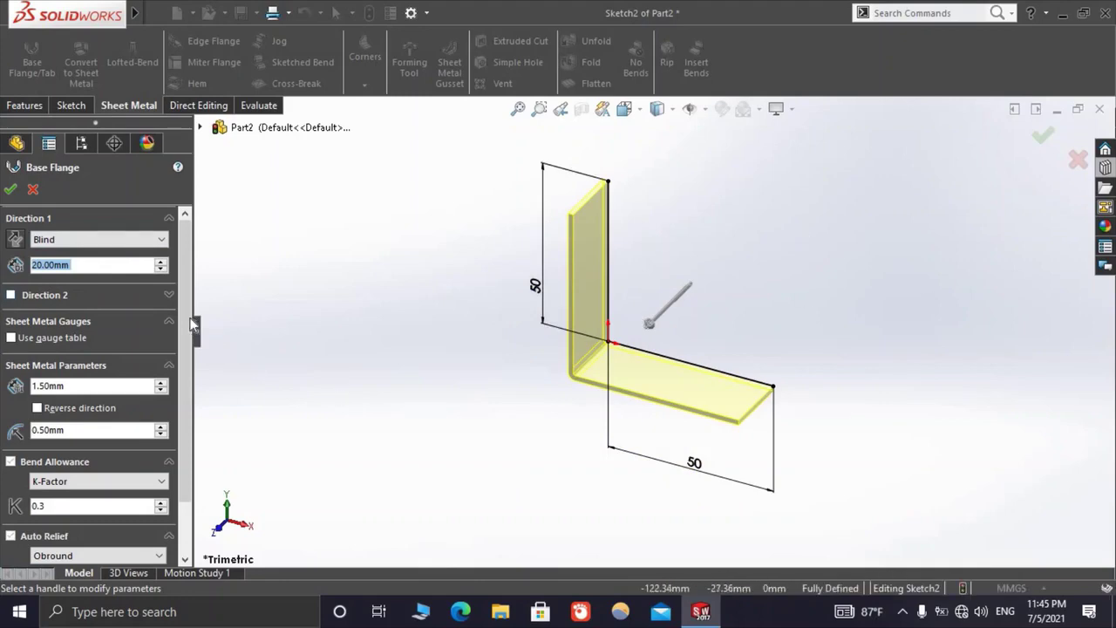
scroll(183, 352, down, 3)
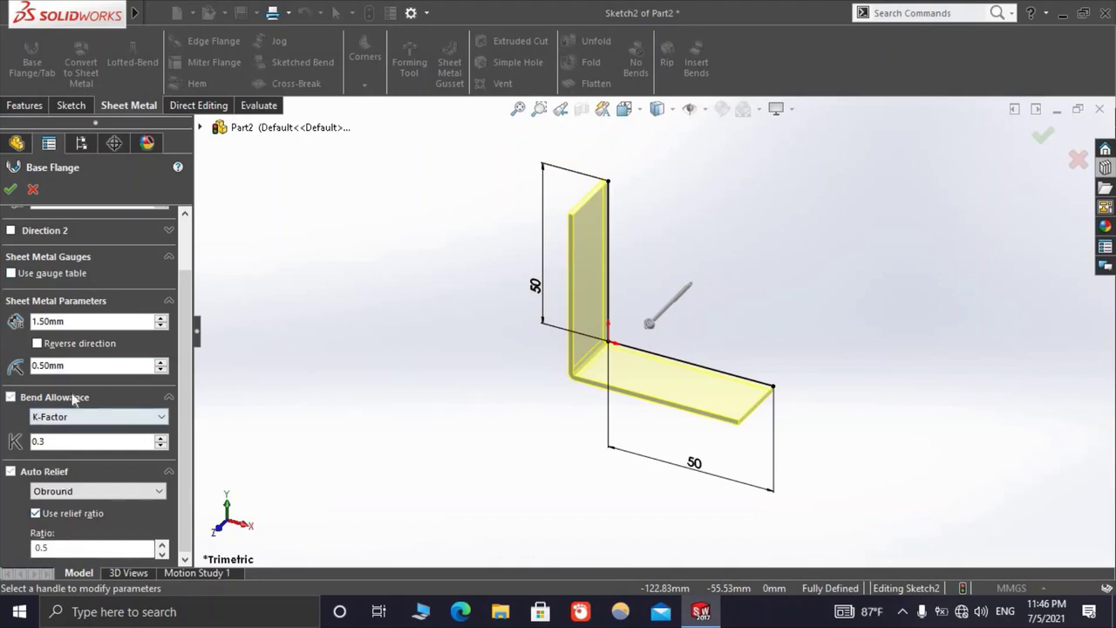
Set the base flange sheet thickness to 1.5 mm
double_click(73, 322)
text(1)
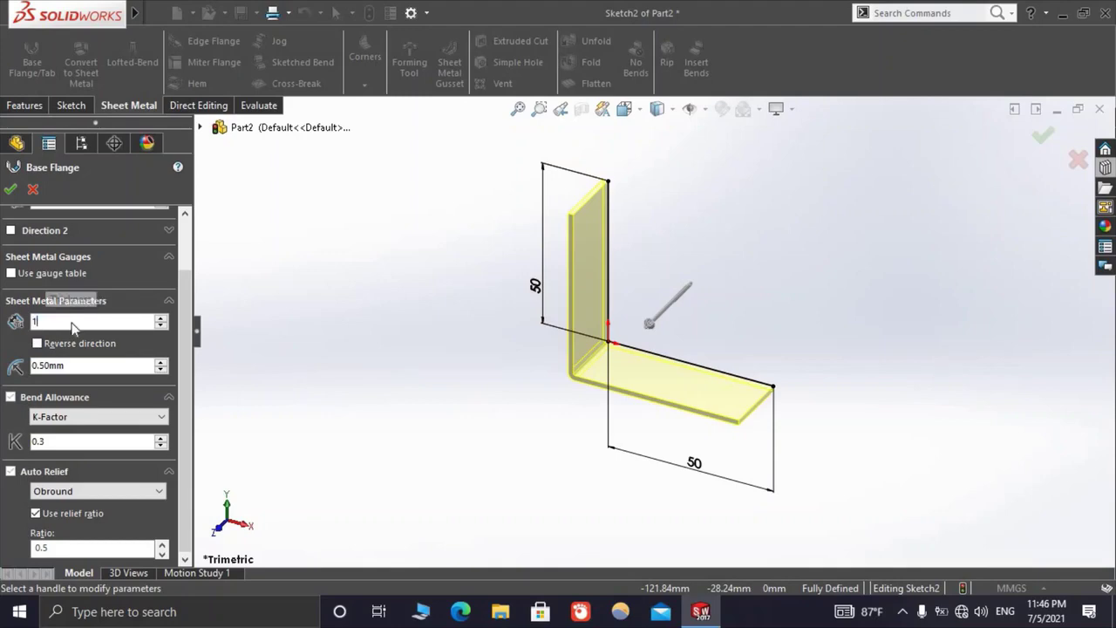
key(Return)
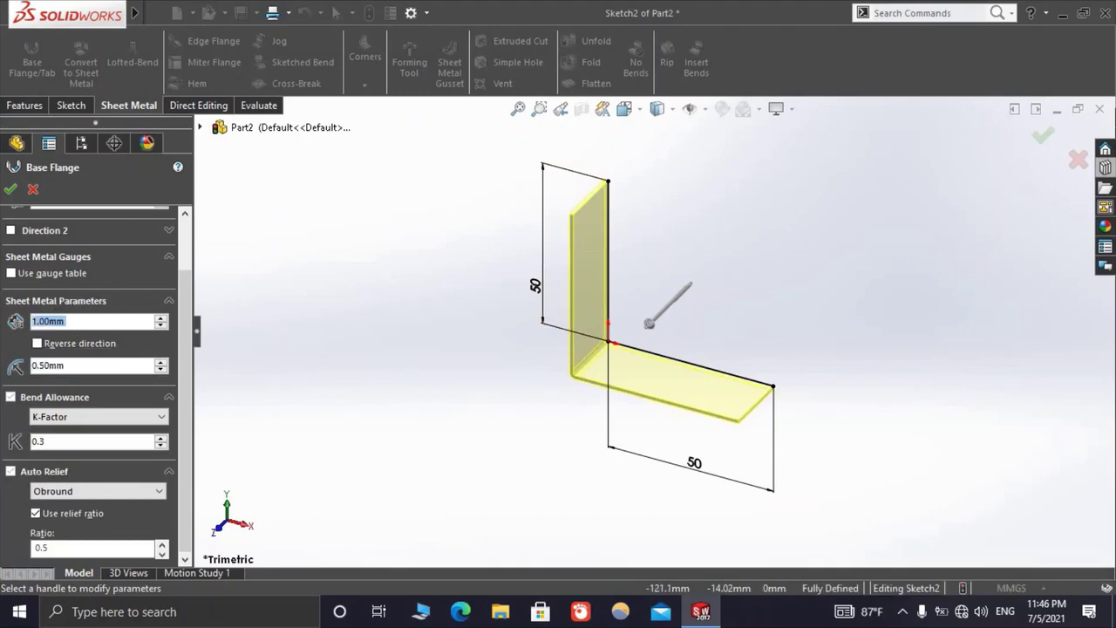
text(1.5)
key(Return)
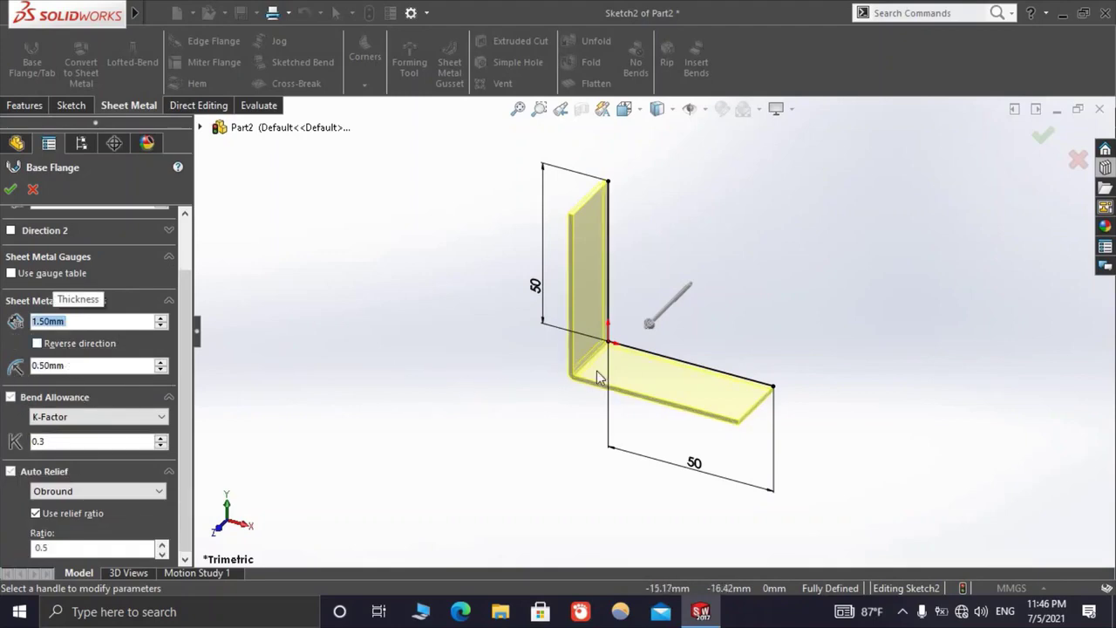
scroll(579, 366, up, 3)
scroll(577, 367, up, 3)
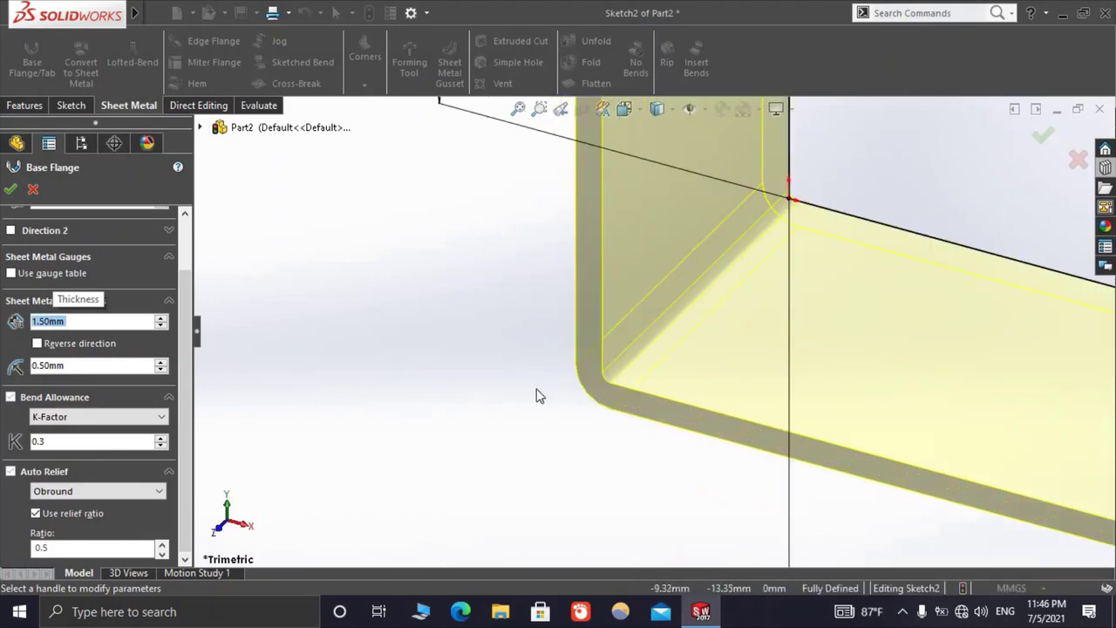
scroll(535, 393, down, 3)
scroll(652, 334, down, 2)
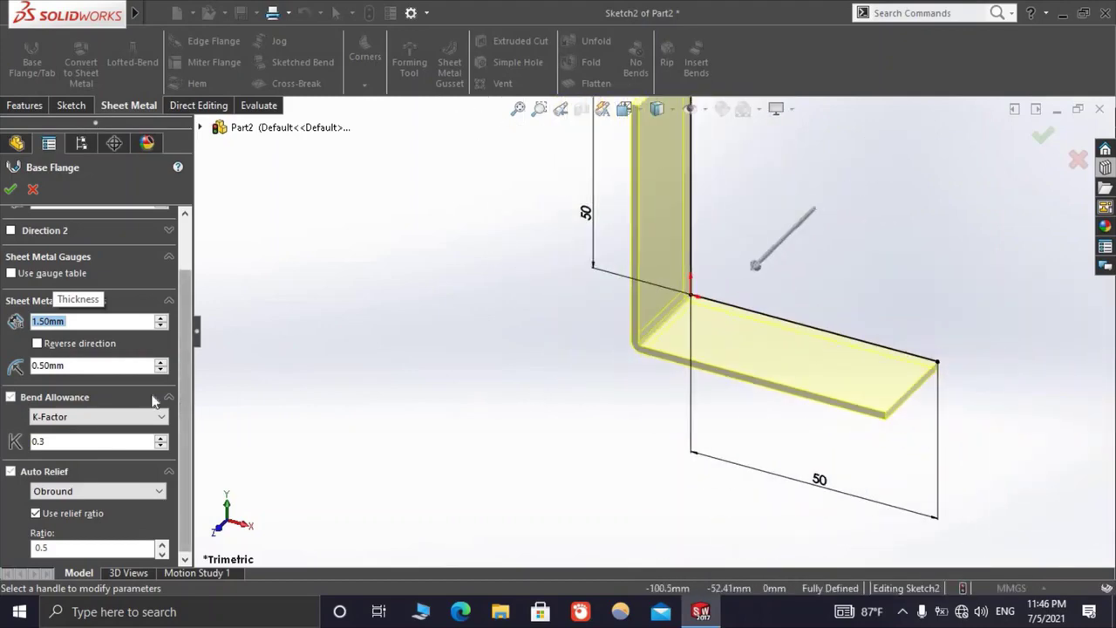
Set the bend radius to 1 mm
key(Tab)
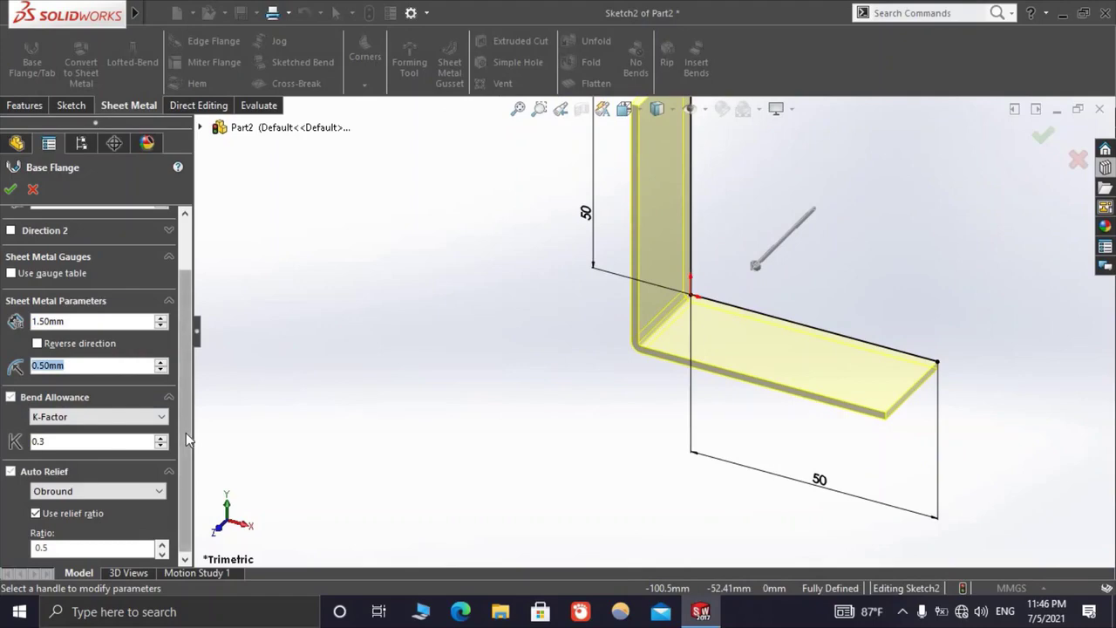
text(1)
key(Return)
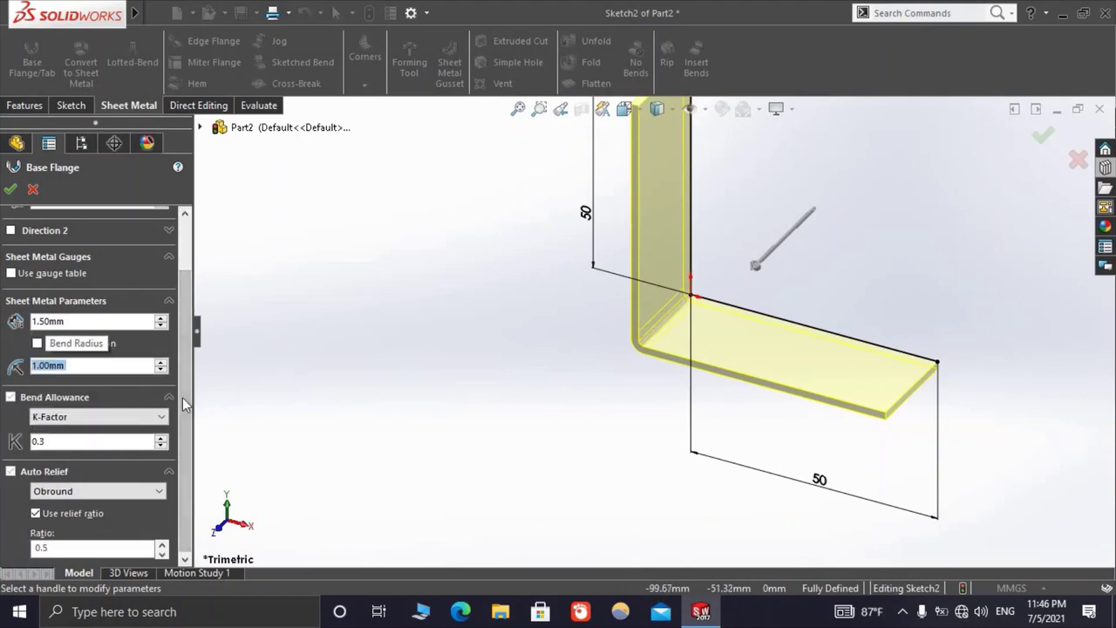
click(78, 415)
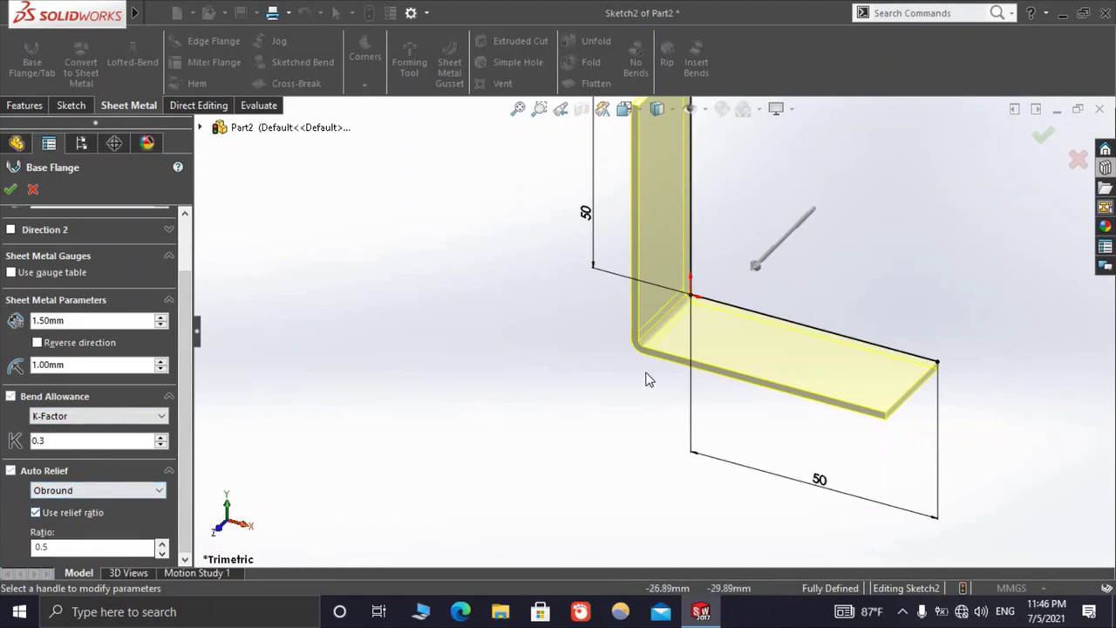
Keep Obround relief, drag the flange depth further out, and build the base flange
scroll(654, 379, up, 3)
click(83, 490)
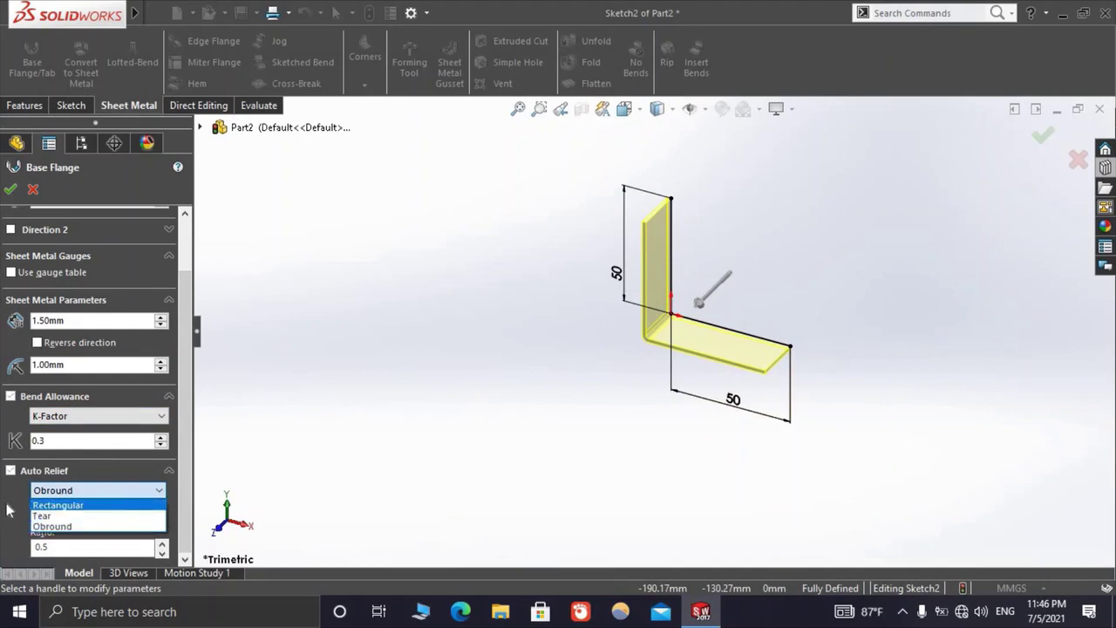
click(48, 525)
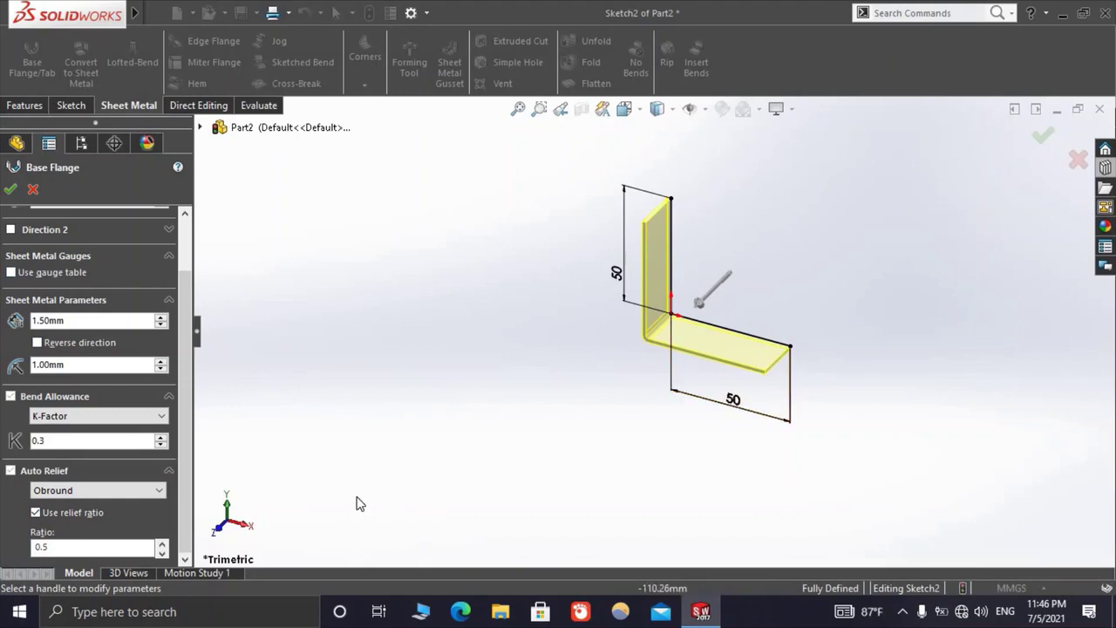
drag(711, 324, 605, 418)
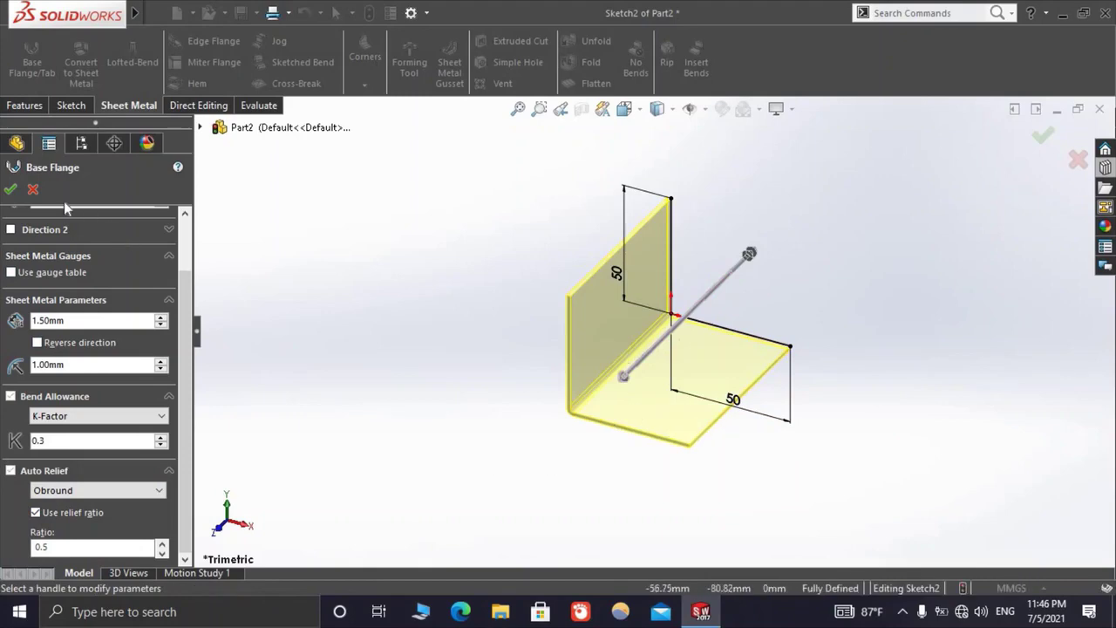
key(Return)
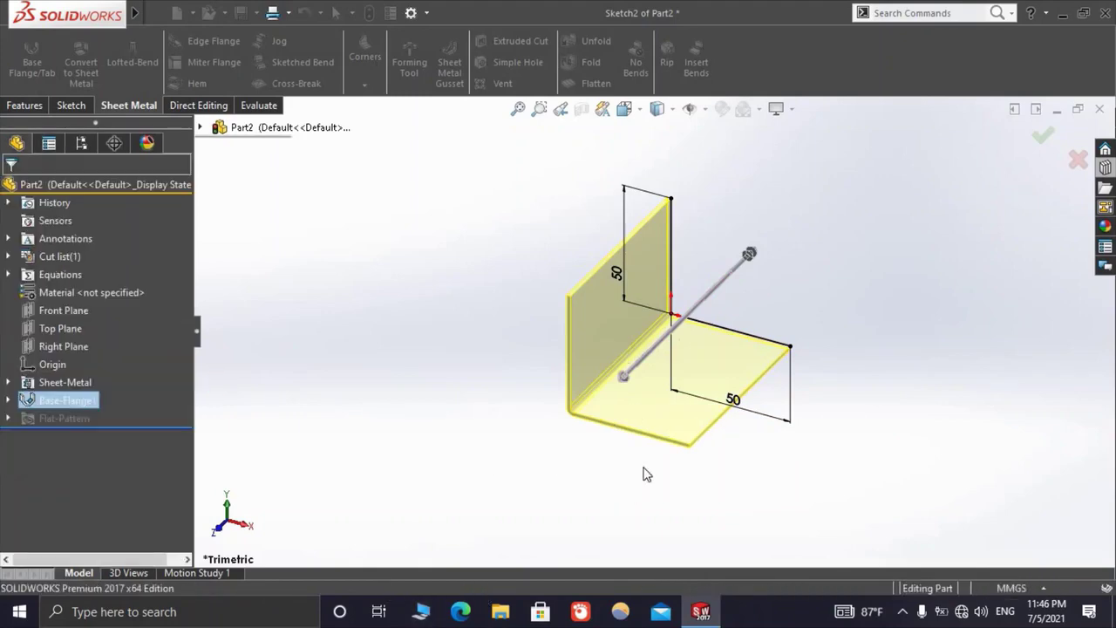
scroll(642, 475, down, 4)
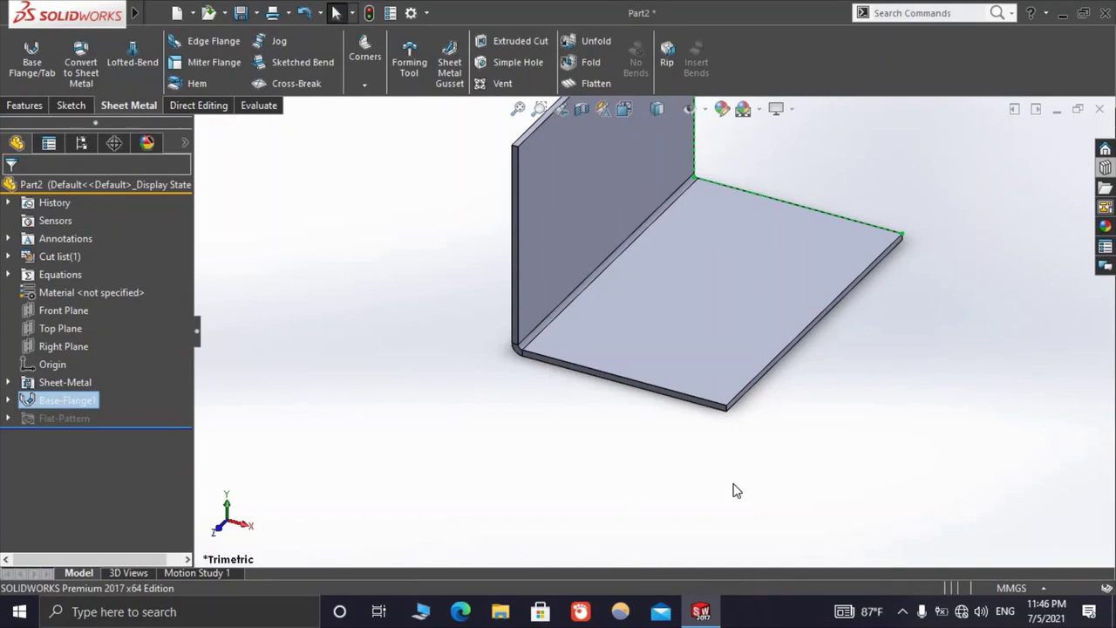
click(43, 385)
click(55, 340)
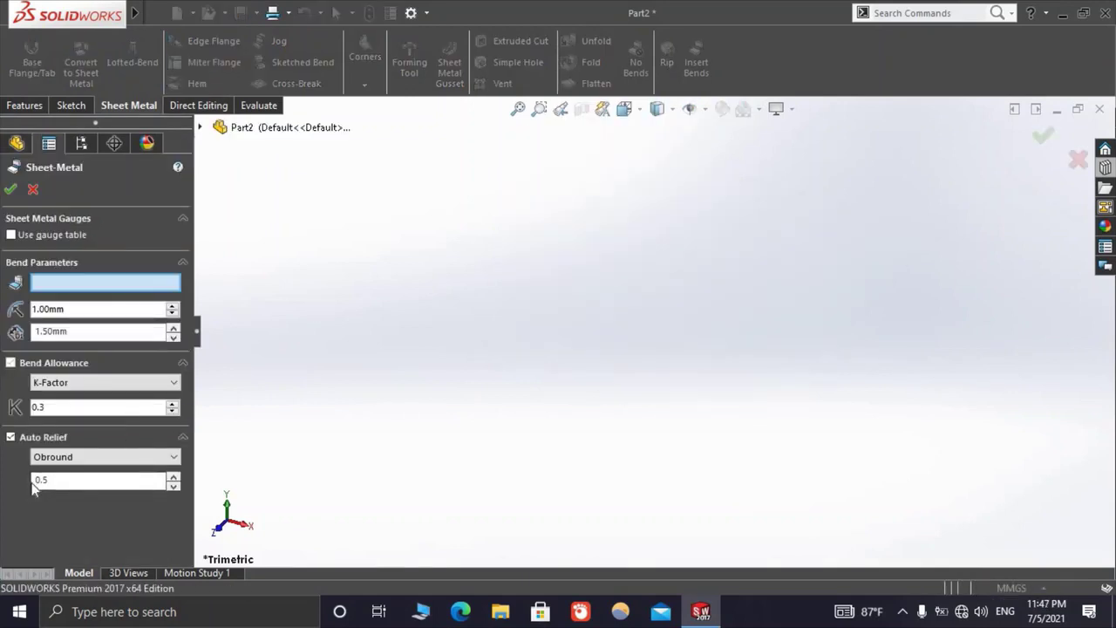
click(10, 189)
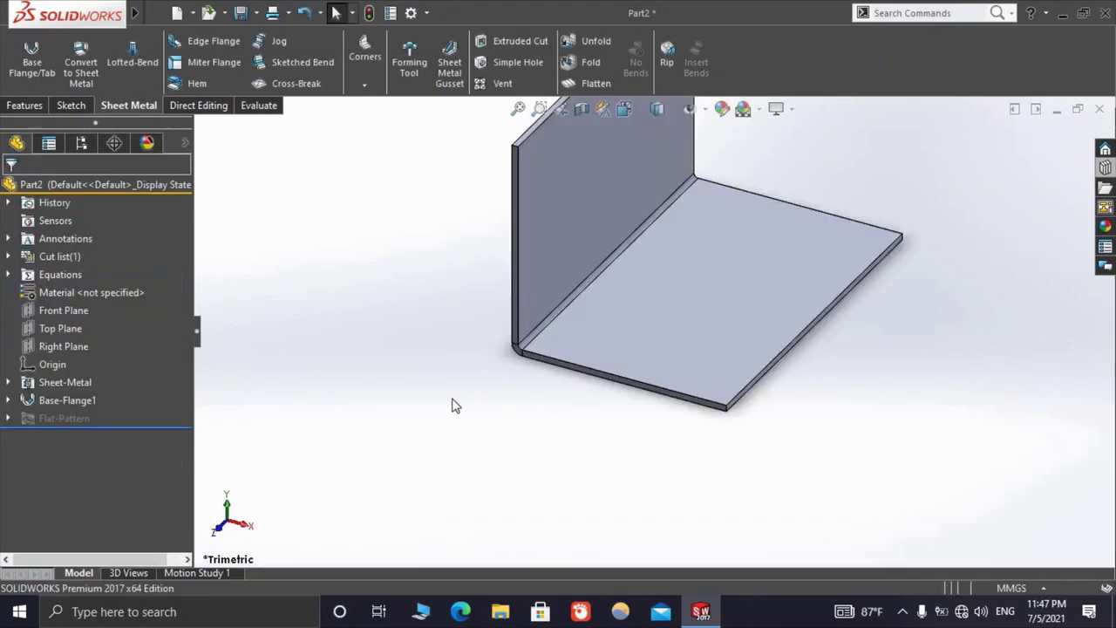
Add an edge flange on the front edge, narrowing its profile from the left side
click(186, 41)
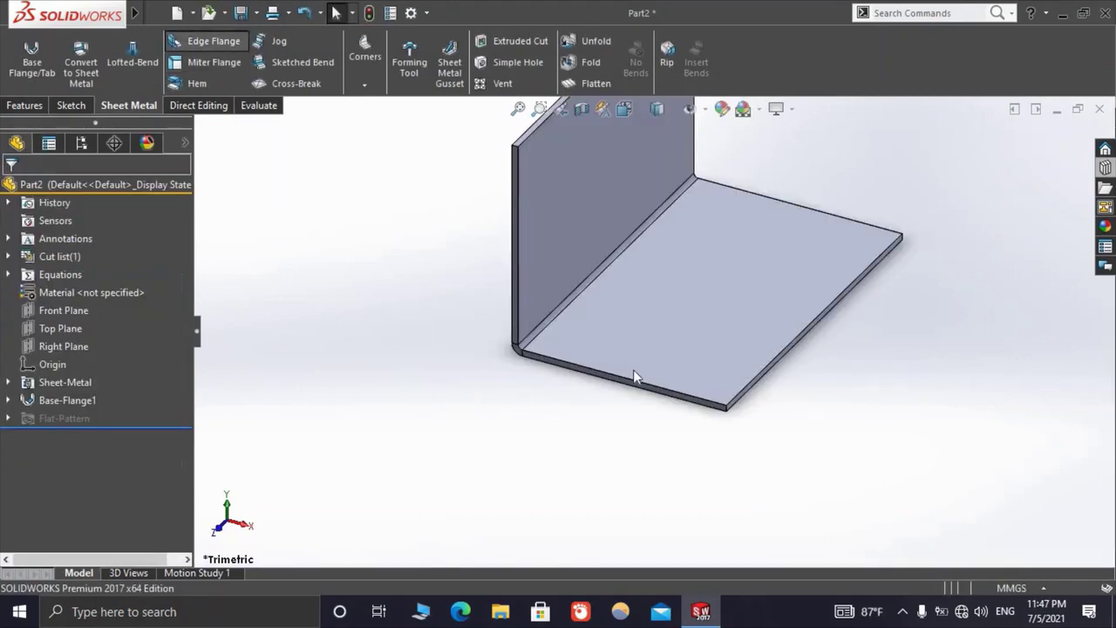
click(644, 384)
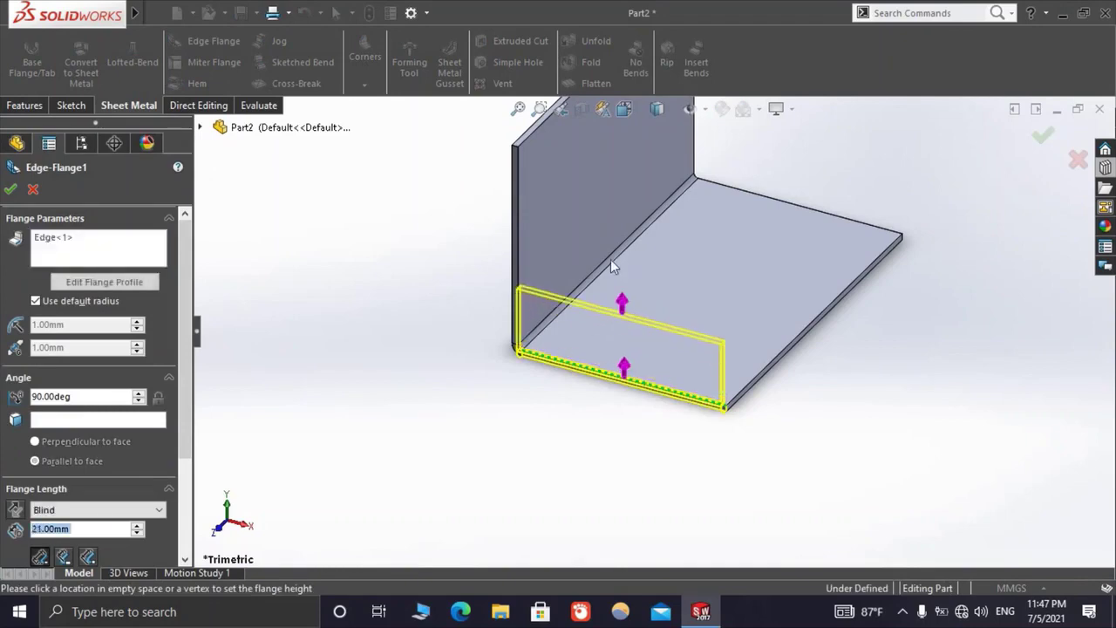
click(92, 286)
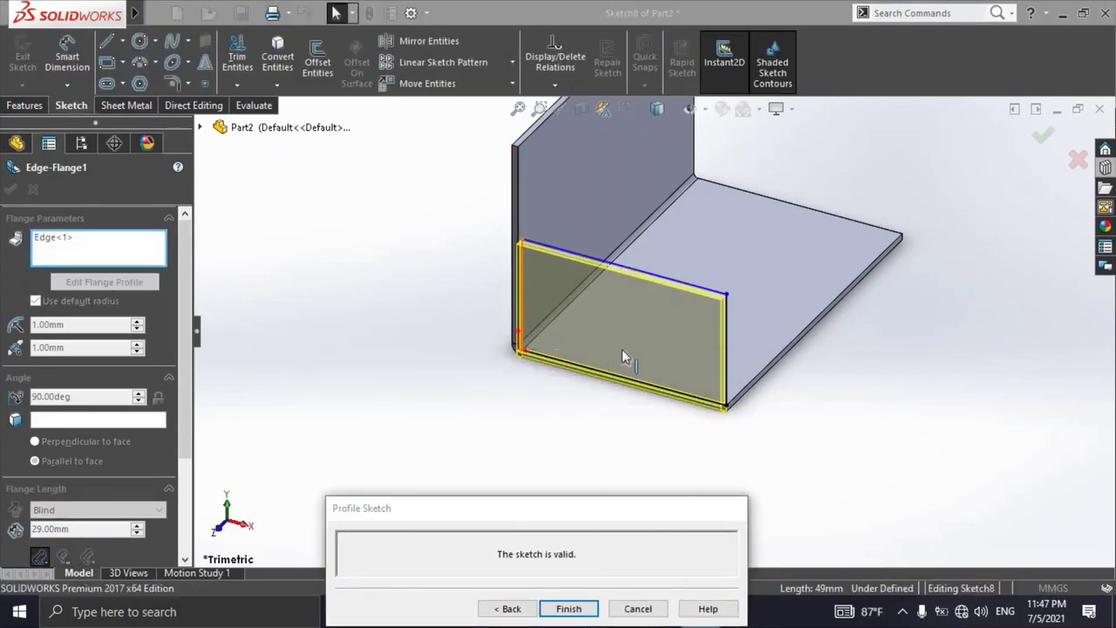
drag(520, 336, 630, 349)
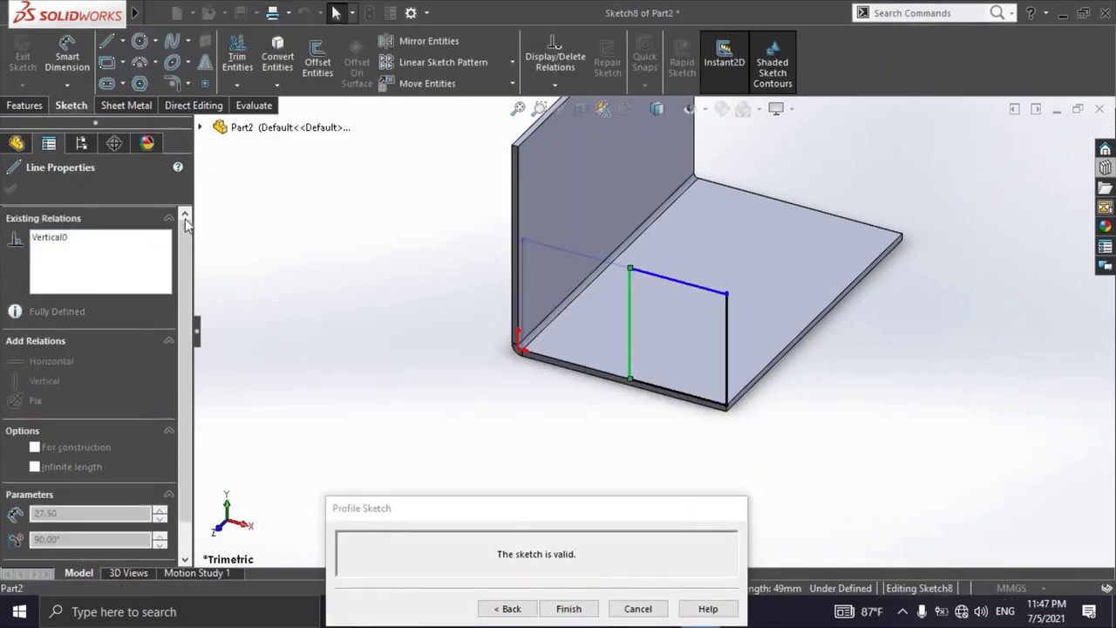
click(9, 190)
click(569, 608)
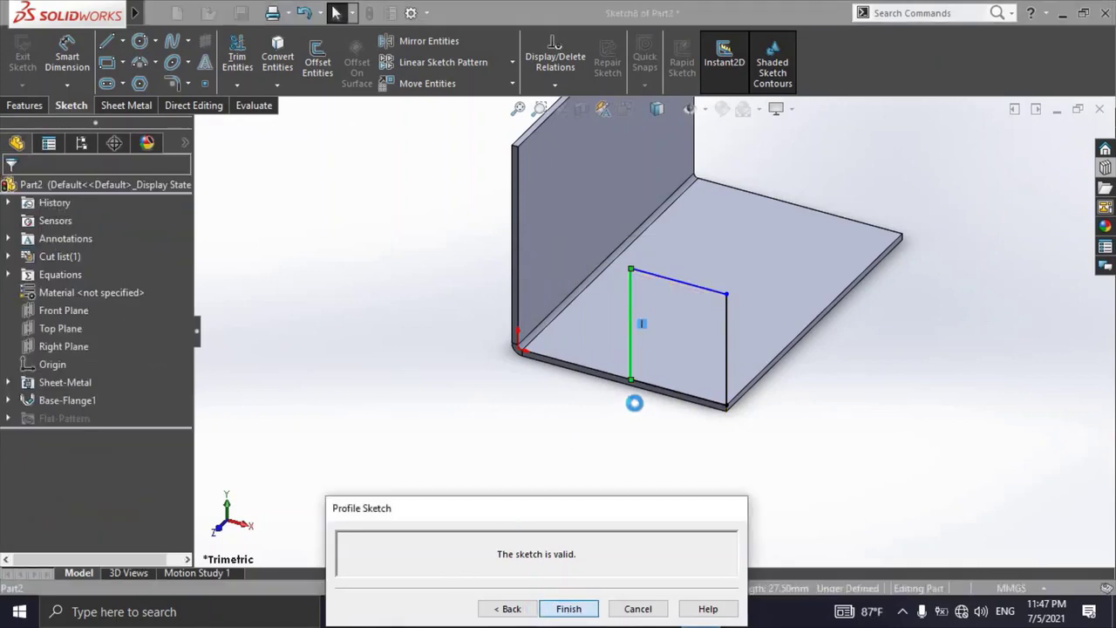
Edit Edge-Flange1 to change its flange position relative to the edge
scroll(638, 345, down, 5)
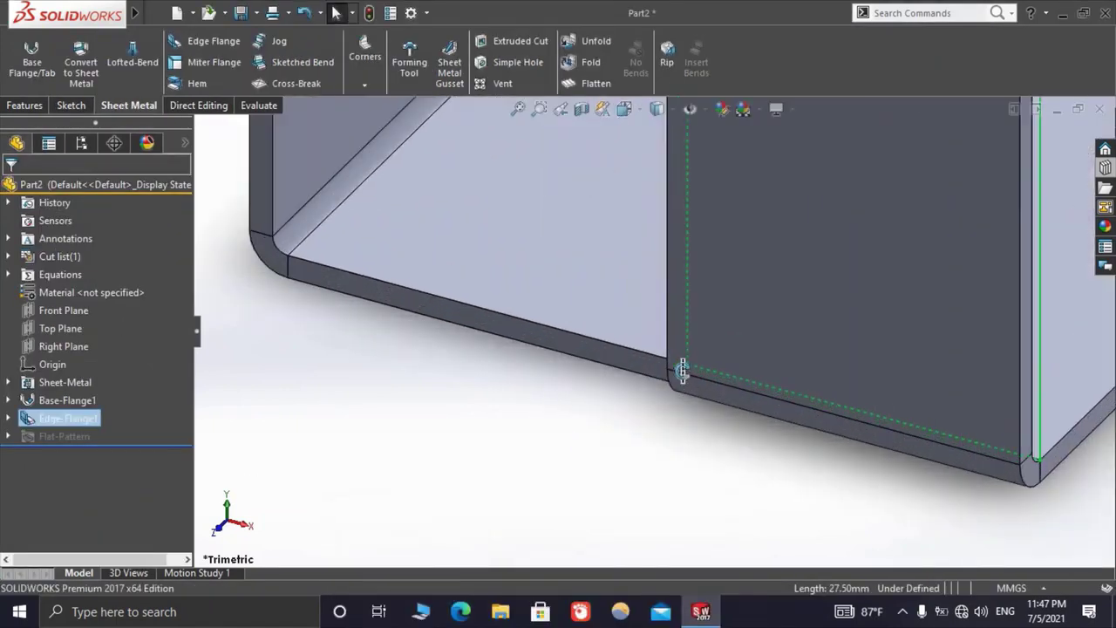
click(853, 273)
click(854, 259)
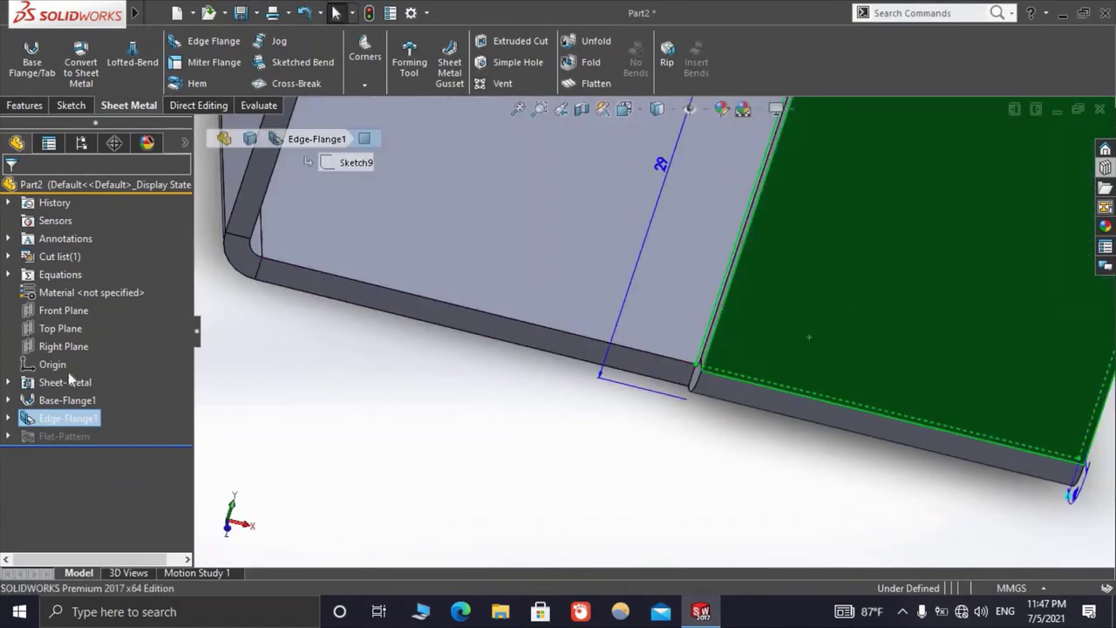
scroll(188, 453, down, 3)
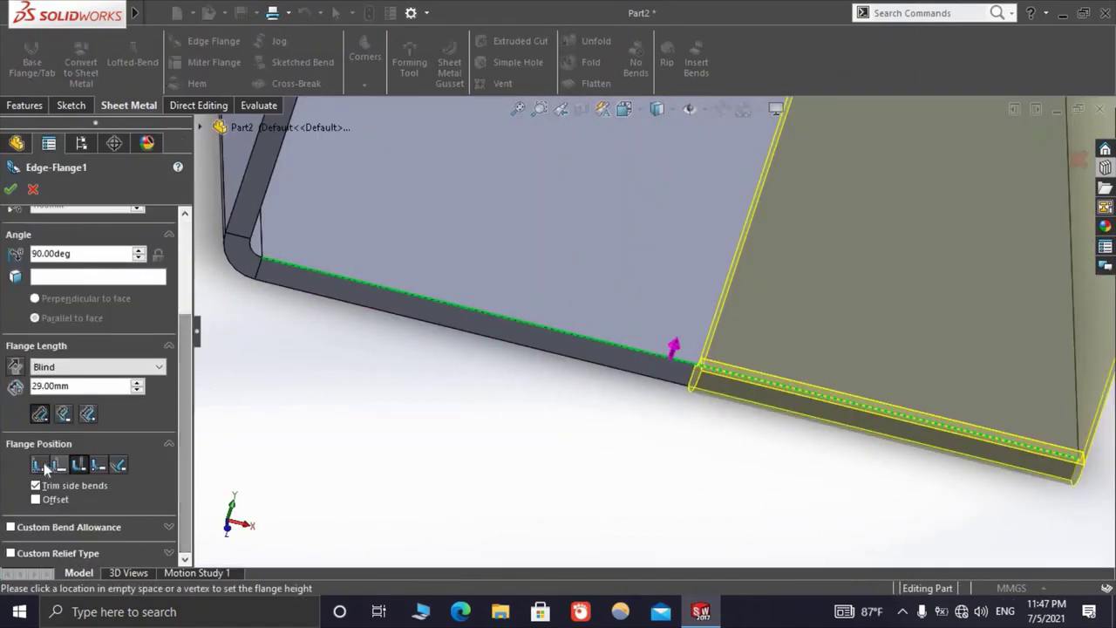
click(39, 463)
click(35, 197)
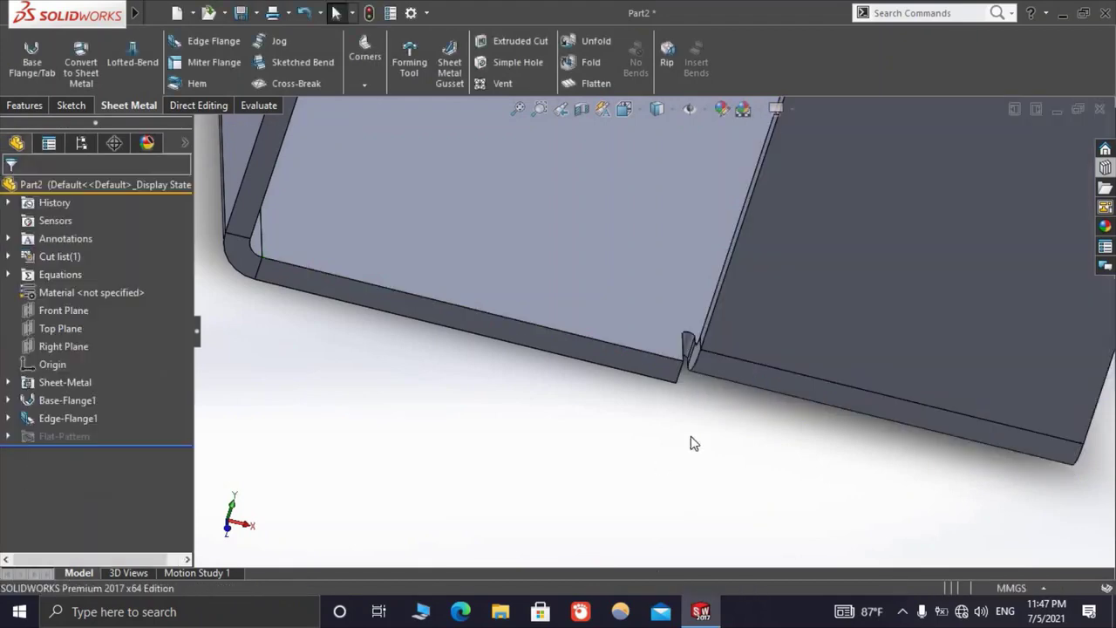
Orbit and zoom to inspect the obround relief notch at the flange corner
middle_drag(719, 382, 698, 364)
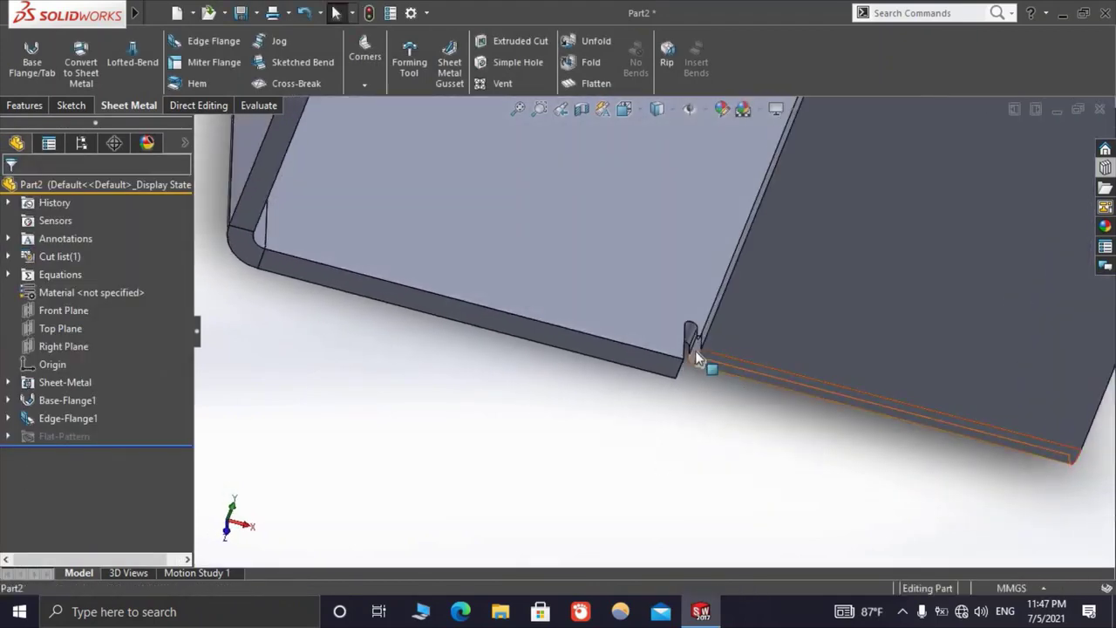
scroll(685, 359, down, 2)
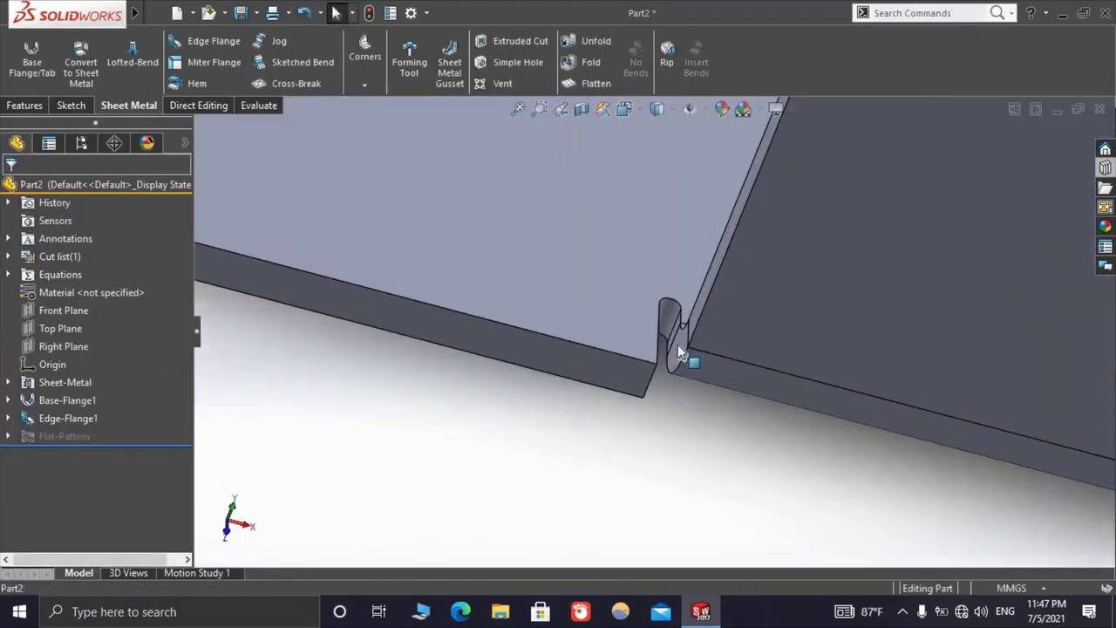
scroll(678, 358, down, 2)
scroll(674, 362, down, 1)
mouse_move(673, 361)
middle_down()
mouse_move(677, 374)
mouse_move(623, 348)
mouse_move(657, 350)
mouse_move(653, 326)
middle_up()
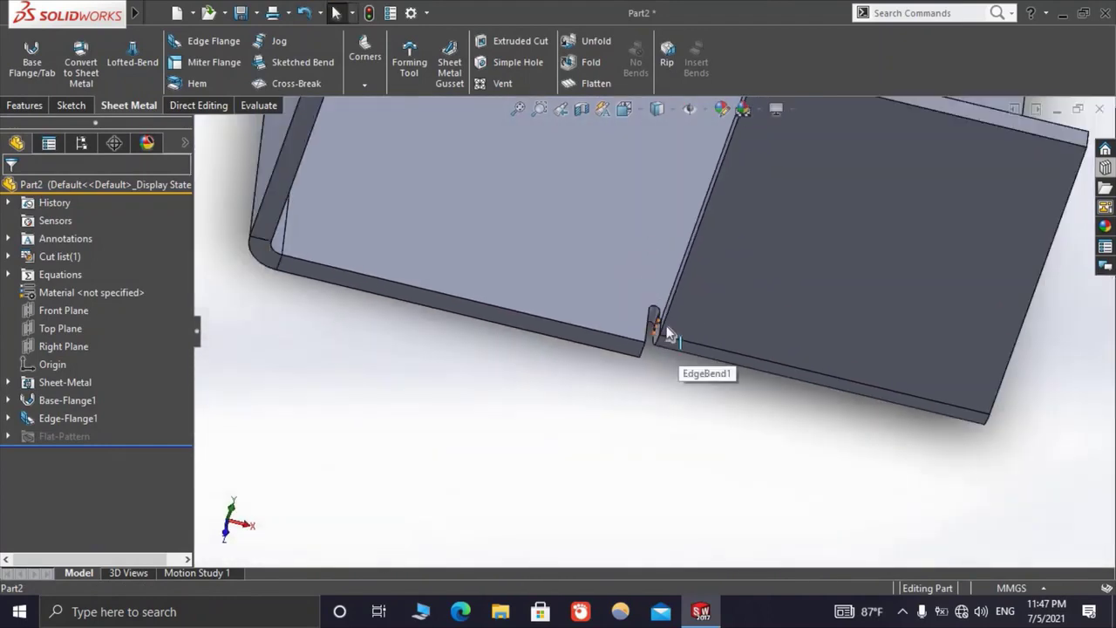
scroll(652, 354, down, 2)
scroll(647, 364, down, 2)
scroll(647, 364, up, 3)
scroll(645, 327, up, 2)
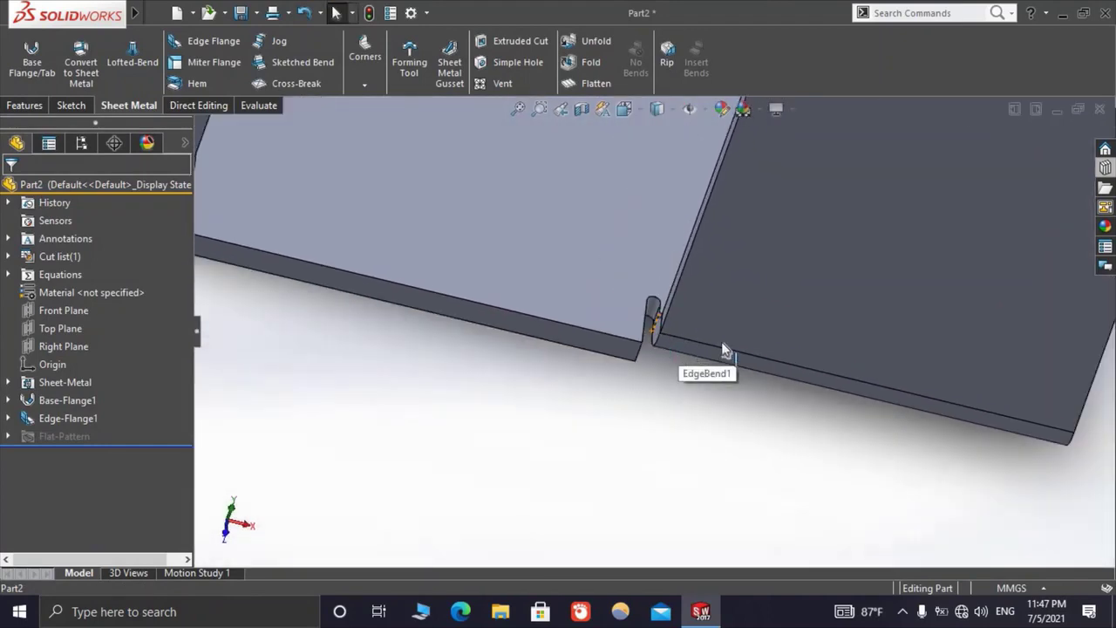
scroll(652, 325, down, 1)
middle_drag(655, 323, 729, 331)
click(730, 330)
click(344, 433)
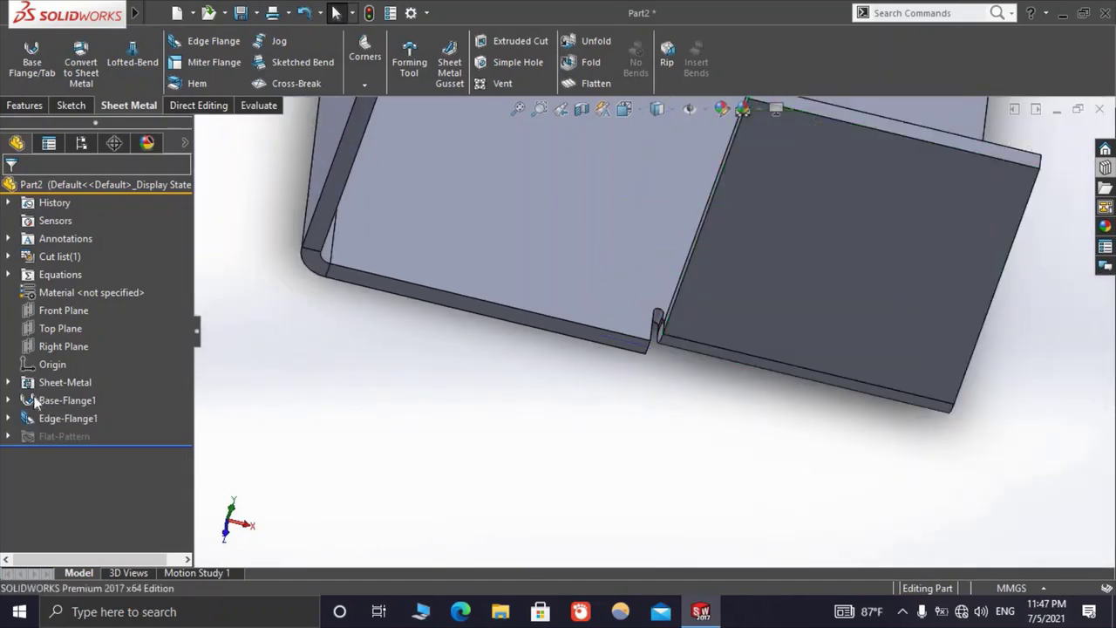
Change the Sheet-Metal feature's auto relief type to Tear
click(42, 384)
click(57, 337)
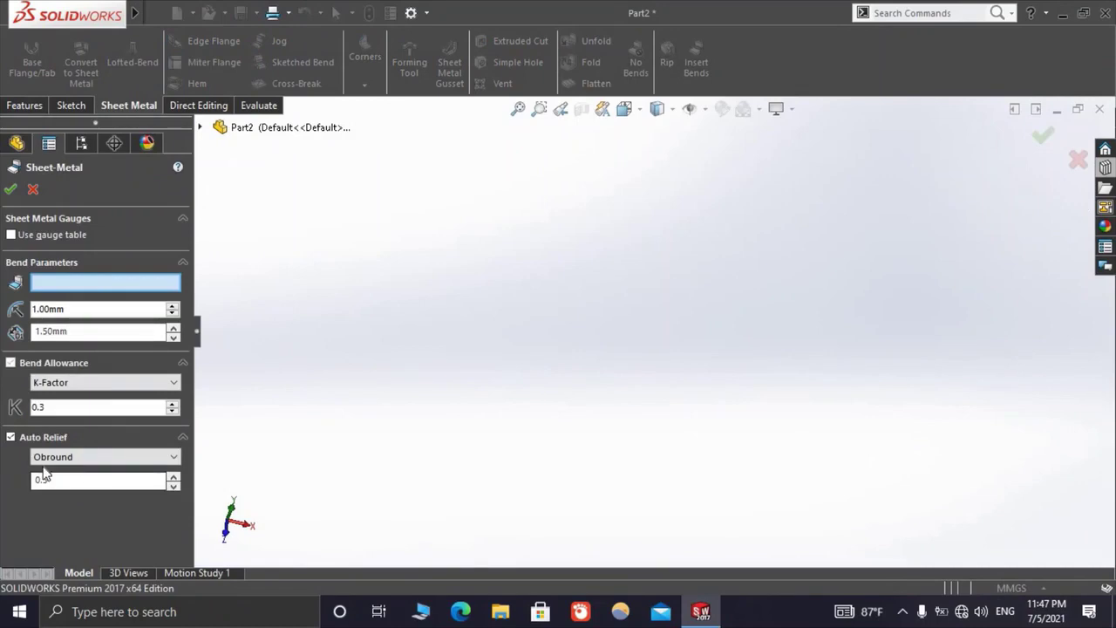
click(83, 458)
key(Return)
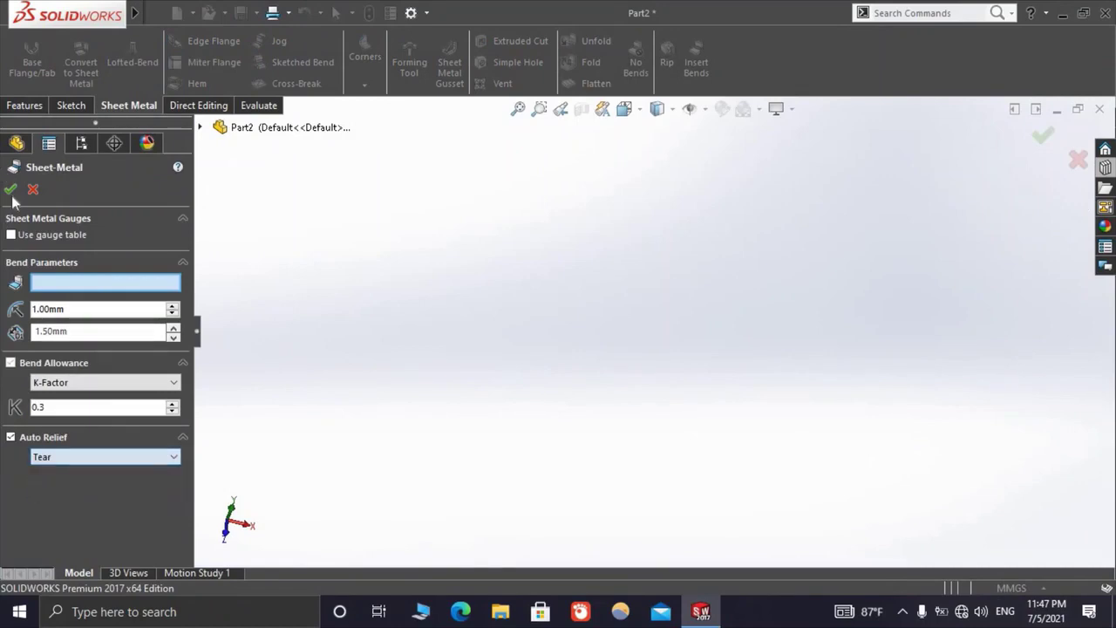
click(10, 189)
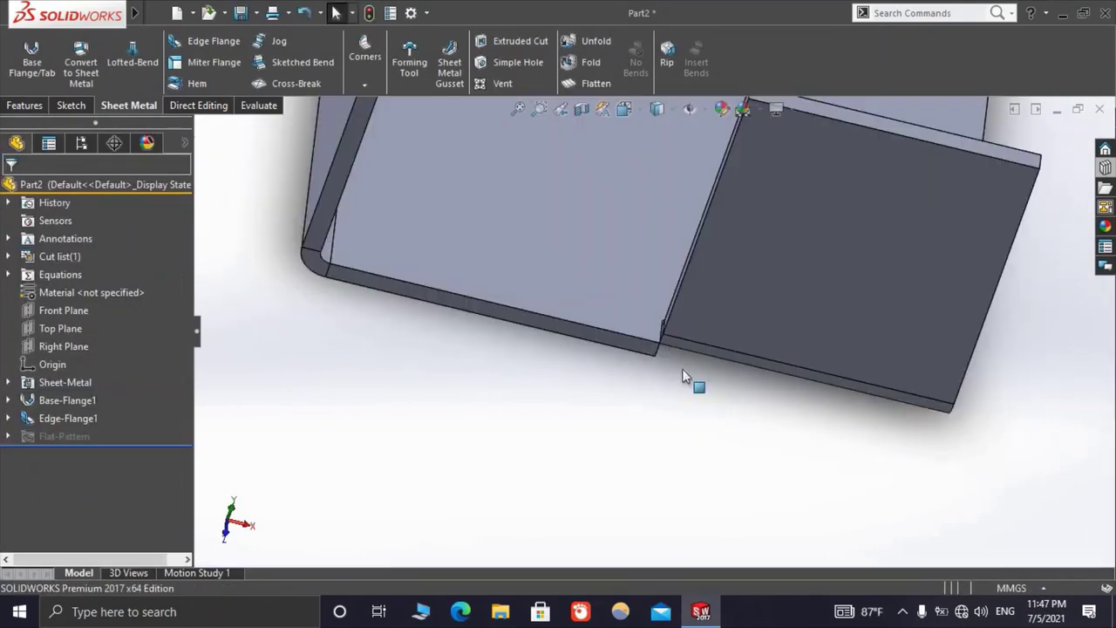
Orbit to inspect the flange corner with the tear relief
scroll(690, 379, down, 3)
scroll(635, 349, down, 3)
scroll(631, 302, down, 2)
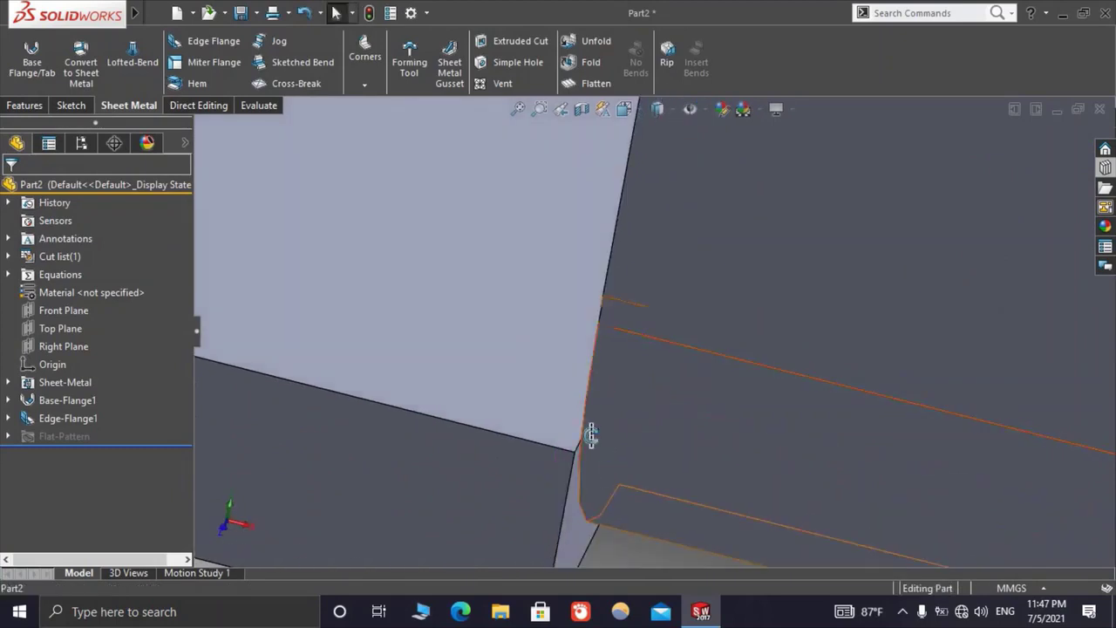
mouse_move(592, 443)
middle_down()
mouse_move(647, 371)
mouse_move(640, 349)
middle_up()
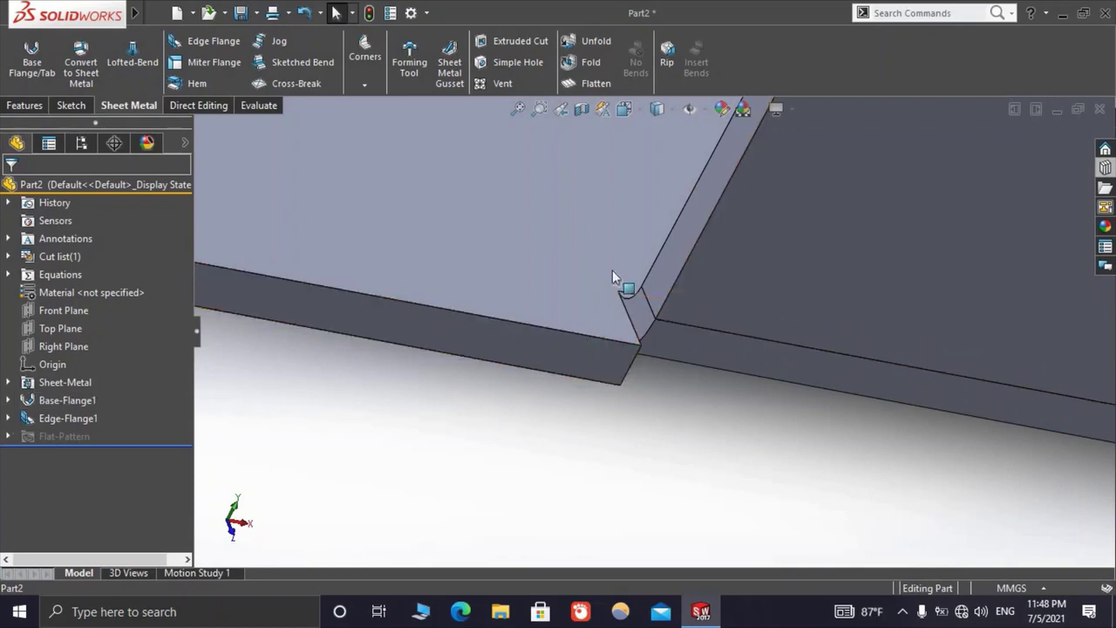
click(59, 382)
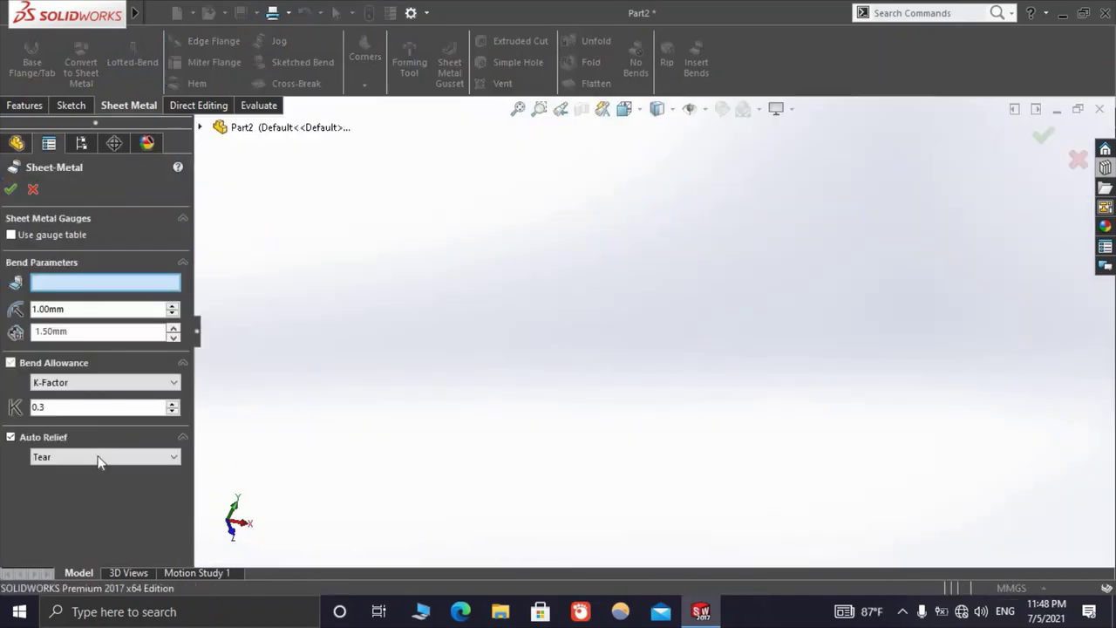
Switch the Sheet-Metal auto relief back to Obround (ratio 0.5) and view the notch
click(96, 457)
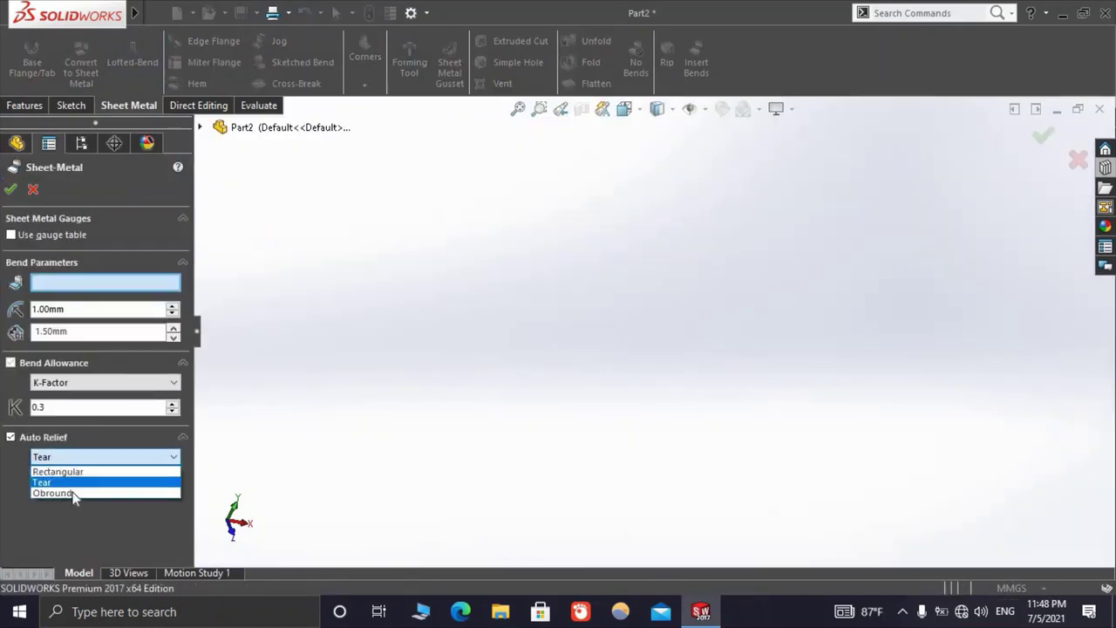
click(54, 493)
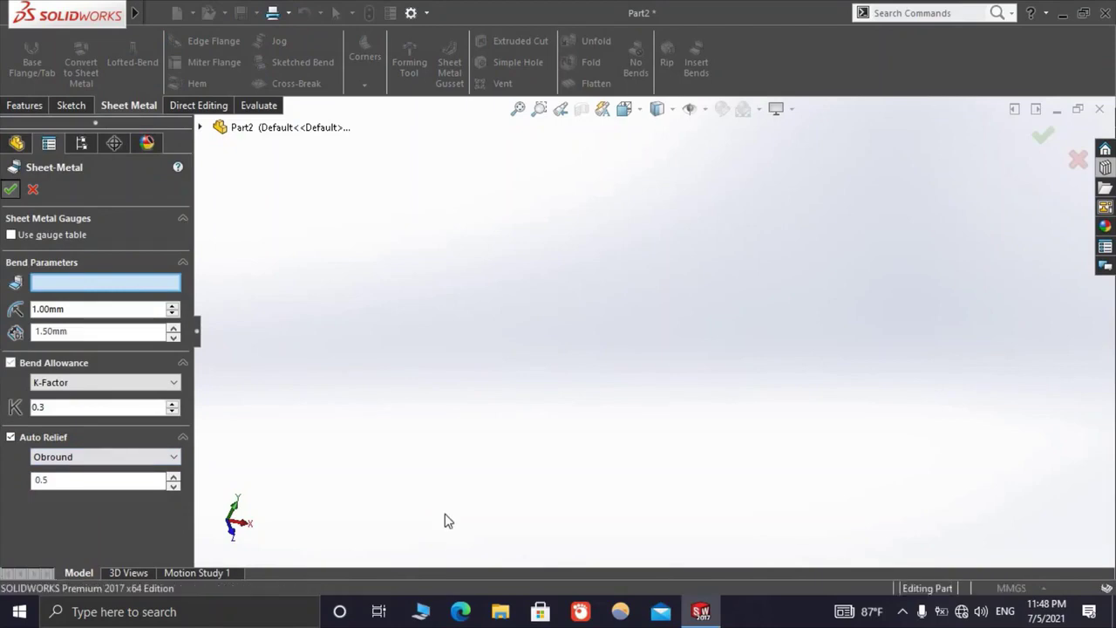
key(Return)
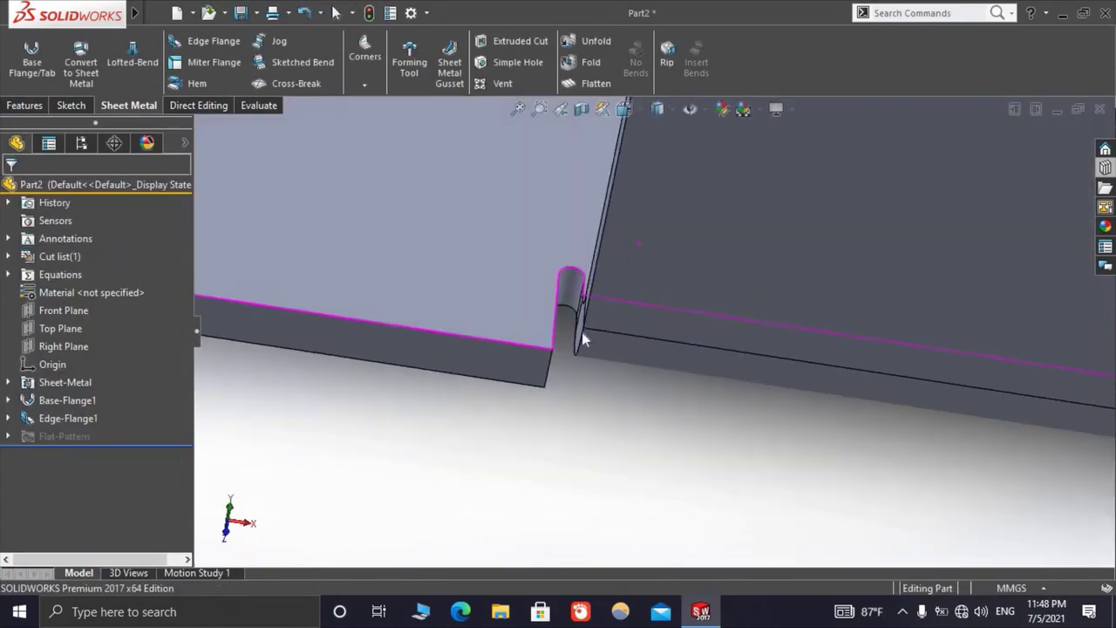
middle_drag(582, 332, 562, 296)
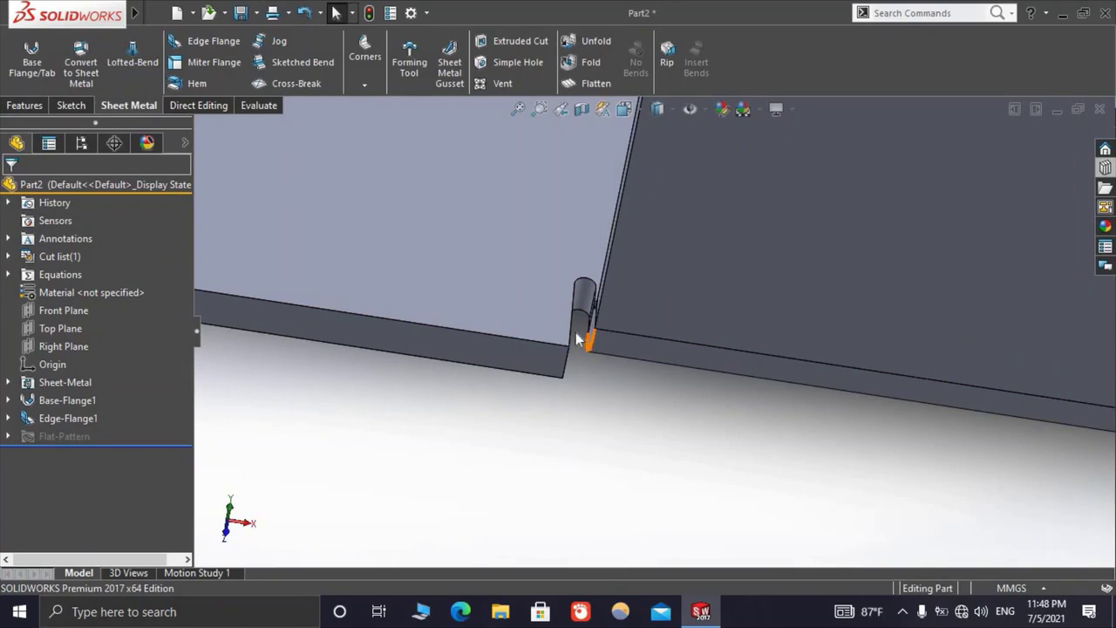
middle_drag(573, 341, 576, 351)
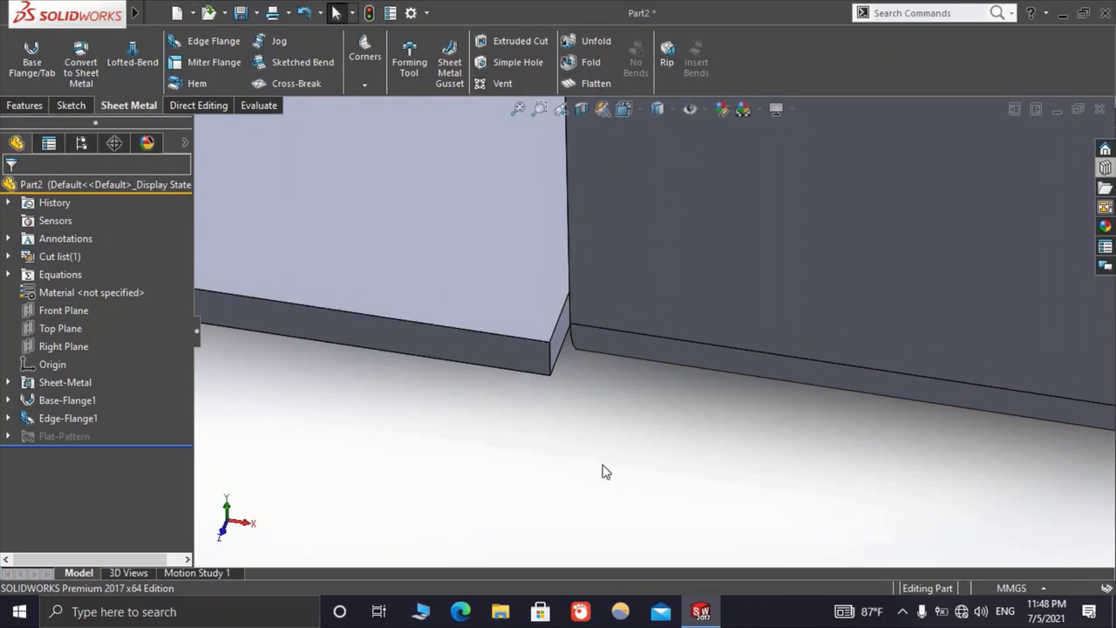
Measure the gap between the notch's two parallel faces, reading 0.75 mm
click(259, 104)
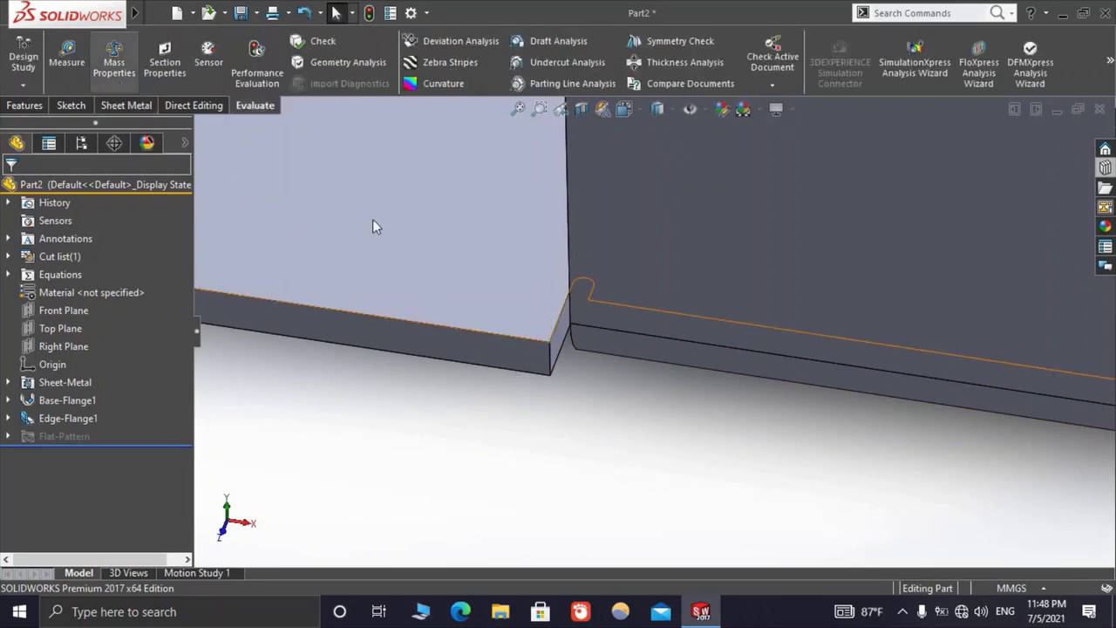
click(66, 57)
click(624, 344)
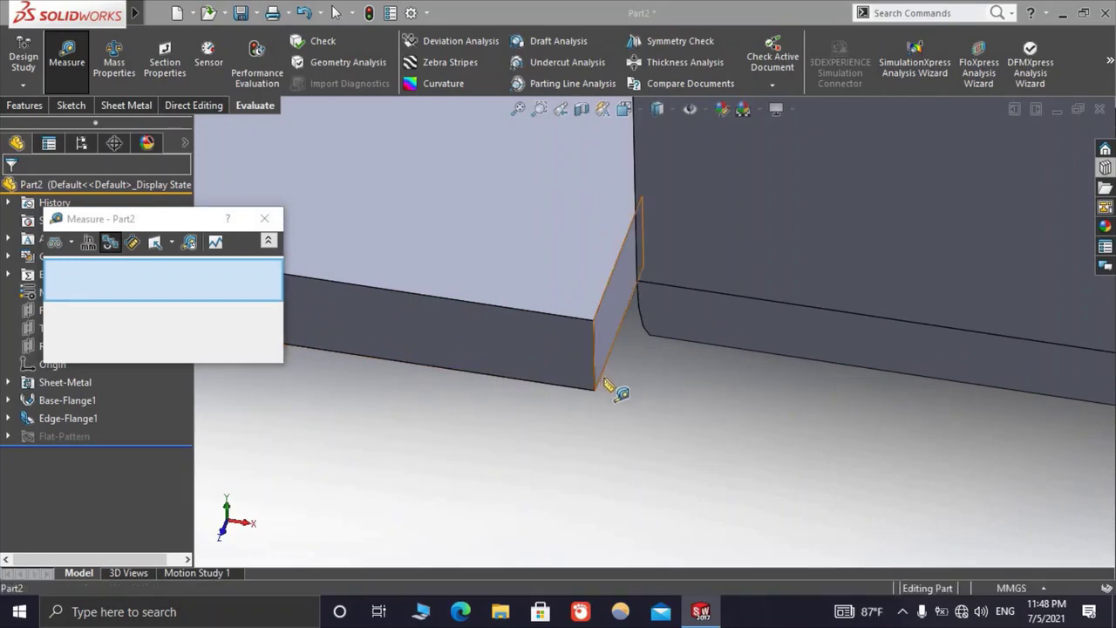
middle_drag(649, 387, 700, 374)
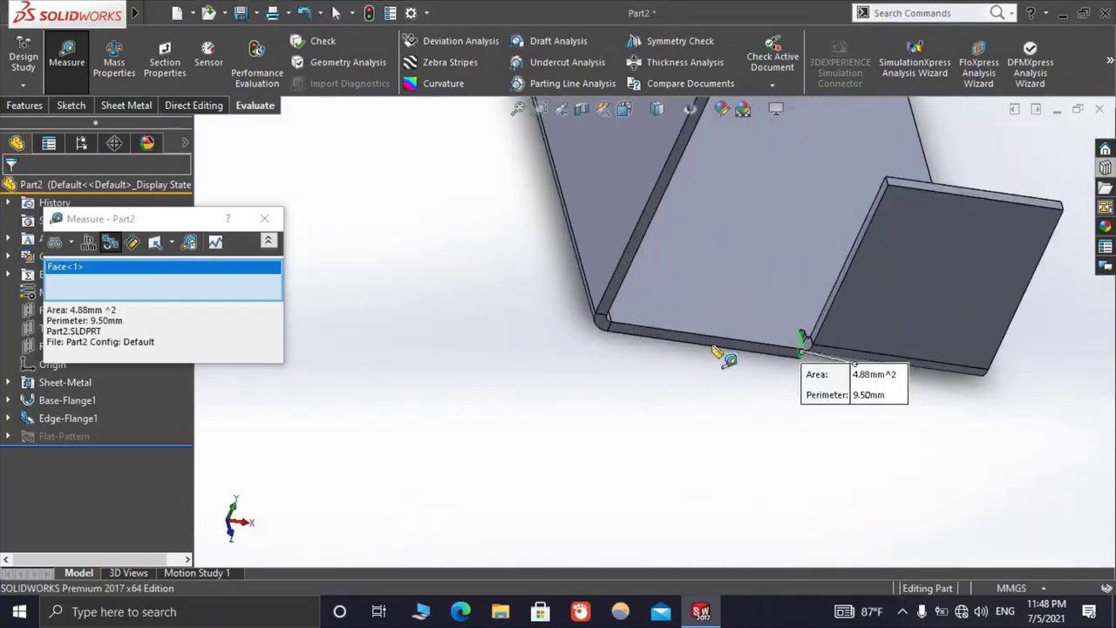
scroll(723, 357, down, 3)
click(680, 327)
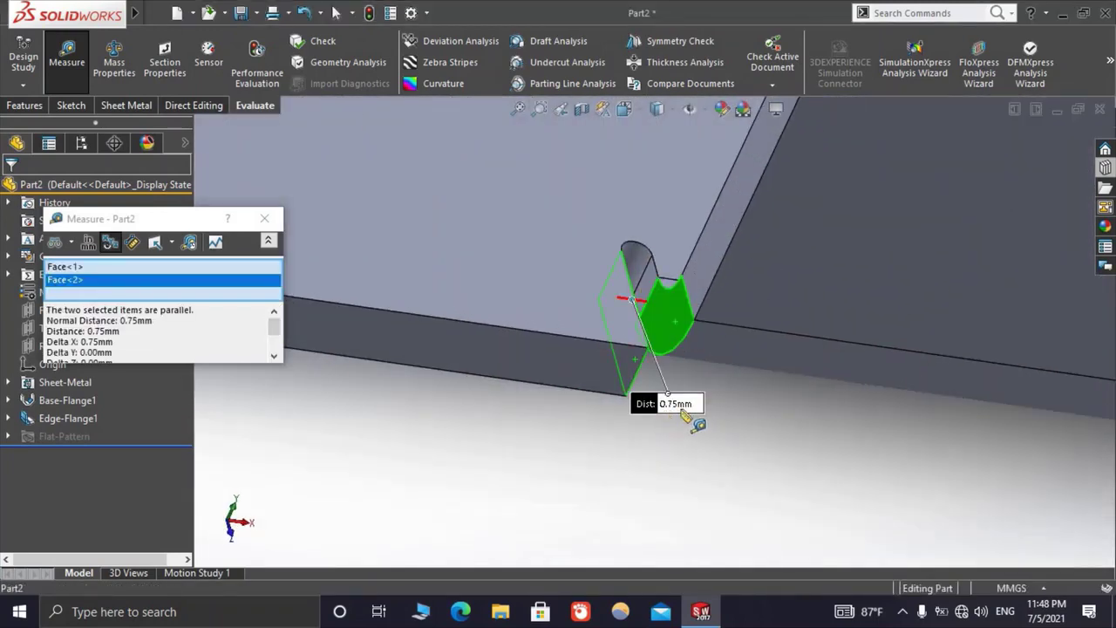
key(Escape)
scroll(744, 405, up, 3)
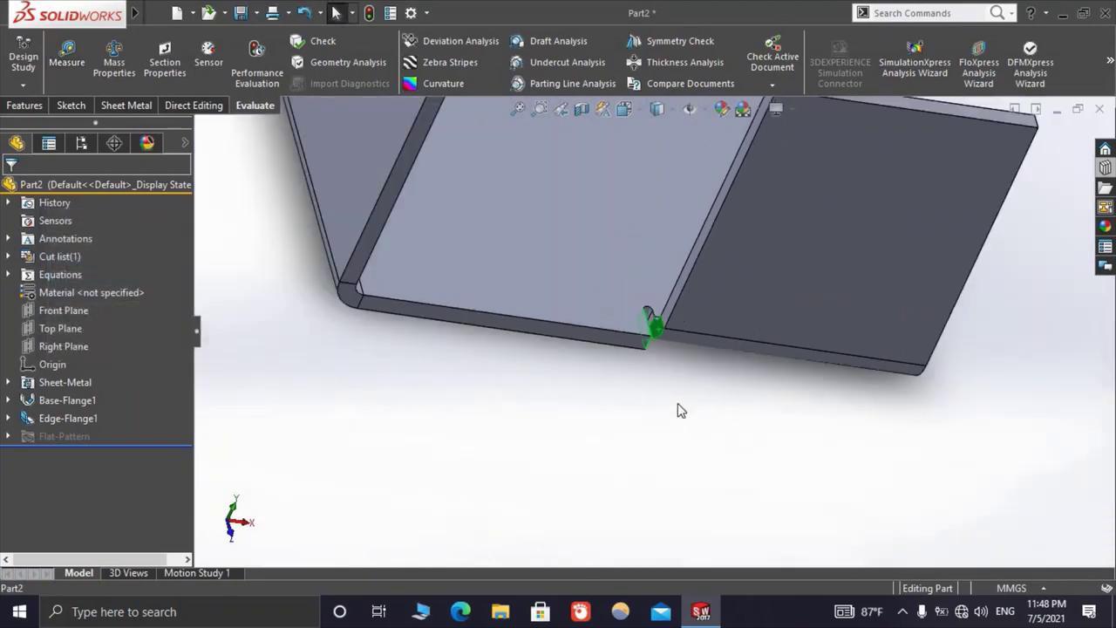
mouse_move(678, 403)
middle_down()
mouse_move(627, 393)
mouse_move(663, 384)
middle_up()
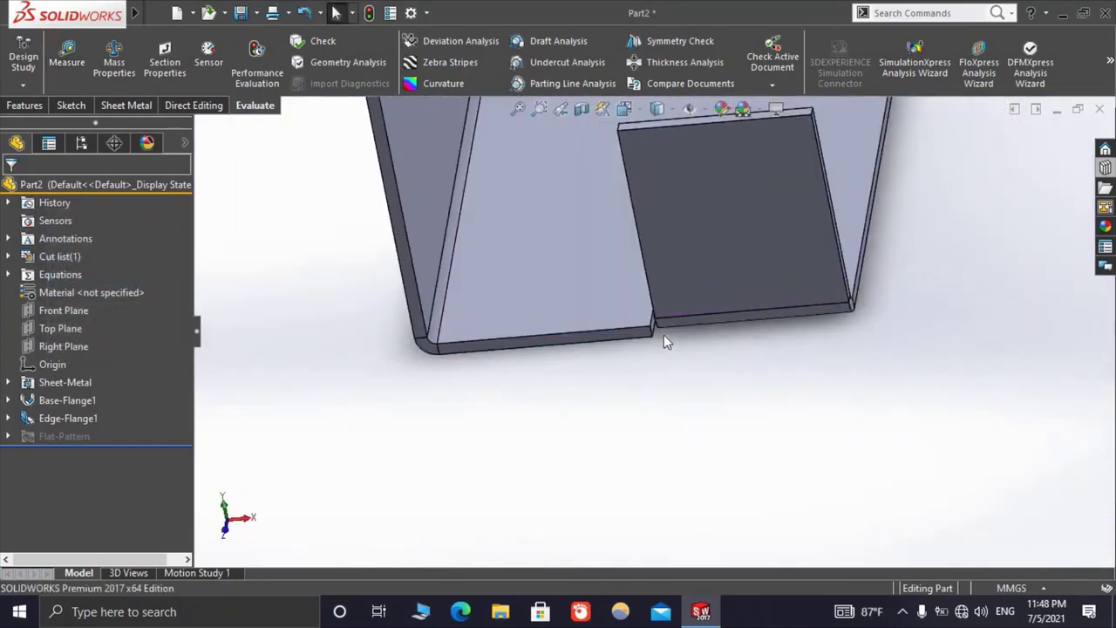
scroll(664, 384, down, 3)
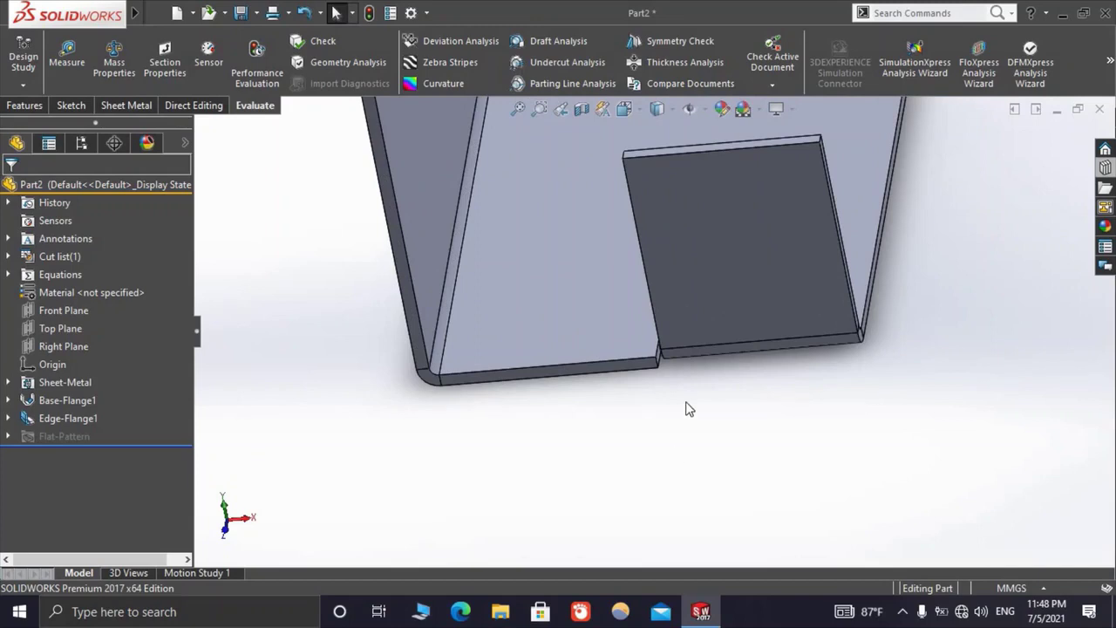
scroll(684, 248, up, 5)
scroll(745, 331, down, 3)
Open the Sheet-Metal feature showing 1.50 mm thickness, 1.00 mm bend radius, K-Factor 0.3
middle_drag(660, 379, 872, 381)
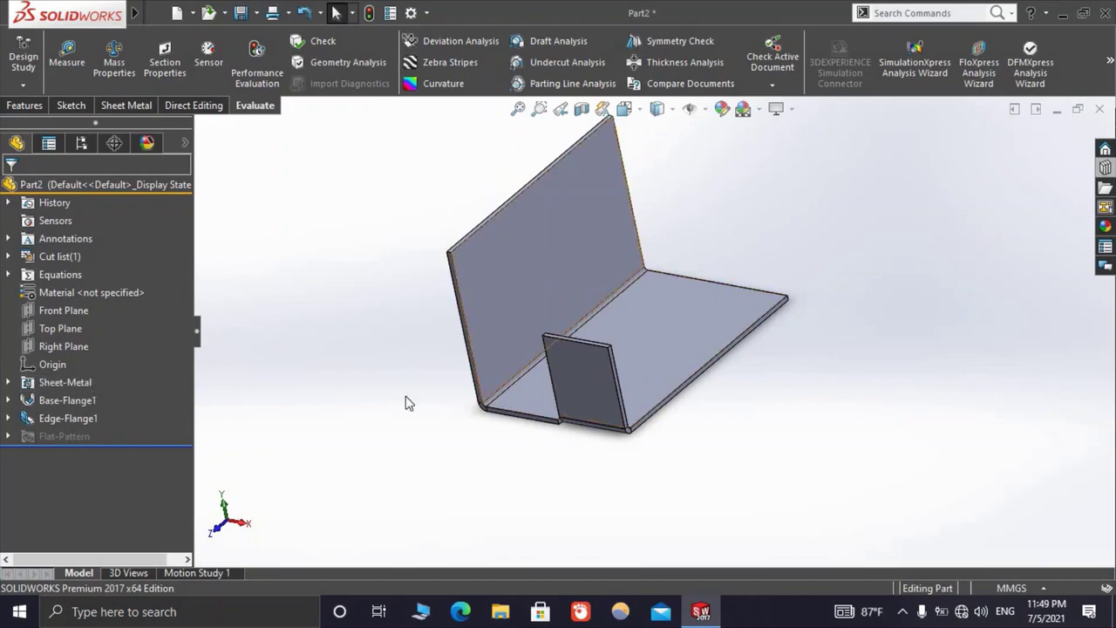
click(68, 386)
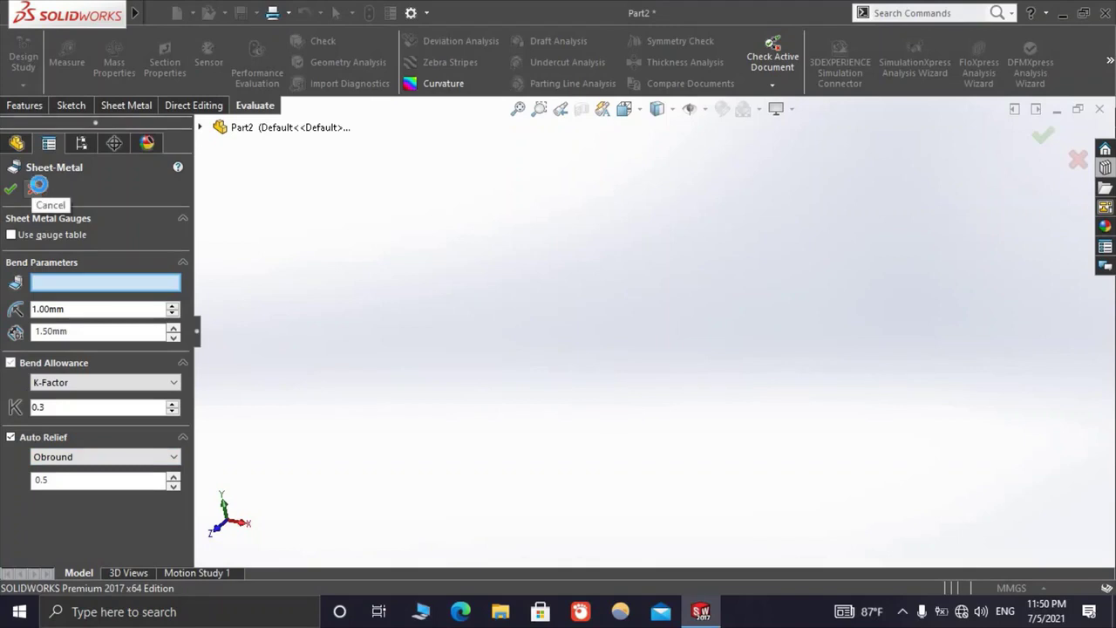
Cancel the Sheet-Metal settings, unsuppress Flat-Pattern1 to view the flat net, then refold
click(33, 189)
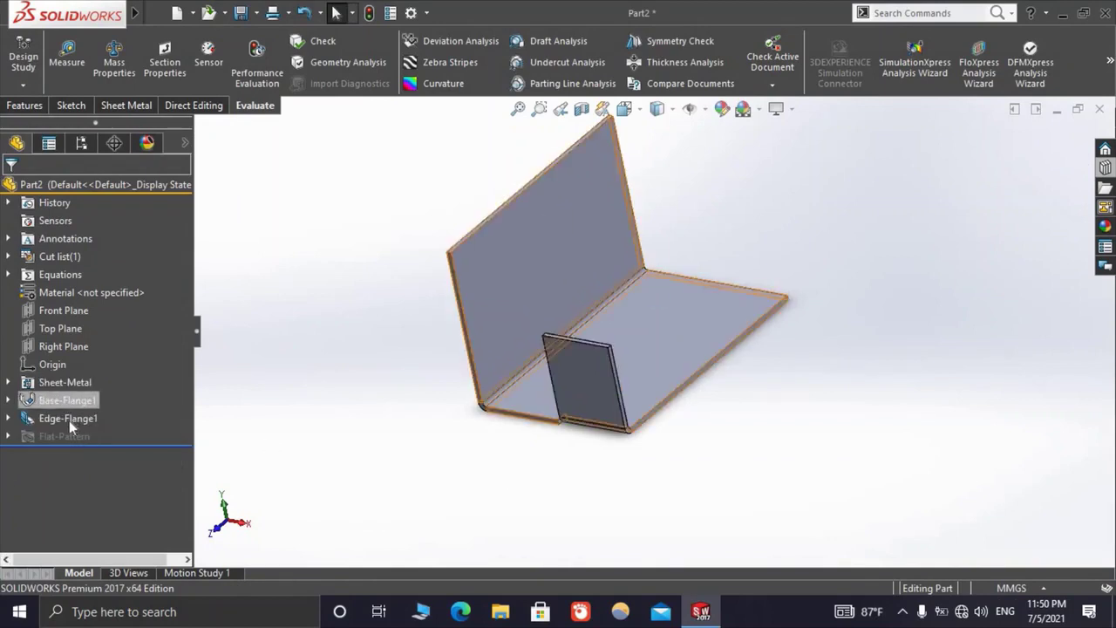
click(22, 461)
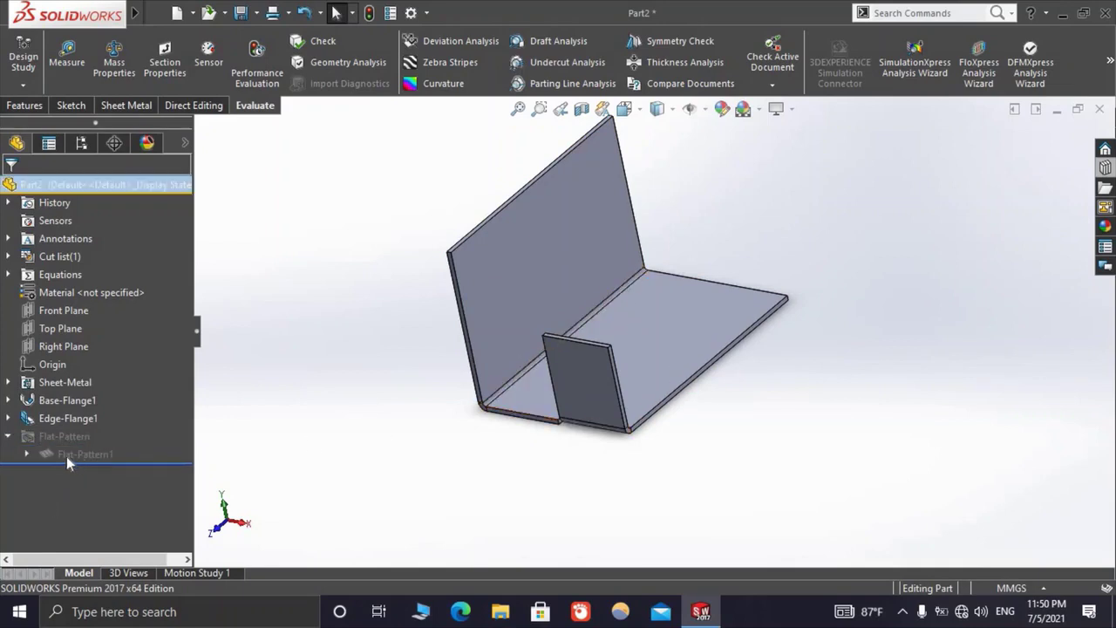
click(66, 455)
click(106, 413)
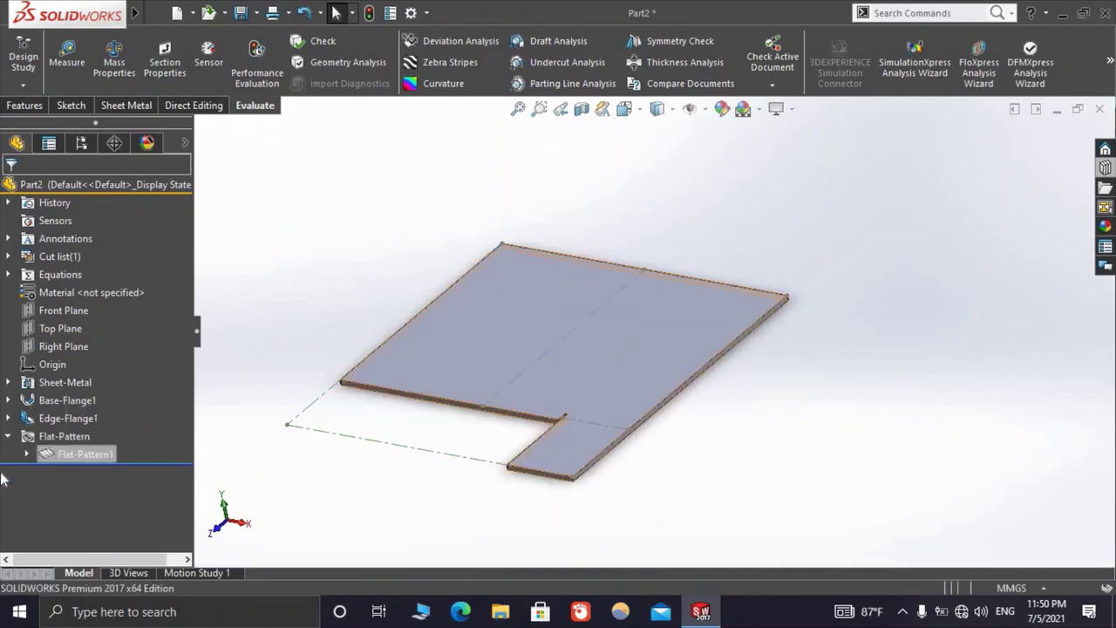
click(59, 455)
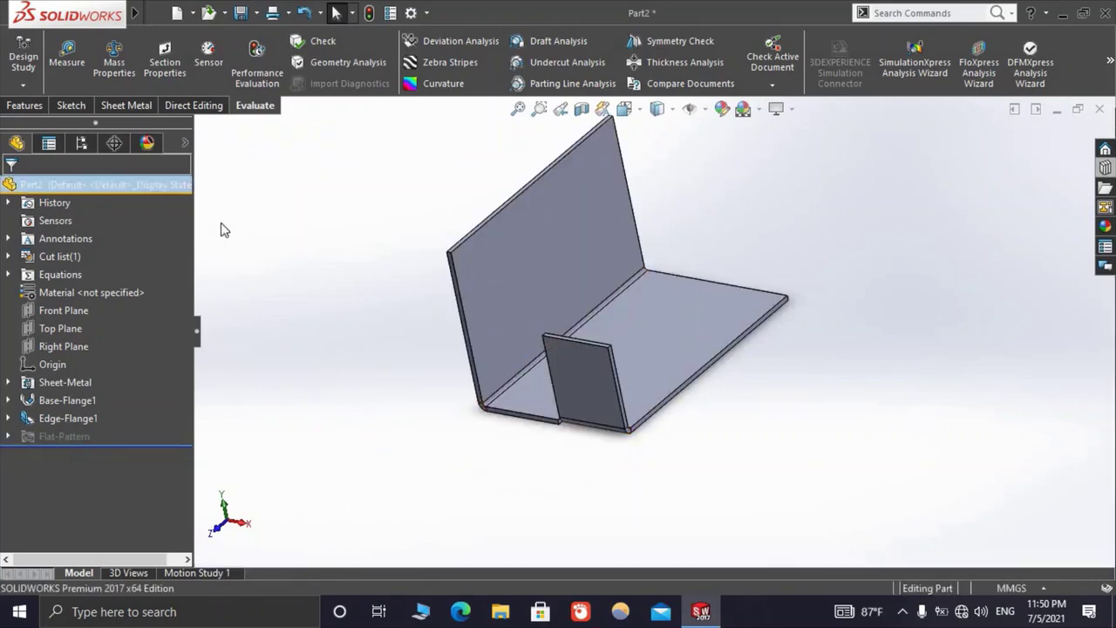
click(118, 109)
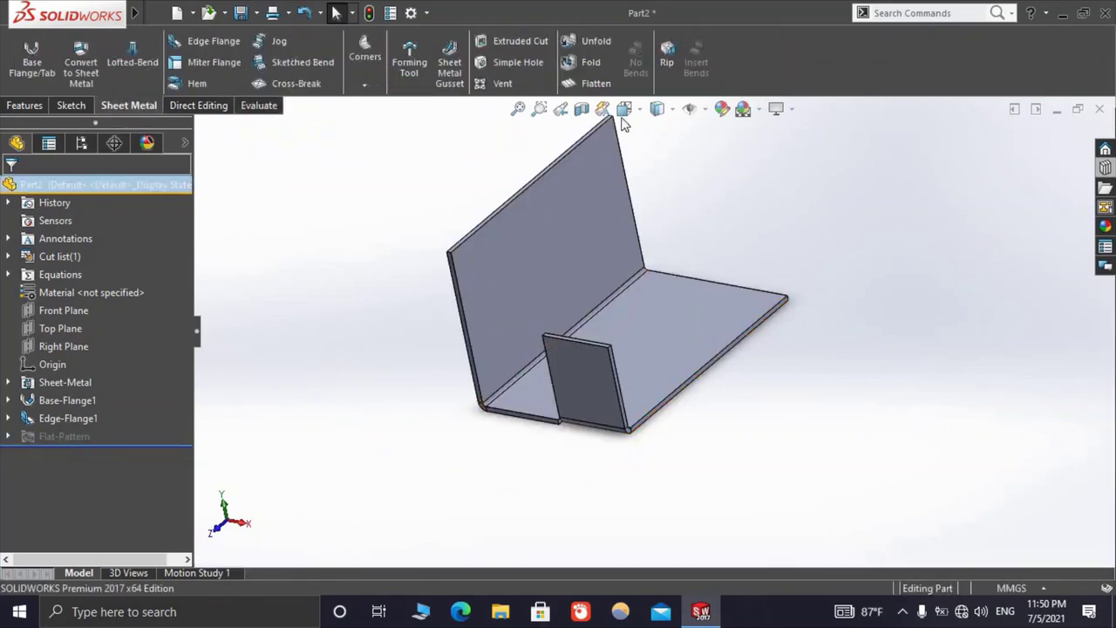
Flatten the bent part into its net, folding it back once and flattening it again
click(595, 84)
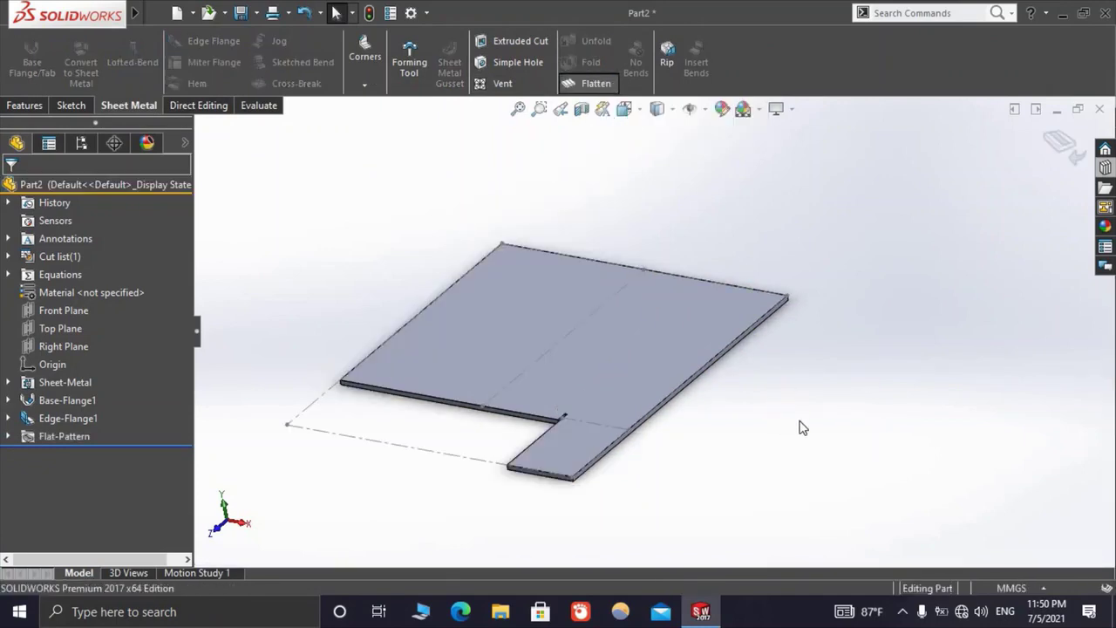
click(590, 82)
click(590, 81)
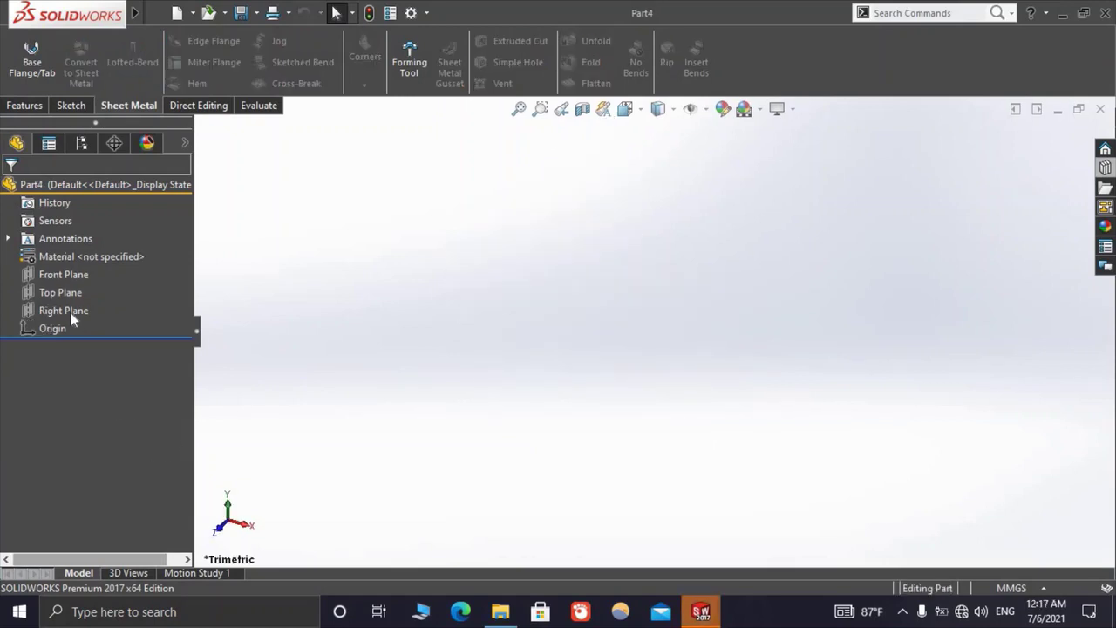
Draw a corner rectangle on the Top Plane from the origin and start a Base Flange from it
click(71, 292)
click(84, 269)
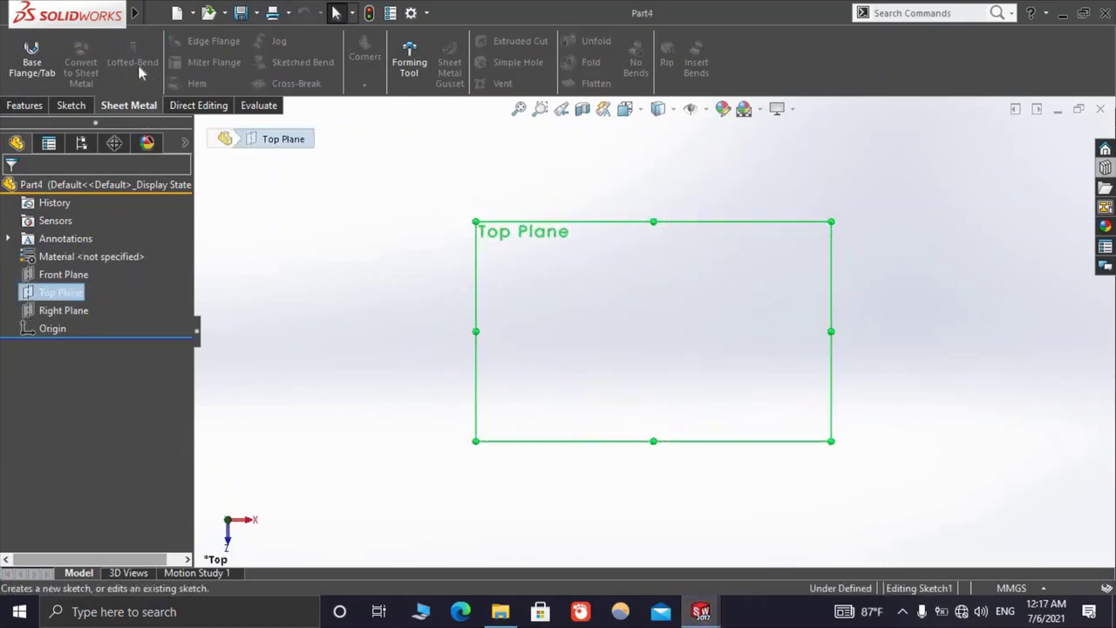
click(106, 62)
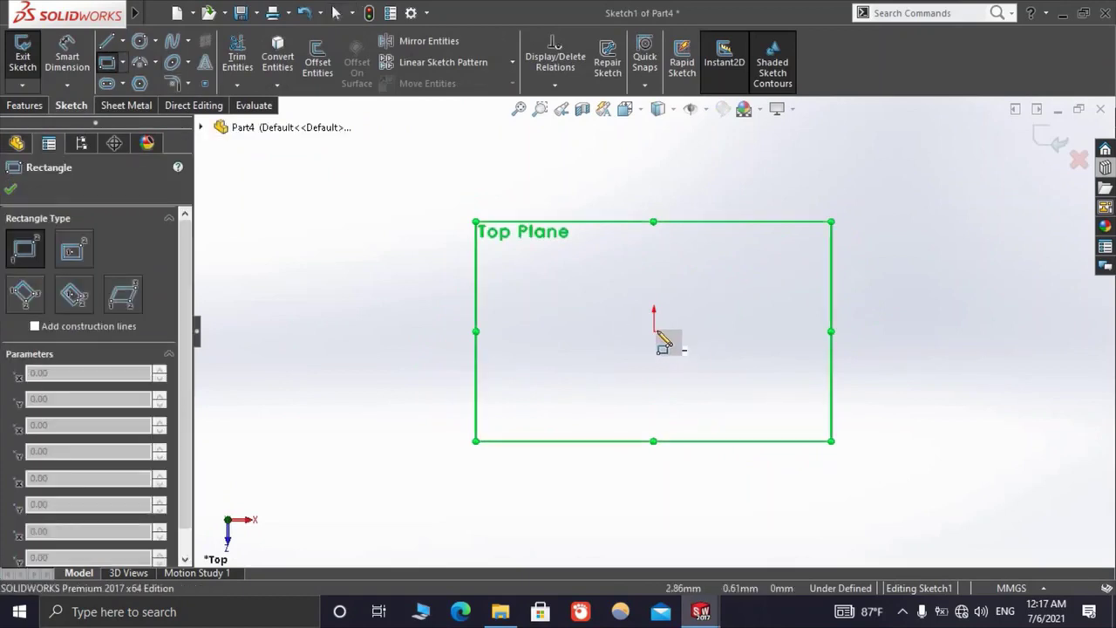
click(655, 332)
click(858, 199)
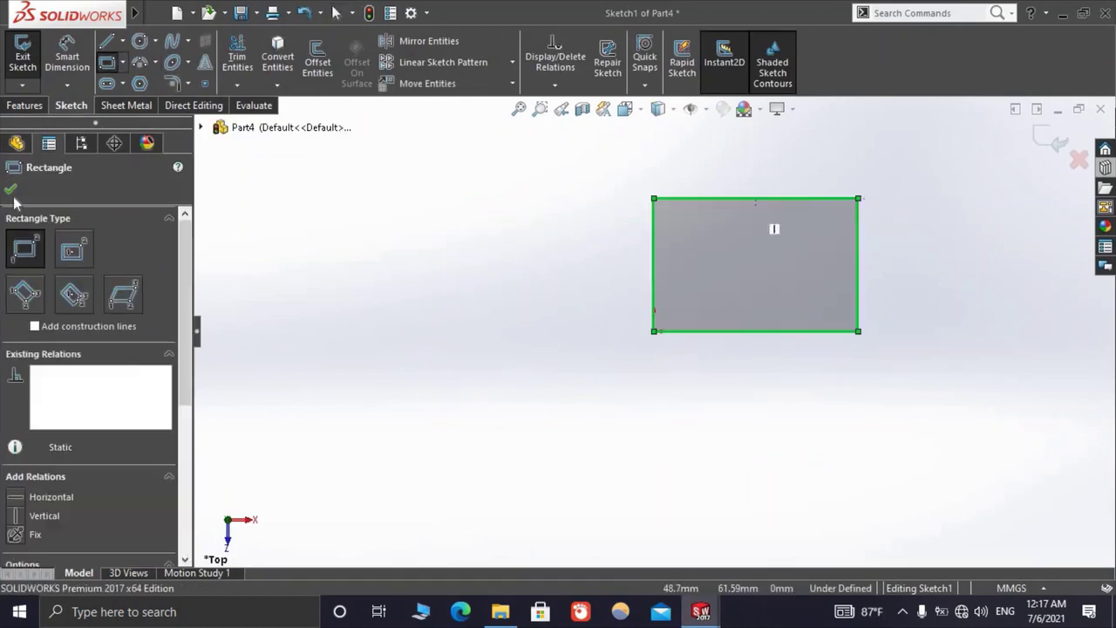
click(50, 141)
click(128, 105)
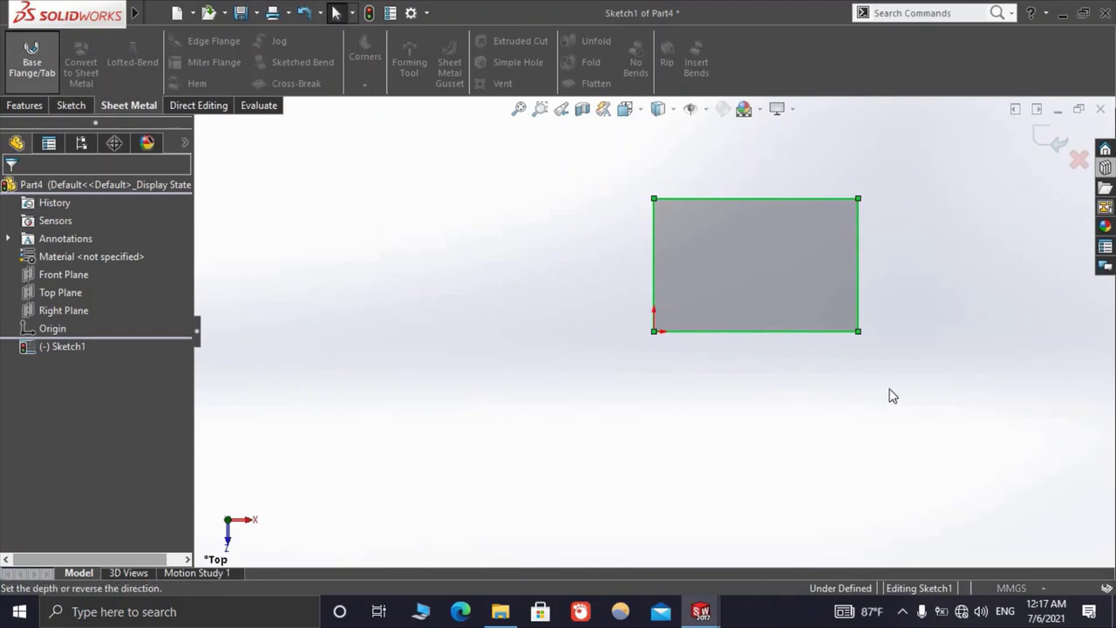
Zoom in on the 1.50mm flange preview edge, reversing the thickness direction and then restoring it
scroll(436, 371, down, 5)
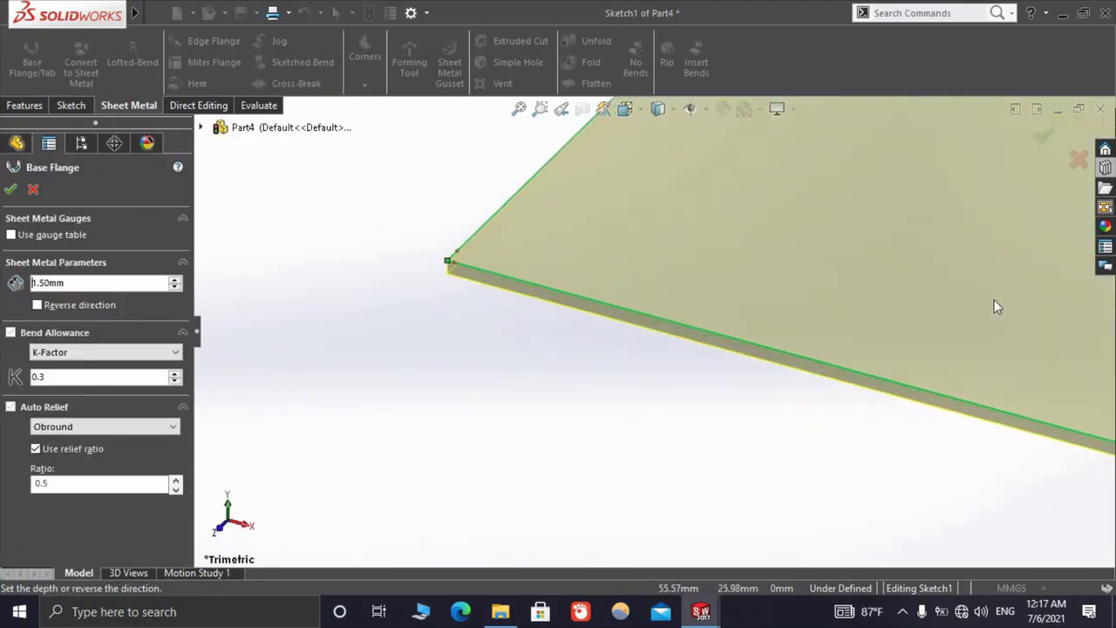
scroll(994, 299, up, 5)
scroll(800, 298, down, 2)
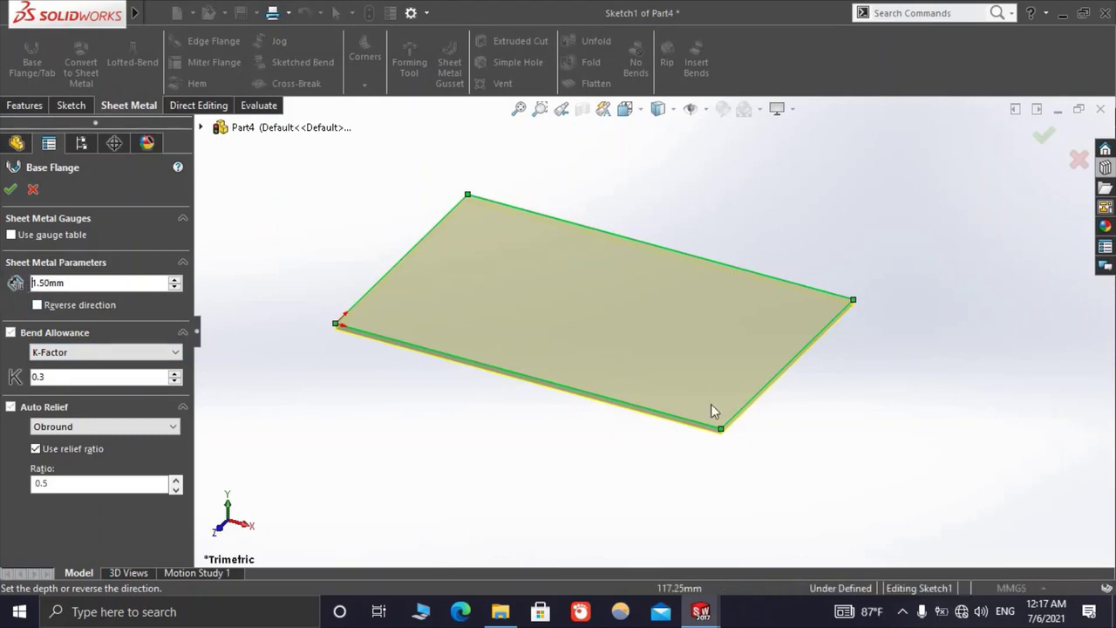
scroll(712, 408, down, 3)
scroll(698, 416, down, 2)
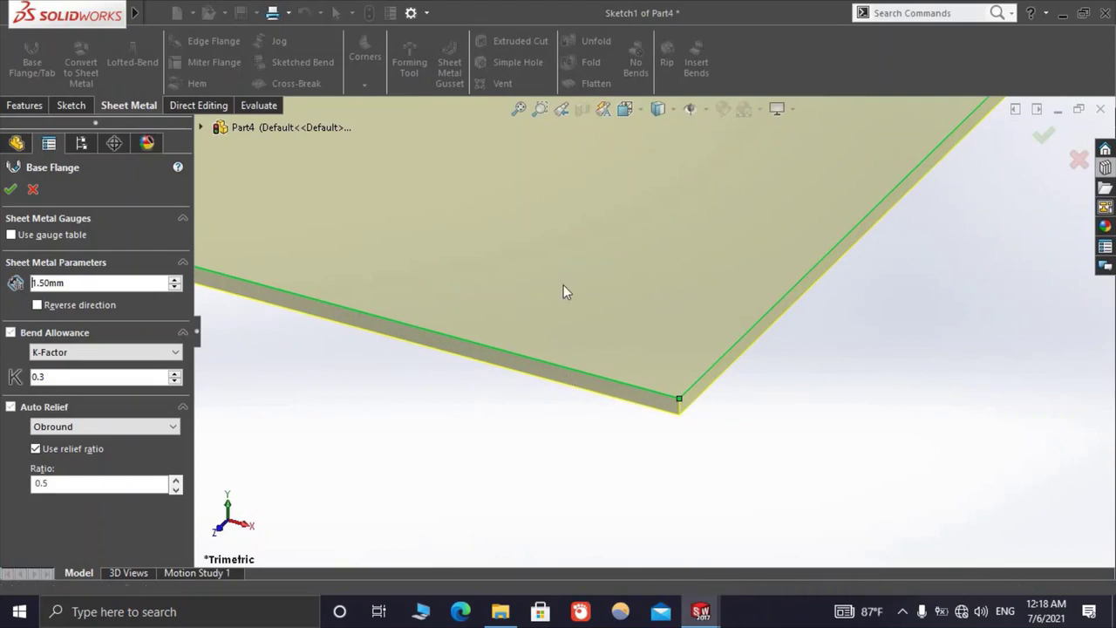
scroll(811, 362, up, 5)
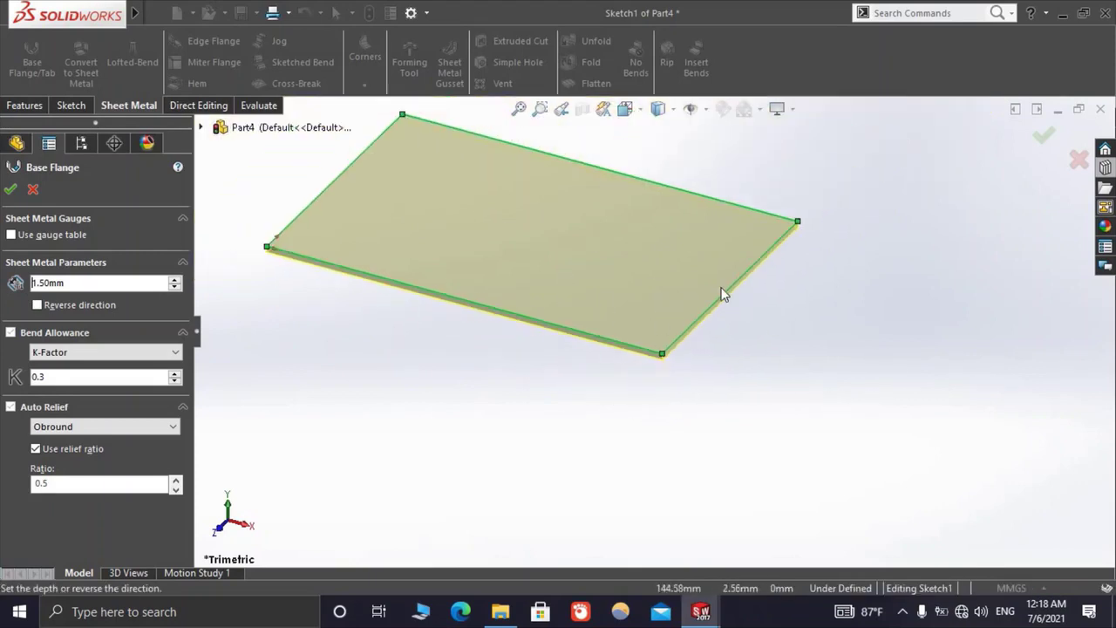
scroll(680, 300, down, 2)
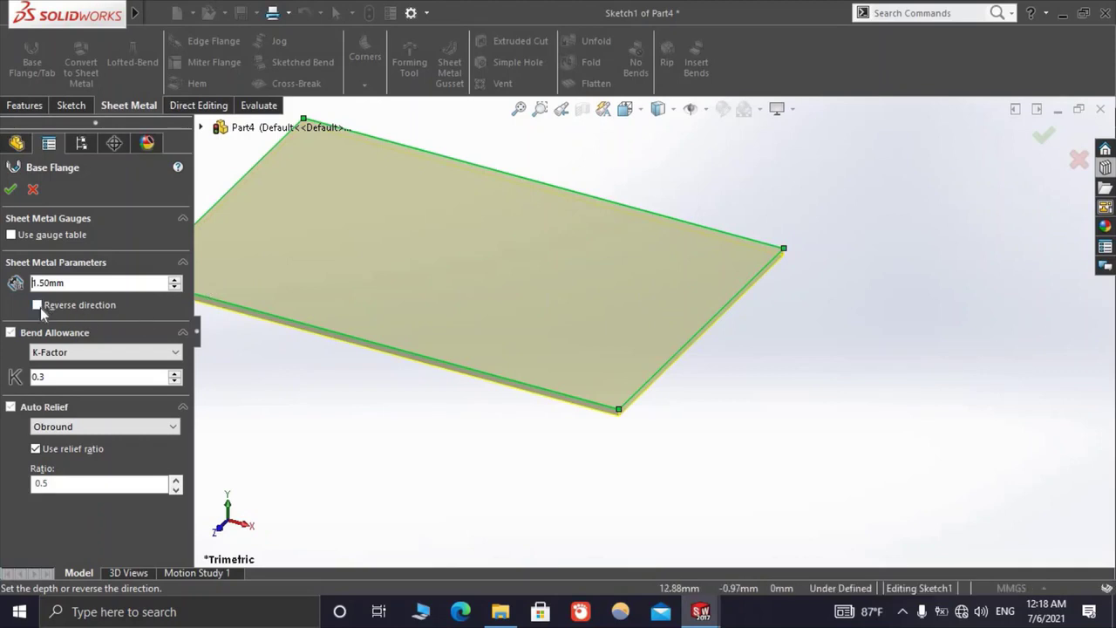
scroll(618, 360, down, 3)
scroll(622, 330, down, 3)
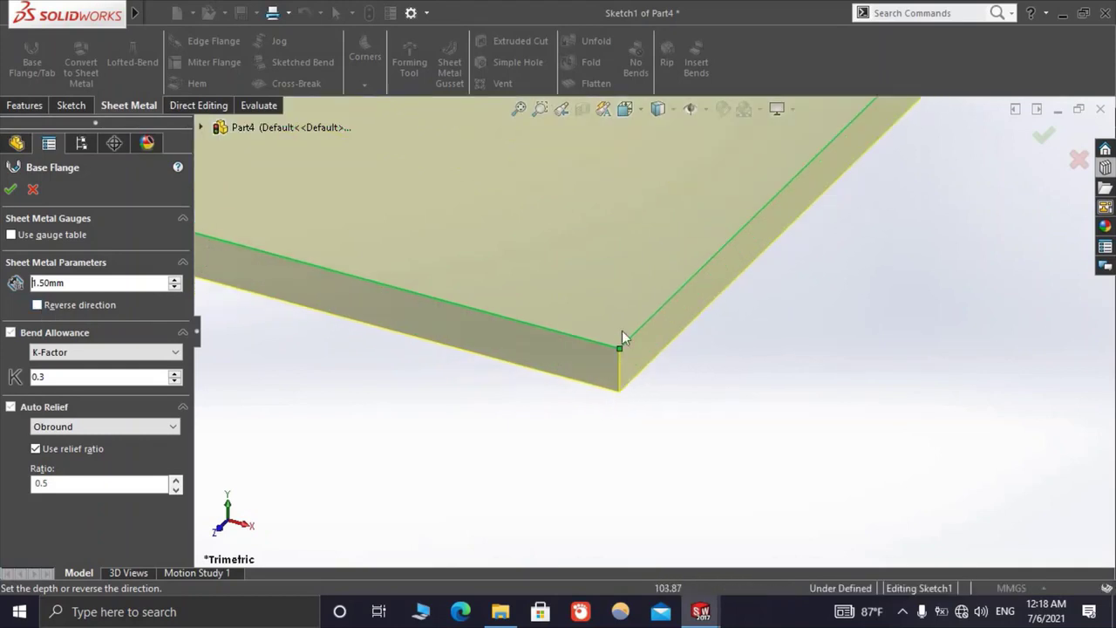
scroll(628, 332, down, 3)
scroll(644, 327, up, 2)
scroll(700, 307, up, 3)
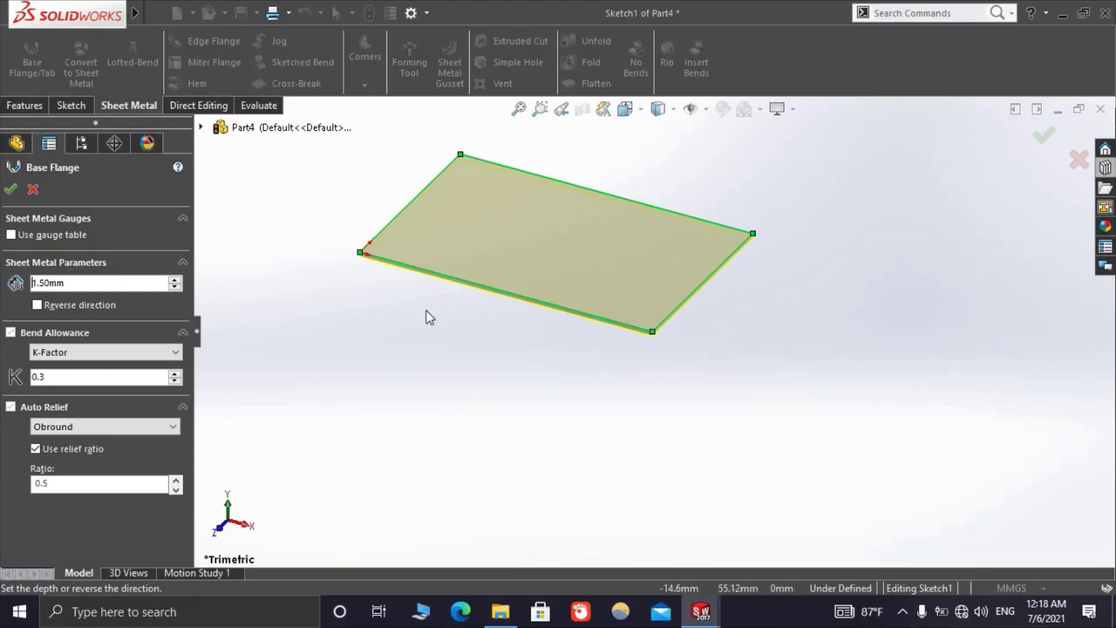
scroll(702, 301, up, 3)
scroll(715, 322, up, 2)
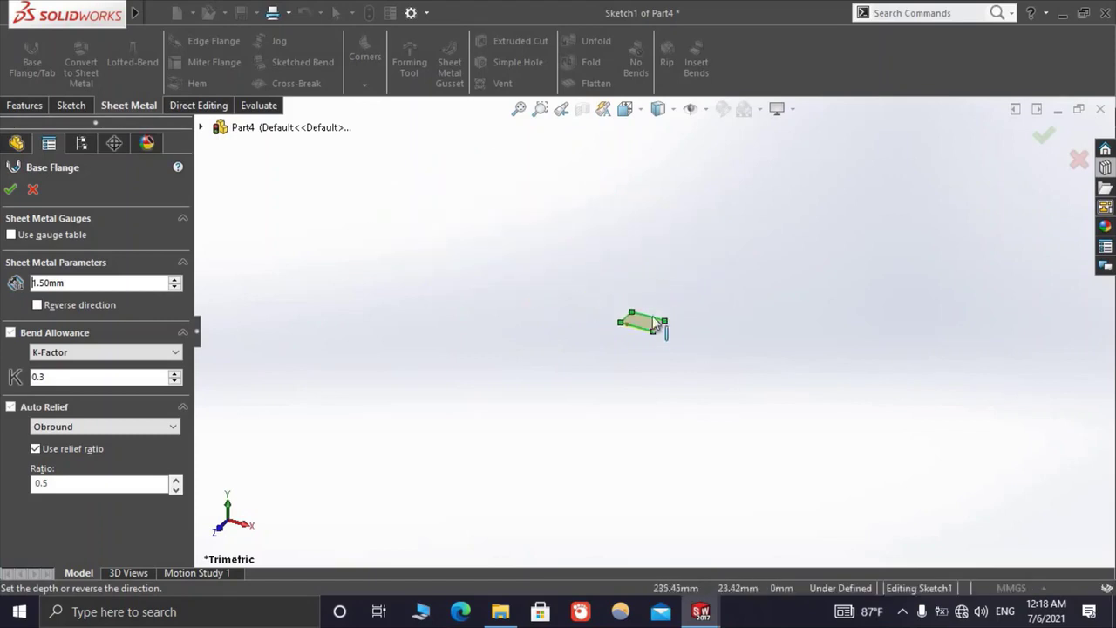
scroll(623, 293, down, 3)
scroll(654, 366, down, 3)
scroll(645, 314, down, 4)
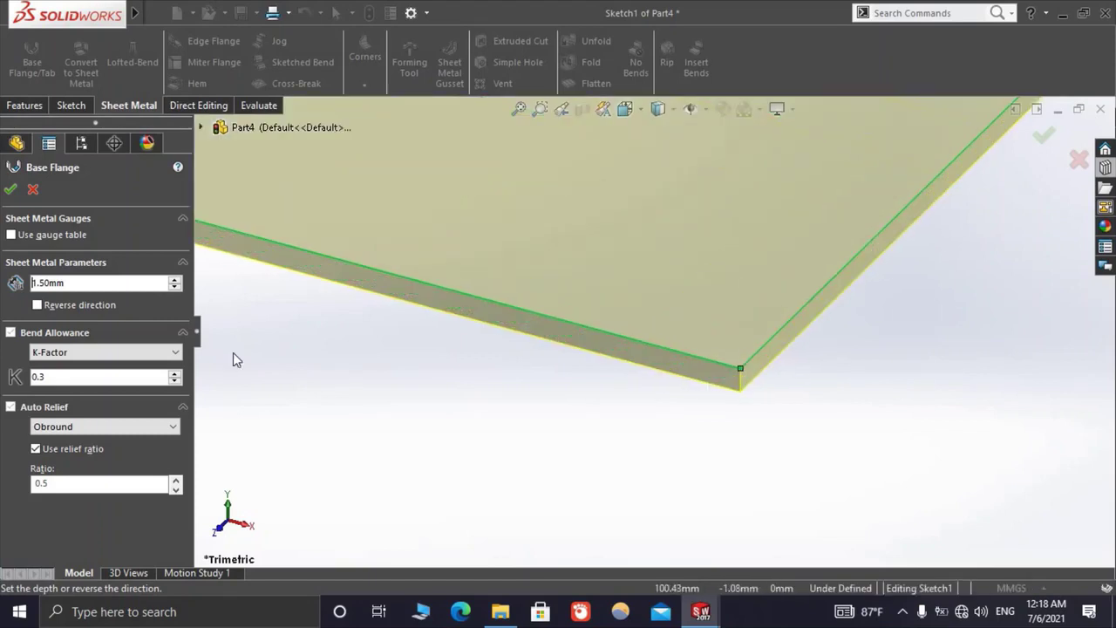
click(38, 305)
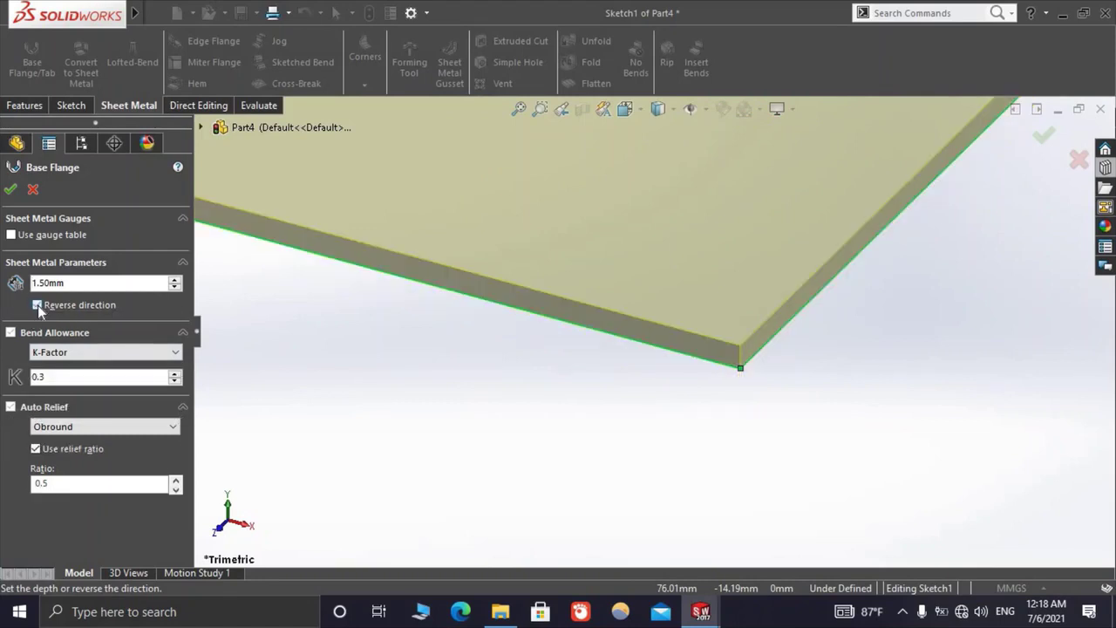
click(37, 306)
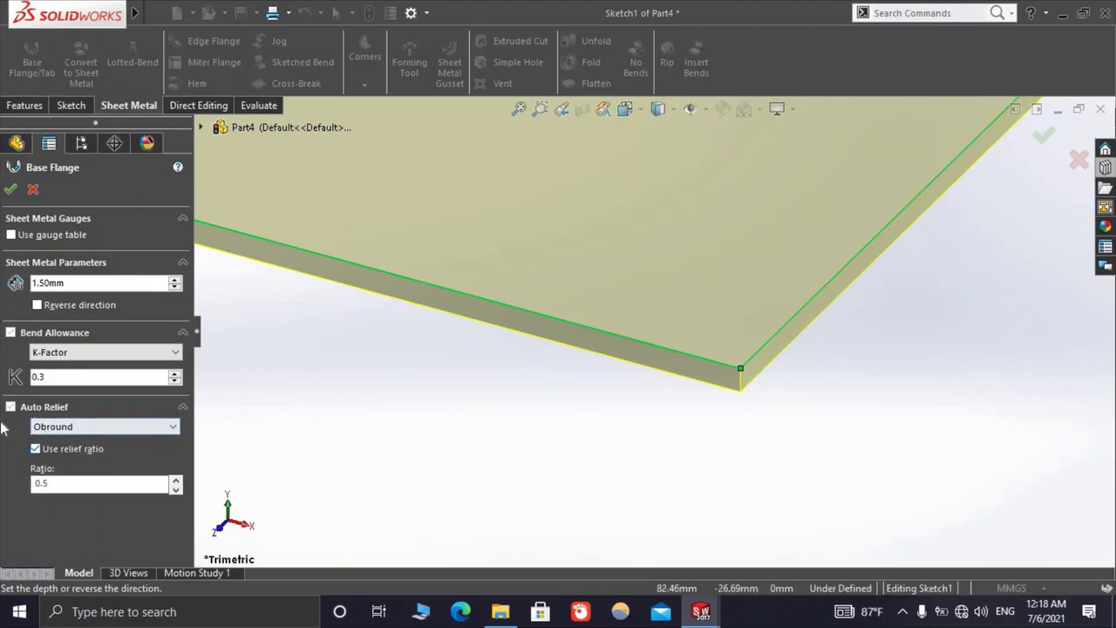
Keep Obround relief at ratio 0.5 with K-Factor 0.3 and accept the 1.50mm base flange
click(134, 428)
click(96, 431)
click(87, 432)
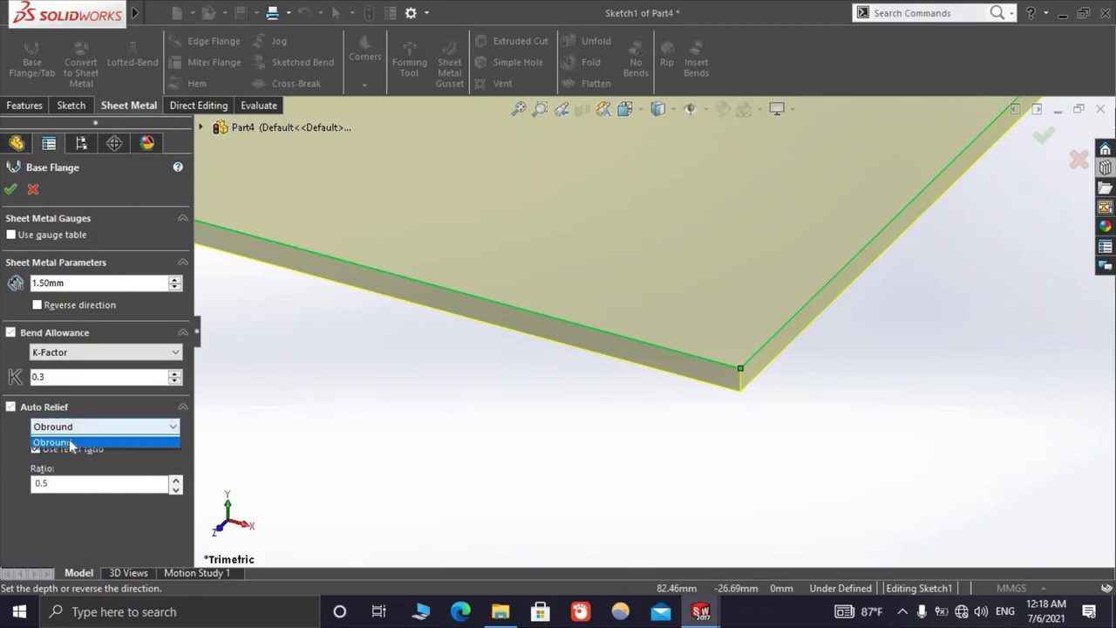
click(5, 442)
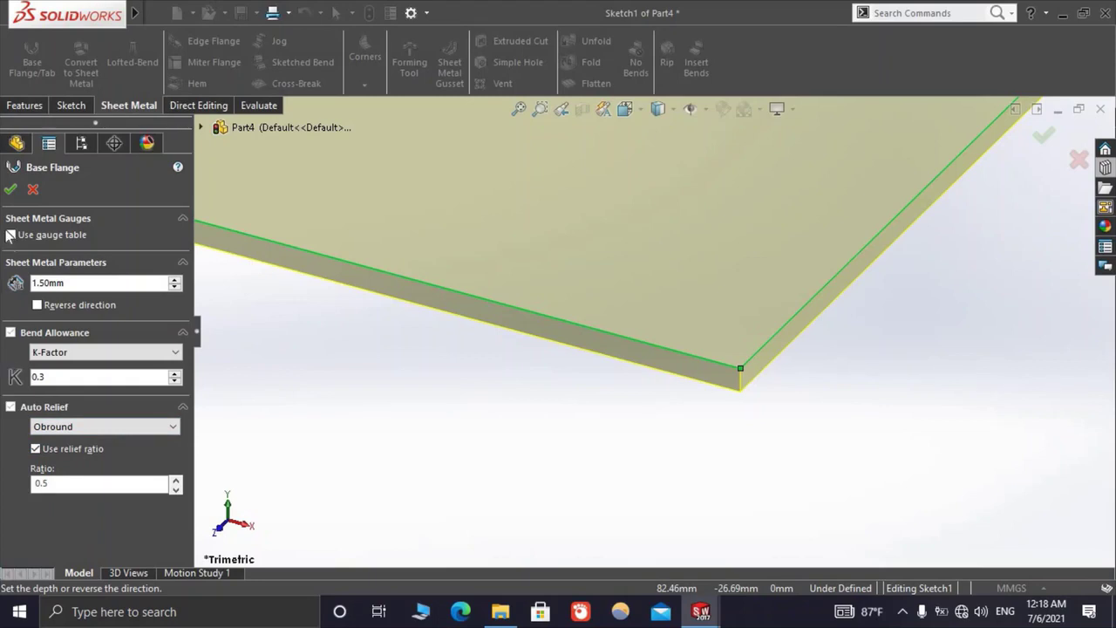
key(Return)
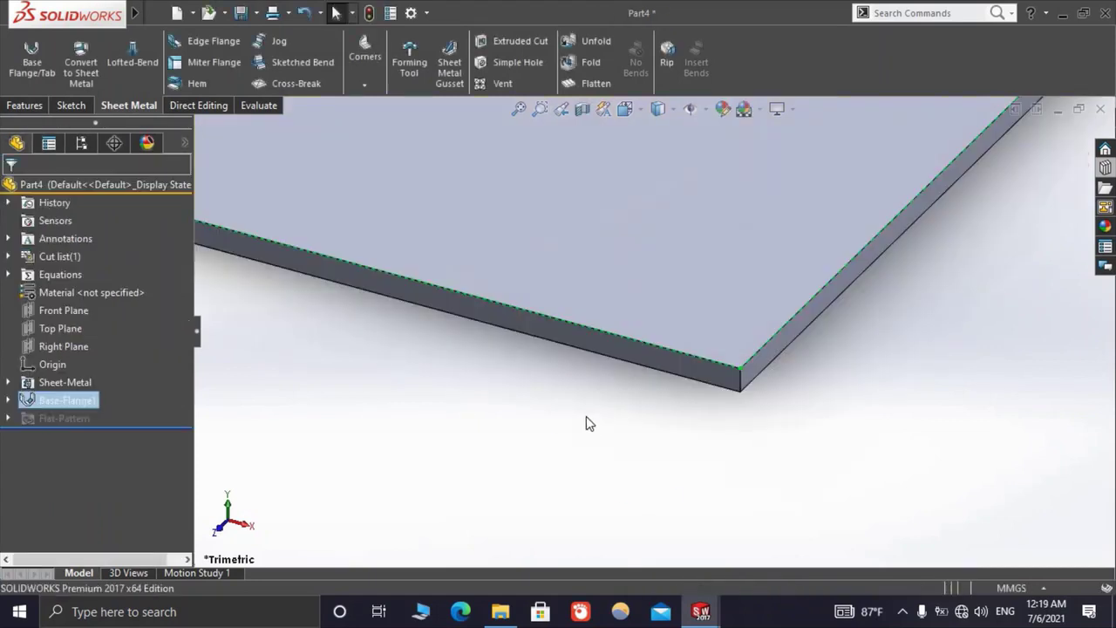
Zoom around Base-Flange1 and review its Sheet-Metal settings, closing them unchanged
scroll(526, 297, up, 5)
scroll(550, 281, down, 3)
scroll(787, 288, up, 3)
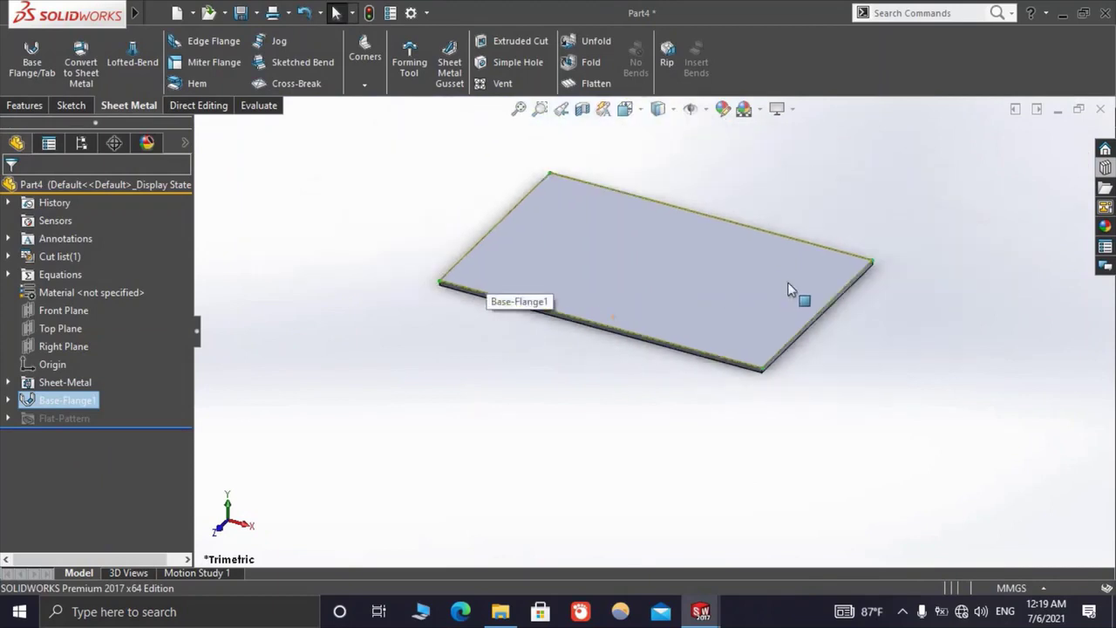
scroll(459, 384, down, 2)
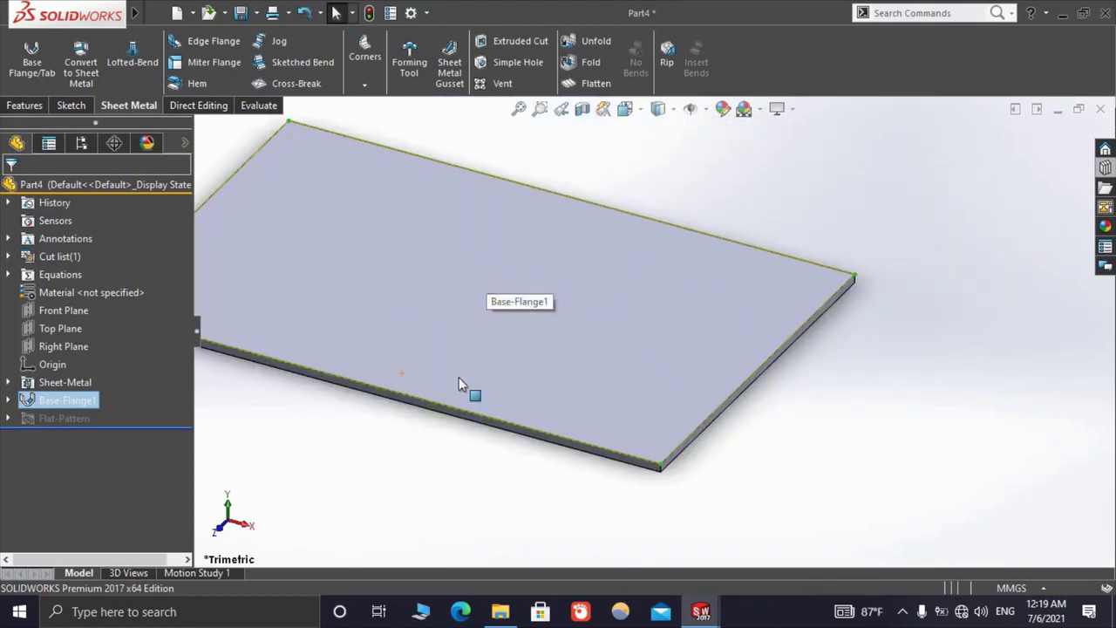
click(61, 382)
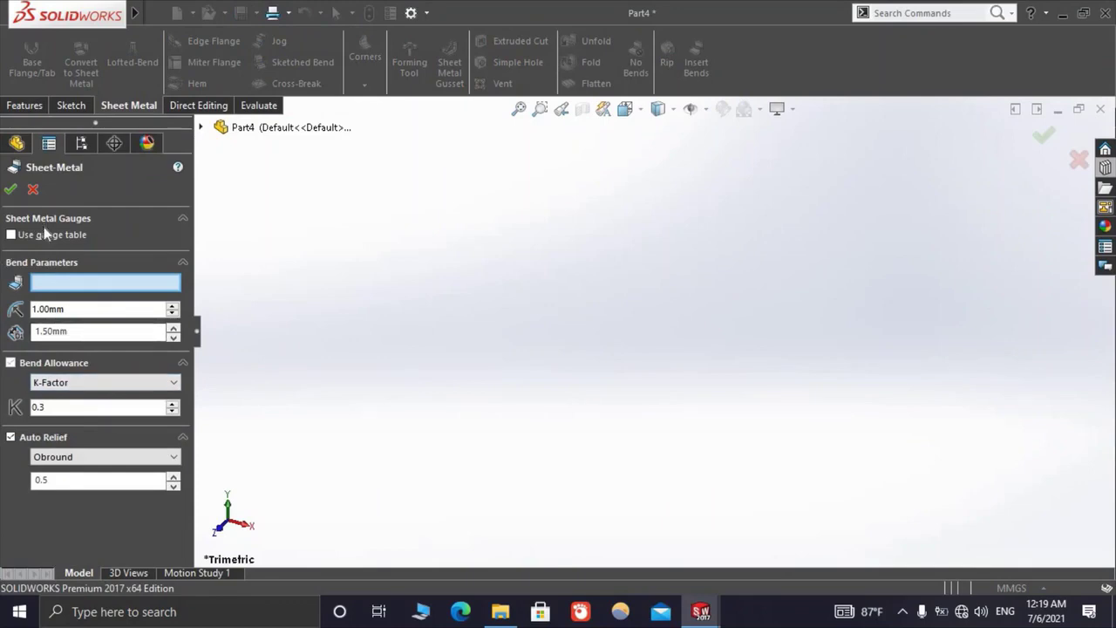
click(34, 189)
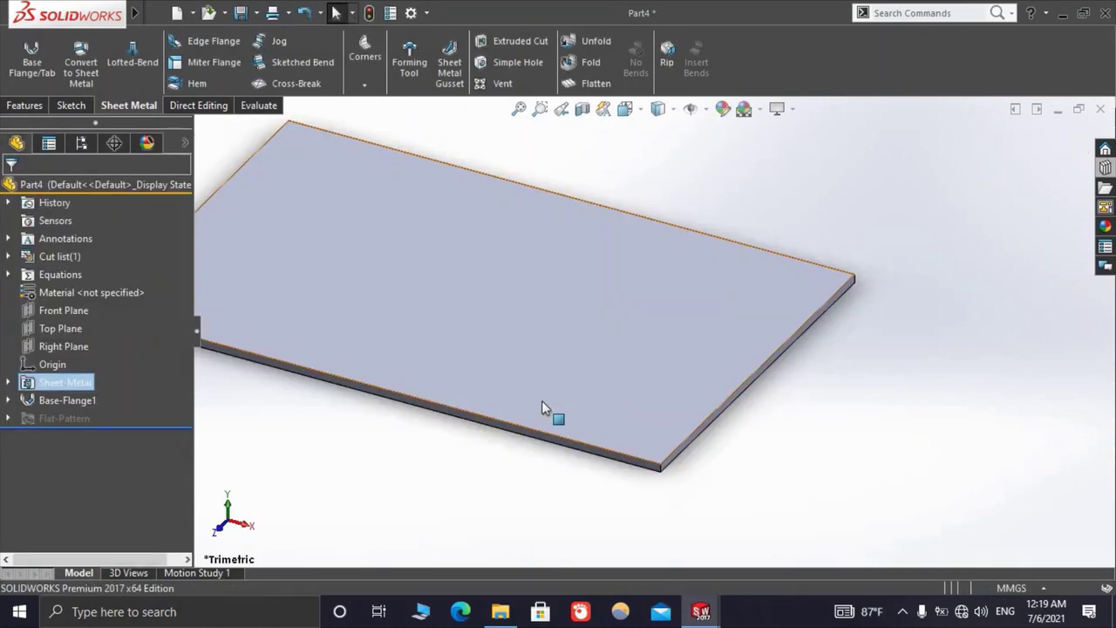
Switch to the Features tab and orbit the plate through edge-on, isometric and rotated views
scroll(654, 366, down, 3)
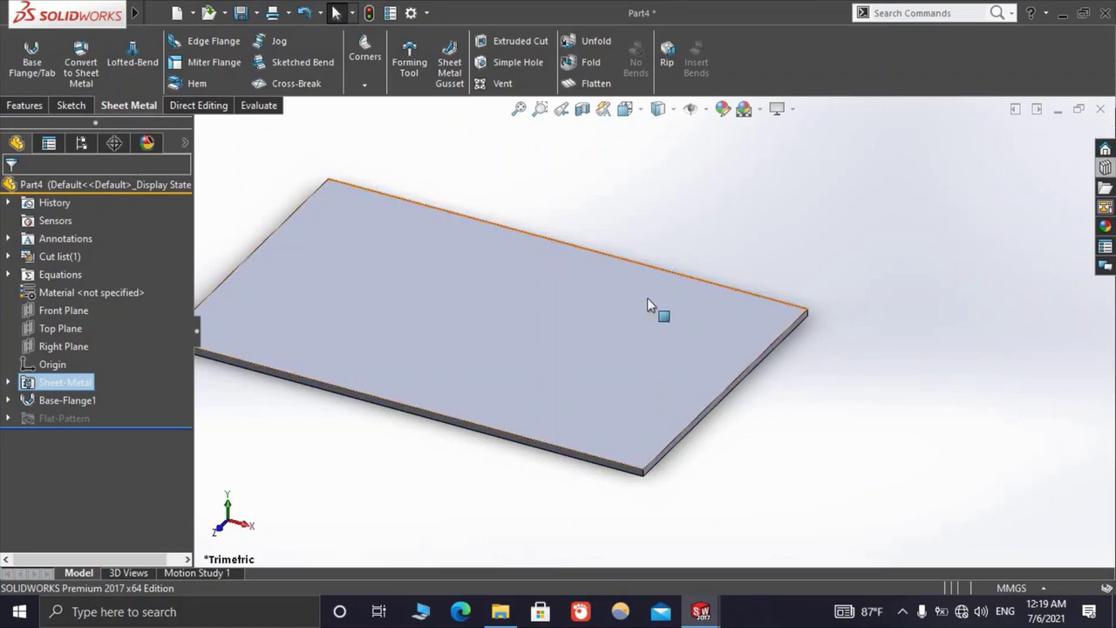
scroll(767, 307, down, 3)
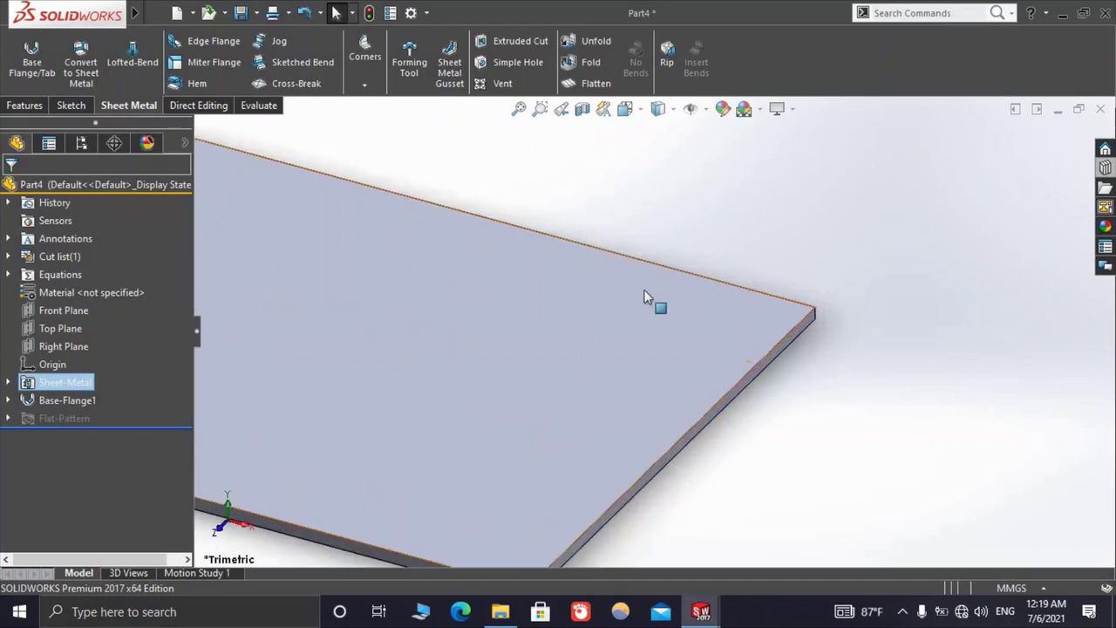
scroll(608, 297, up, 3)
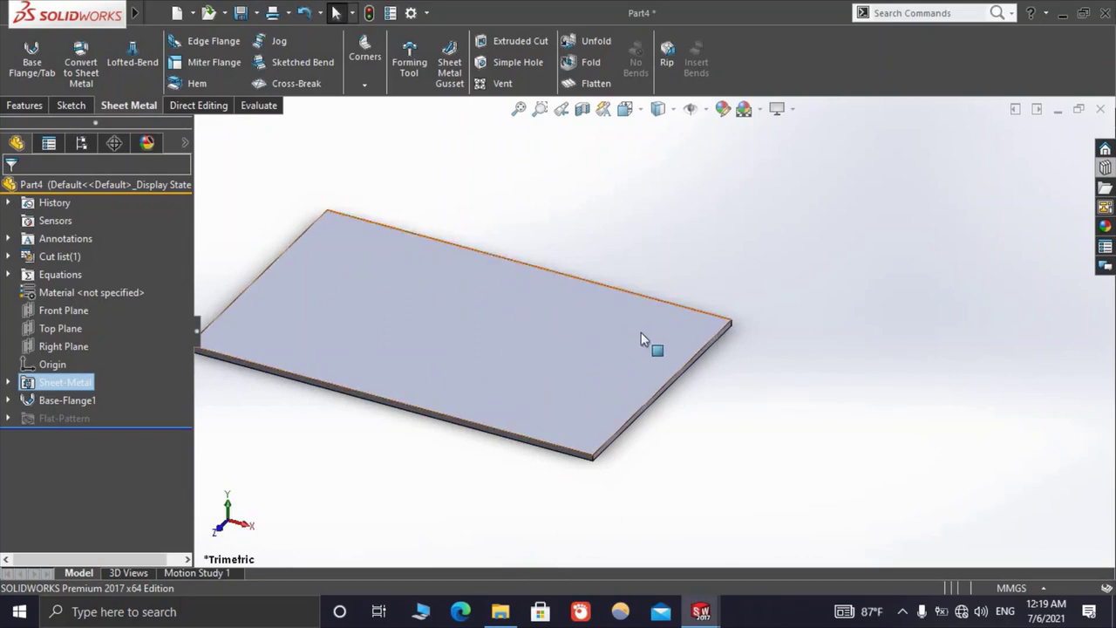
scroll(599, 319, up, 2)
scroll(462, 349, down, 2)
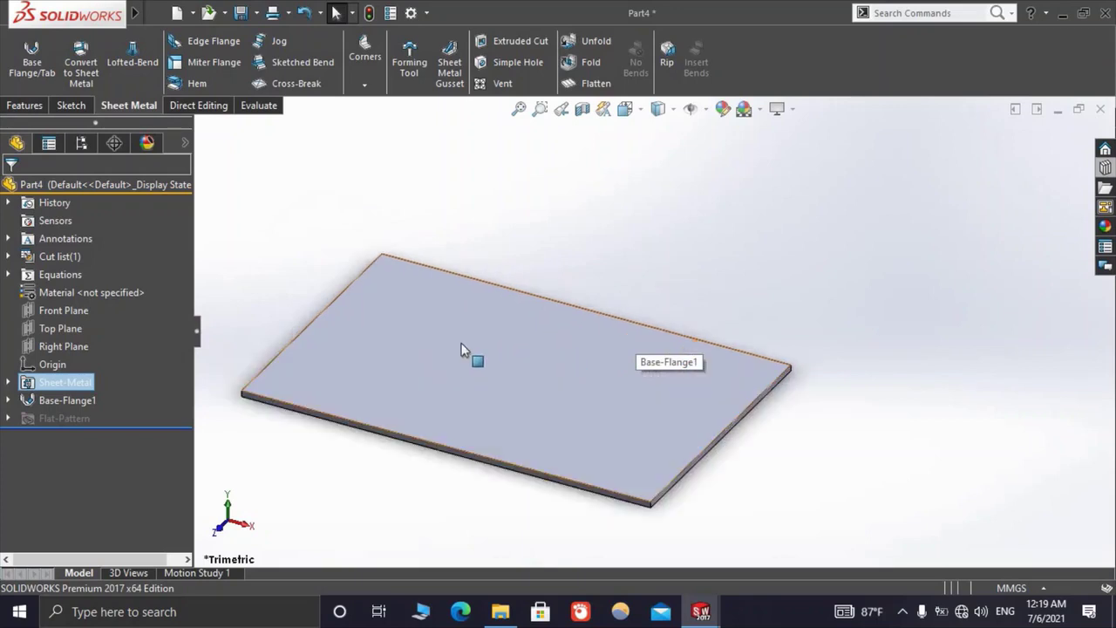
click(610, 335)
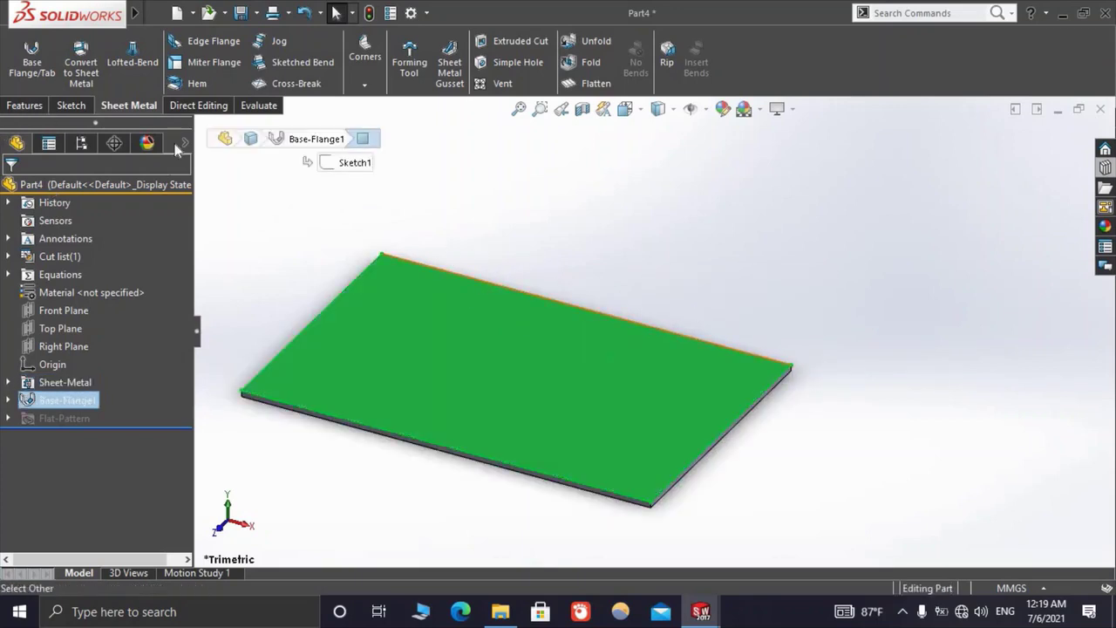
click(26, 105)
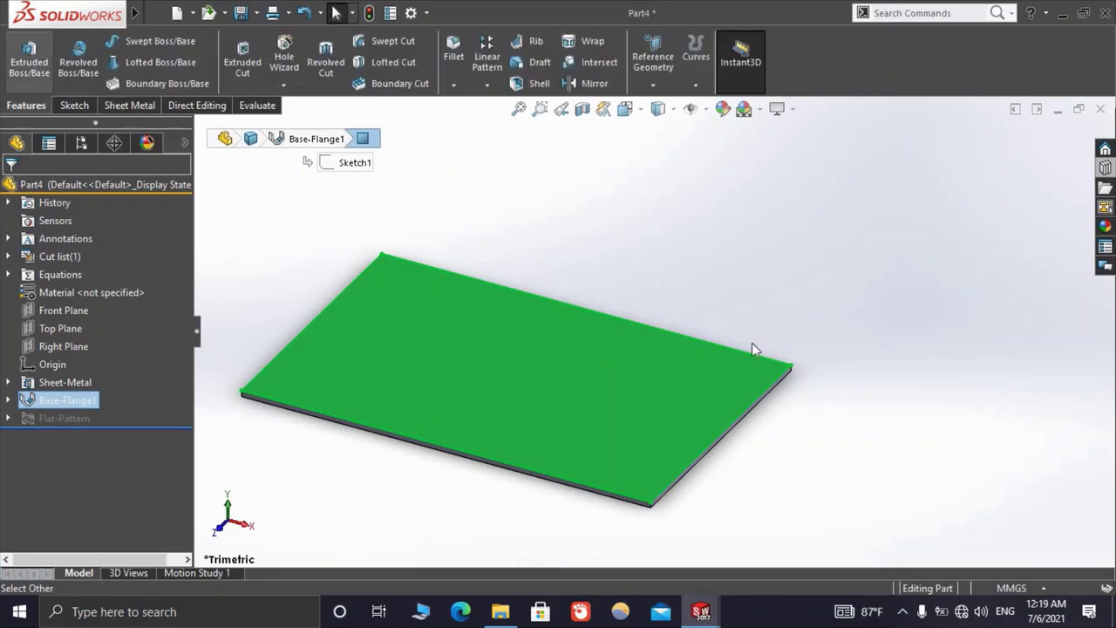
scroll(680, 340, up, 3)
middle_drag(687, 345, 642, 338)
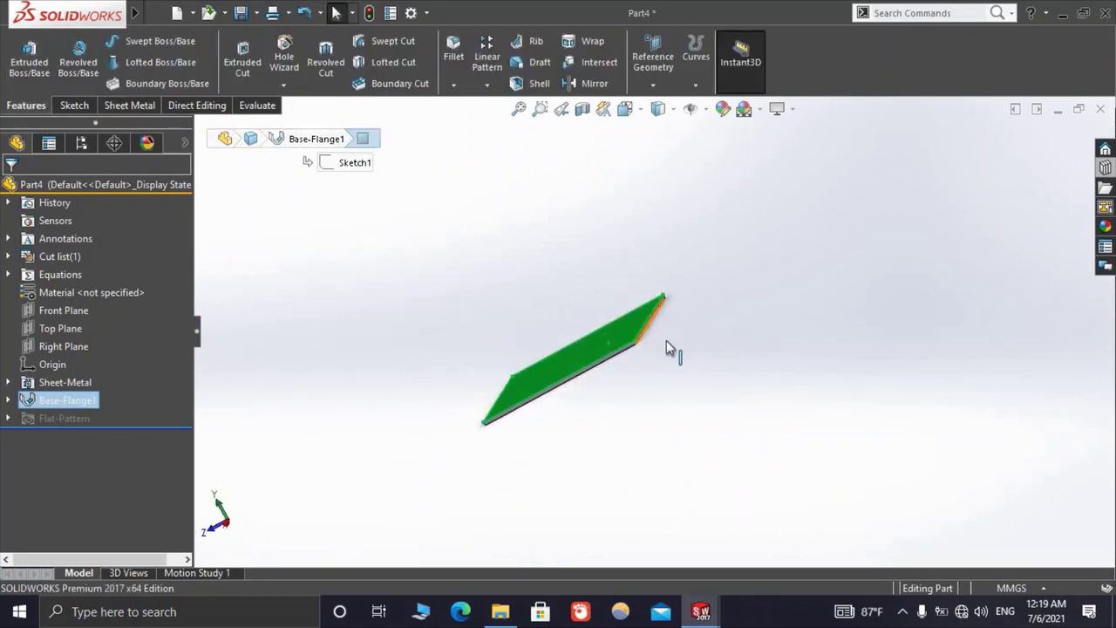
scroll(666, 346, down, 5)
scroll(932, 499, down, 3)
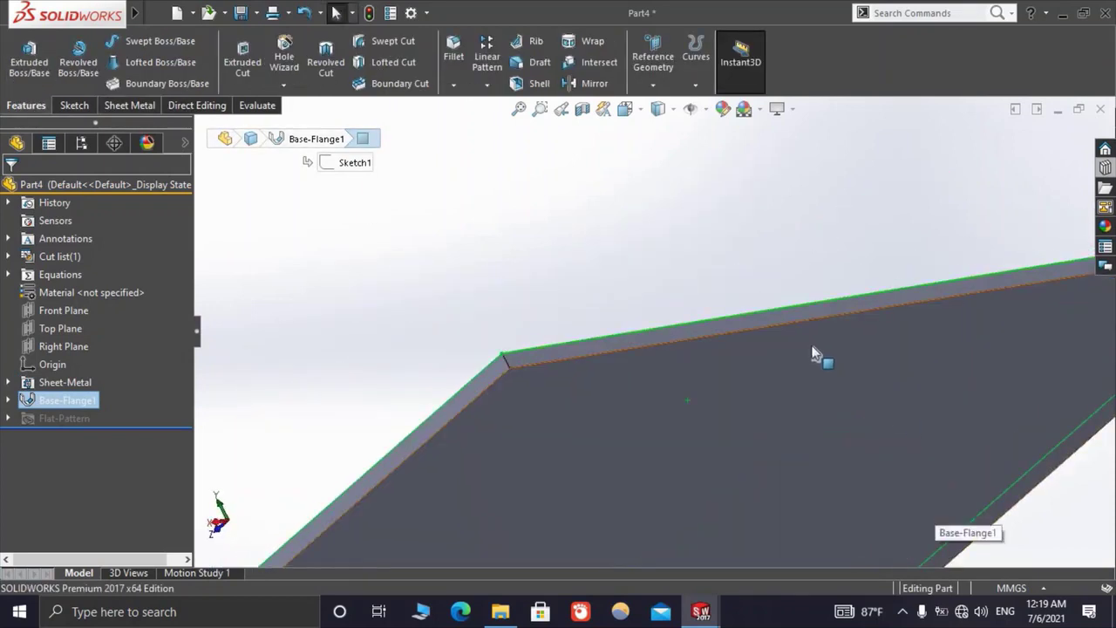
key(ctrl+7)
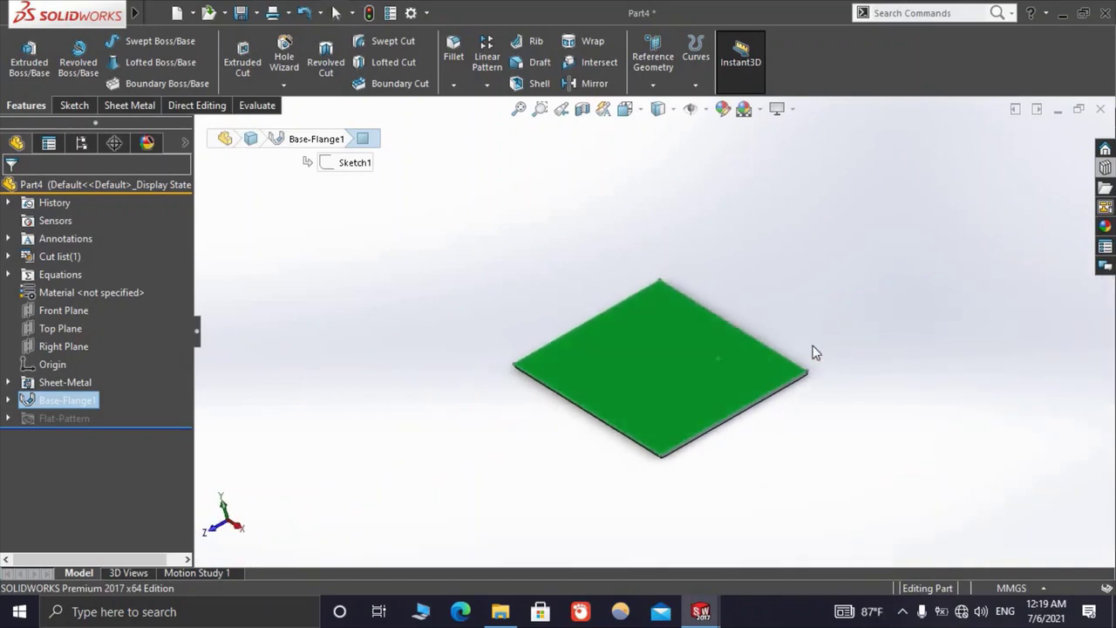
click(806, 427)
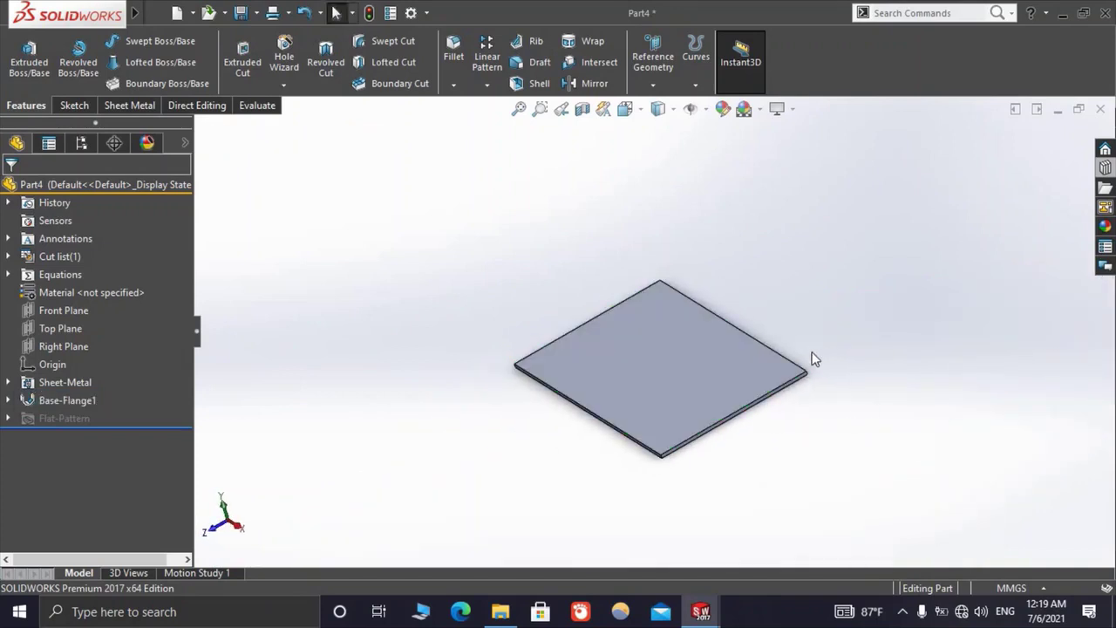
middle_drag(885, 356, 836, 381)
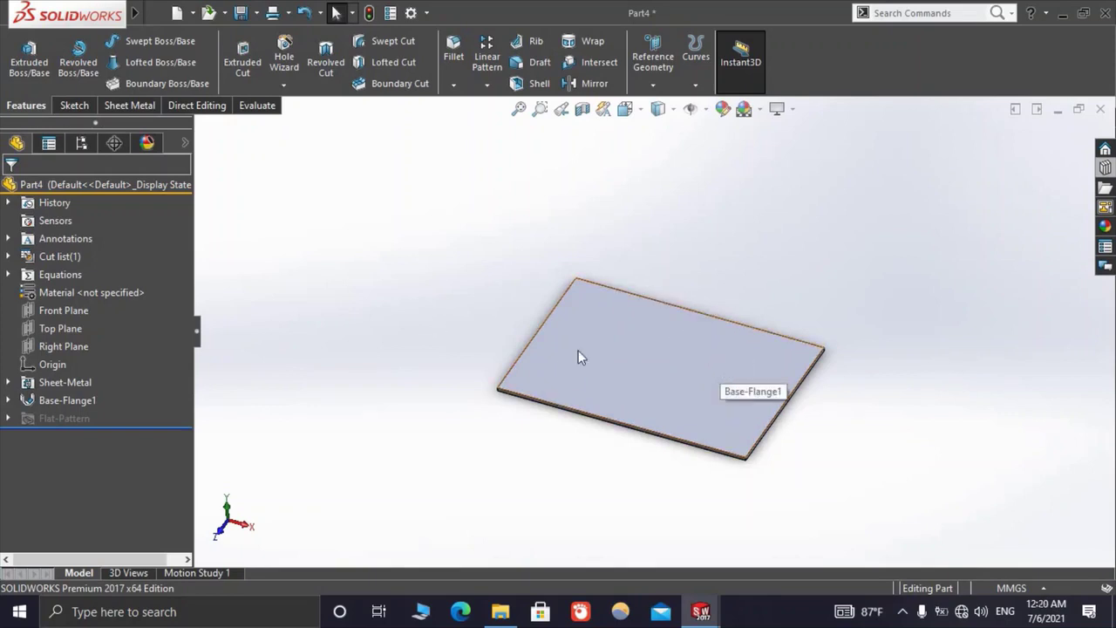
Edit Sketch1 under the base flange, then exit to rebuild the flange
click(8, 400)
click(77, 421)
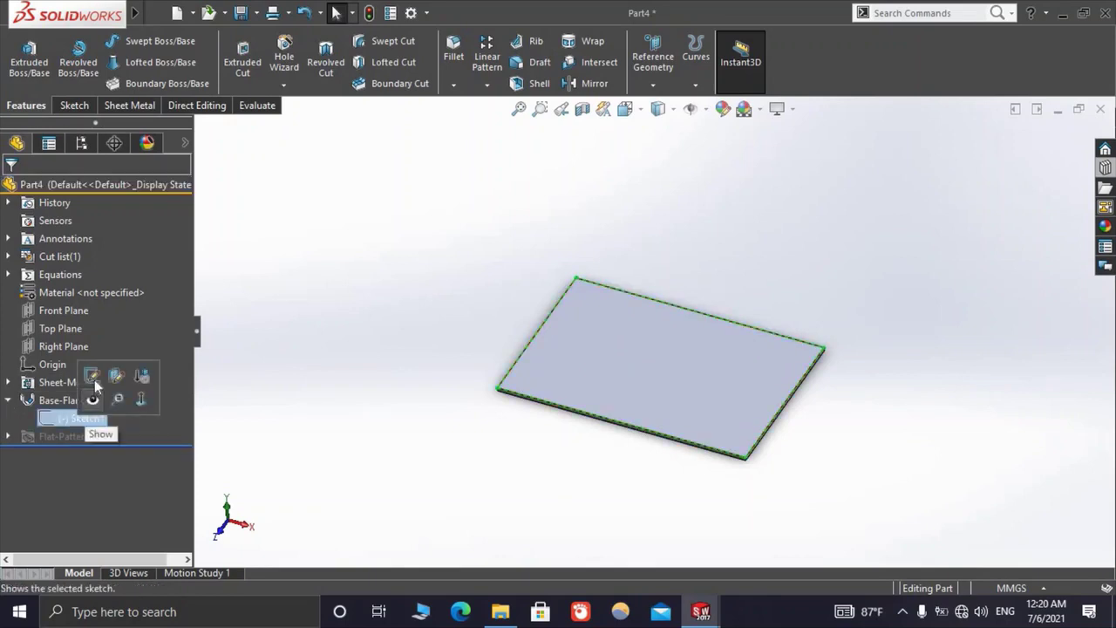
click(94, 379)
click(1062, 137)
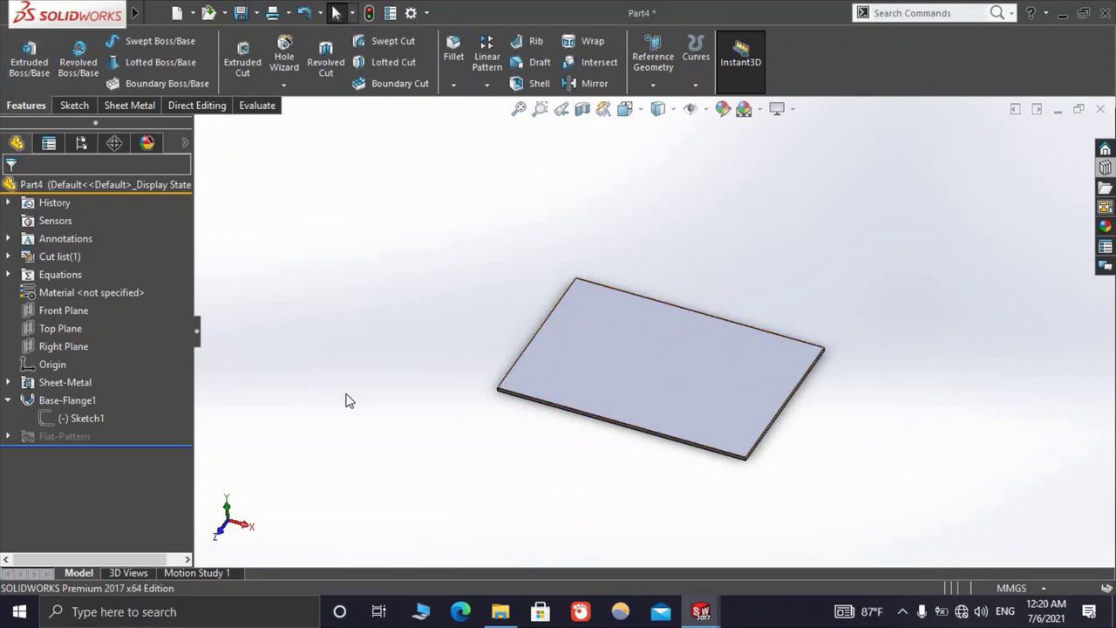
Sketch a semicircular three-point arc on the plate's top edge, viewed normal to the face
click(689, 336)
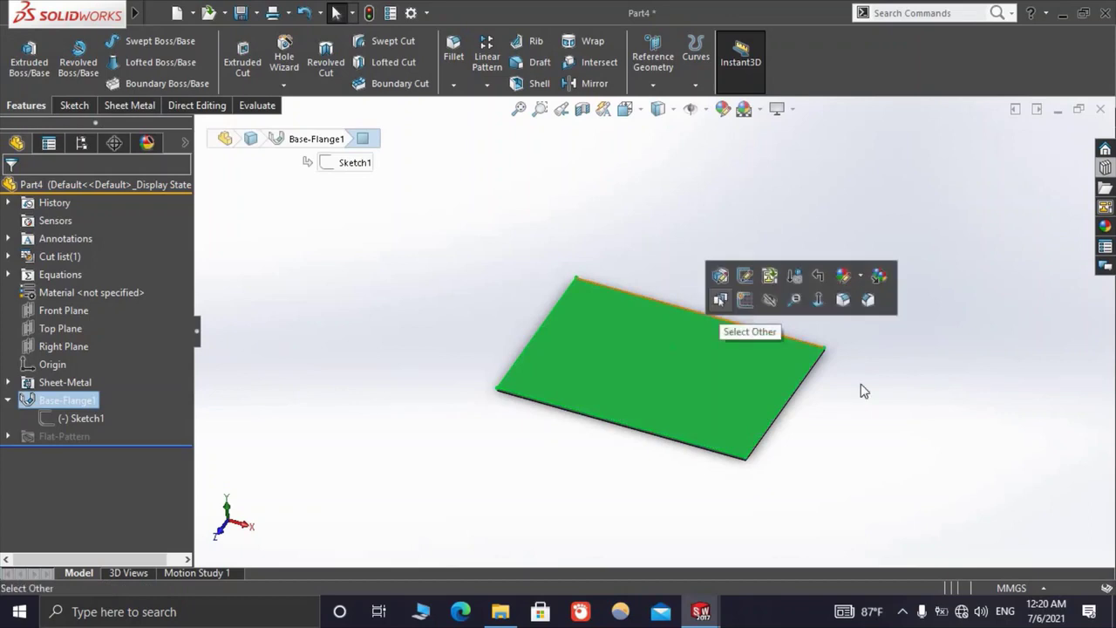
key(ctrl+8)
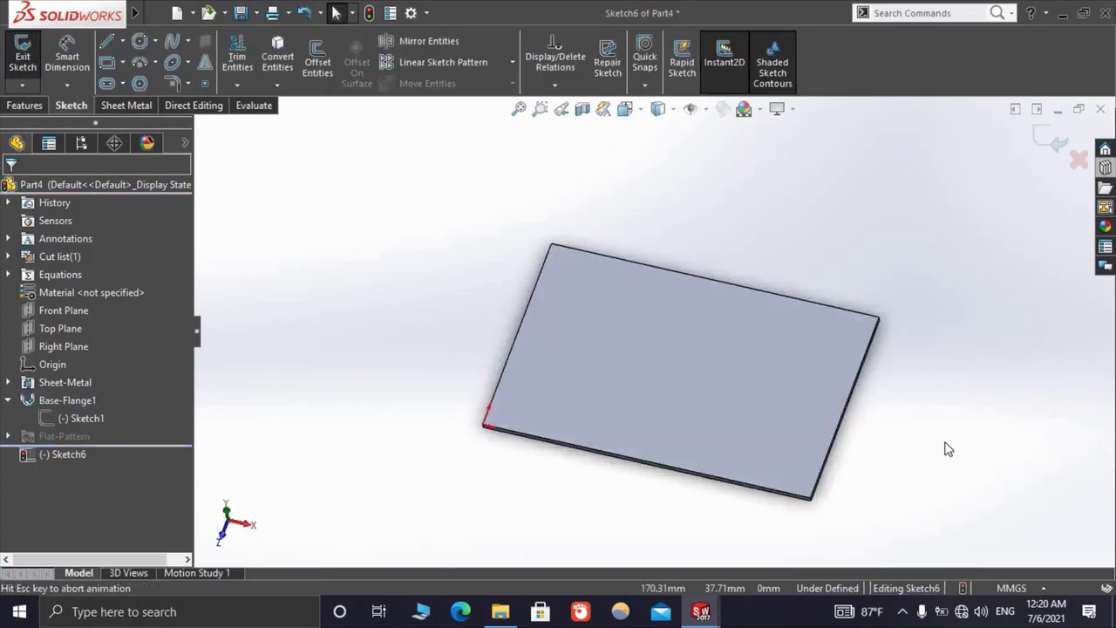
scroll(700, 242, down, 2)
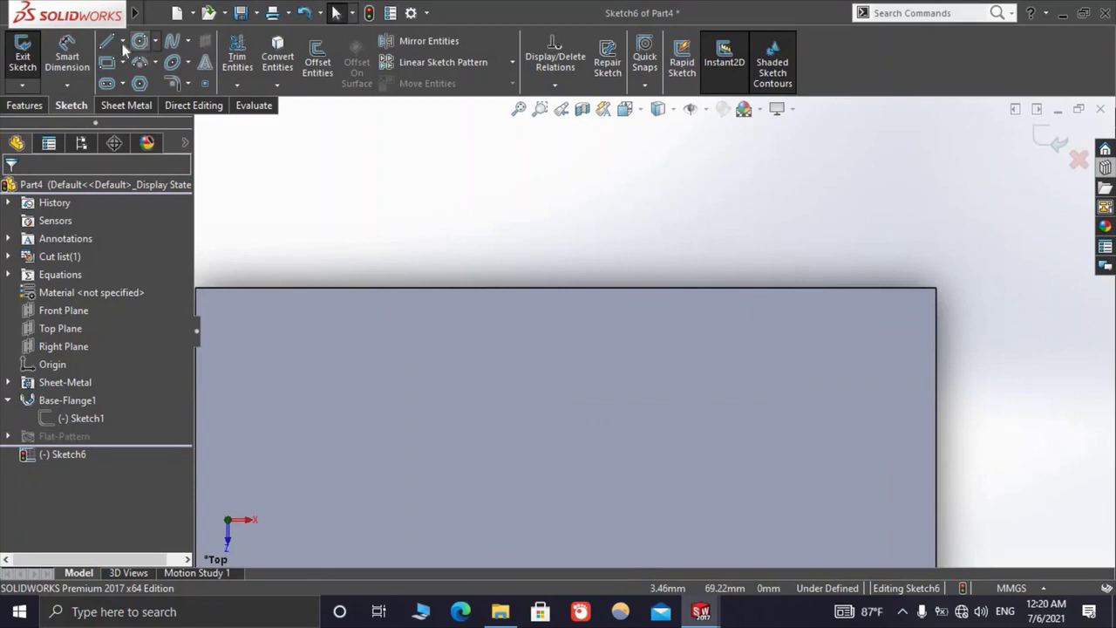
click(140, 63)
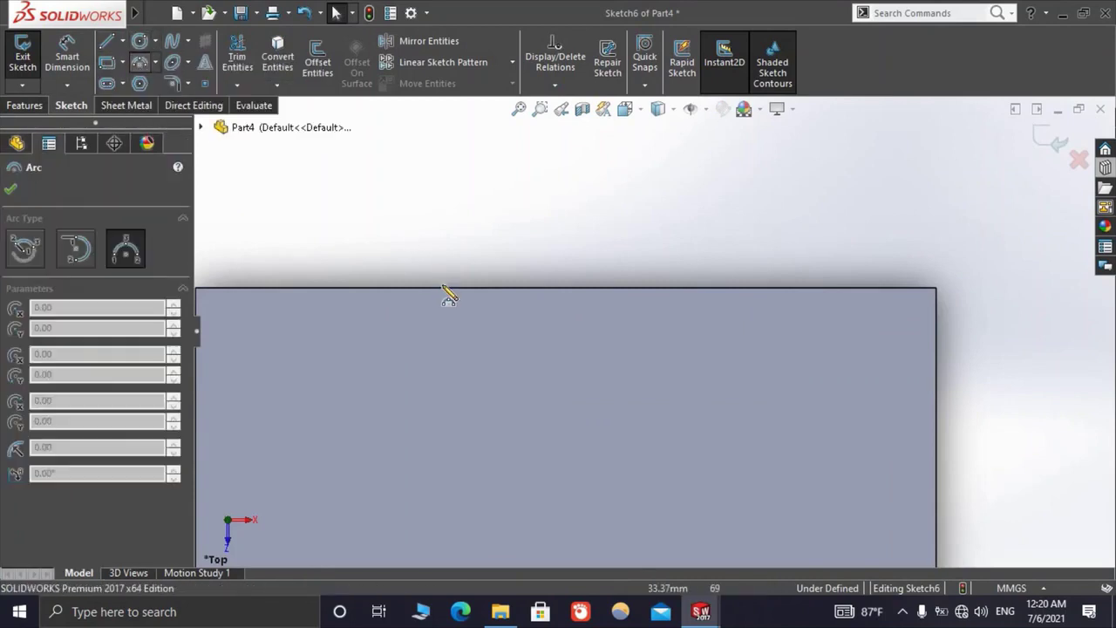
click(442, 288)
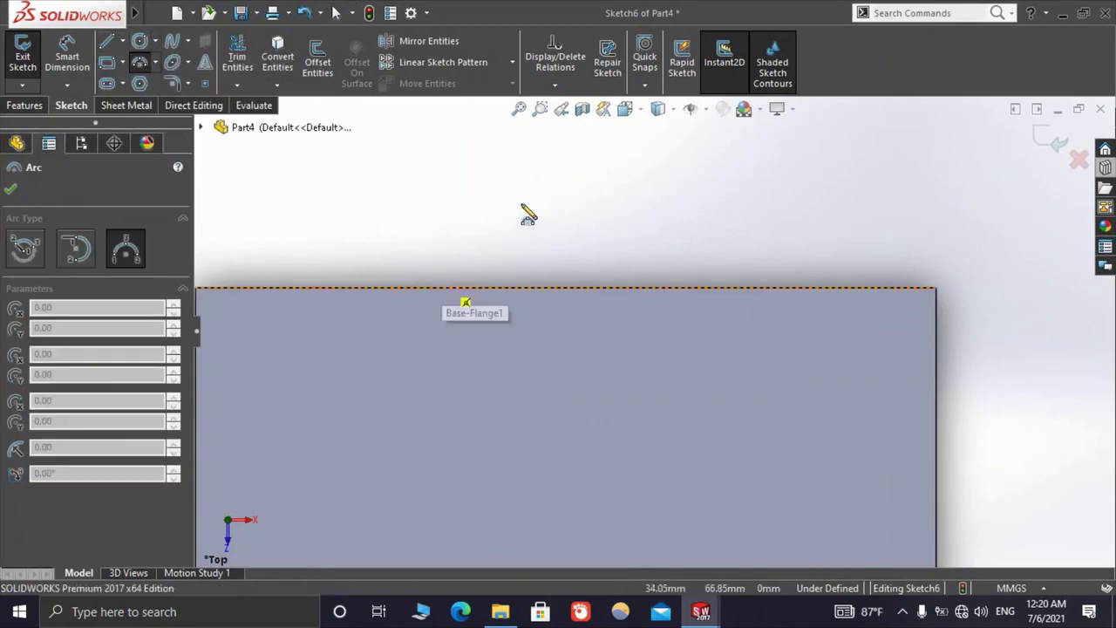
click(679, 289)
click(559, 171)
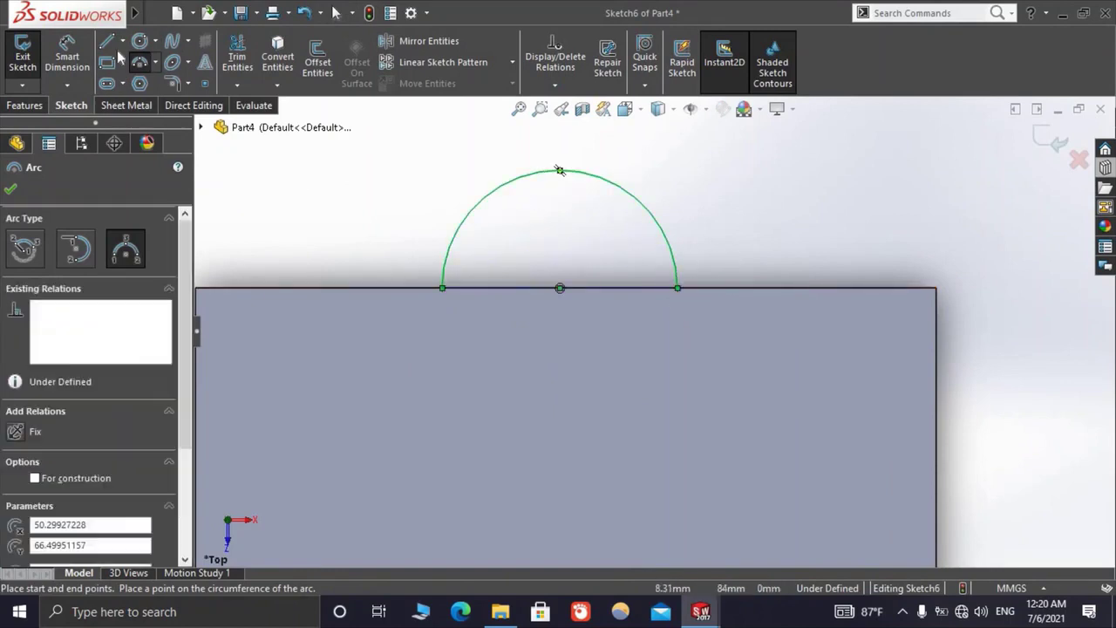
Close the semicircle with a line between its ends and orbit to view it in 3D
click(107, 42)
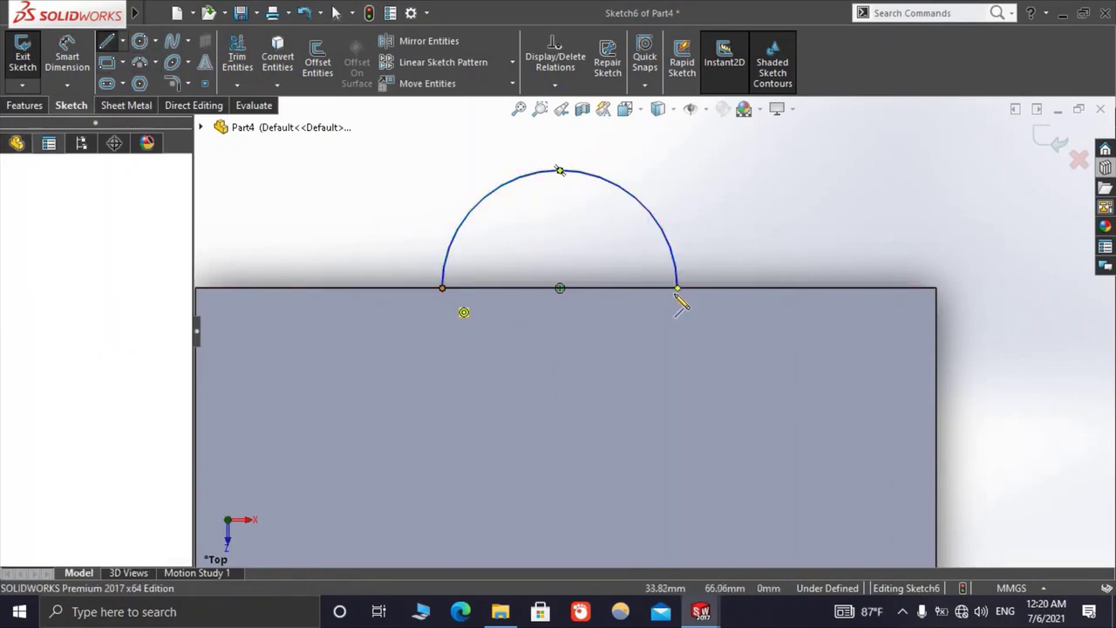
click(677, 289)
click(442, 287)
key(Escape)
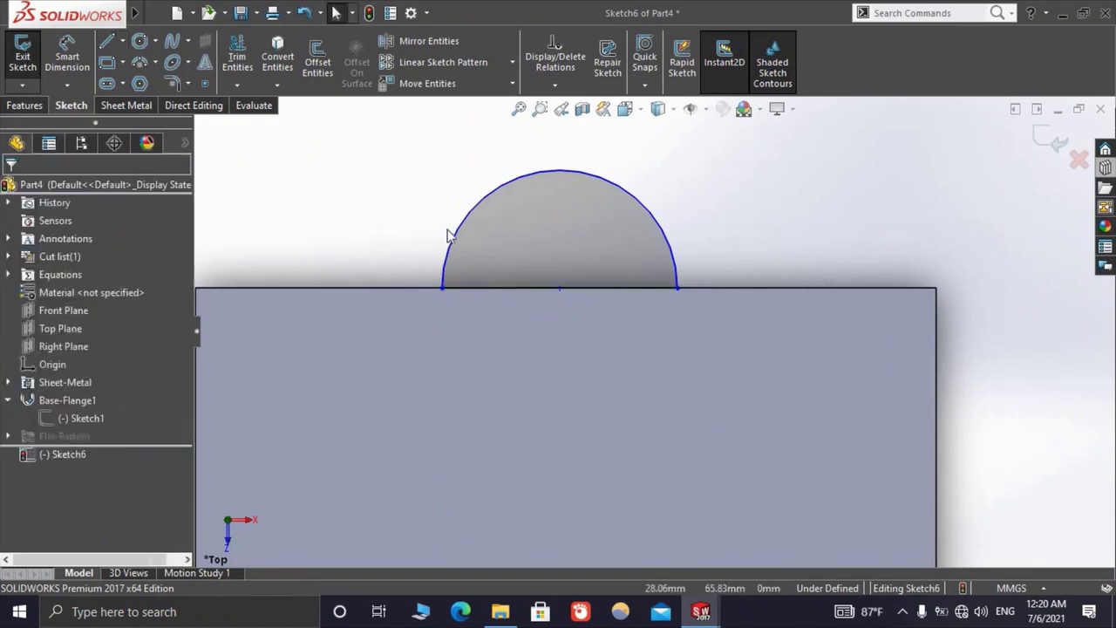
scroll(639, 326, up, 3)
middle_drag(547, 337, 662, 262)
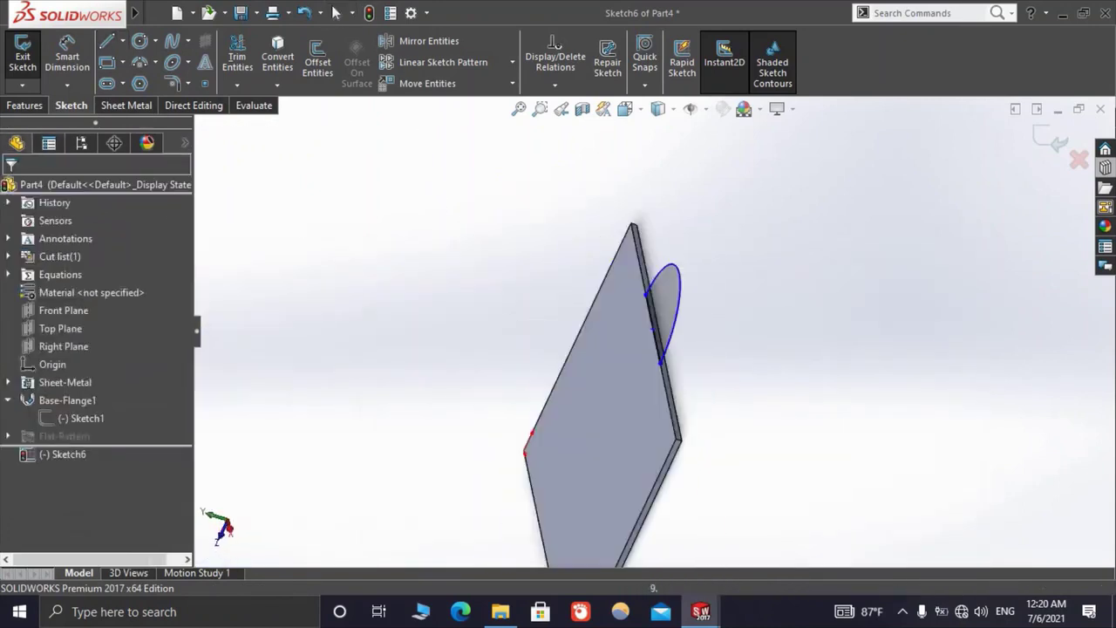
click(26, 106)
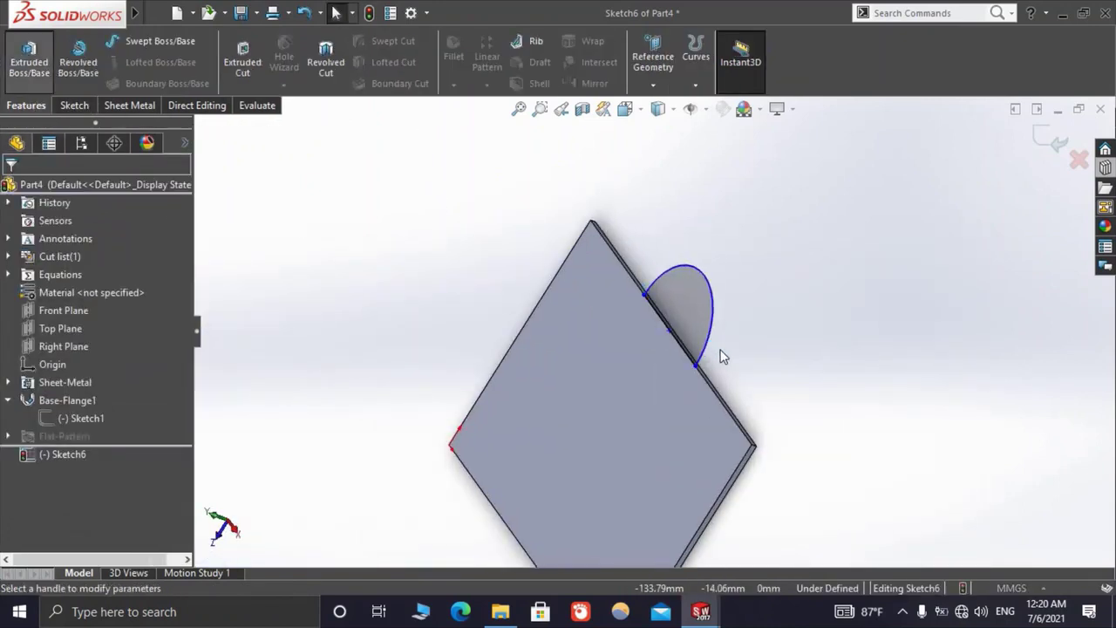
Set the half-disc extrusion depth to 4mm
middle_drag(732, 345, 748, 338)
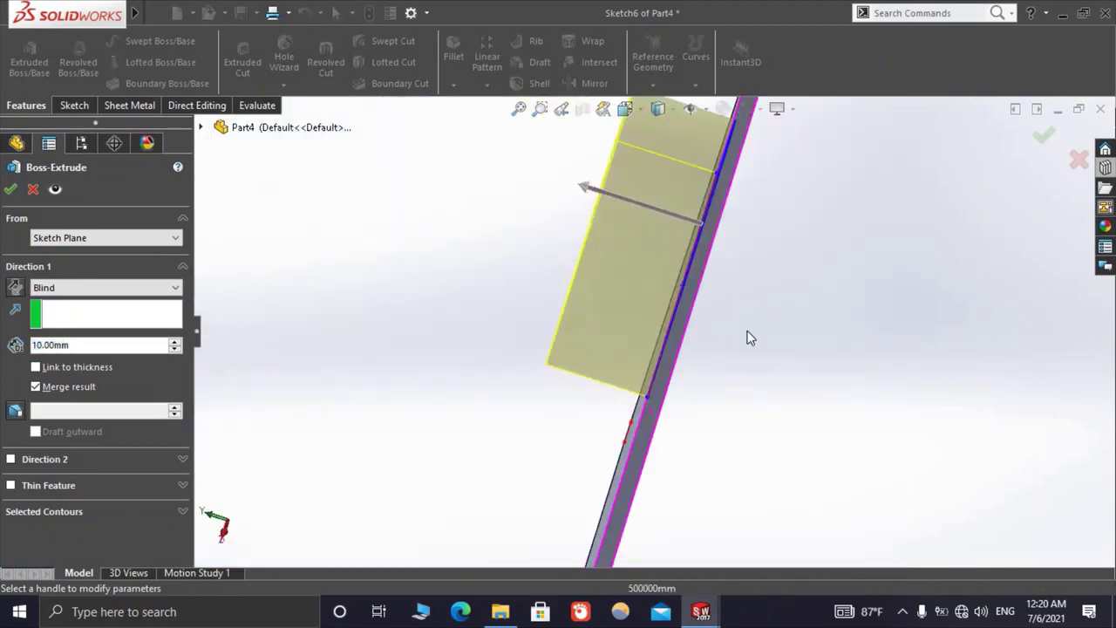
key(ctrl+8)
scroll(767, 309, down, 2)
middle_drag(785, 291, 643, 319)
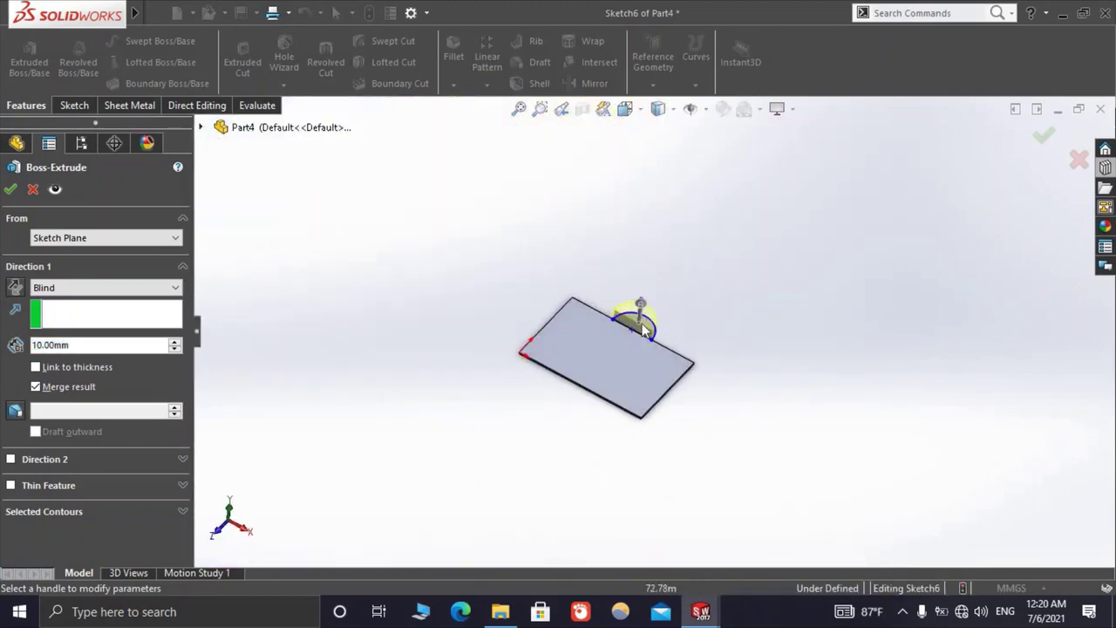
scroll(642, 329, down, 3)
double_click(124, 345)
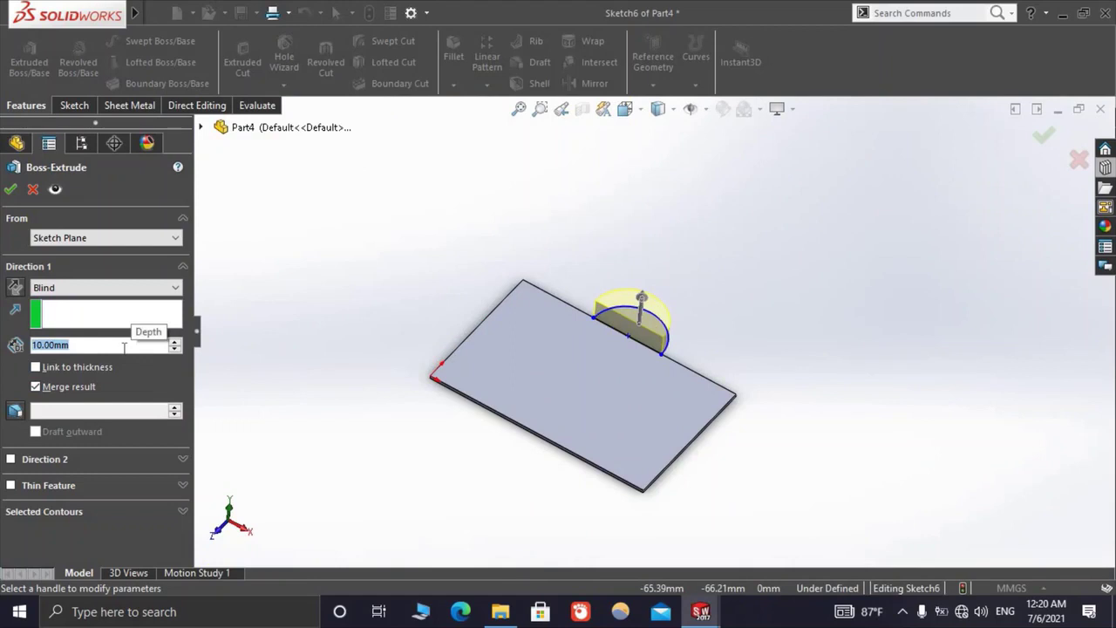
text(4)
key(Return)
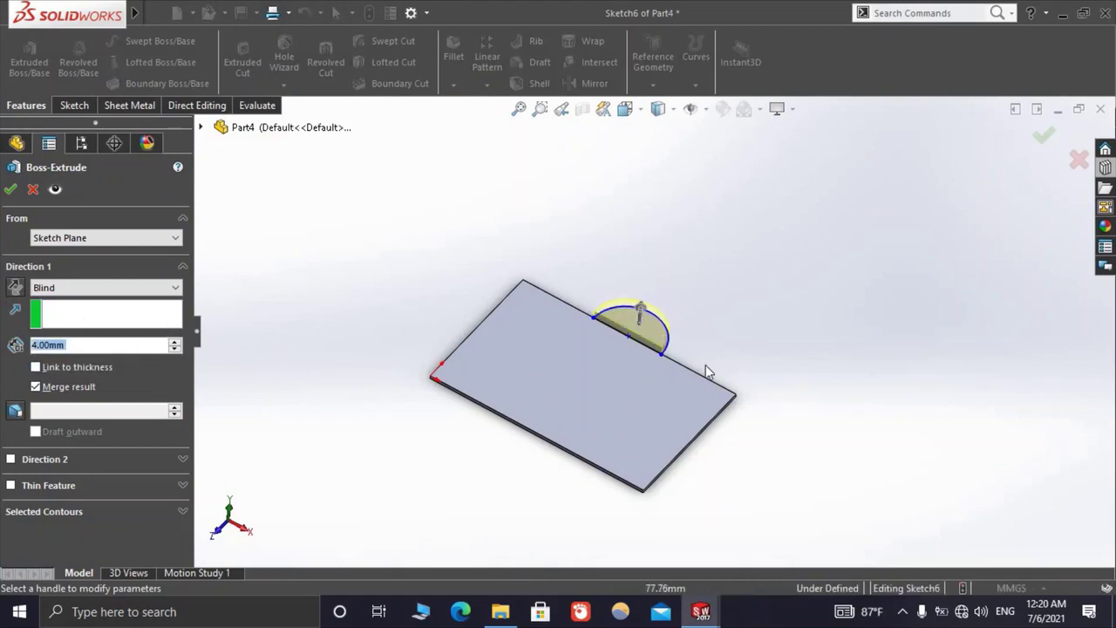
Reverse the extrusion direction and orbit around the tab preview
scroll(679, 356, down, 5)
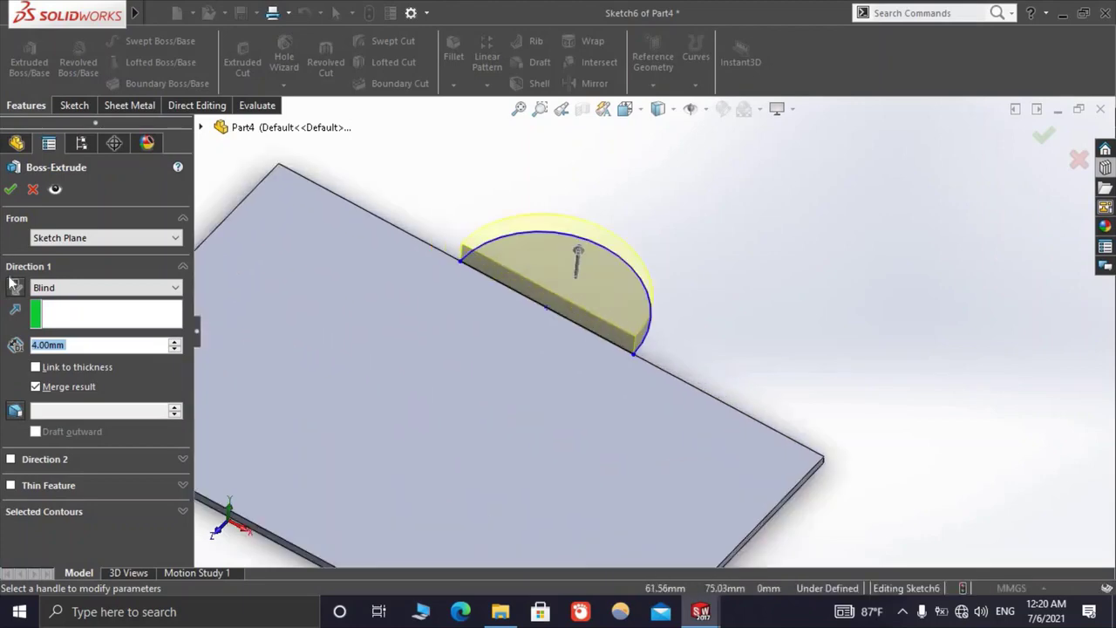
click(16, 290)
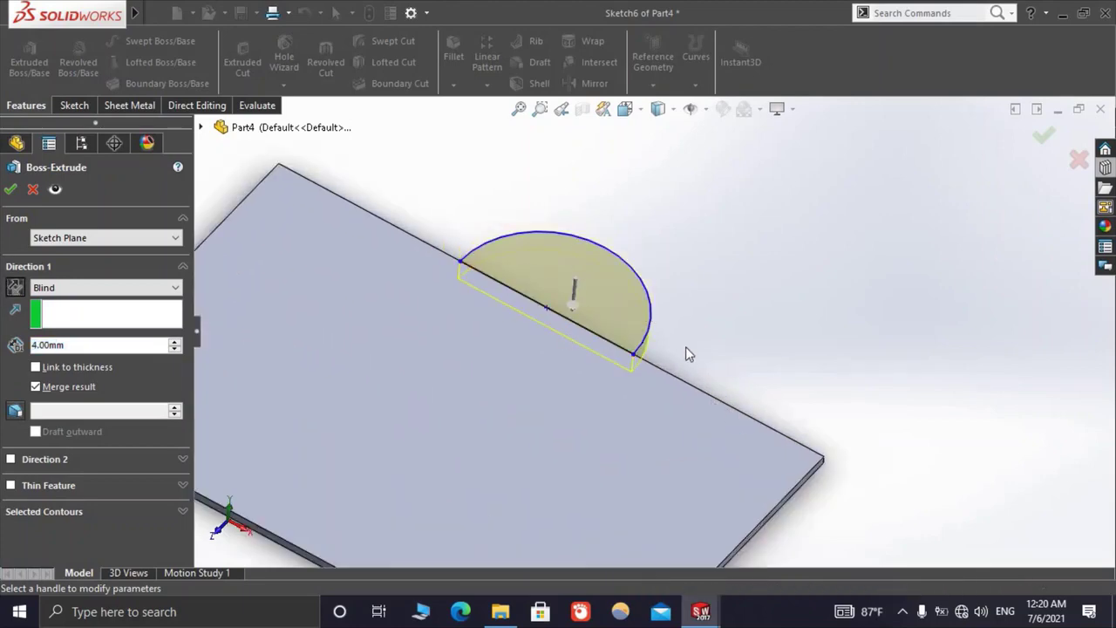
scroll(713, 371, up, 5)
scroll(712, 371, down, 3)
middle_drag(578, 361, 439, 273)
scroll(510, 283, down, 3)
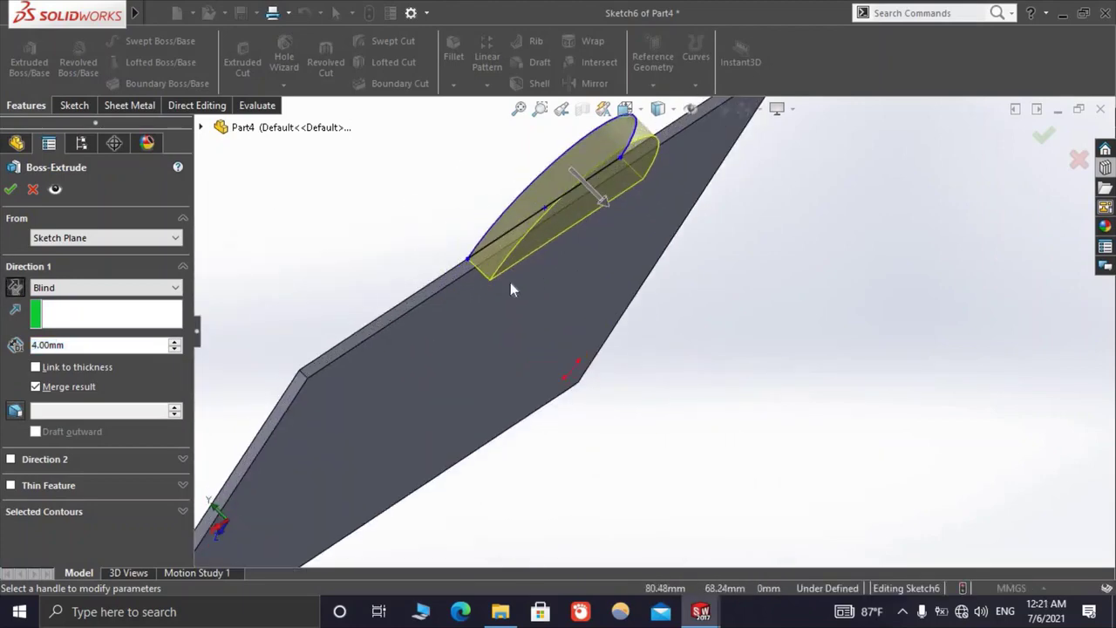
scroll(515, 297, down, 3)
scroll(519, 348, up, 3)
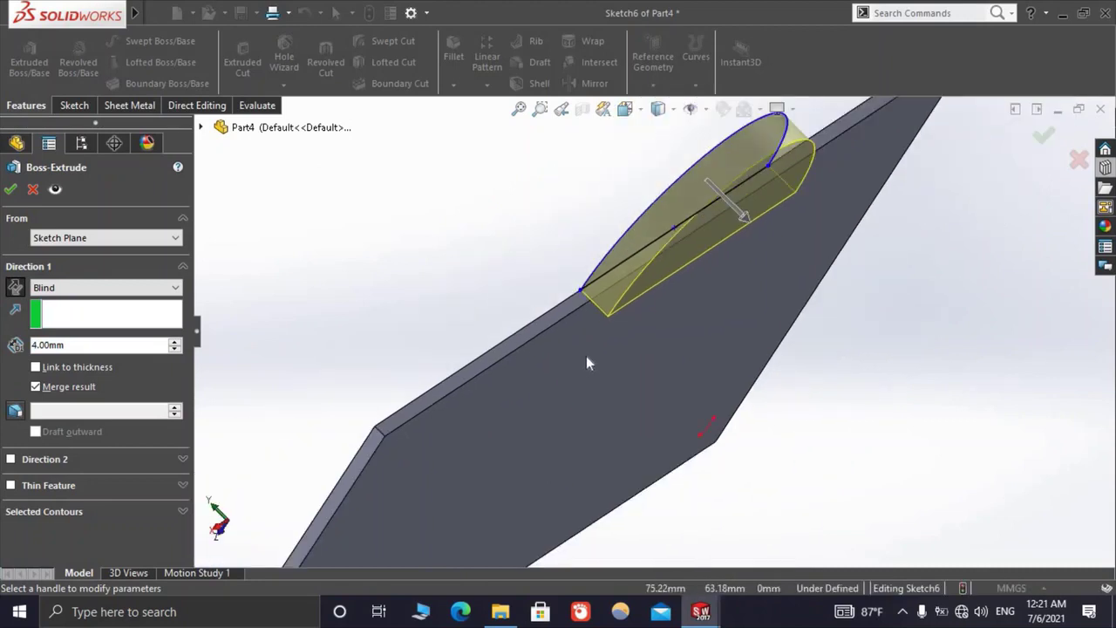
scroll(602, 284, down, 5)
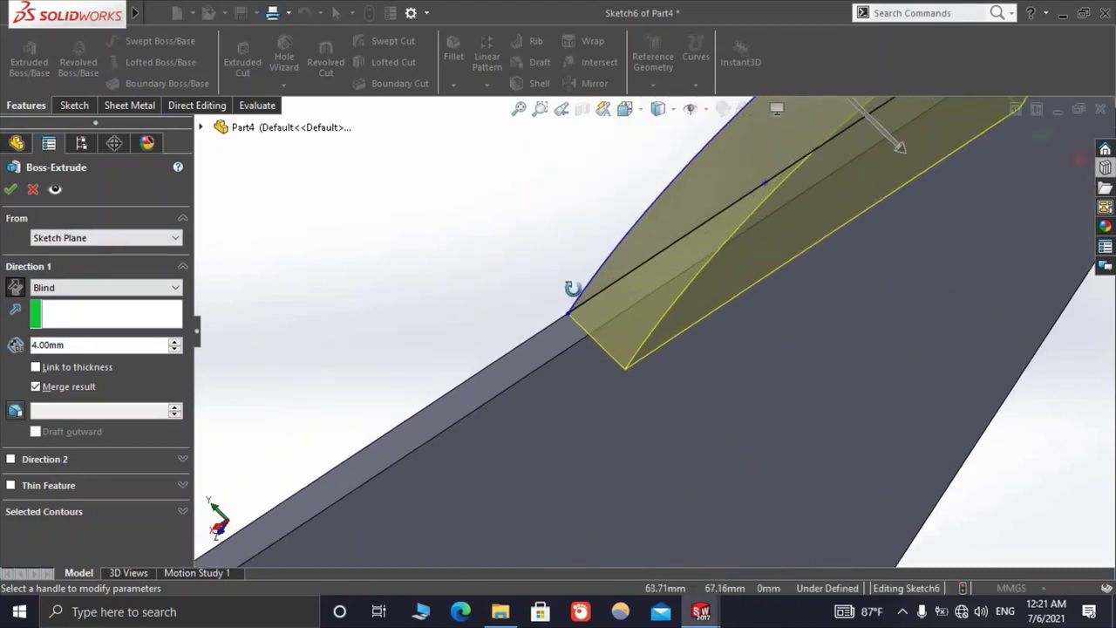
mouse_move(602, 284)
middle_down()
mouse_move(604, 352)
mouse_move(789, 388)
middle_up()
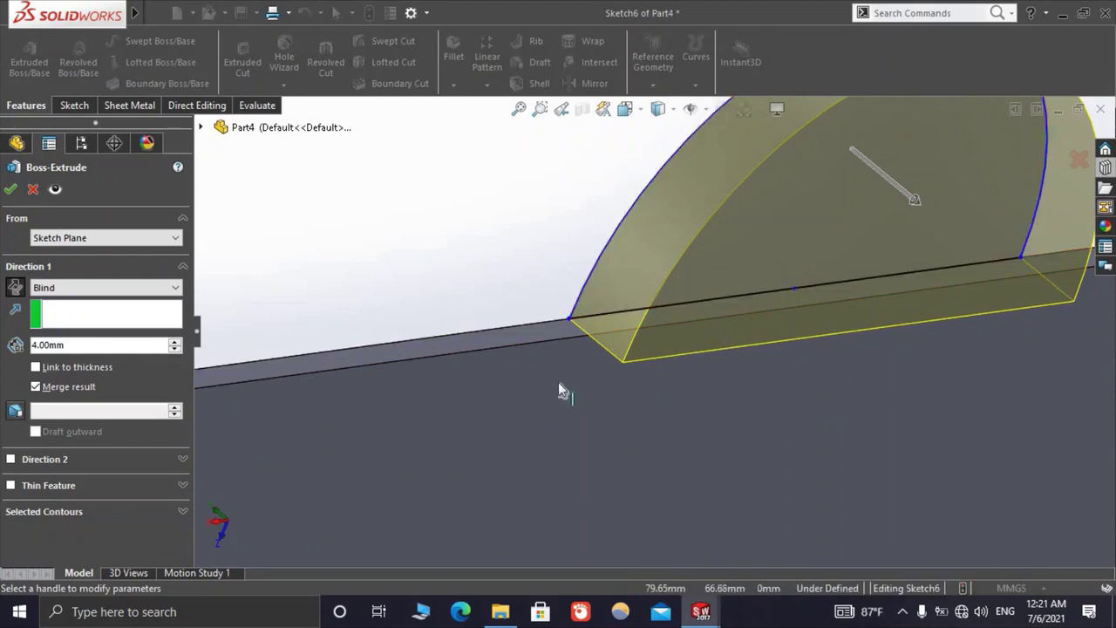
scroll(710, 381, up, 5)
mouse_move(710, 381)
middle_down()
mouse_move(761, 368)
mouse_move(576, 363)
middle_up()
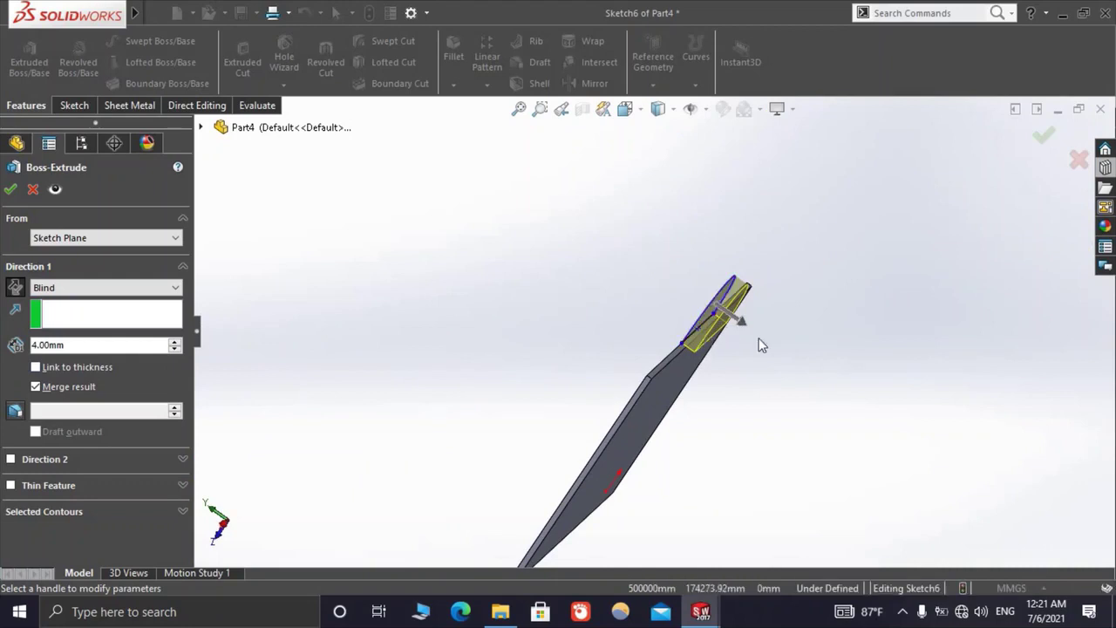
scroll(733, 343, down, 5)
End the extrusion Up To Surface at the plate face, creating Boss-Extrude1
click(130, 290)
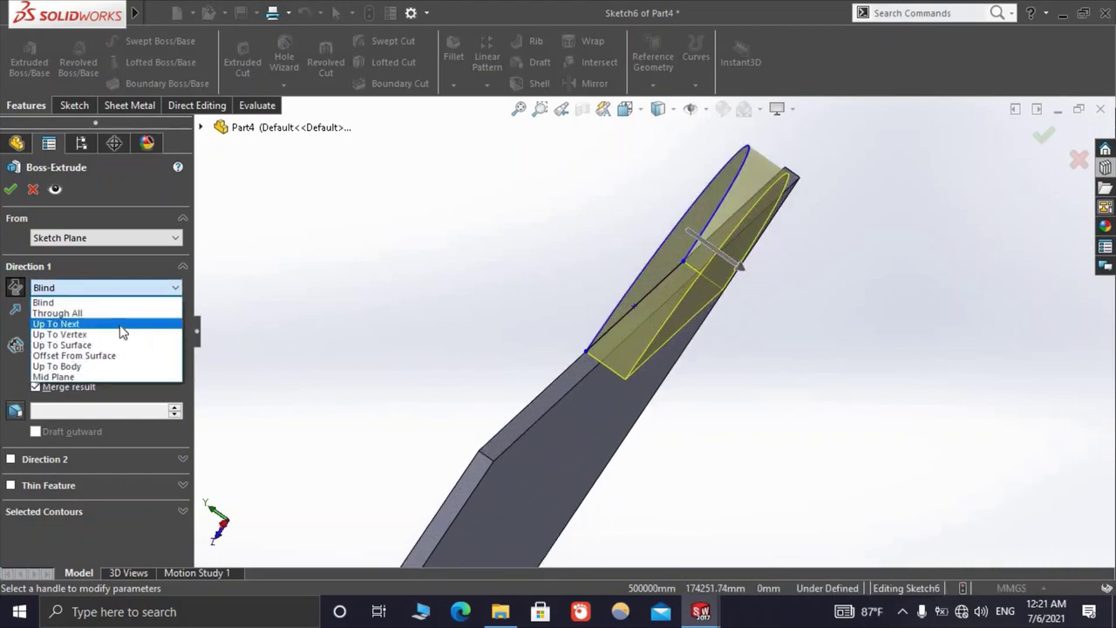
click(122, 327)
click(96, 288)
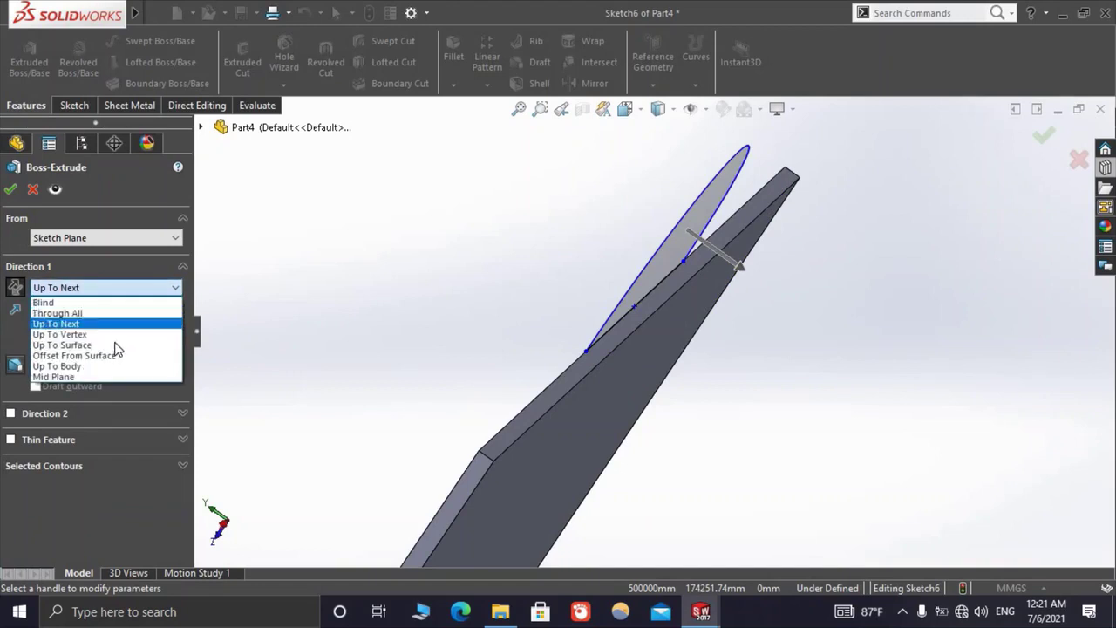
click(117, 345)
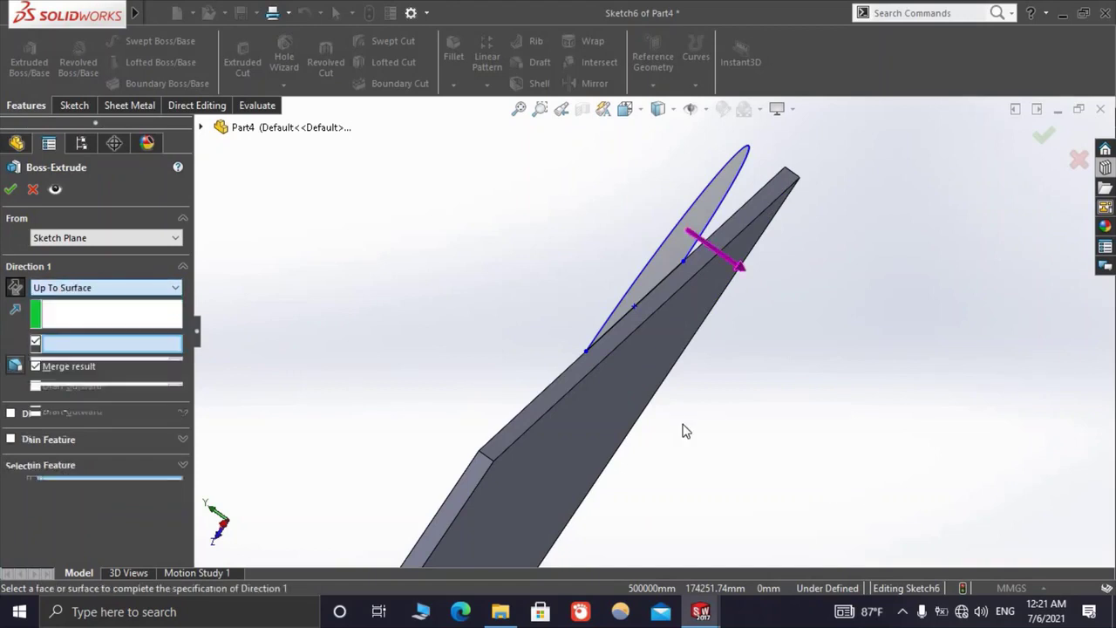
click(623, 411)
scroll(633, 370, up, 3)
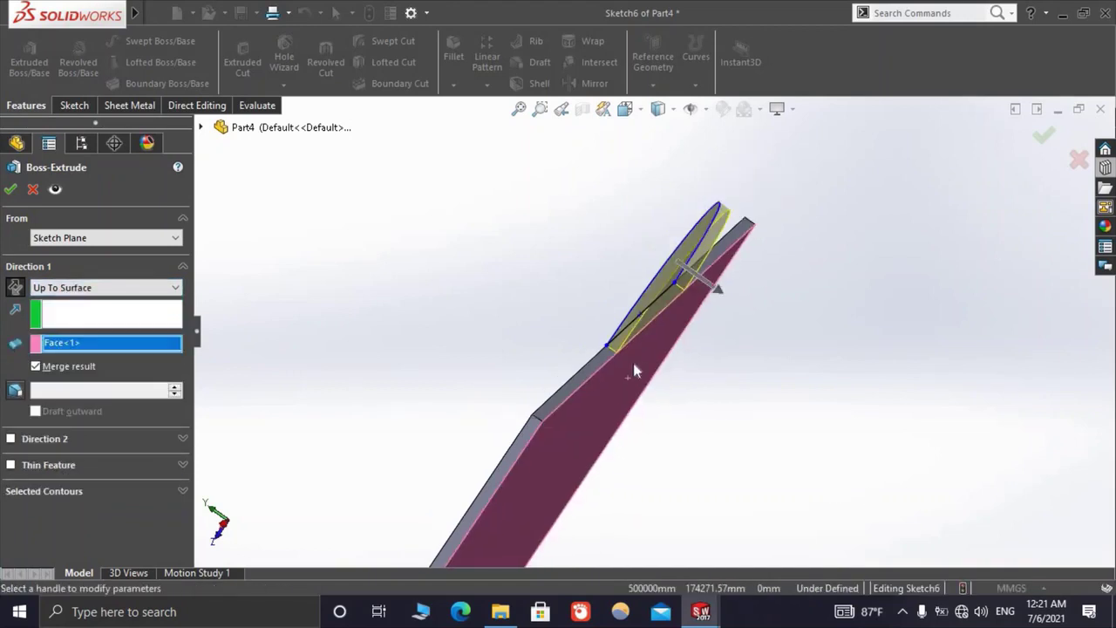
click(11, 189)
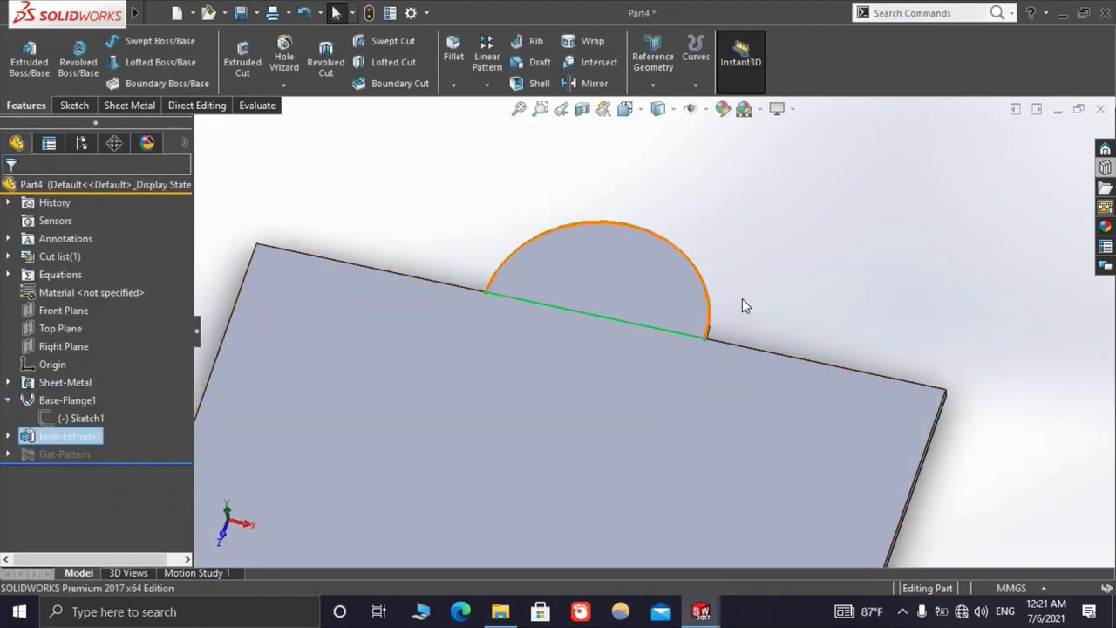
Verify the tab sits flush with the plate, then start Sketch7 on the plate's top face
click(702, 350)
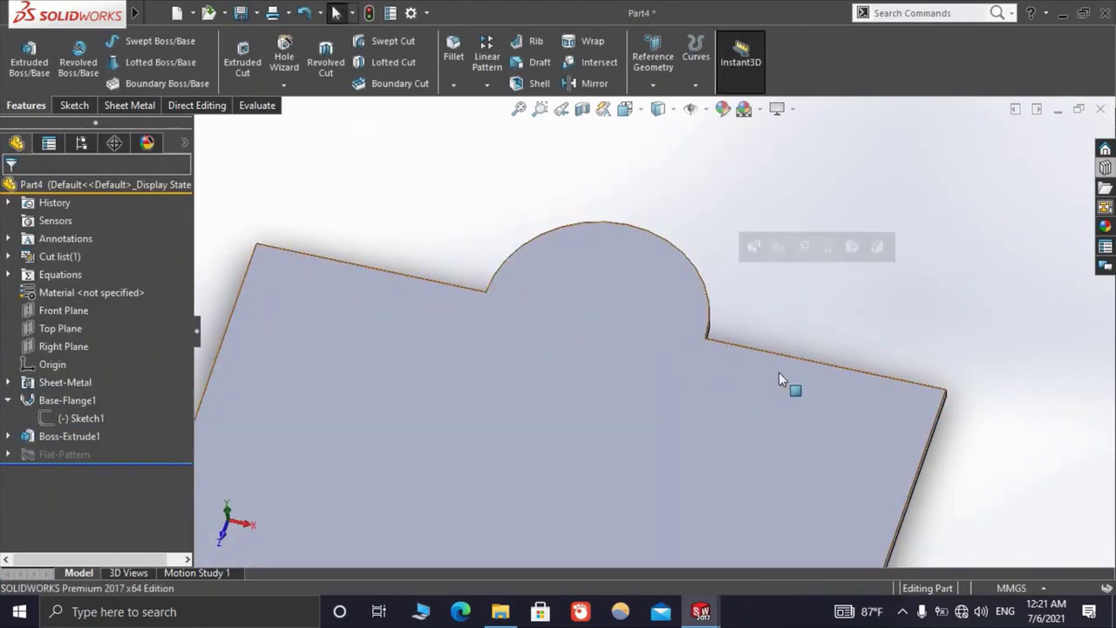
scroll(779, 372, up, 5)
middle_drag(732, 418, 676, 439)
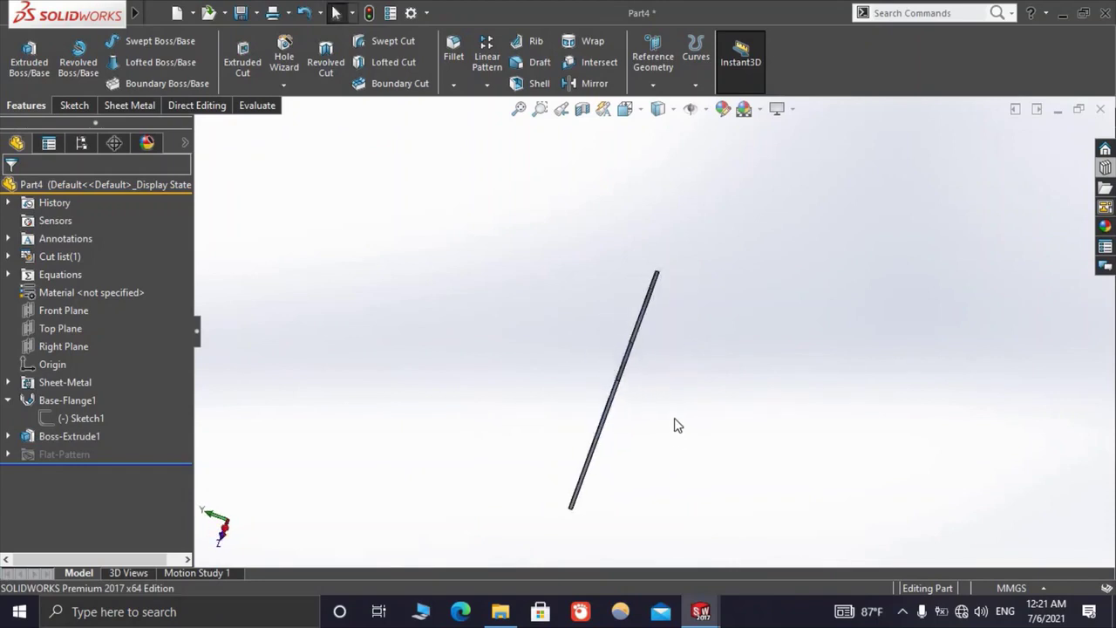
mouse_move(704, 392)
middle_down()
mouse_move(740, 386)
mouse_move(543, 288)
middle_up()
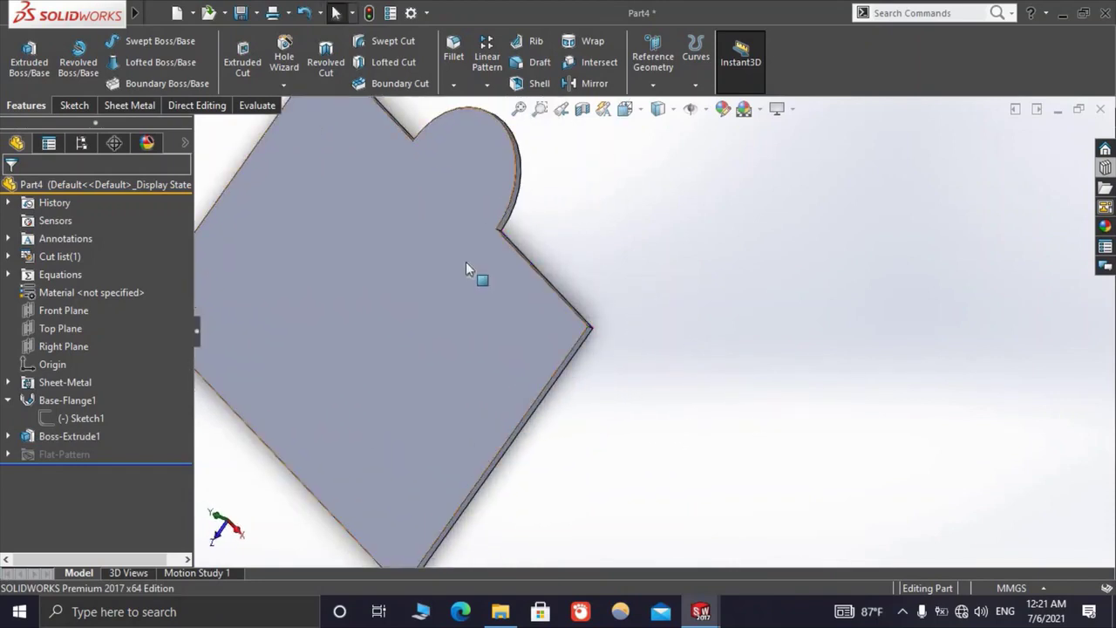
scroll(530, 280, up, 3)
scroll(541, 270, up, 3)
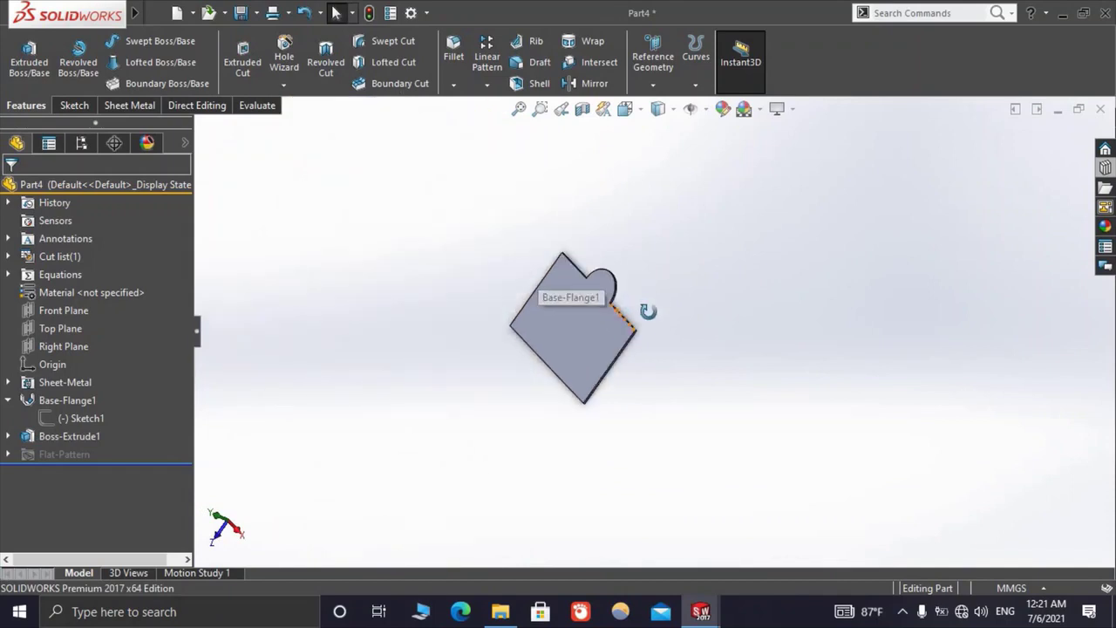
middle_drag(648, 309, 603, 367)
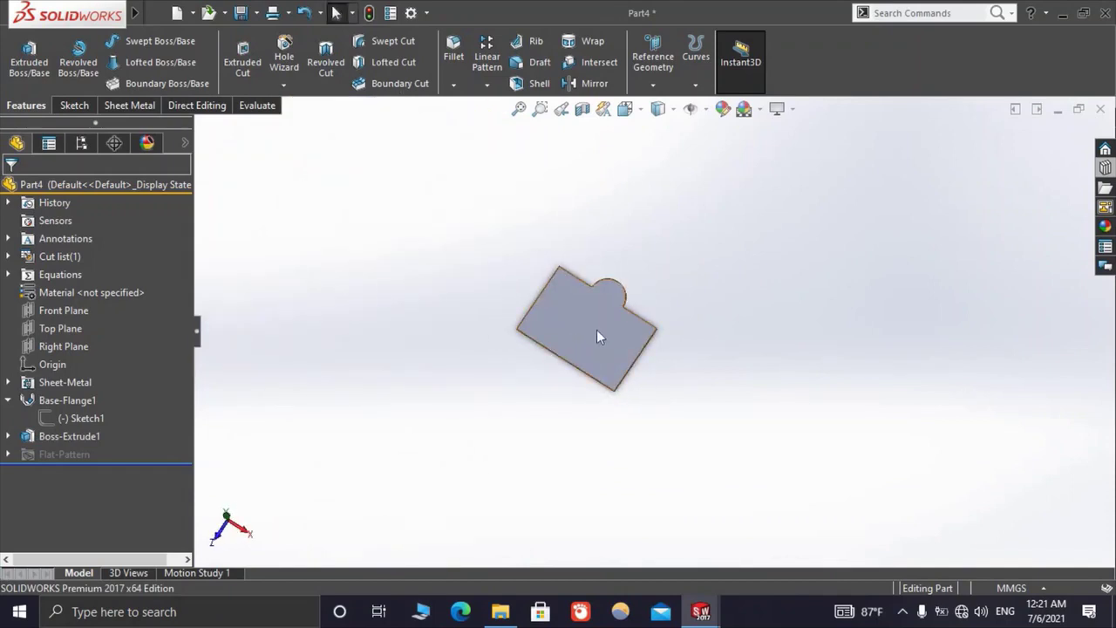
click(597, 331)
click(643, 286)
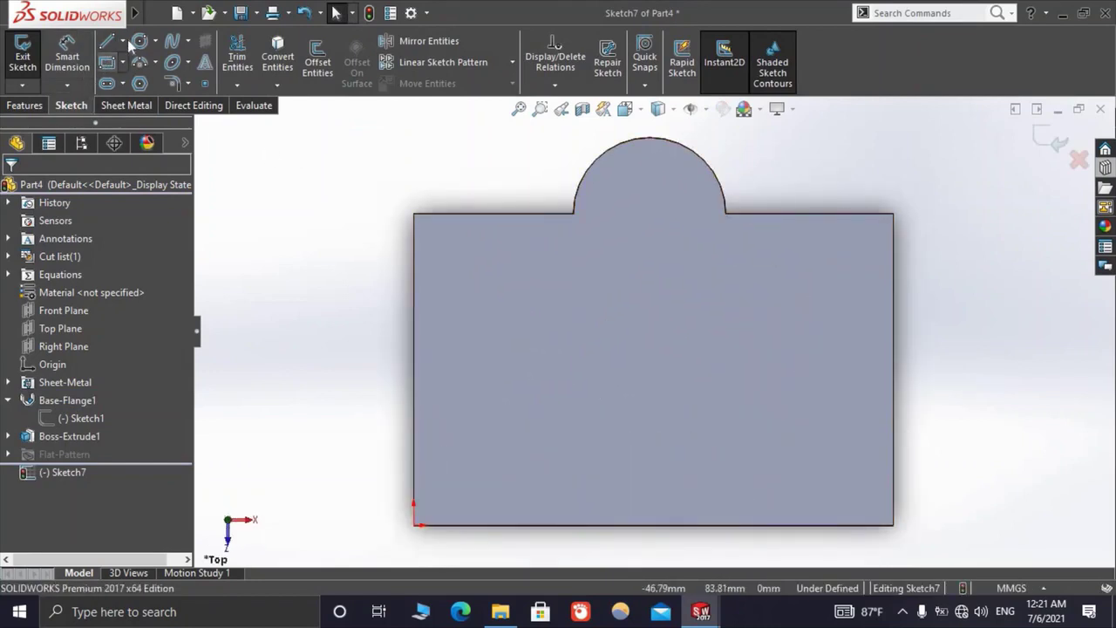
Draw a three-point arc bulging outward from the plate's left end edge
key(l)
key(c)
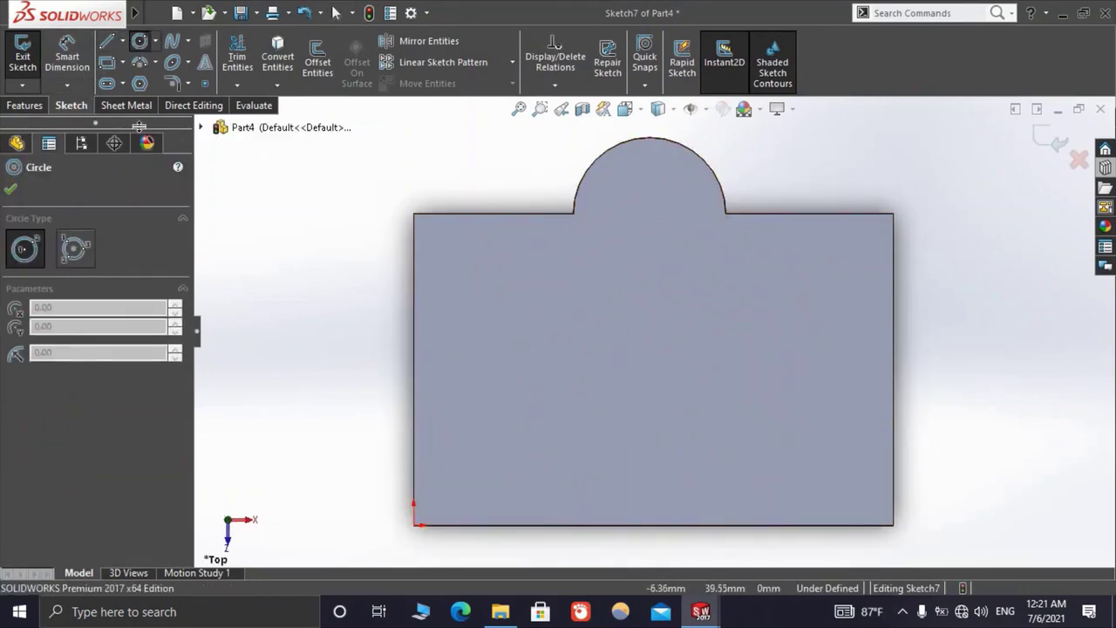
key(Escape)
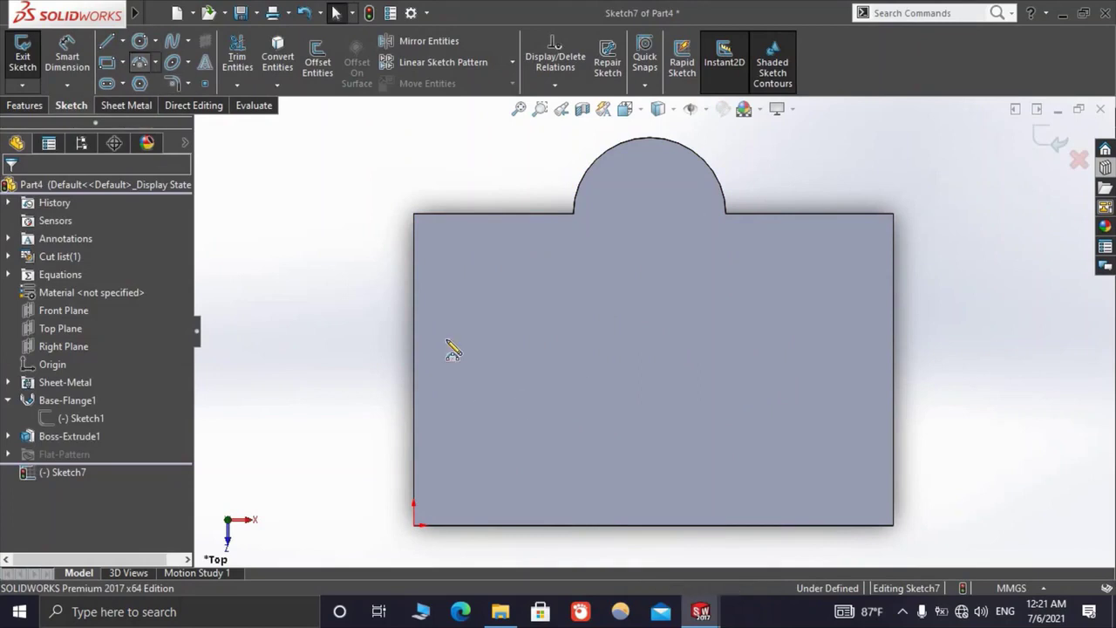
key(a)
click(414, 319)
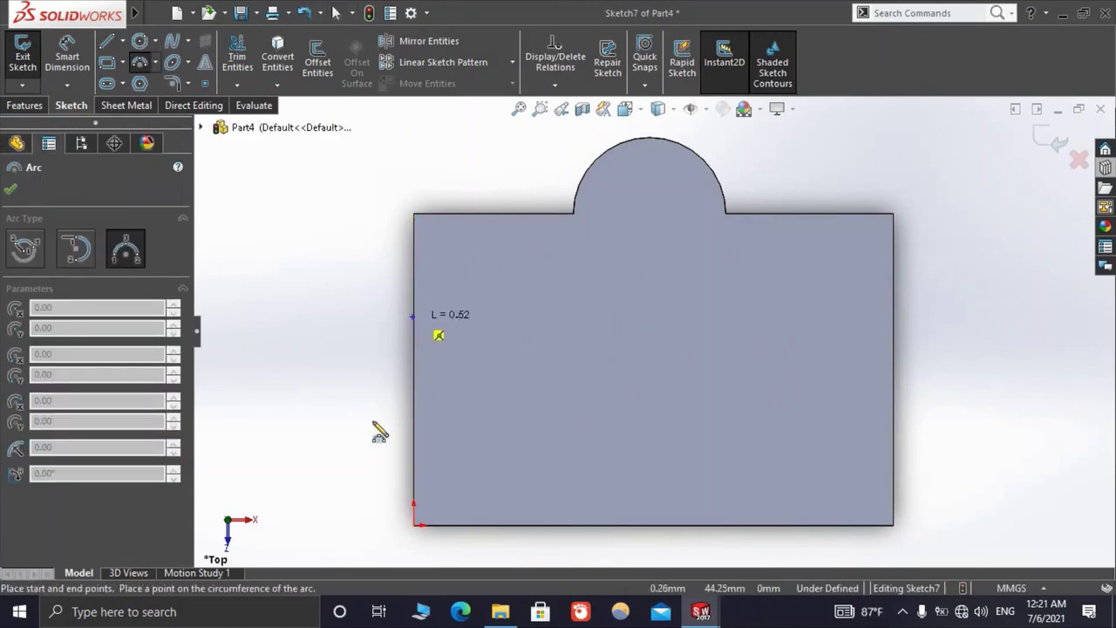
click(414, 460)
click(362, 387)
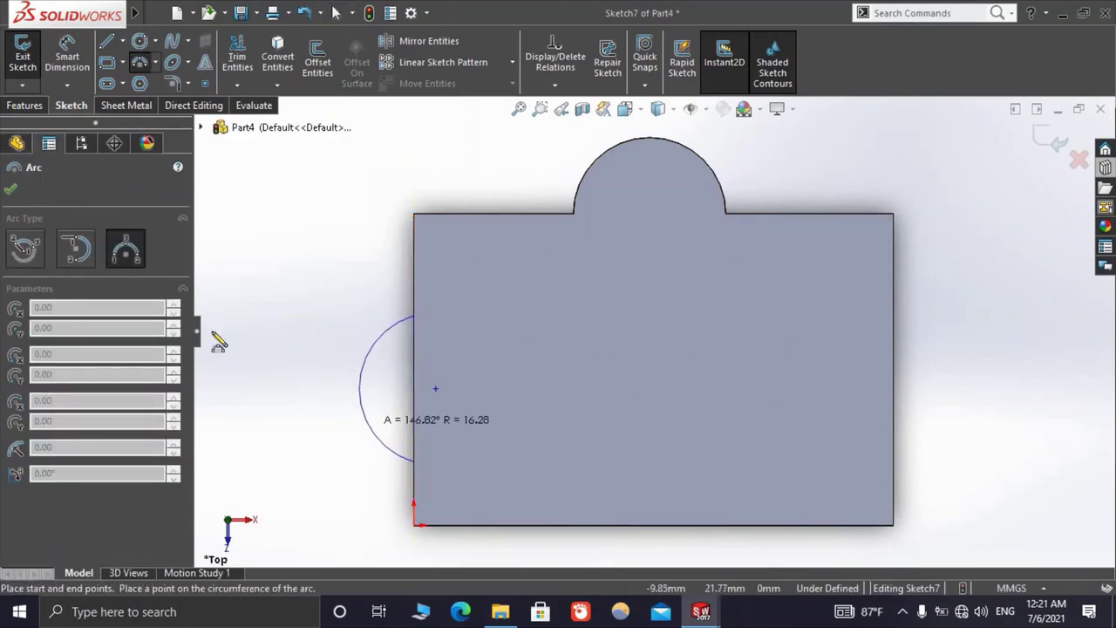
click(11, 190)
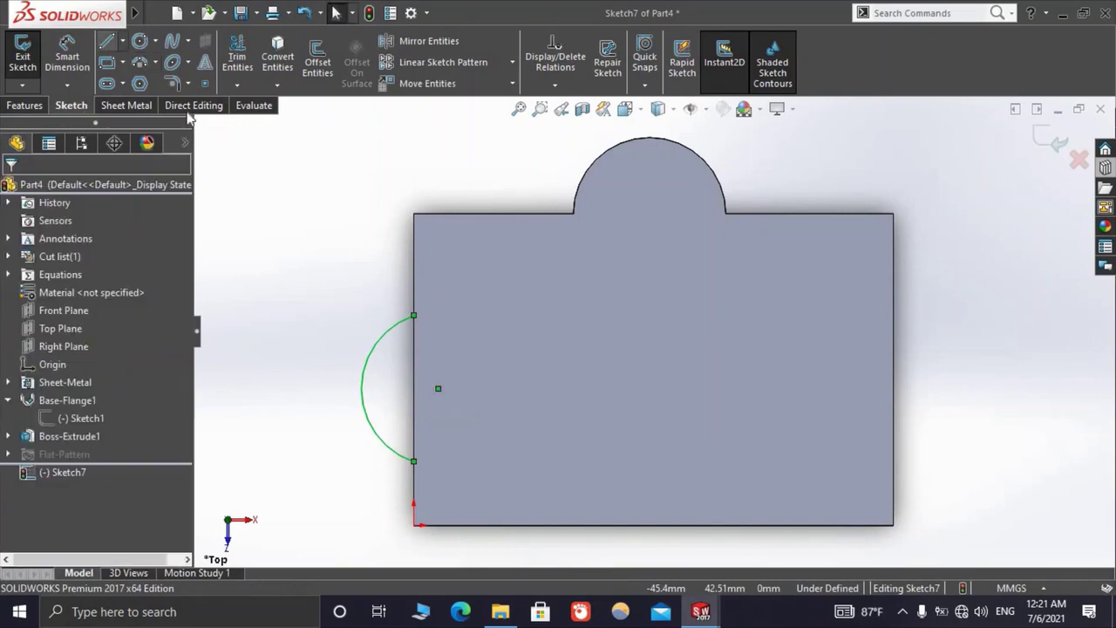
Close the arc with a line along the edge and orbit to a tilted 3D view
click(107, 41)
click(414, 315)
click(414, 460)
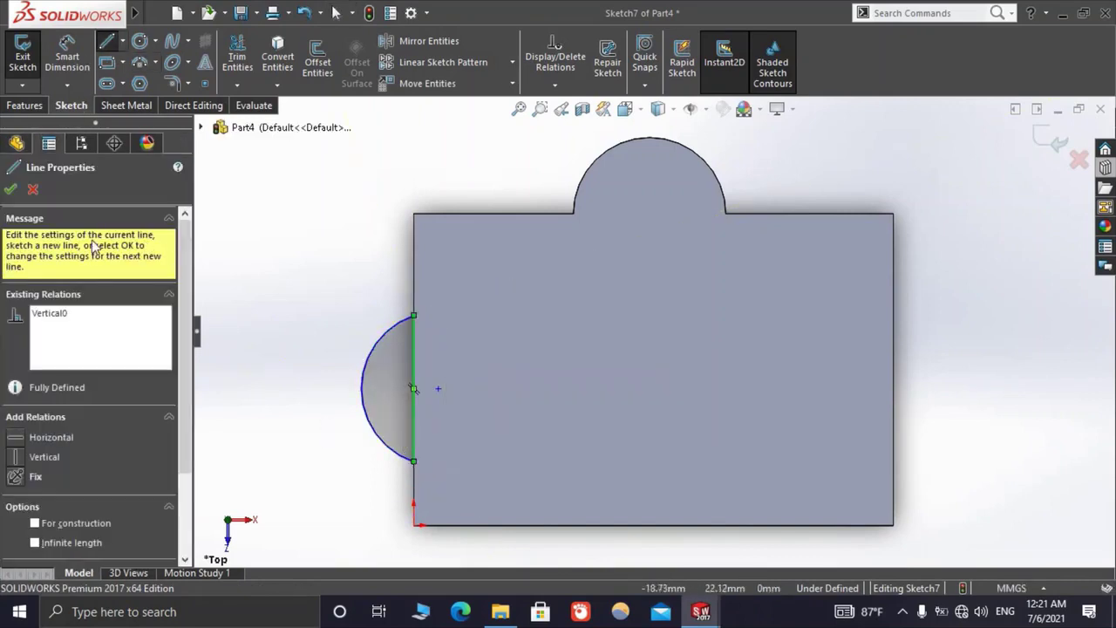
click(10, 190)
key(f)
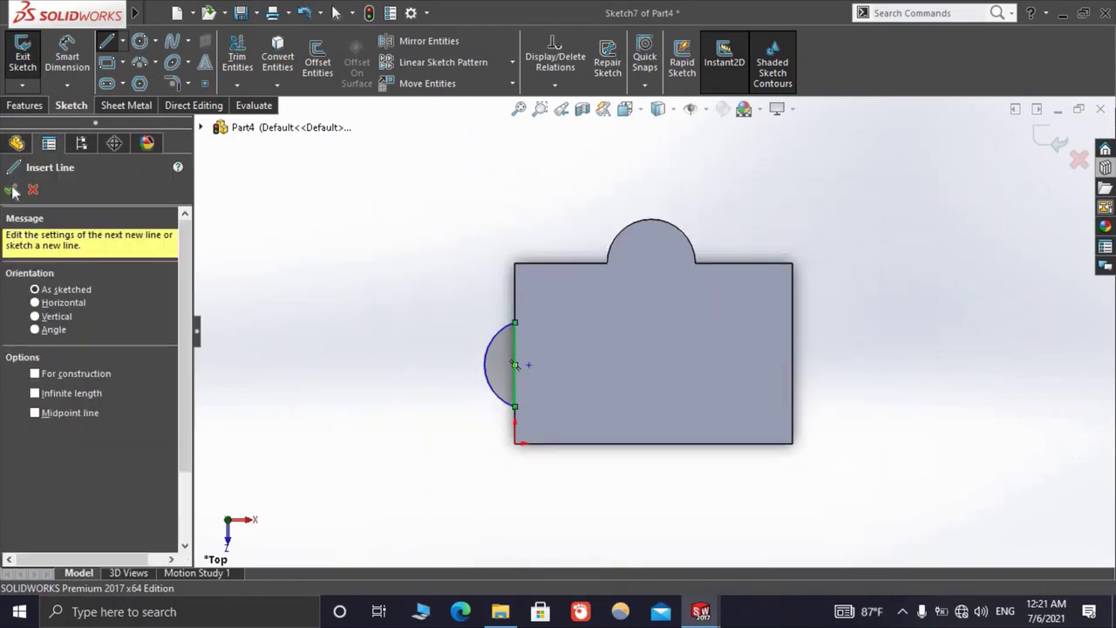
key(Escape)
scroll(680, 381, up, 3)
mouse_move(680, 381)
middle_down()
mouse_move(581, 404)
mouse_move(622, 353)
mouse_move(588, 353)
middle_up()
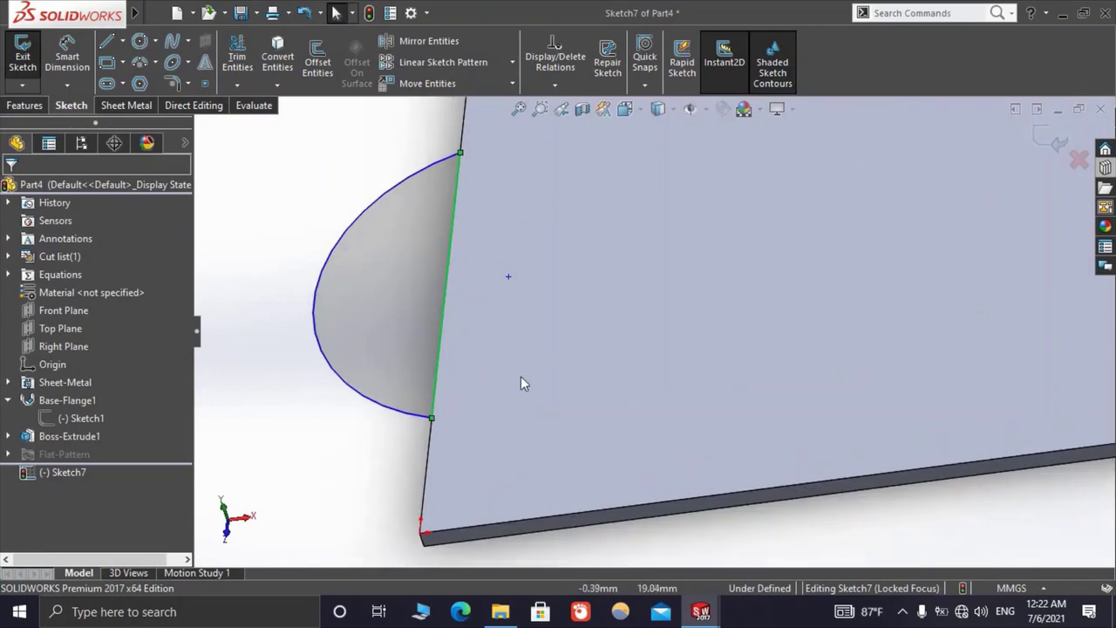
scroll(523, 379, up, 5)
scroll(608, 325, down, 2)
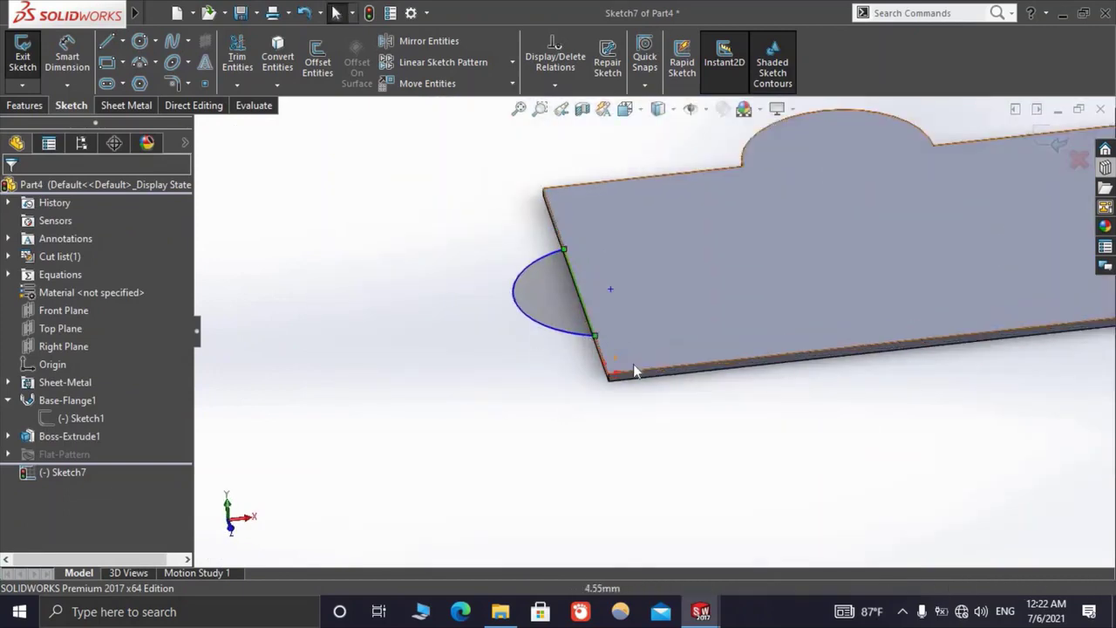
scroll(633, 364, down, 2)
scroll(608, 352, up, 2)
scroll(621, 419, up, 1)
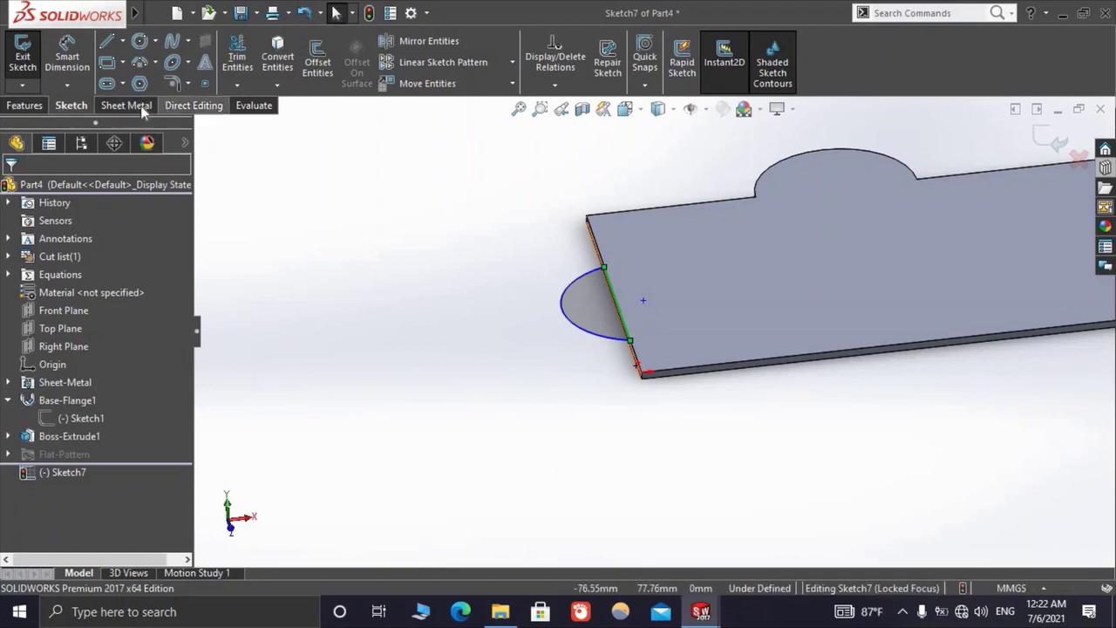
Create Tab1 from the half-round sketch with Merge result left enabled
click(39, 59)
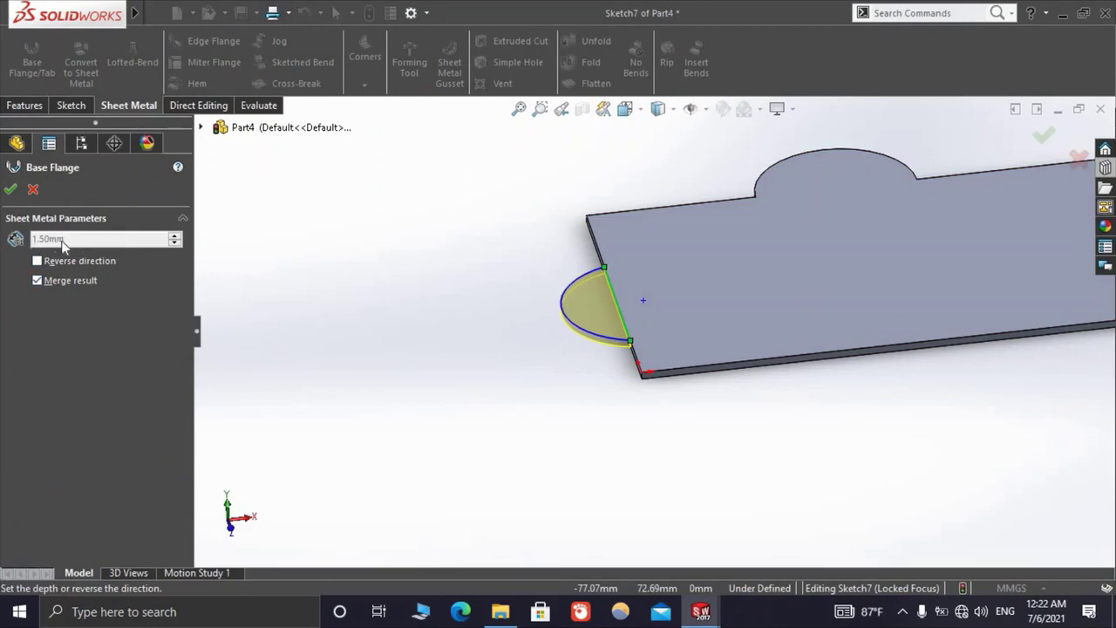
click(37, 281)
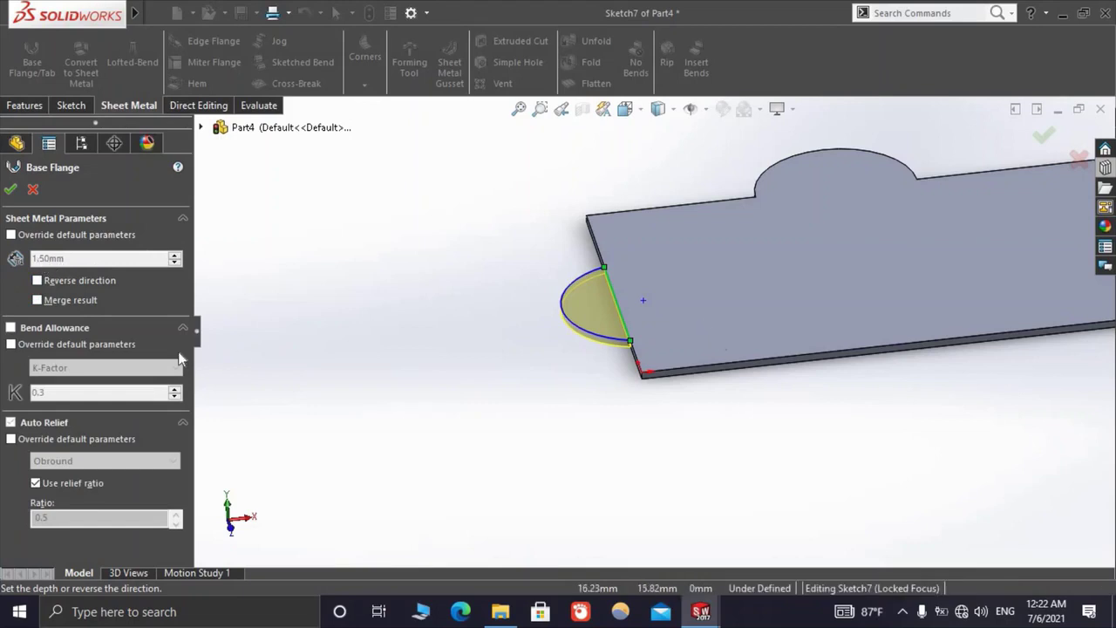
click(36, 299)
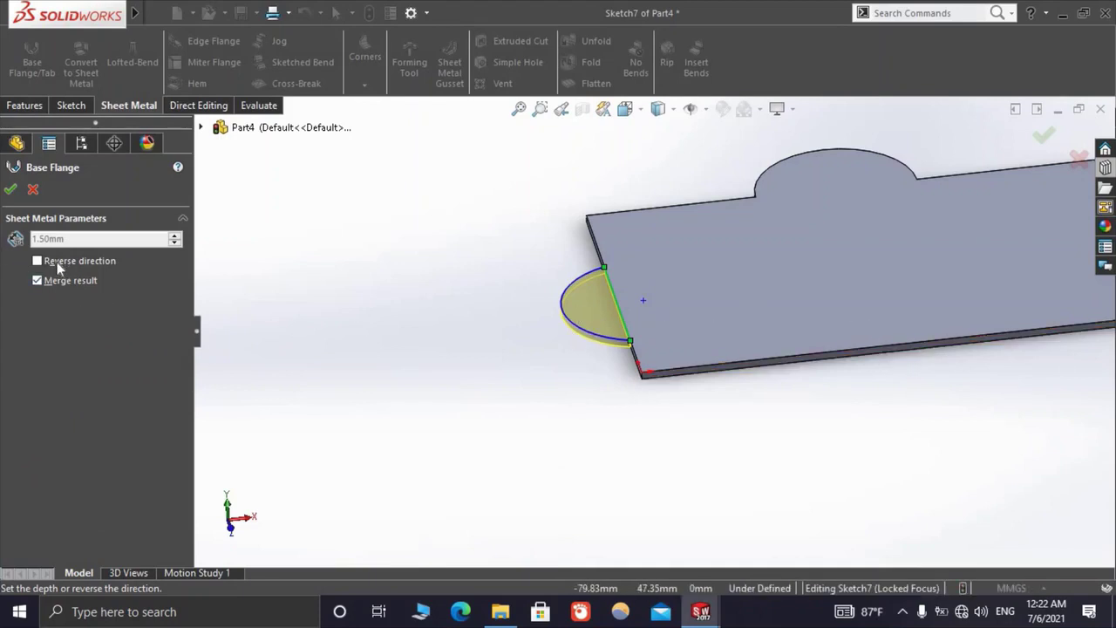
scroll(607, 311, down, 4)
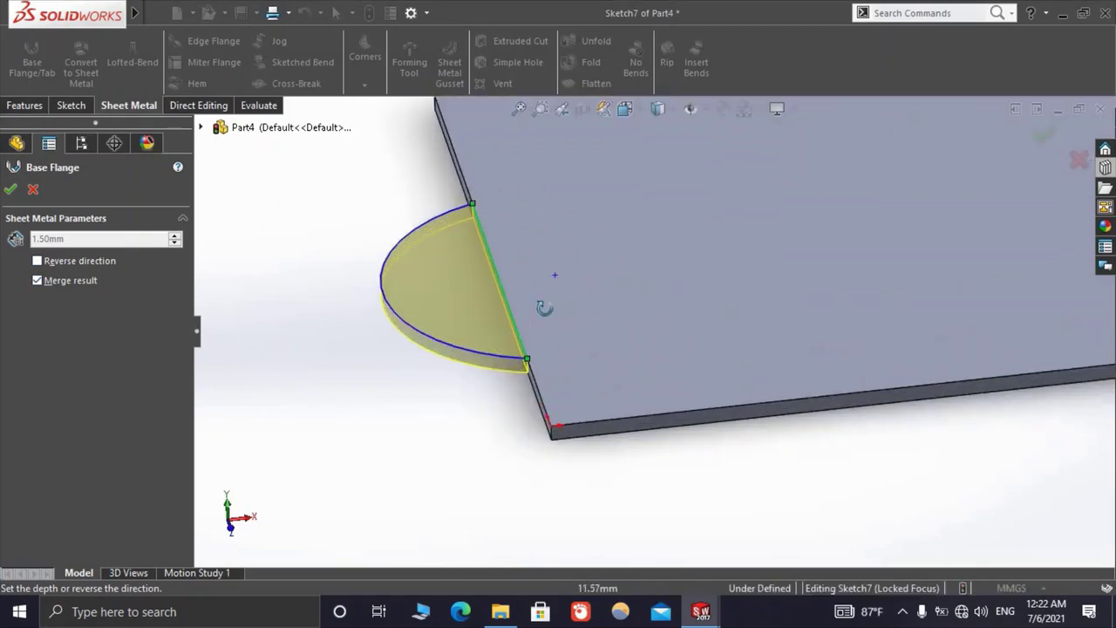
middle_drag(544, 308, 454, 305)
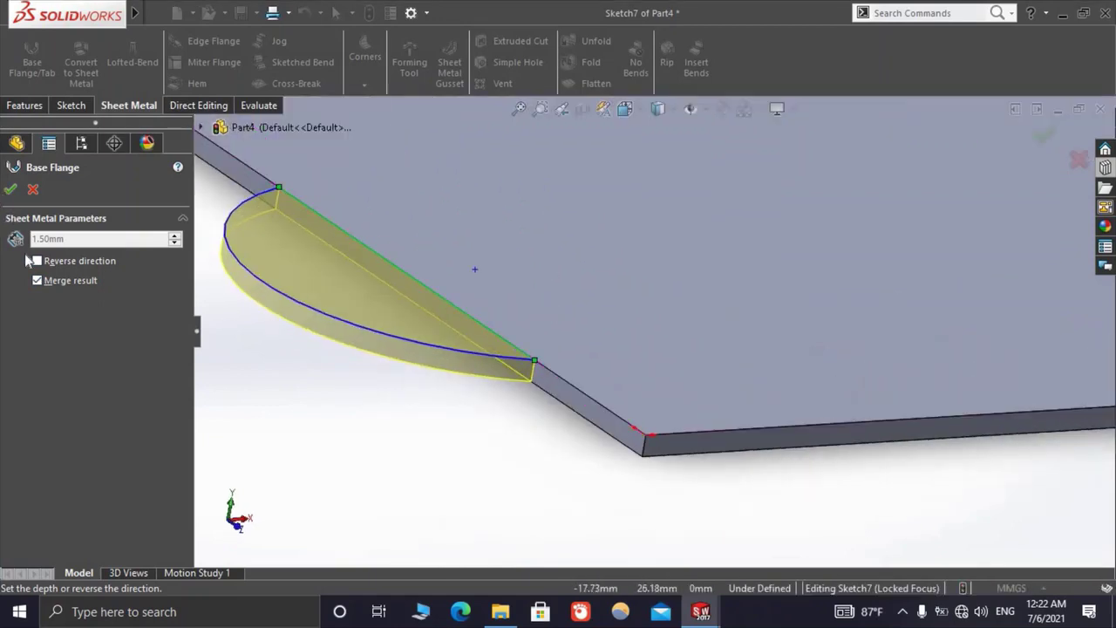
click(11, 189)
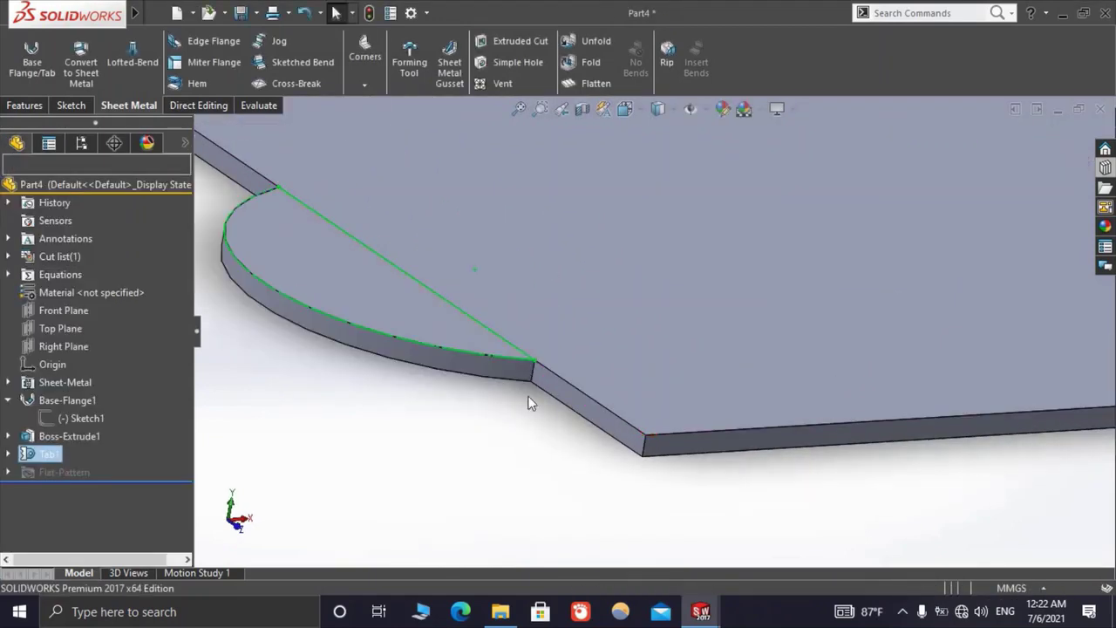
Zoom and orbit around the tabbed plate to inspect the new tab's corner edge from a tilted top-down view
scroll(568, 355, down, 3)
middle_drag(511, 374, 615, 298)
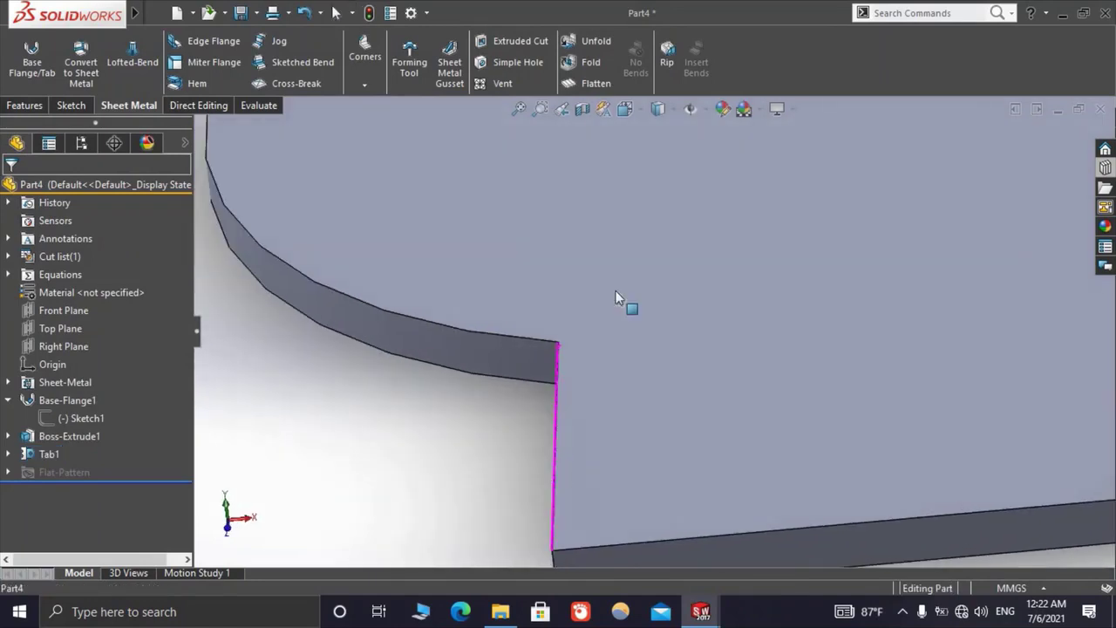
scroll(616, 298, up, 5)
scroll(722, 279, up, 2)
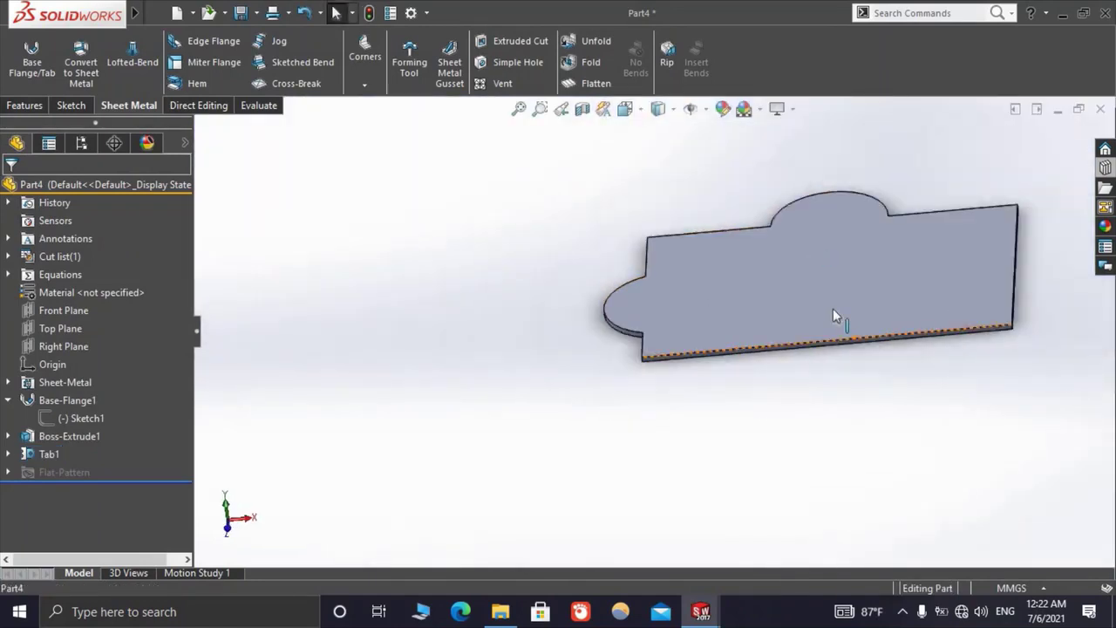
mouse_move(833, 316)
middle_down()
mouse_move(715, 309)
mouse_move(551, 271)
middle_up()
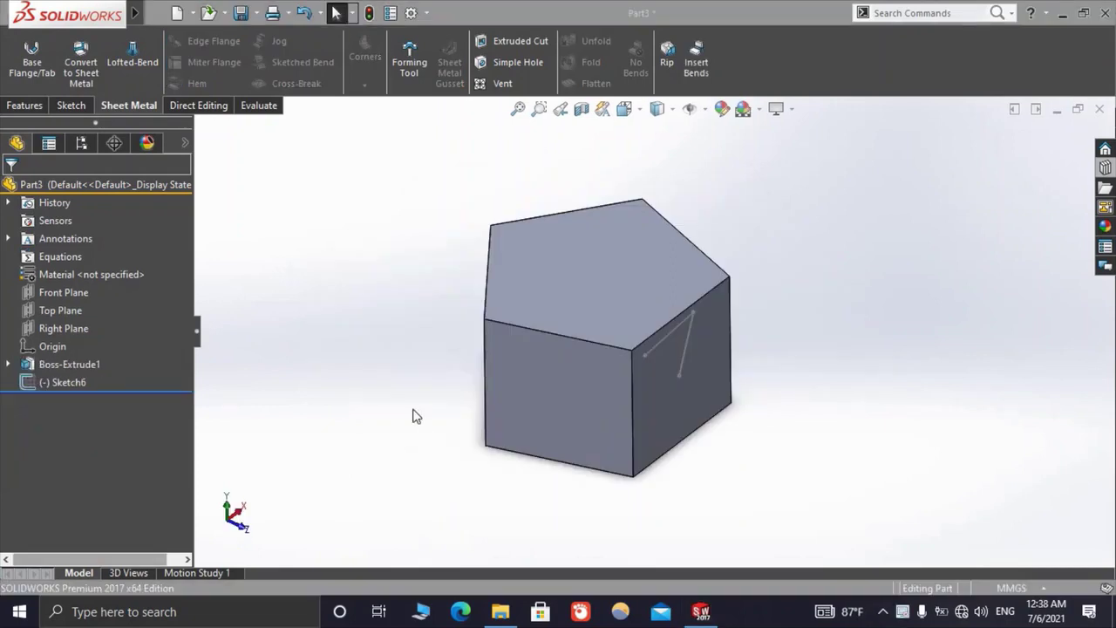
click(421, 450)
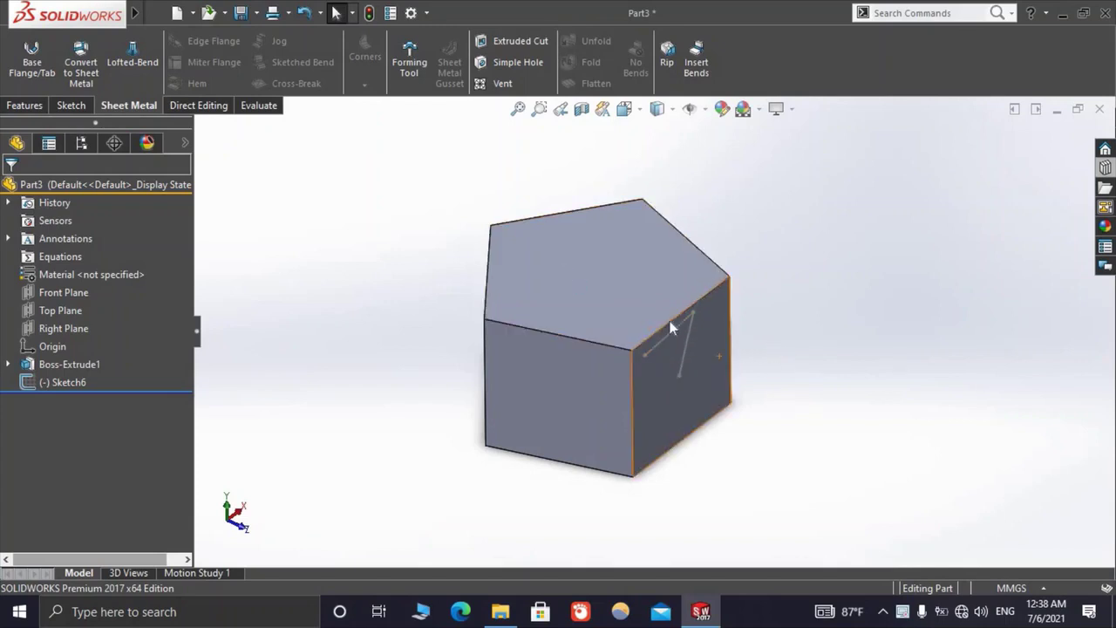
mouse_move(671, 328)
middle_down()
mouse_move(620, 288)
mouse_move(553, 299)
mouse_move(488, 249)
mouse_move(712, 347)
middle_up()
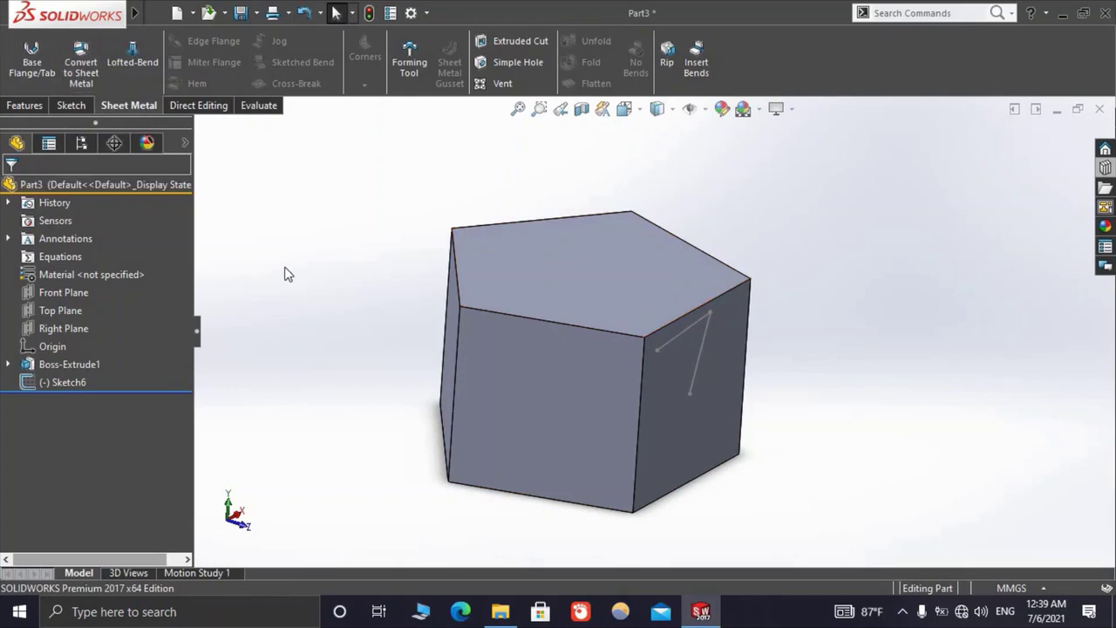
Start Convert to Sheet Metal on the pentagonal prism and review its PropertyManager options
click(69, 73)
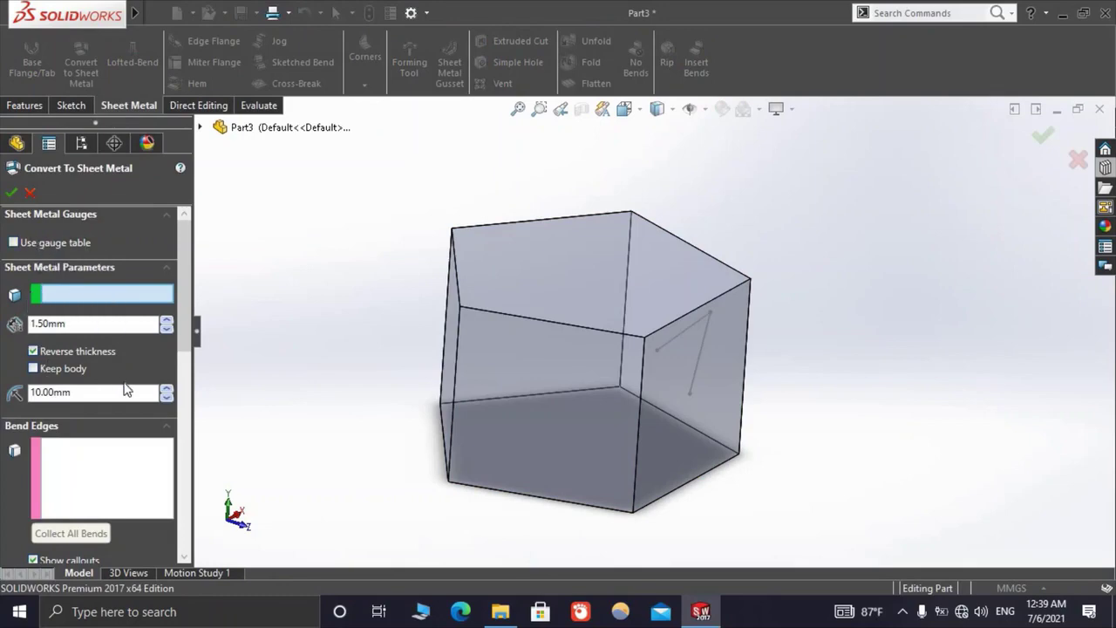
scroll(113, 443, down, 3)
scroll(113, 443, down, 3)
scroll(96, 527, down, 1)
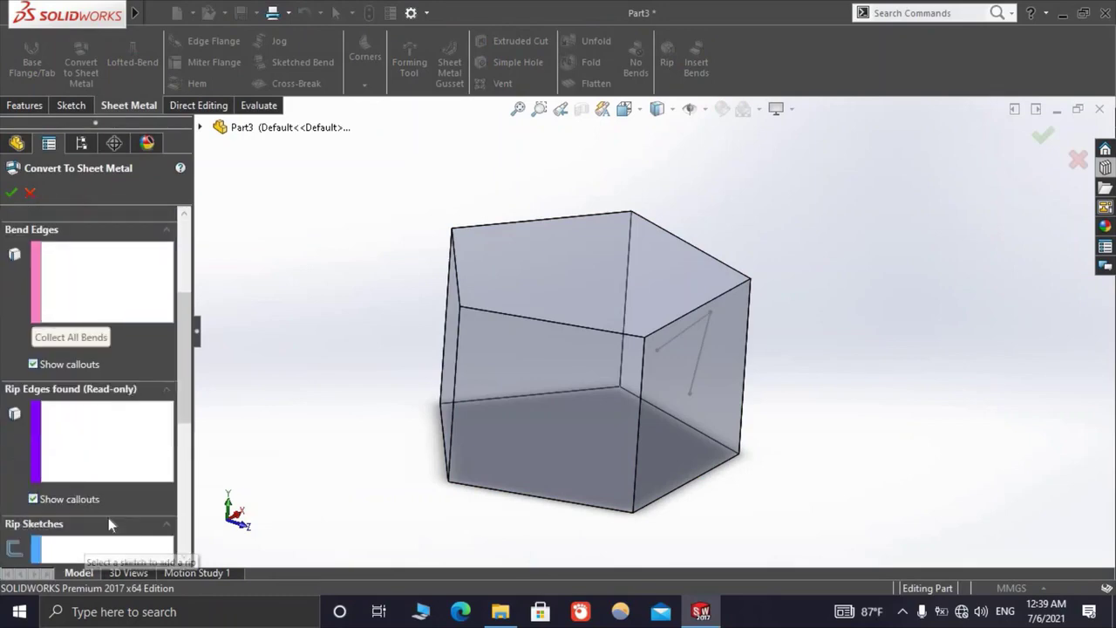
scroll(108, 517, down, 1)
scroll(105, 436, down, 5)
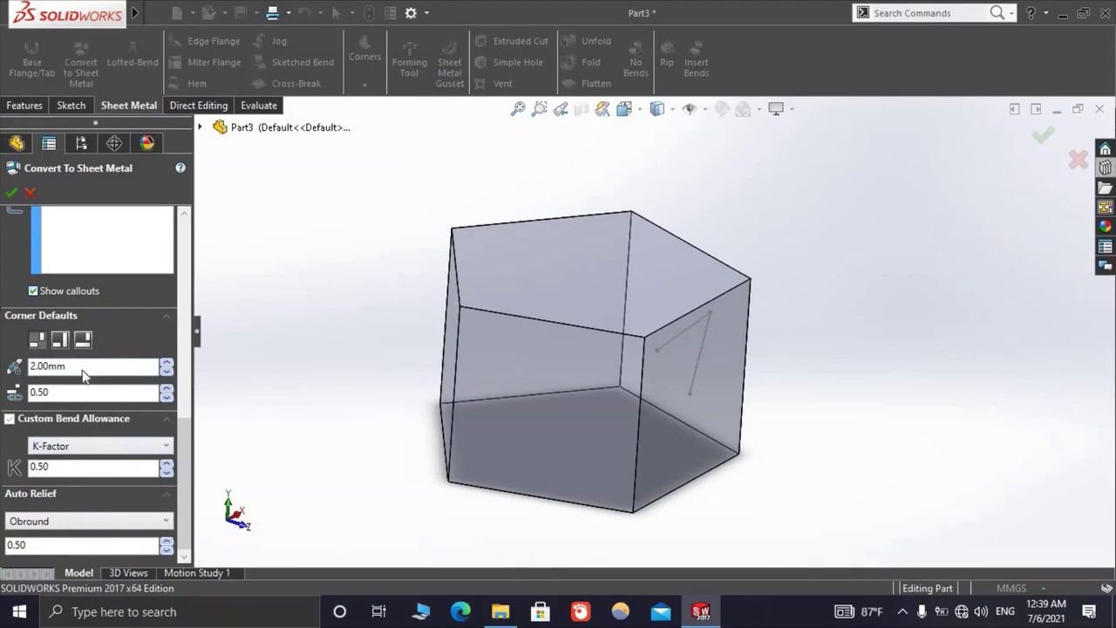
scroll(102, 349, up, 3)
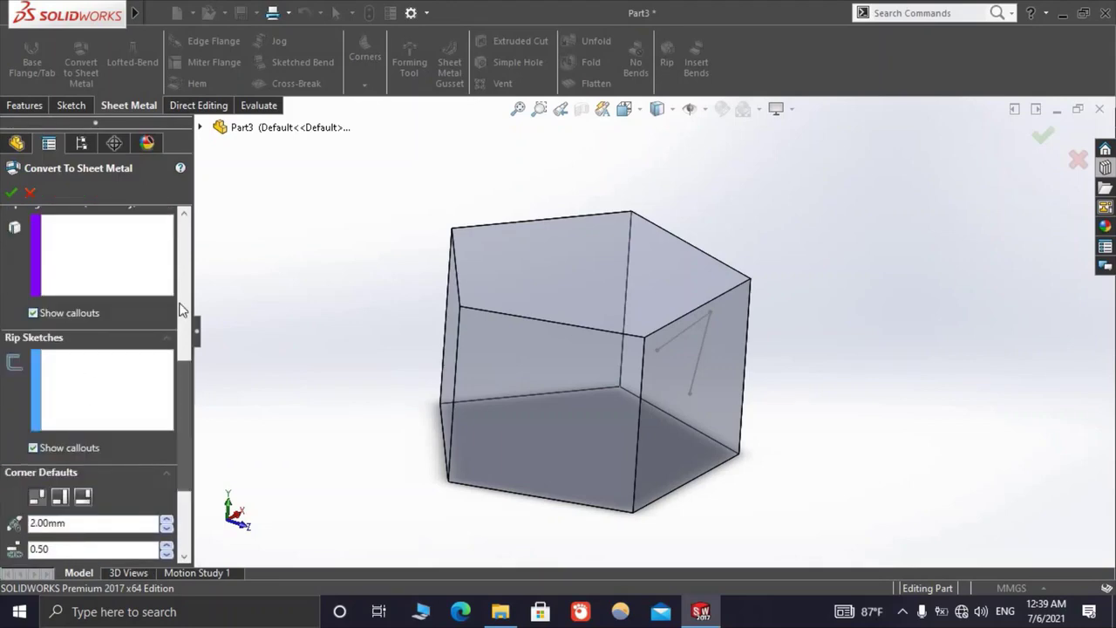
scroll(122, 342, up, 5)
scroll(61, 300, up, 2)
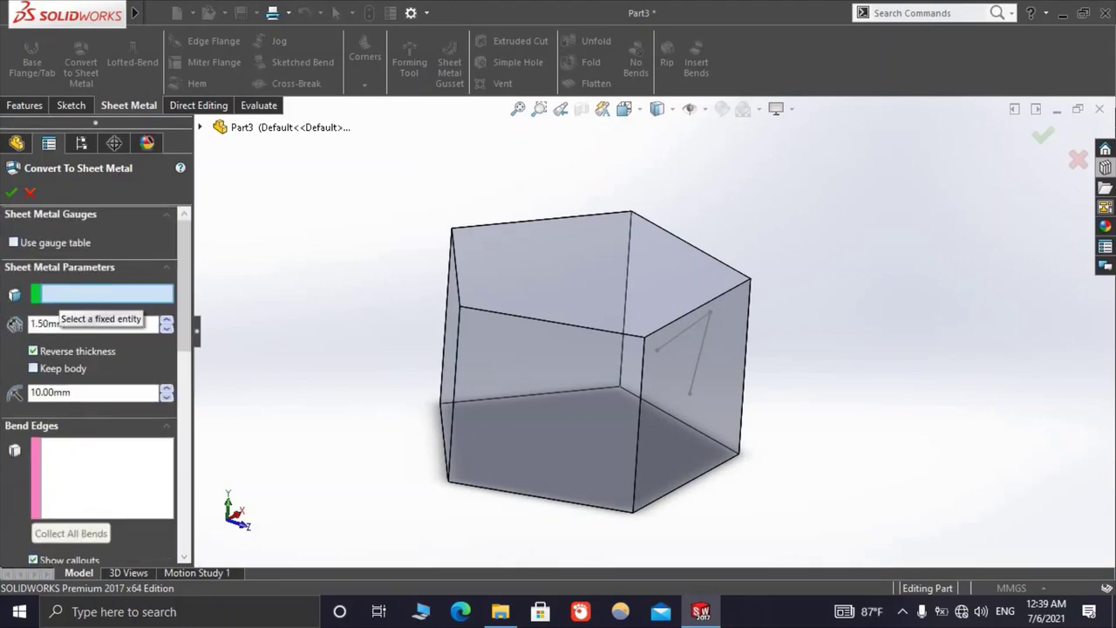
Pick the prism's top pentagonal face as the fixed face
mouse_move(572, 407)
middle_down()
mouse_move(587, 249)
mouse_move(541, 447)
middle_up()
mouse_move(574, 299)
middle_down()
mouse_move(552, 459)
mouse_move(594, 262)
middle_up()
click(593, 261)
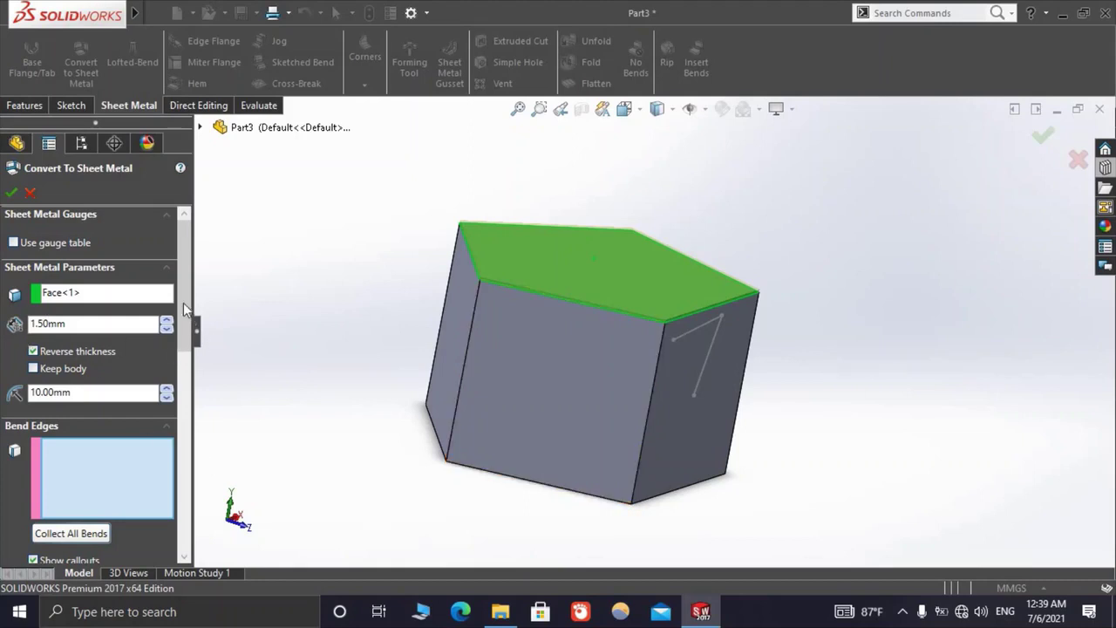
Reverse the 1.50mm sheet thickness and change the bend radius from 10.00mm to 3.00mm
click(30, 356)
scroll(523, 325, down, 3)
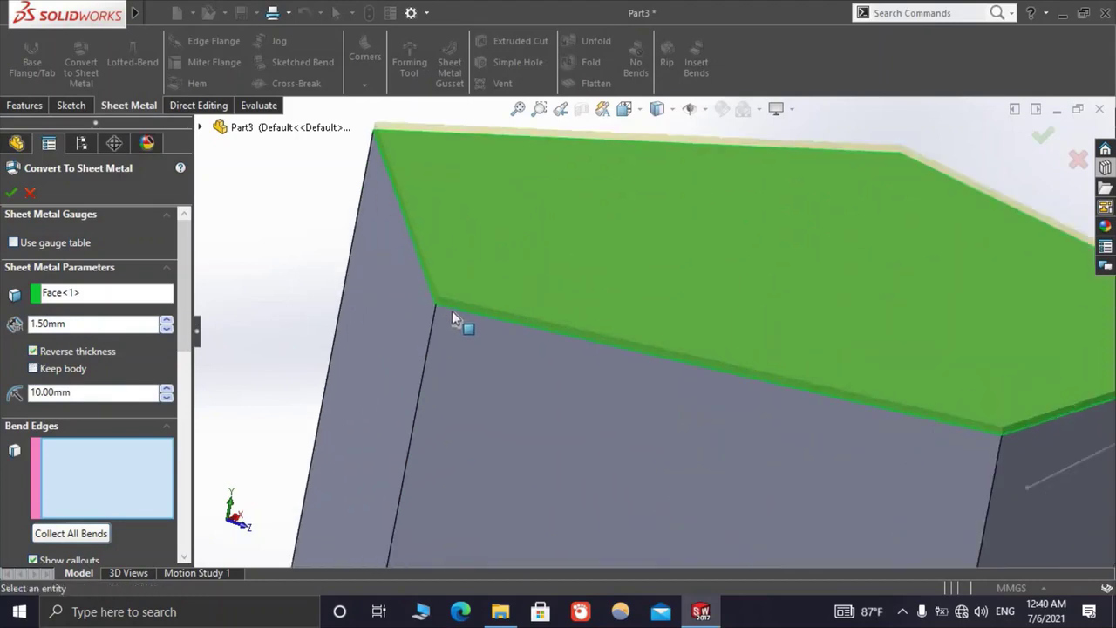
scroll(452, 310, down, 3)
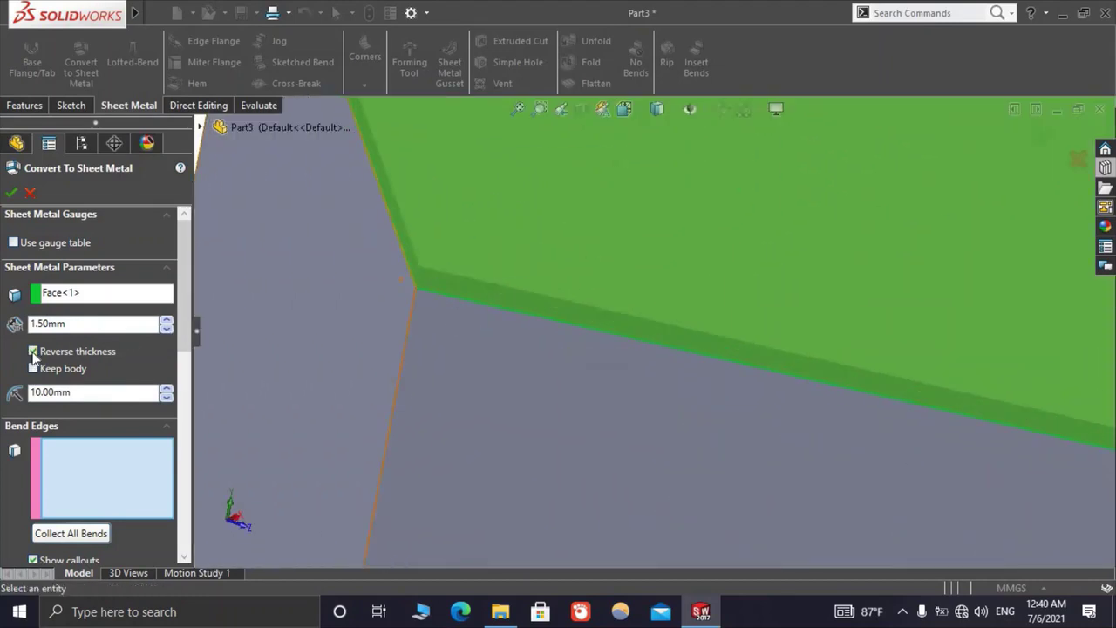
scroll(858, 419, up, 3)
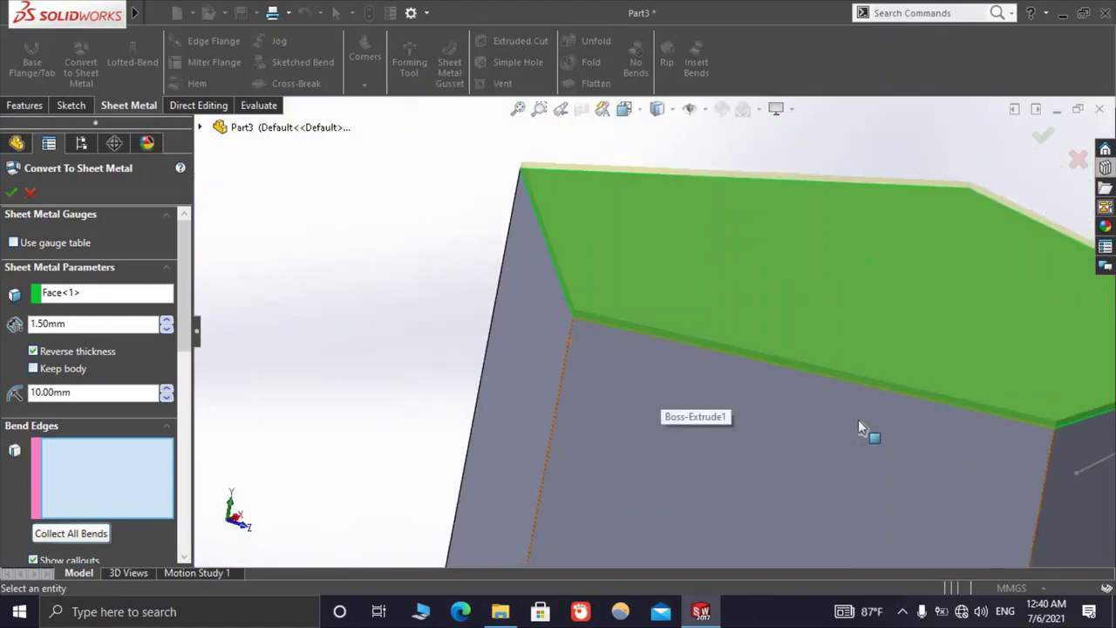
scroll(907, 436, up, 3)
scroll(642, 319, down, 3)
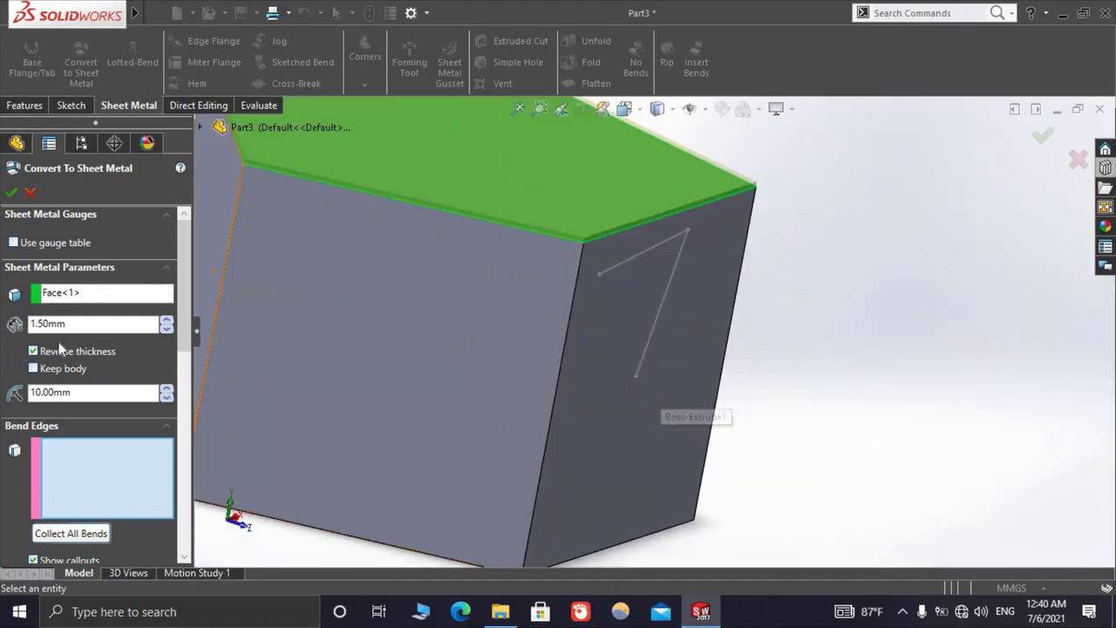
double_click(85, 391)
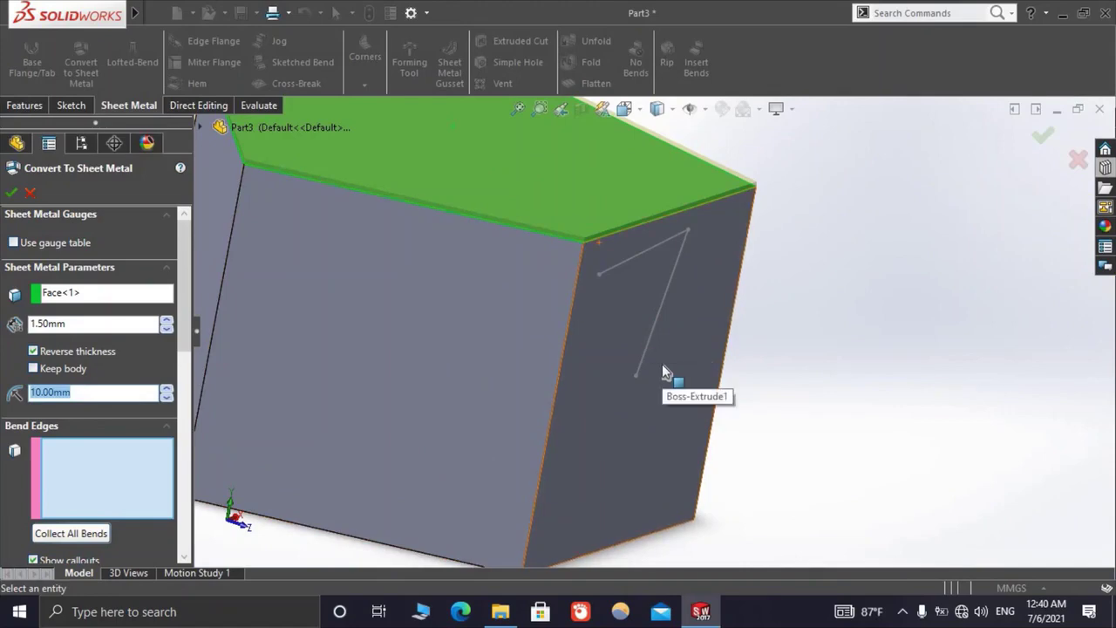
text(3)
scroll(183, 358, down, 3)
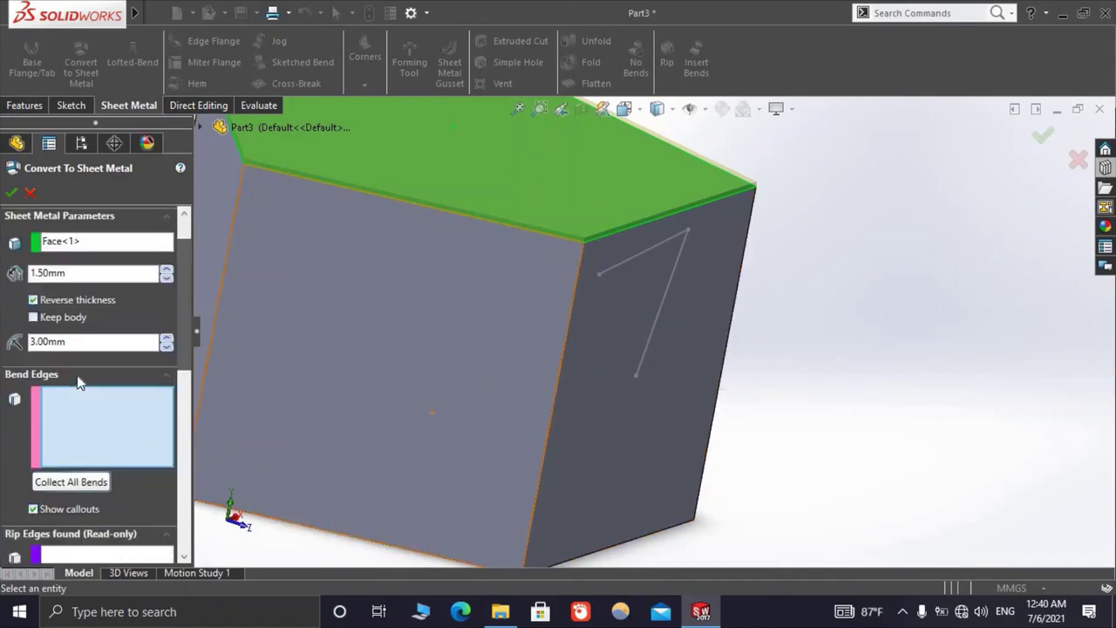
scroll(638, 287, up, 3)
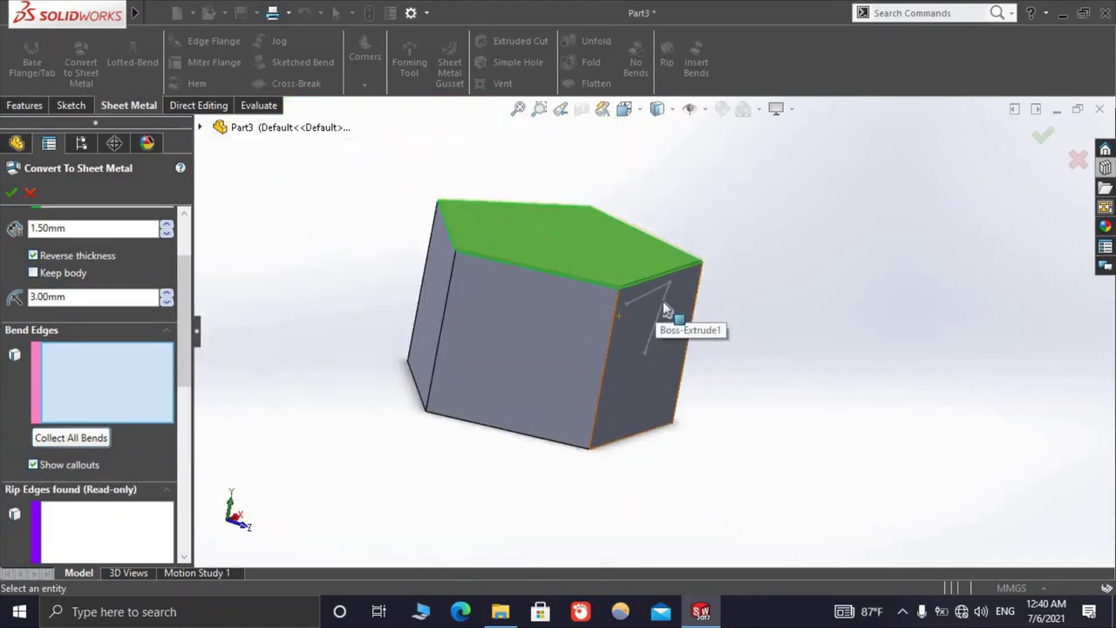
scroll(584, 312, down, 4)
scroll(687, 305, down, 2)
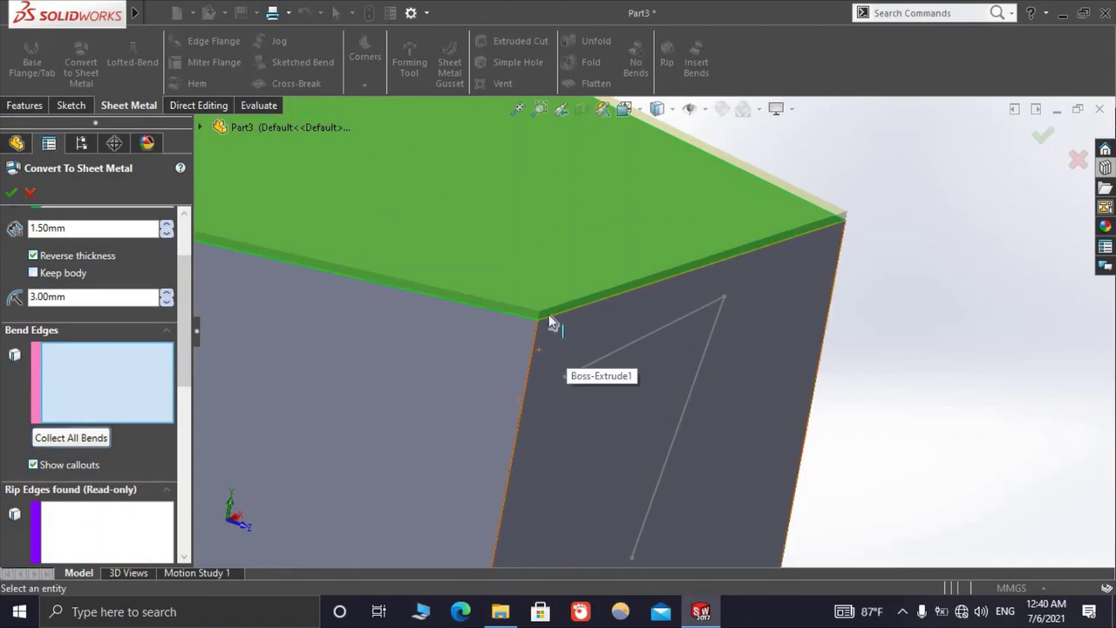
Add the right face's top edge, the top-left edge and a third edge as bend edges
click(398, 398)
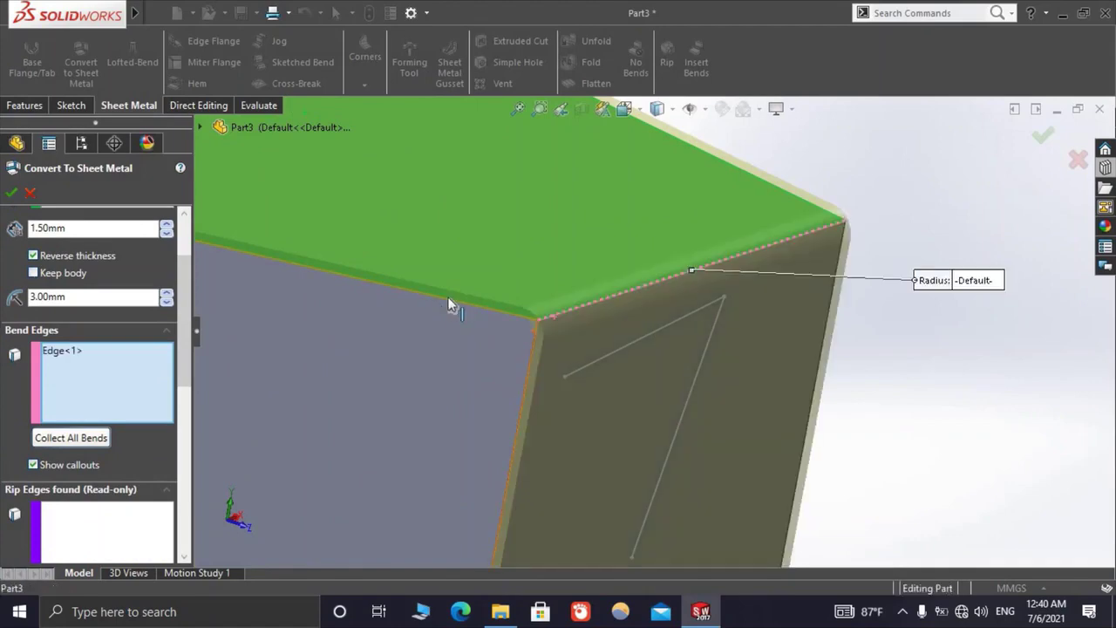
click(448, 303)
mouse_move(363, 365)
middle_down()
mouse_move(474, 370)
mouse_move(439, 338)
middle_up()
scroll(445, 339, down, 5)
scroll(507, 344, down, 3)
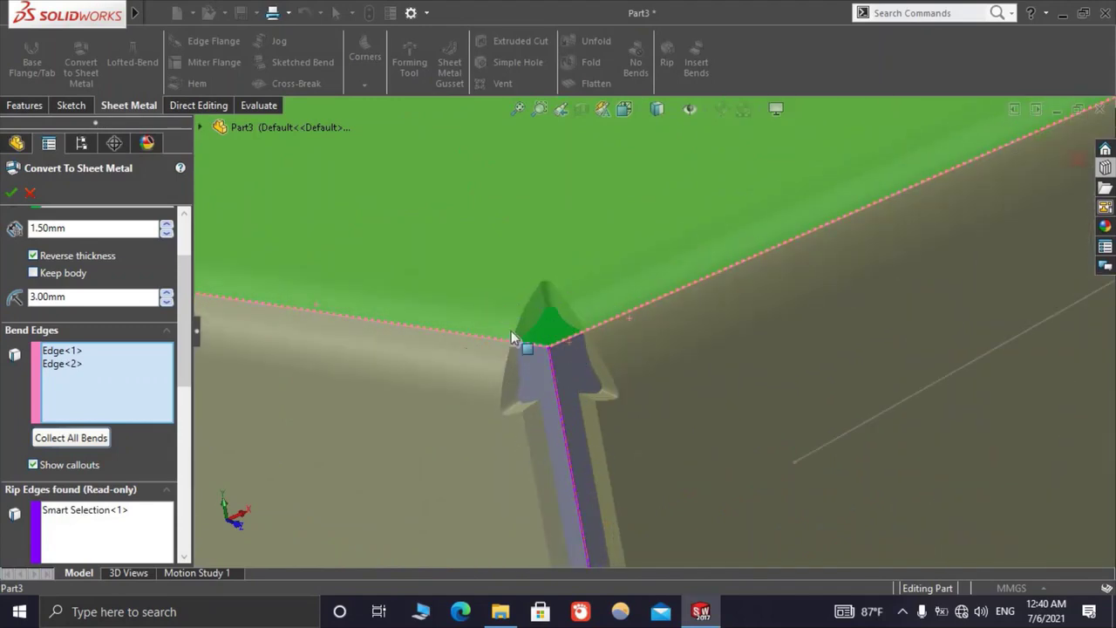
scroll(658, 322, up, 1)
scroll(657, 322, up, 5)
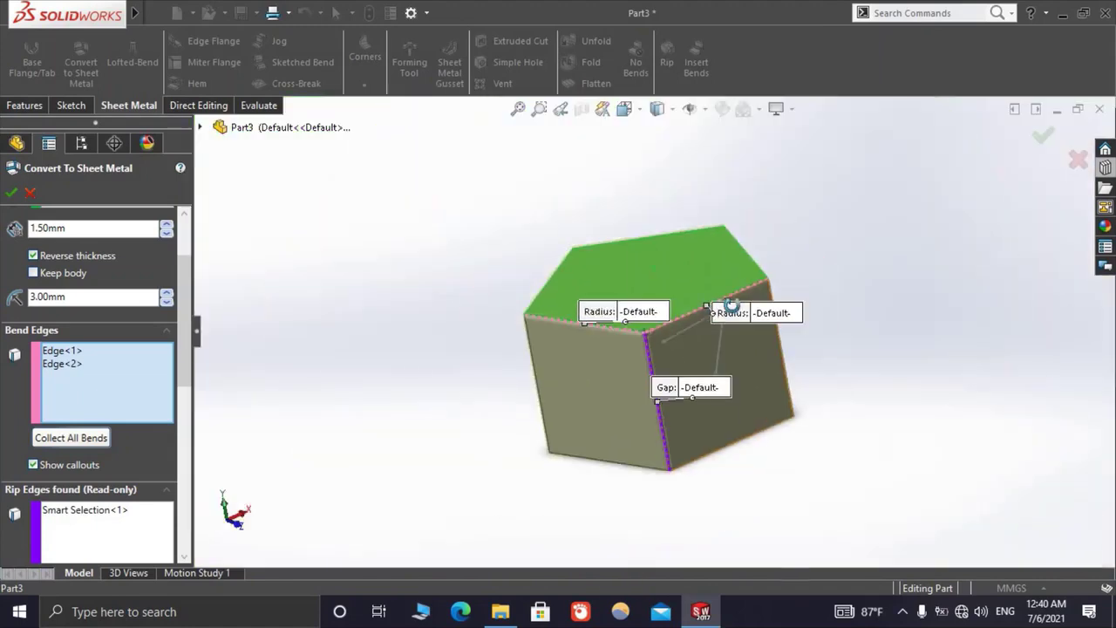
mouse_move(663, 327)
middle_down()
mouse_move(684, 342)
mouse_move(623, 323)
middle_up()
scroll(544, 390, down, 4)
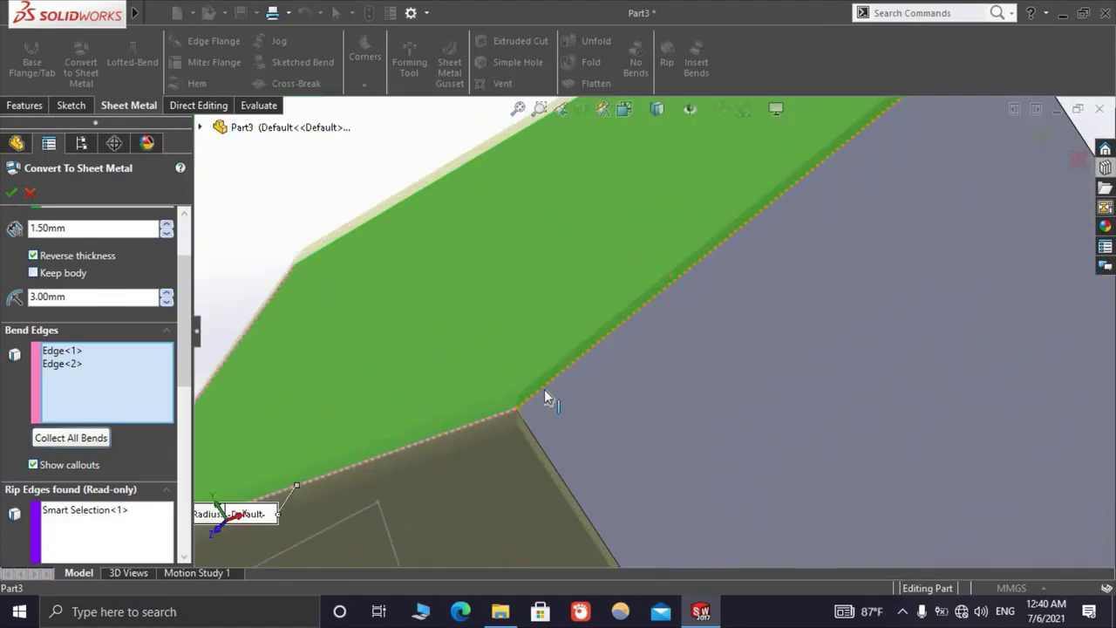
click(546, 393)
Add three more edges, including the pentagon's left edge, giving six bend edges Edge<1> to Edge<6>
mouse_move(587, 378)
middle_down()
mouse_move(700, 319)
mouse_move(698, 378)
middle_up()
scroll(648, 418, down, 3)
scroll(619, 414, down, 2)
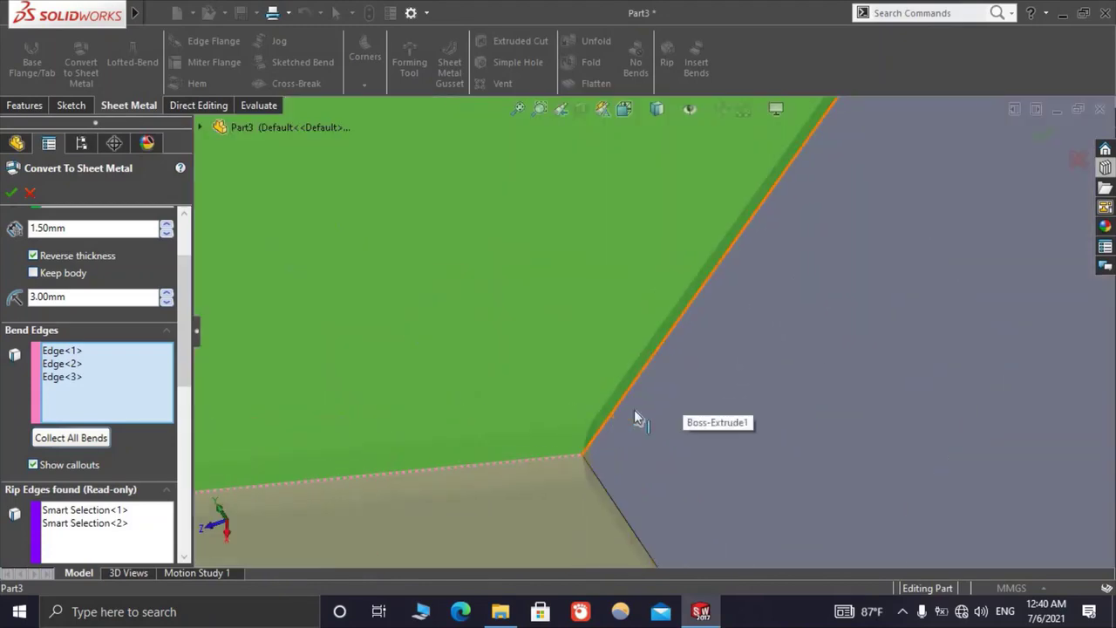
click(636, 414)
scroll(730, 332, up, 5)
scroll(692, 311, up, 3)
middle_drag(637, 366, 618, 326)
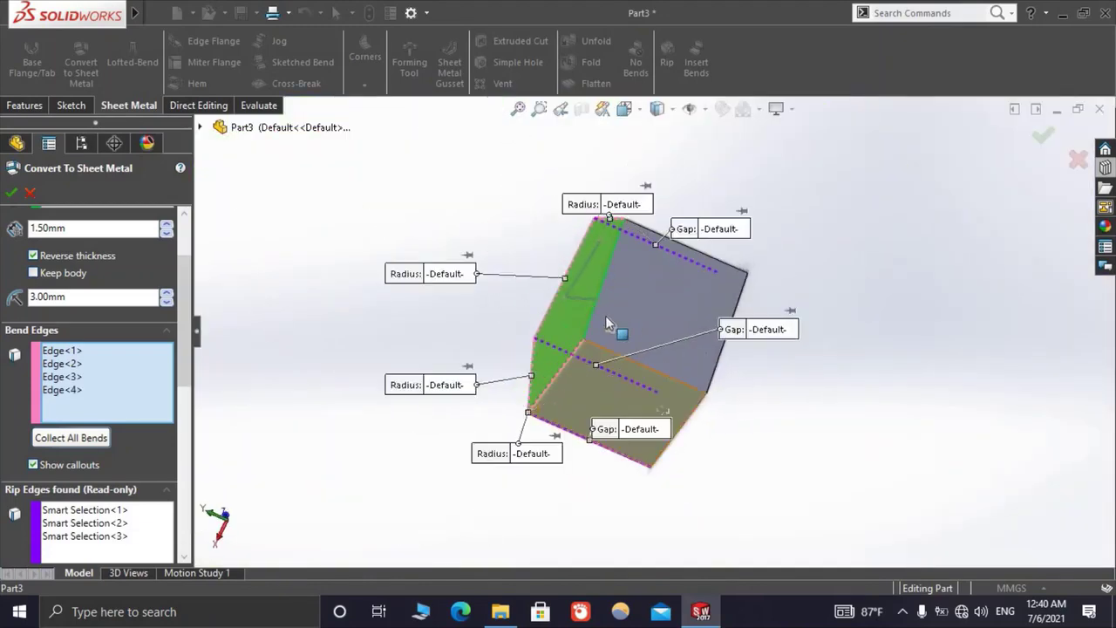
scroll(580, 347, down, 3)
scroll(575, 344, down, 2)
click(638, 340)
scroll(645, 338, up, 5)
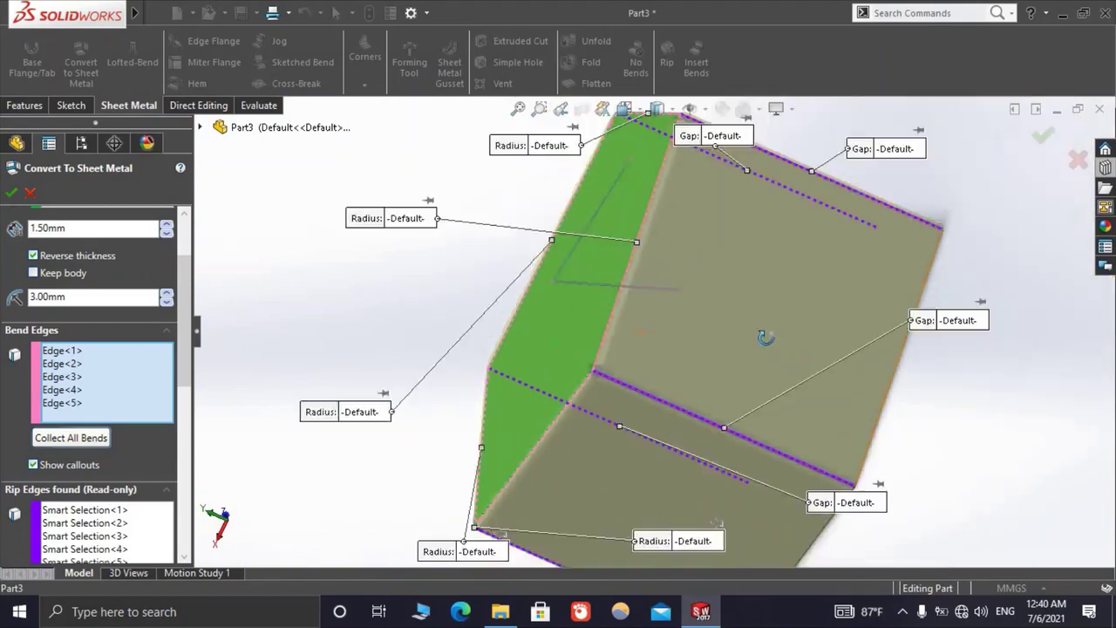
middle_drag(650, 336, 658, 340)
scroll(655, 331, down, 3)
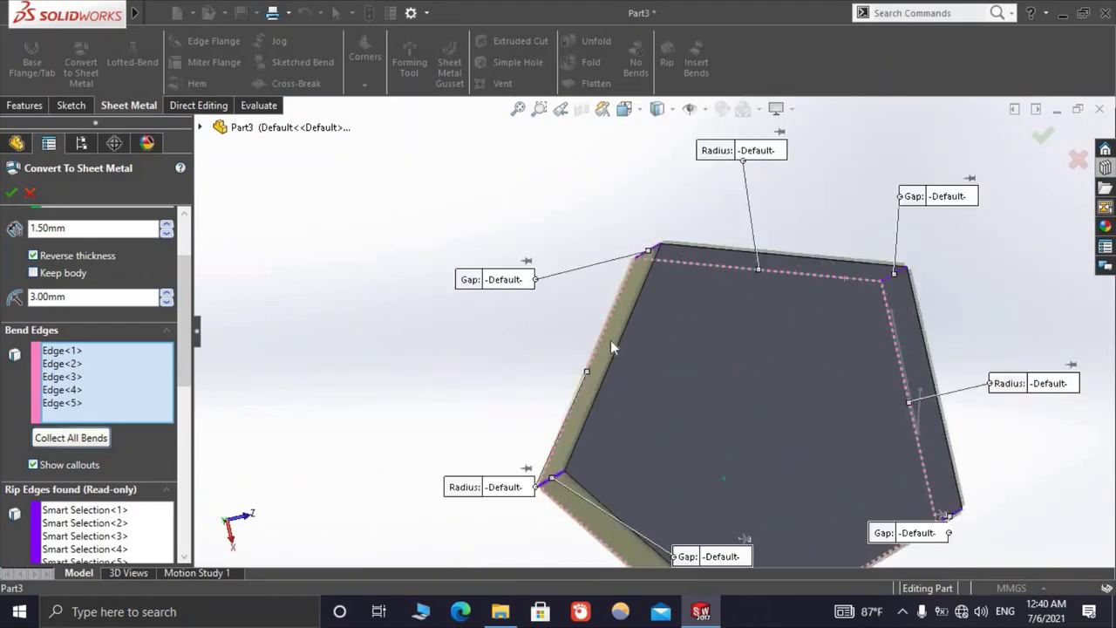
scroll(610, 340, down, 3)
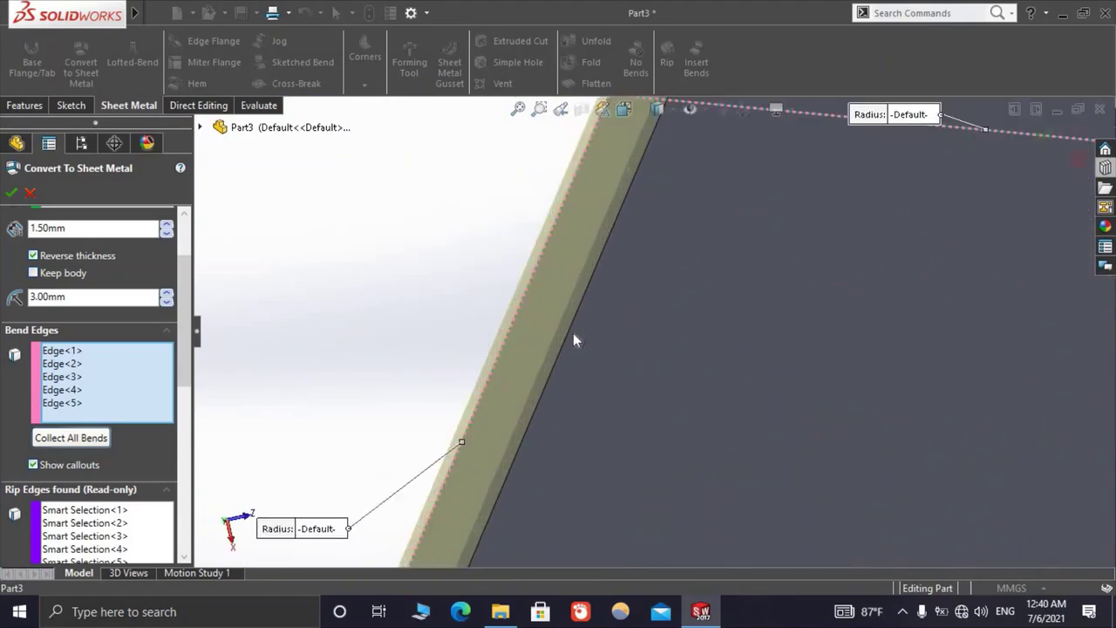
click(663, 352)
scroll(844, 340, up, 5)
scroll(802, 366, up, 2)
mouse_move(917, 291)
middle_down()
mouse_move(922, 410)
mouse_move(796, 428)
mouse_move(867, 381)
mouse_move(685, 464)
mouse_move(660, 386)
mouse_move(737, 399)
mouse_move(832, 499)
mouse_move(768, 428)
mouse_move(668, 393)
mouse_move(668, 331)
mouse_move(642, 369)
mouse_move(554, 316)
mouse_move(616, 421)
mouse_move(640, 429)
mouse_move(222, 410)
middle_up()
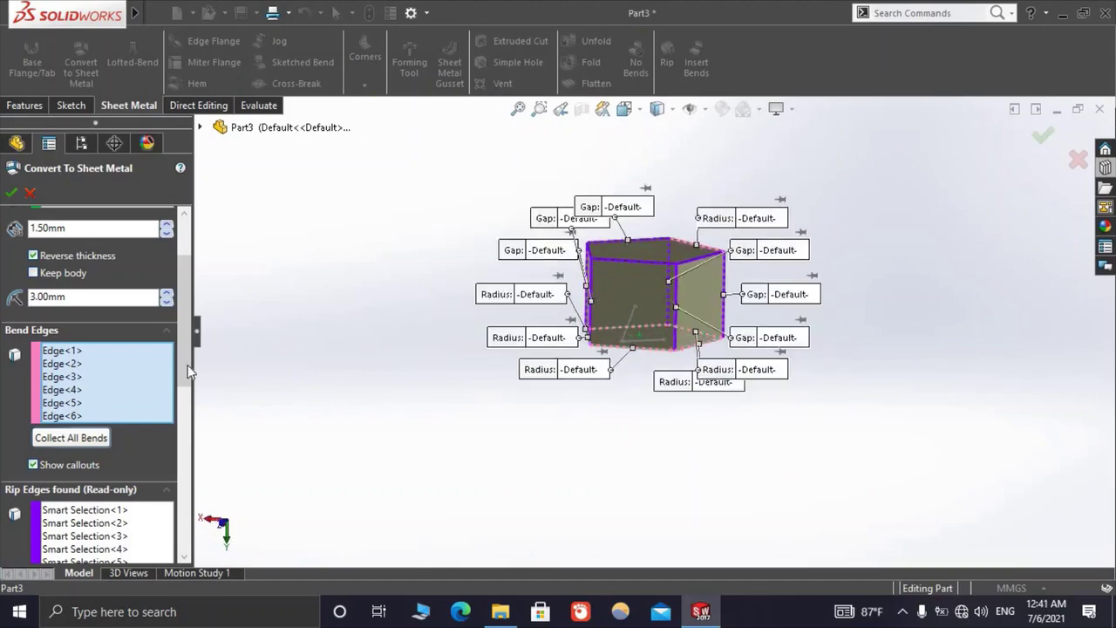
Pick Sketch6 from the flyout FeatureManager tree as the Rip Sketches entry
drag(189, 441, 201, 499)
scroll(79, 335, down, 2)
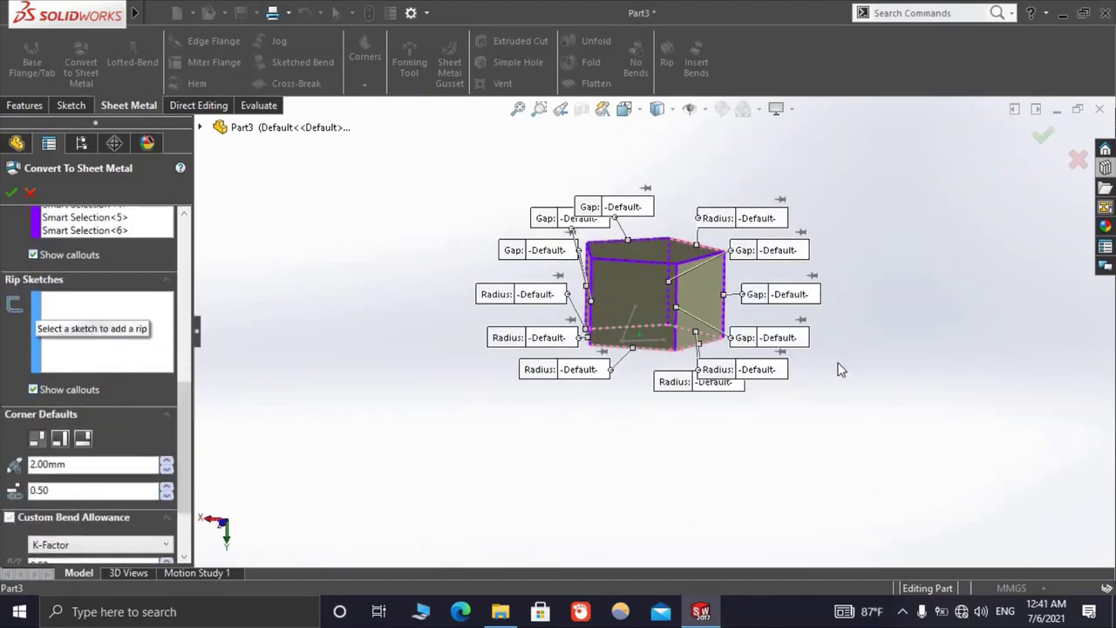
scroll(662, 314, down, 3)
scroll(599, 367, down, 3)
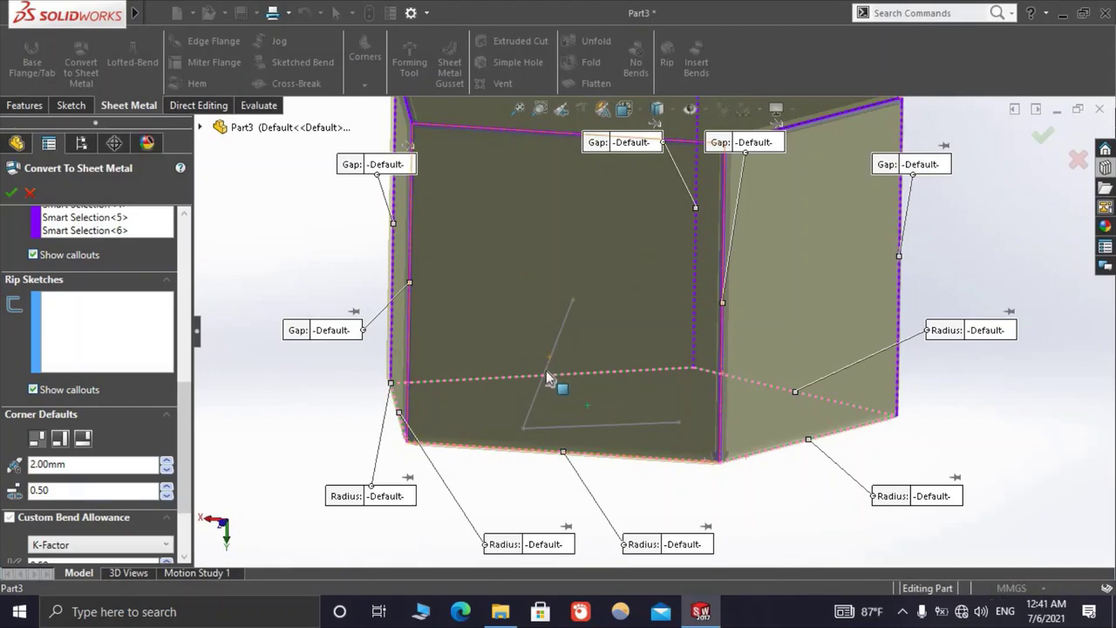
click(200, 126)
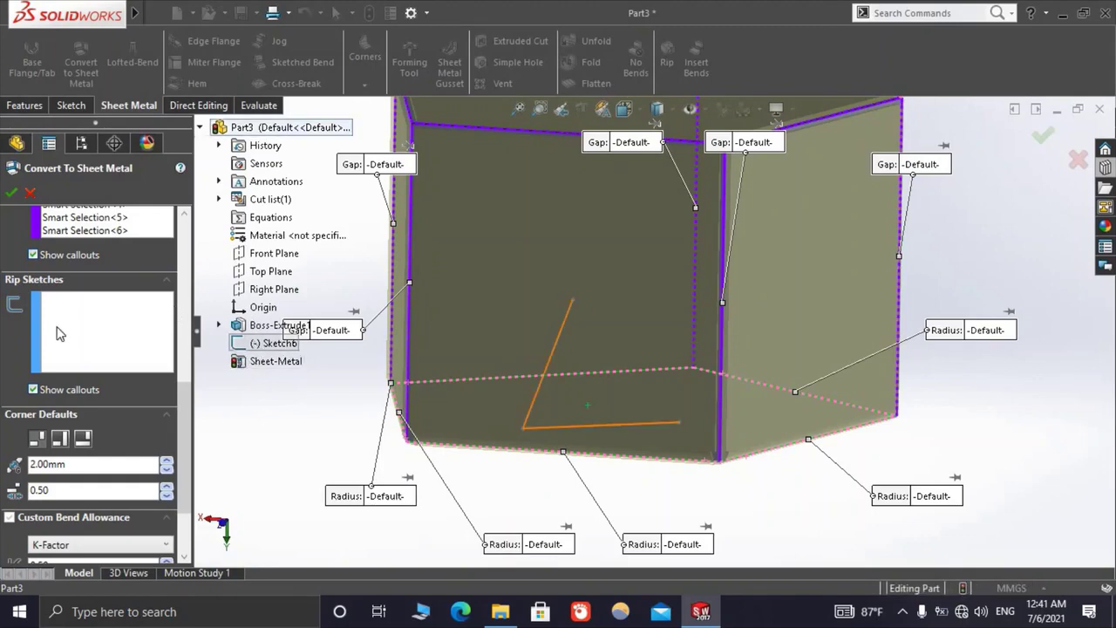
click(103, 334)
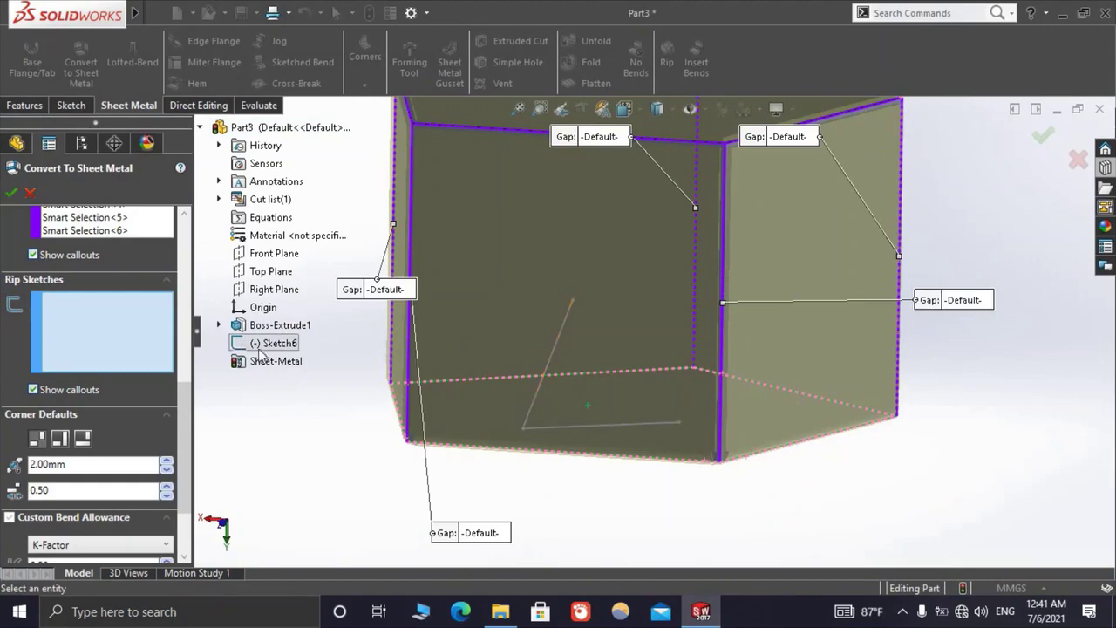
click(260, 345)
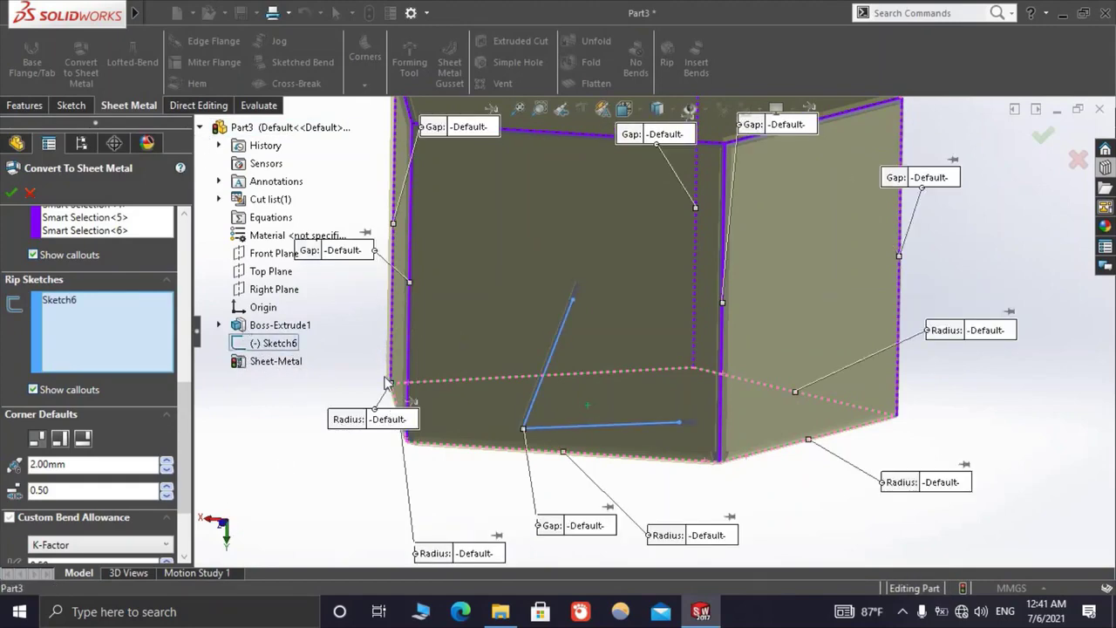
scroll(625, 314, down, 4)
scroll(698, 305, down, 3)
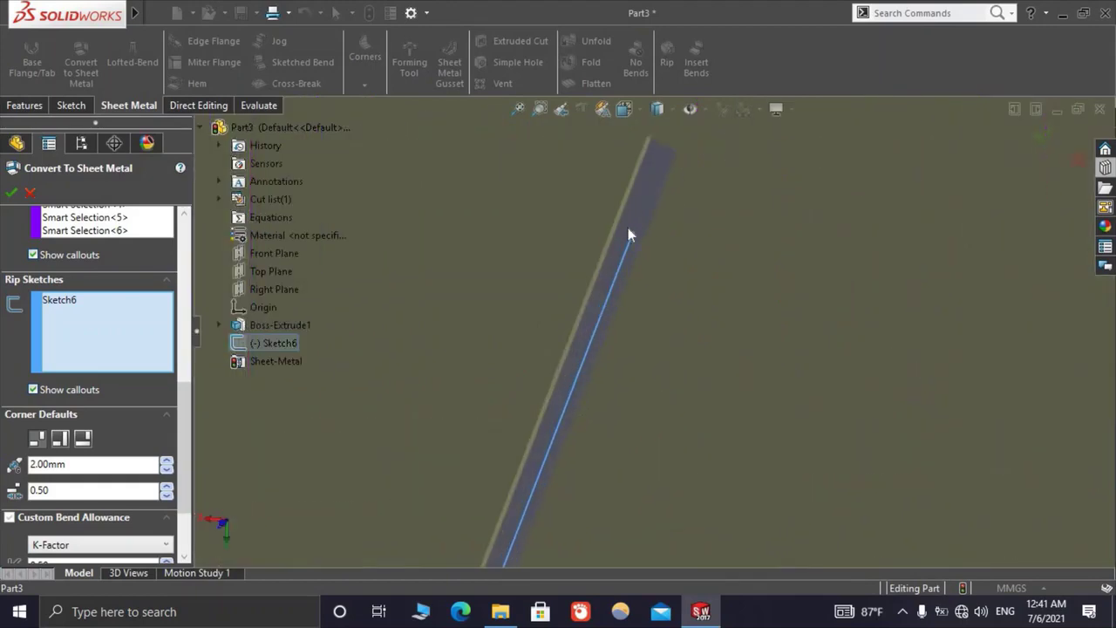
Change the corner default rip gap from 2.00mm to 1.00mm
scroll(655, 342, up, 2)
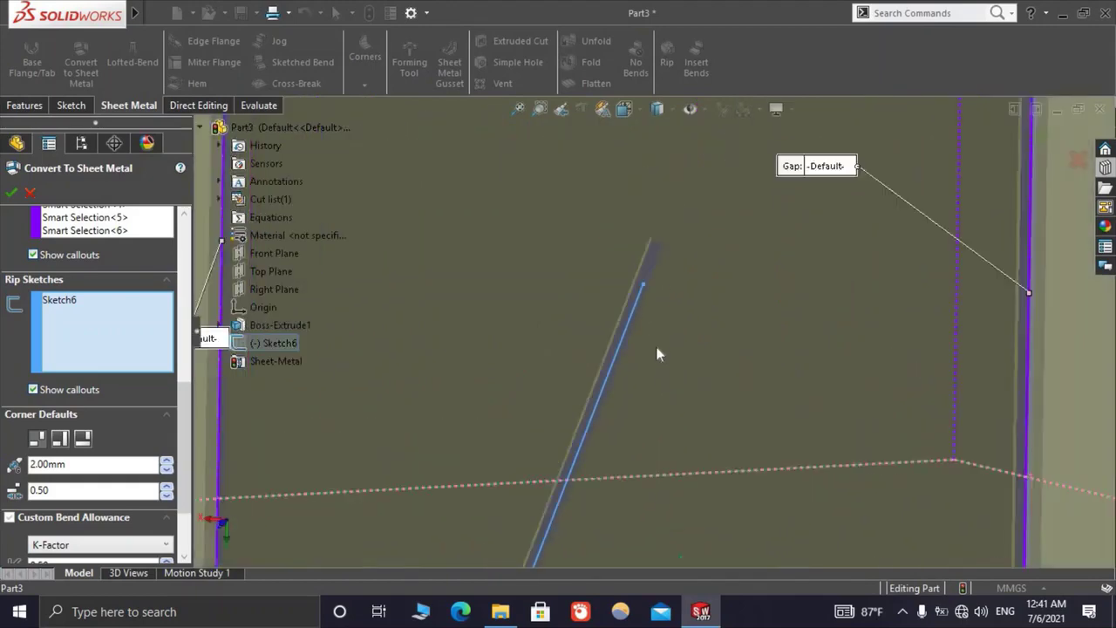
scroll(665, 444, up, 3)
scroll(682, 433, up, 2)
scroll(682, 433, down, 2)
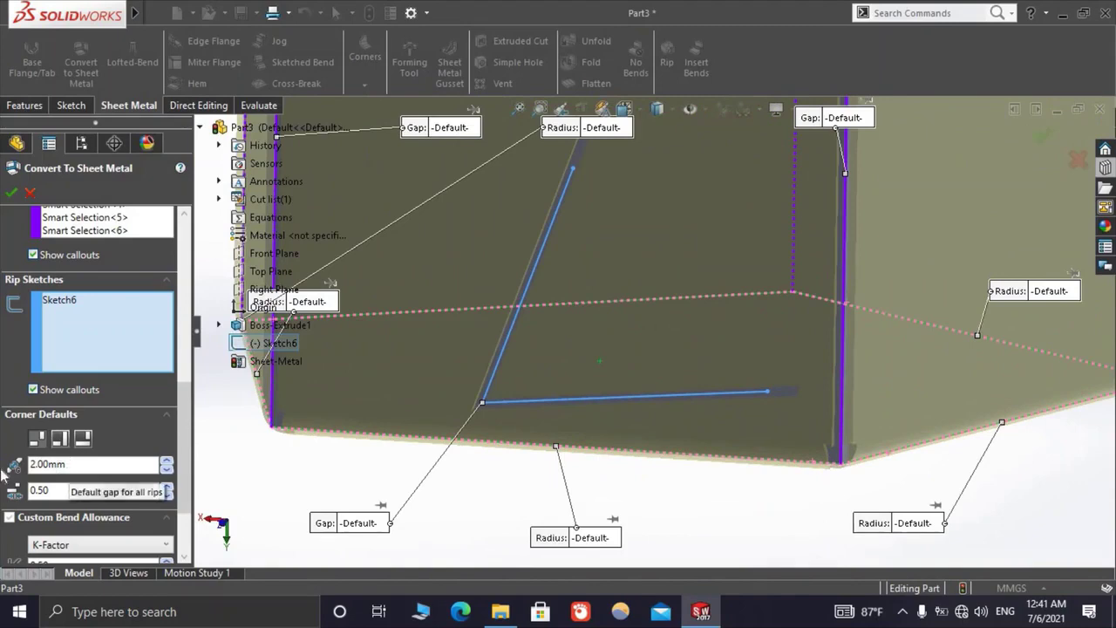
click(76, 464)
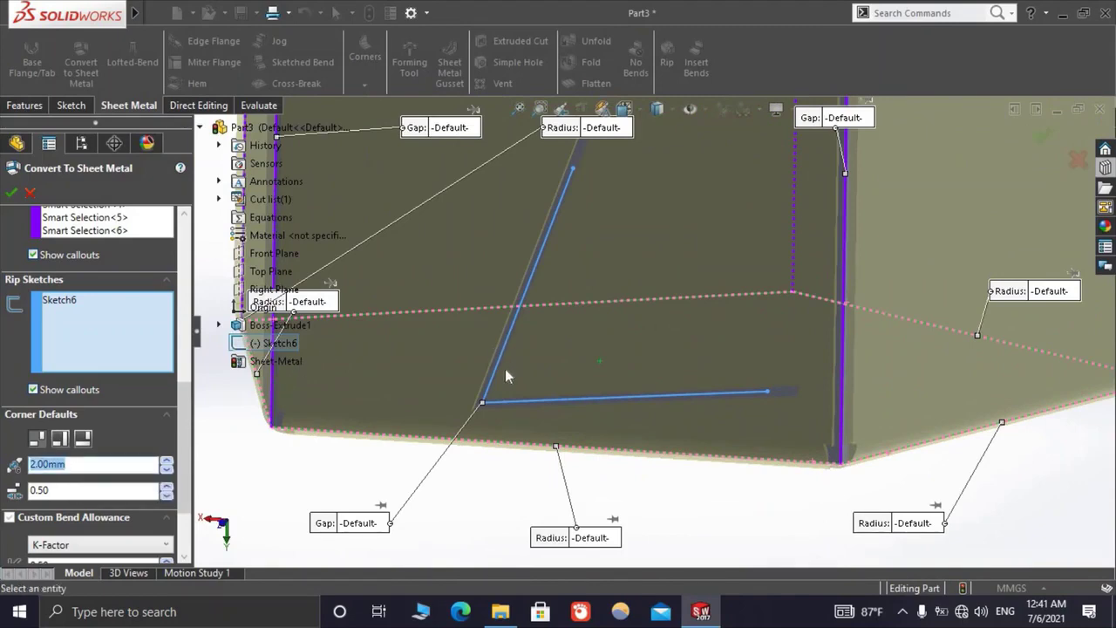
scroll(504, 371, down, 3)
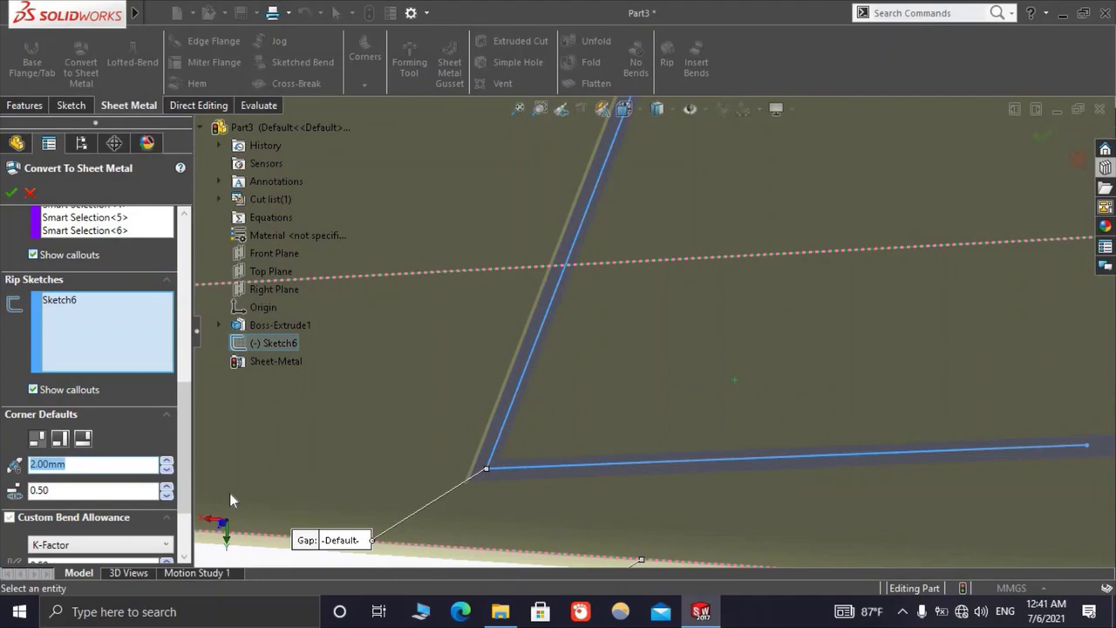
text(1)
key(Return)
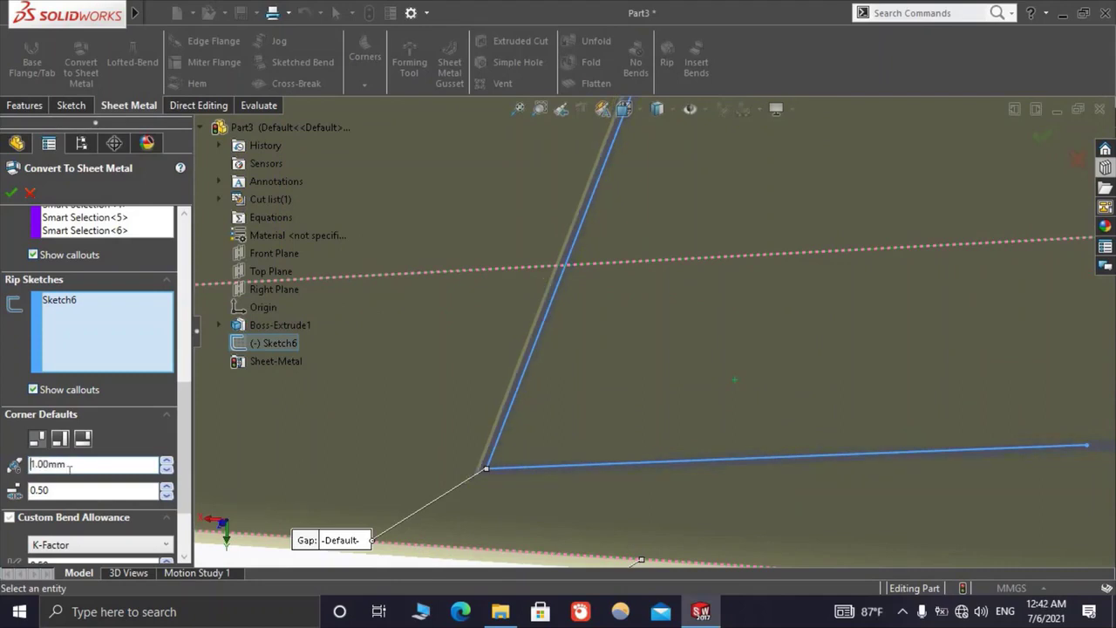
Try a 3.00mm rip gap, then set the gap back to 1.00mm
double_click(74, 468)
text(3)
key(Return)
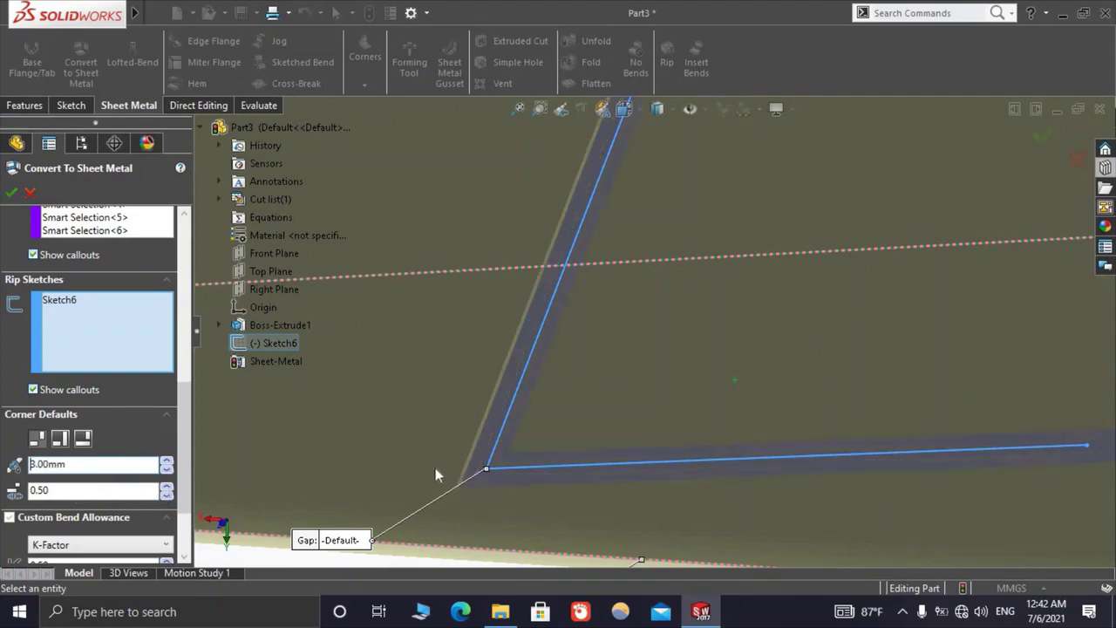
scroll(797, 315, up, 5)
scroll(766, 418, up, 3)
scroll(767, 419, down, 5)
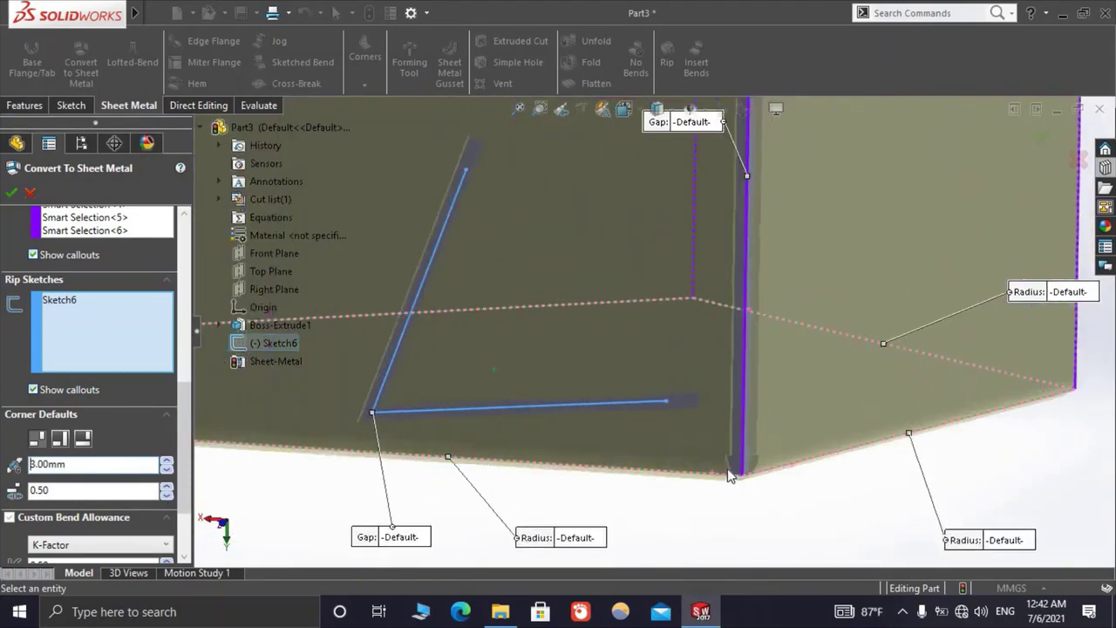
scroll(629, 385, down, 4)
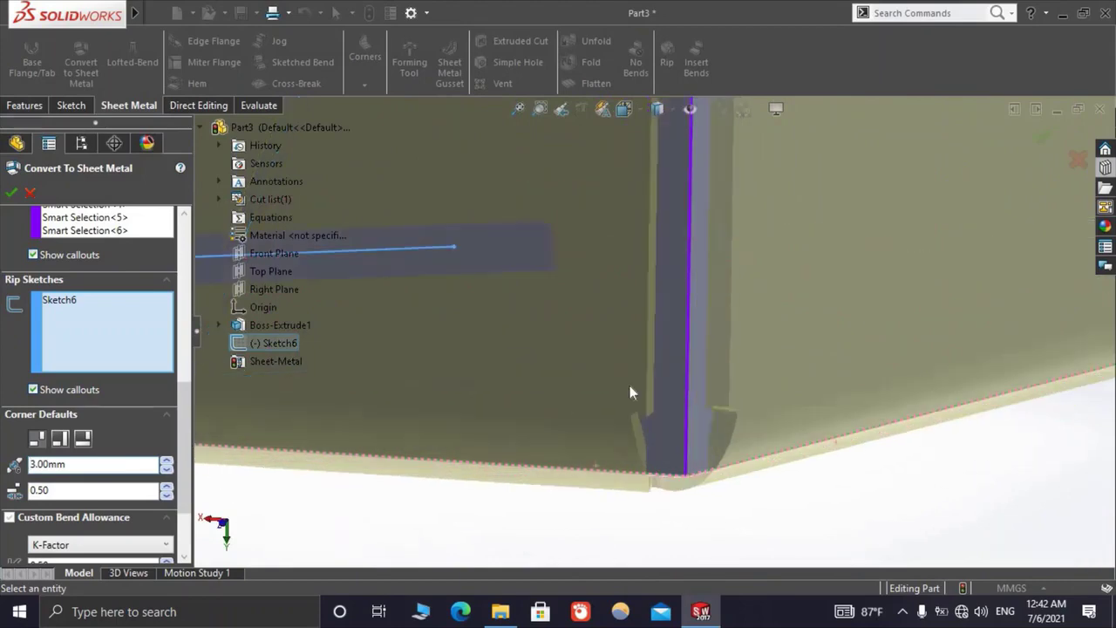
double_click(83, 464)
text(1)
key(Return)
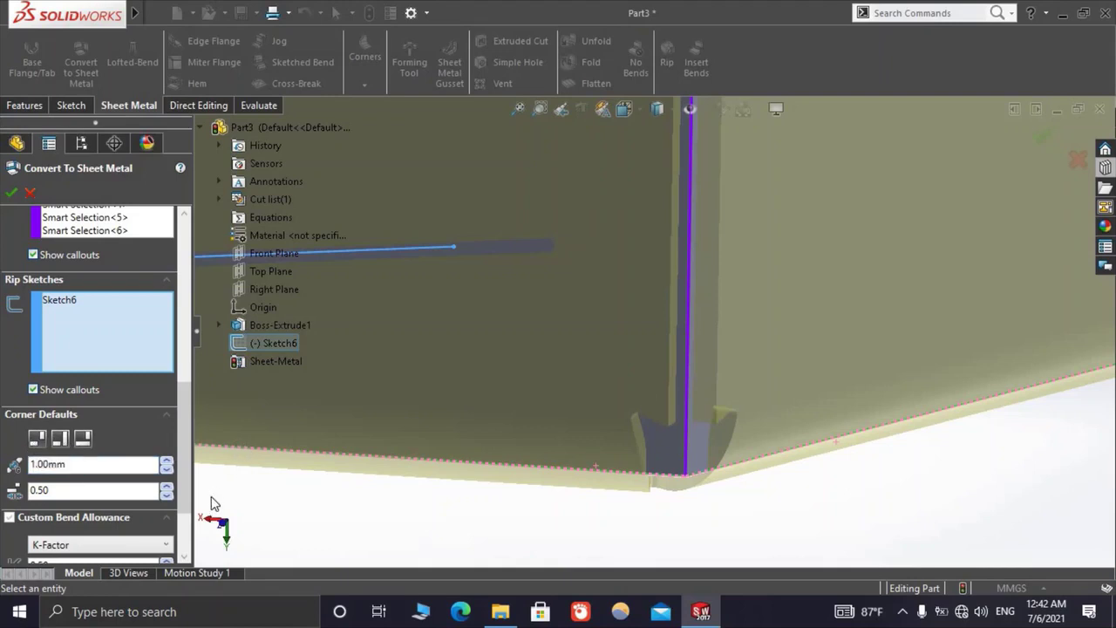
Try two different corner overlap types in Corner Defaults and inspect the corner relief
click(60, 444)
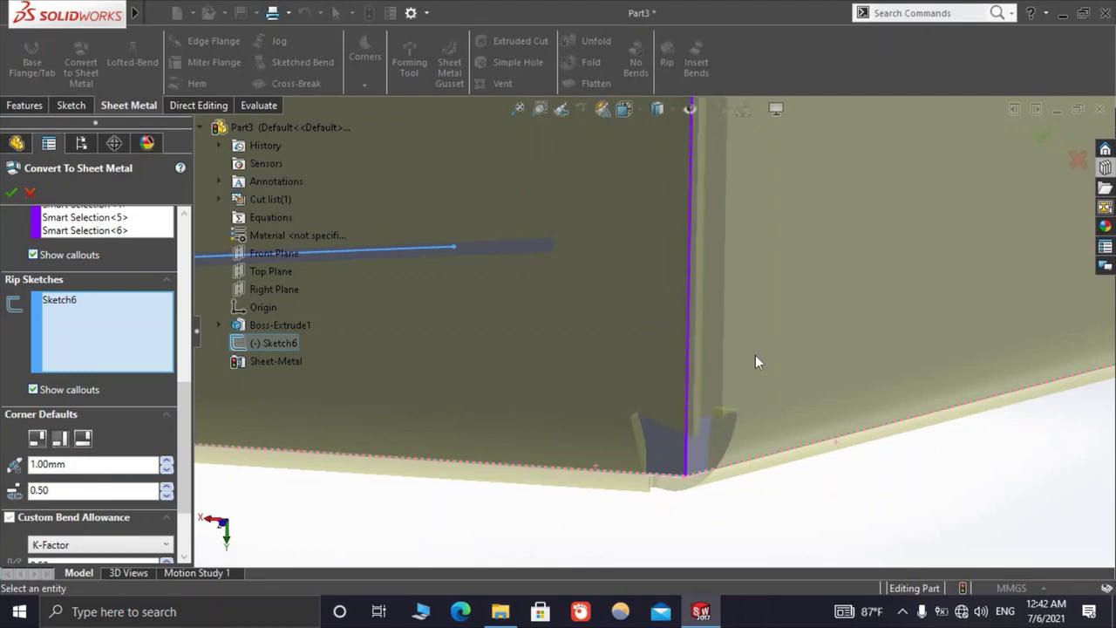
click(90, 439)
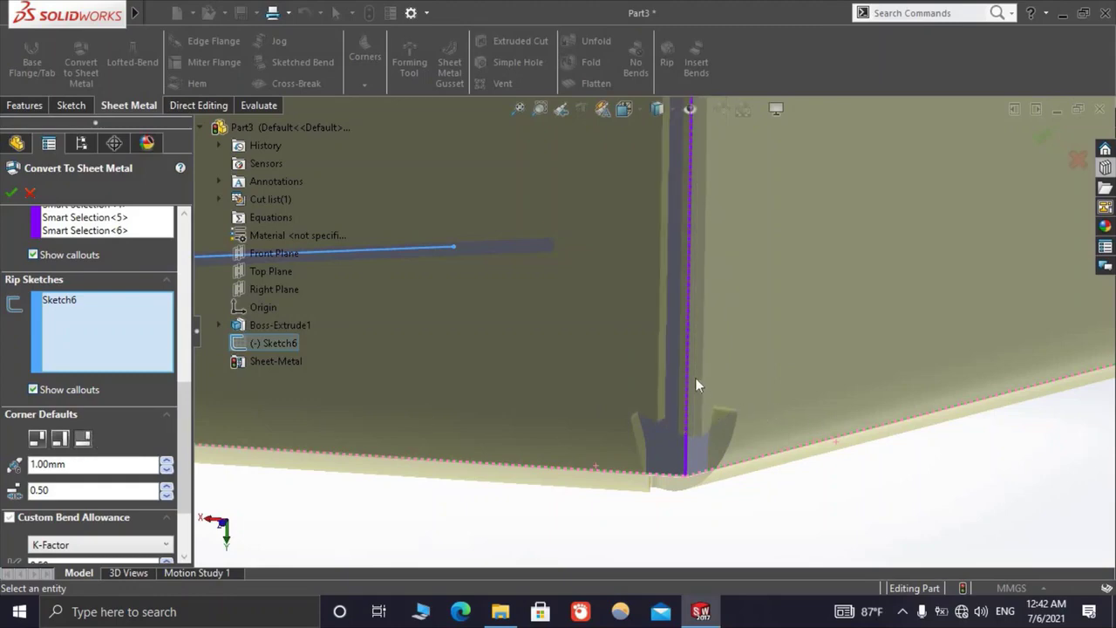
mouse_move(695, 377)
middle_down()
mouse_move(647, 397)
mouse_move(676, 325)
mouse_move(684, 377)
mouse_move(504, 378)
middle_up()
scroll(684, 377, down, 3)
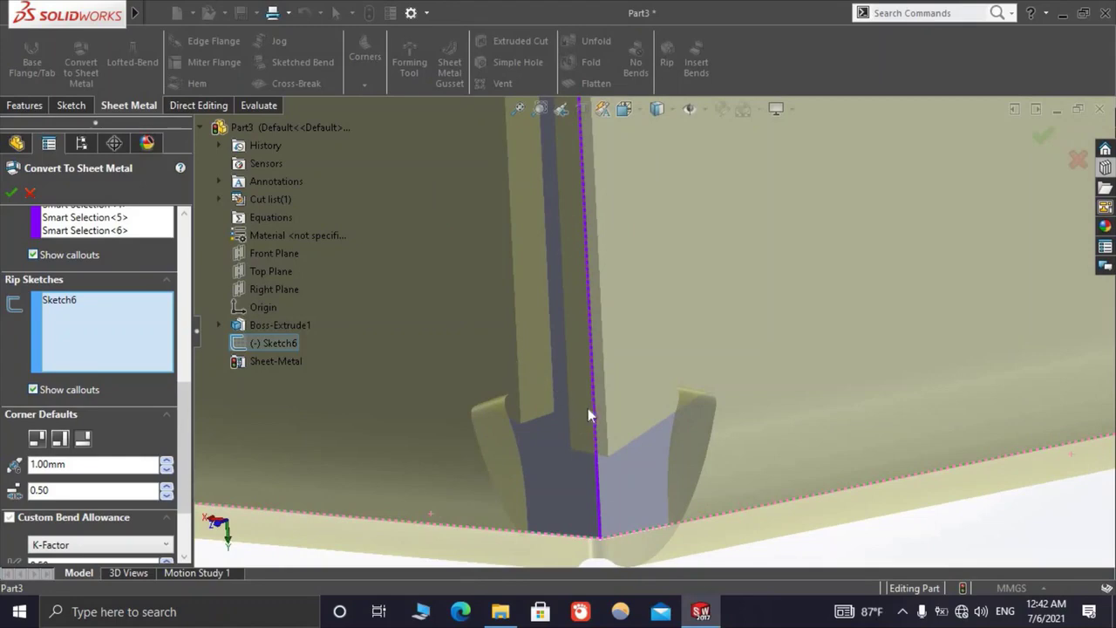
Raise the overlap ratio from 0.50 to 1.00, the allowed maximum, after attempting 2
double_click(55, 490)
text(1)
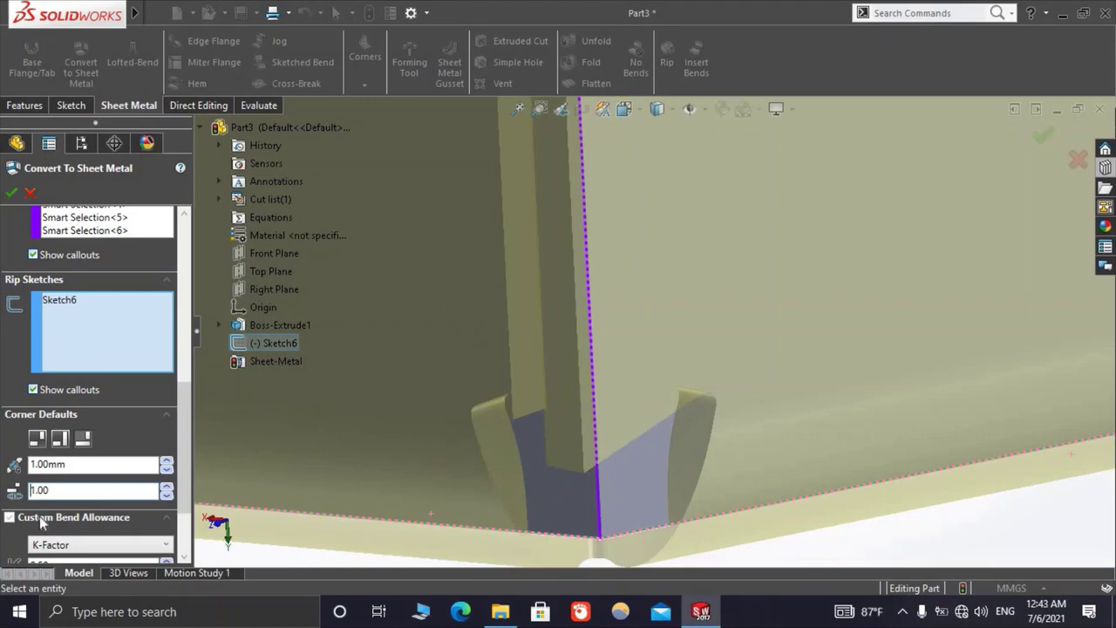
double_click(114, 494)
key(Return)
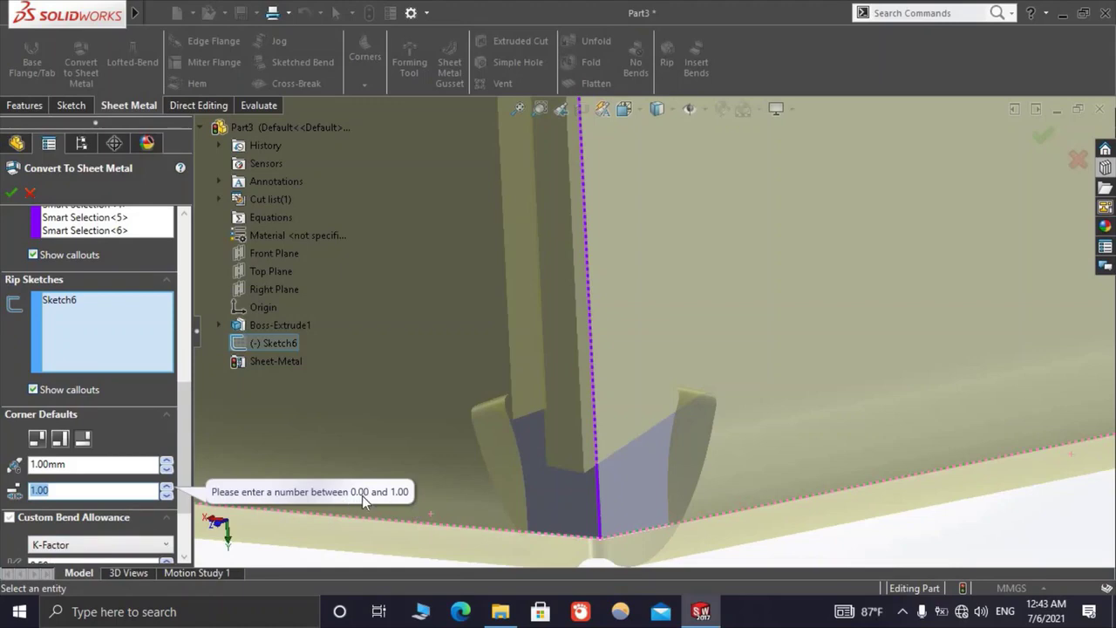
scroll(585, 465, up, 3)
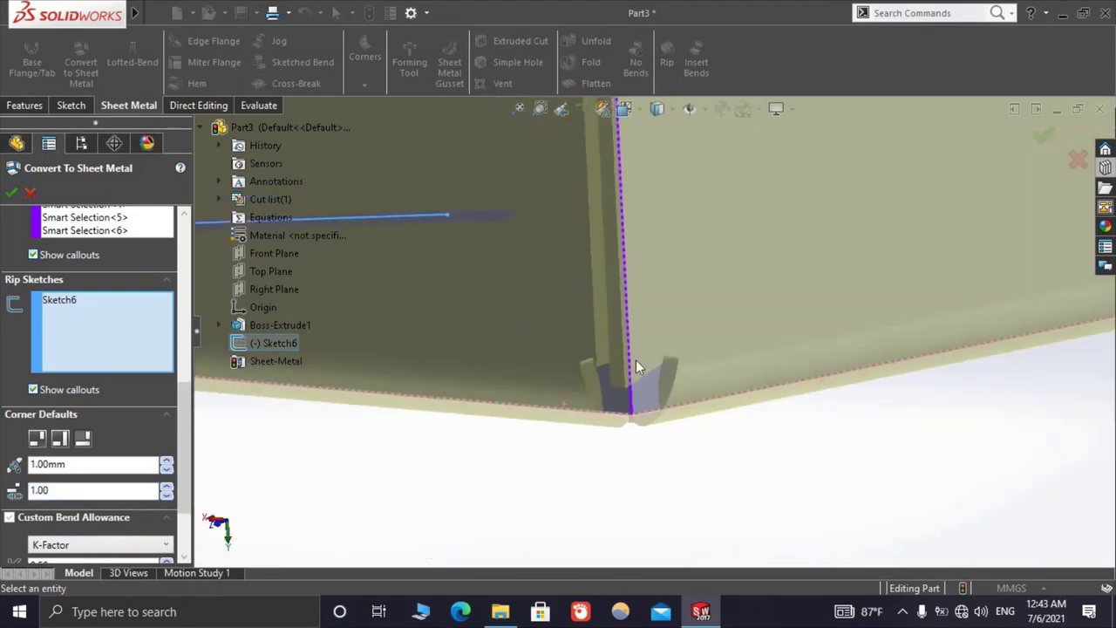
scroll(635, 359, down, 3)
scroll(671, 345, down, 3)
mouse_move(667, 327)
middle_down()
mouse_move(663, 318)
mouse_move(523, 366)
middle_up()
scroll(681, 326, up, 3)
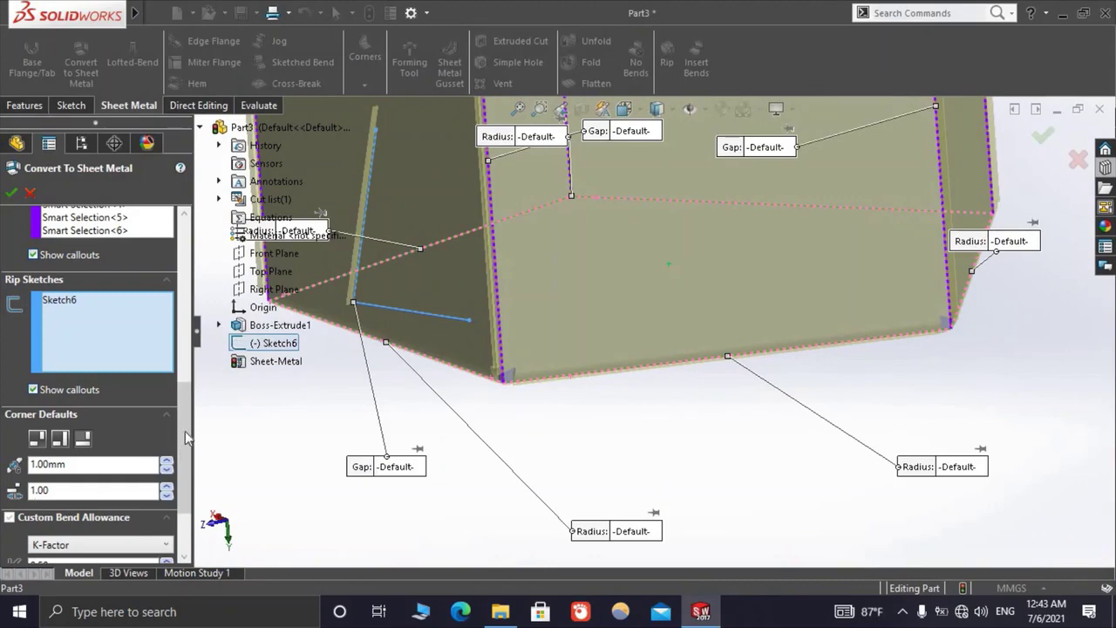
Select a face of the converted pentagonal part and apply Flatten to unfold it into a net
scroll(148, 454, down, 2)
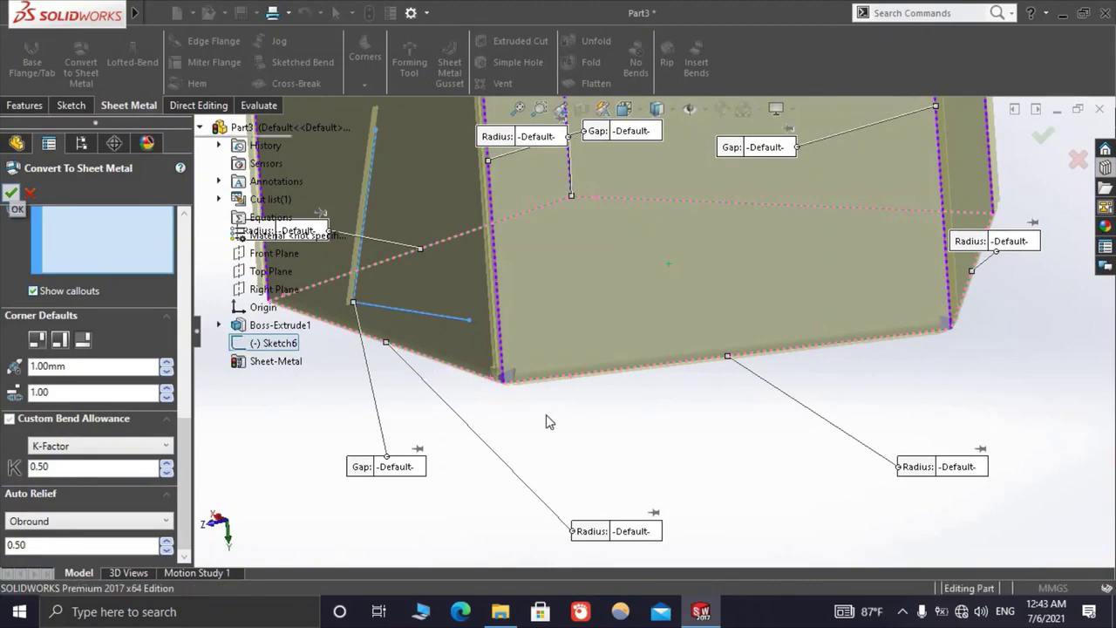
scroll(554, 366, up, 10)
middle_drag(555, 336, 665, 315)
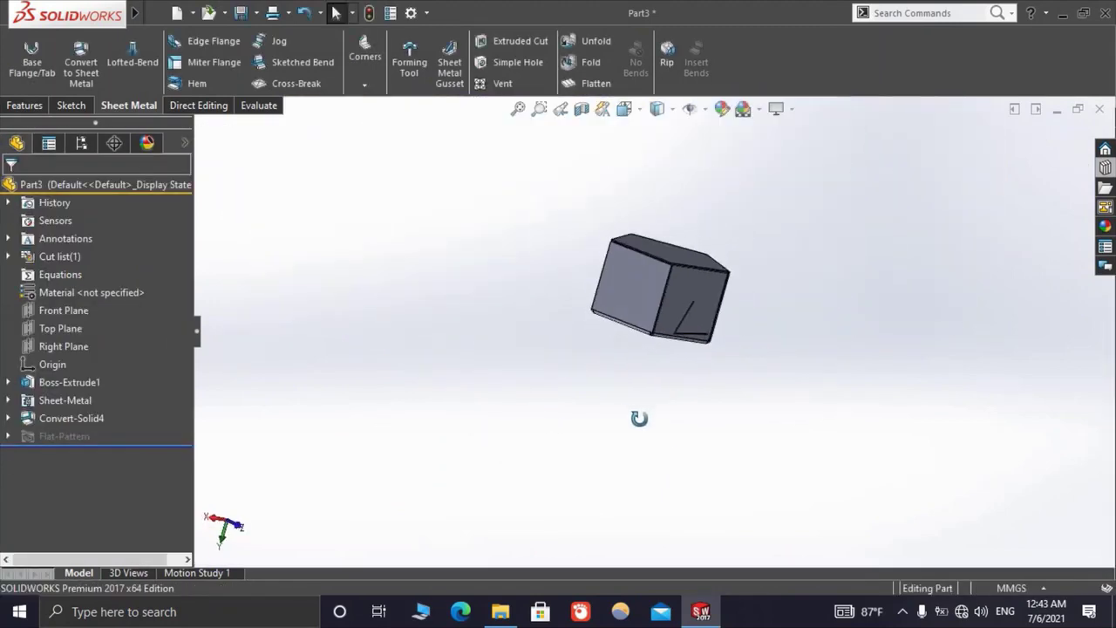
scroll(664, 308, down, 2)
scroll(723, 287, down, 5)
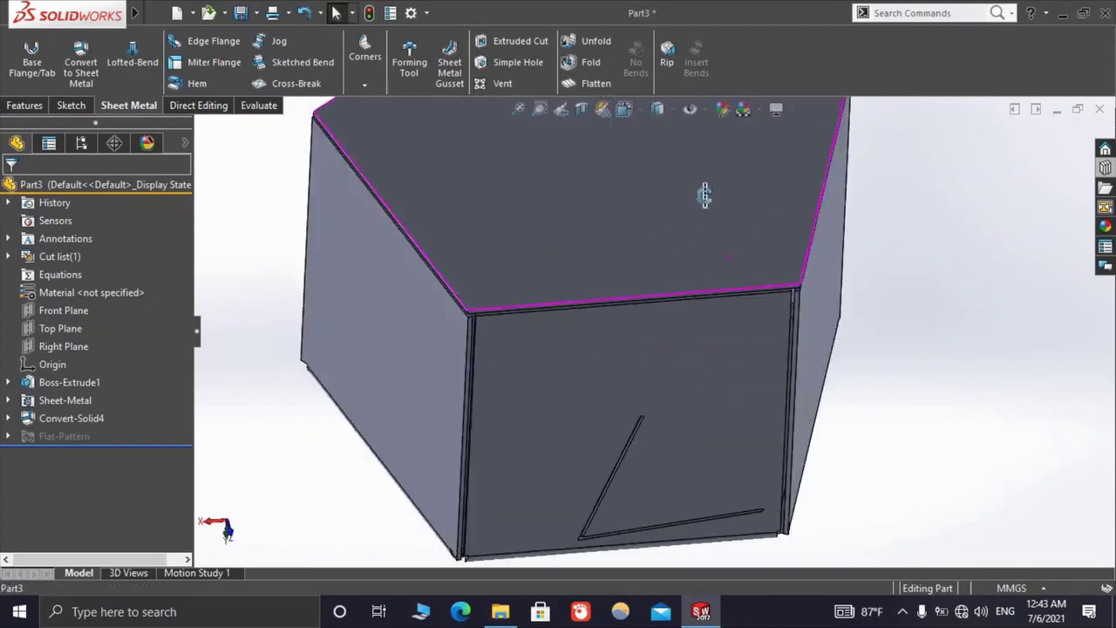
scroll(831, 248, down, 3)
scroll(676, 354, down, 3)
scroll(645, 352, down, 2)
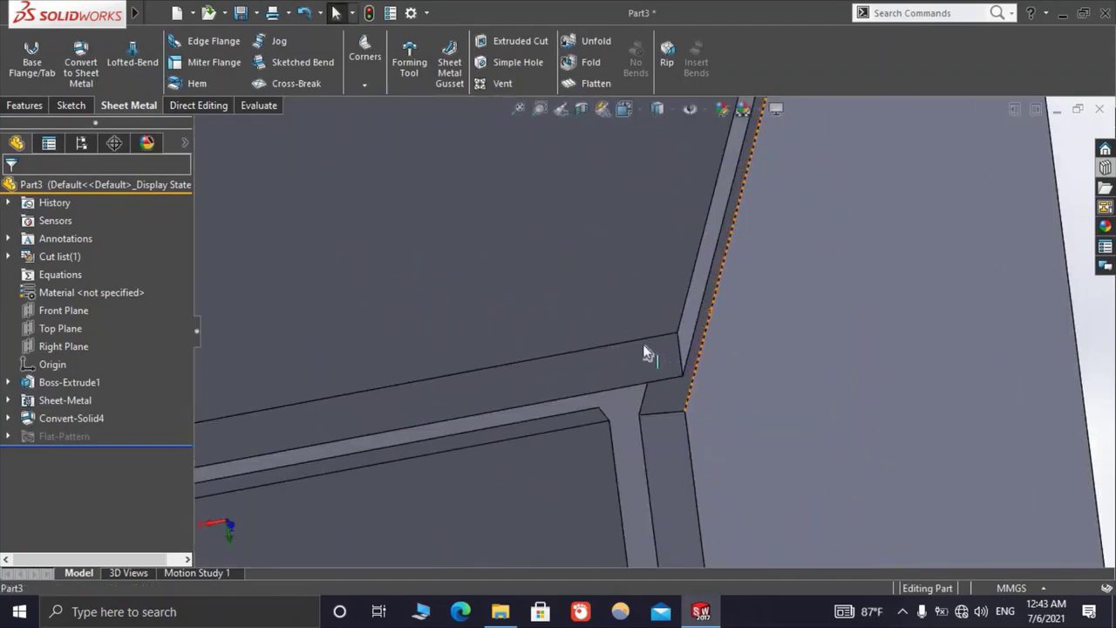
scroll(606, 375, up, 5)
scroll(601, 366, up, 5)
click(624, 362)
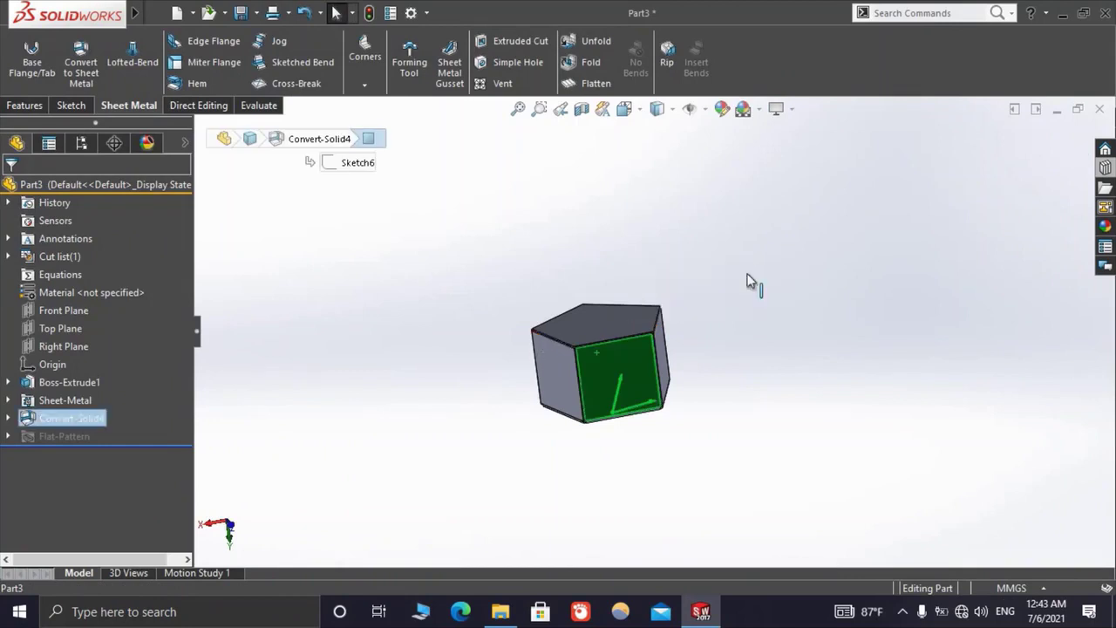
click(596, 83)
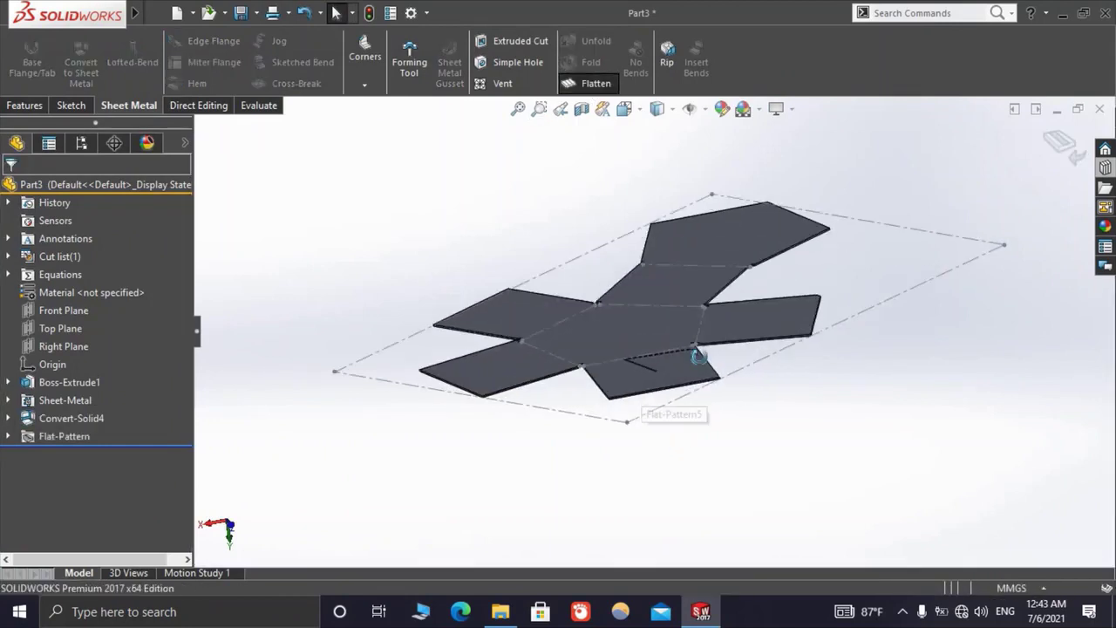
Orbit and zoom the unfolded net of two pentagons and five rectangles, then select it
middle_drag(708, 478, 684, 355)
scroll(649, 251, up, 5)
scroll(741, 368, down, 6)
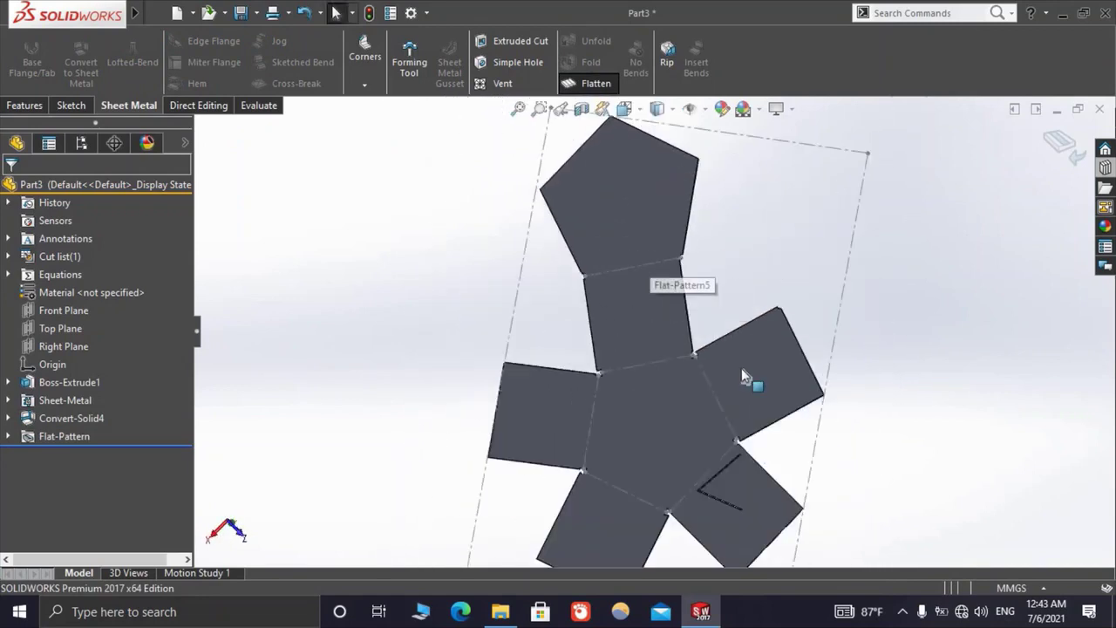
scroll(480, 428, up, 2)
scroll(481, 428, up, 3)
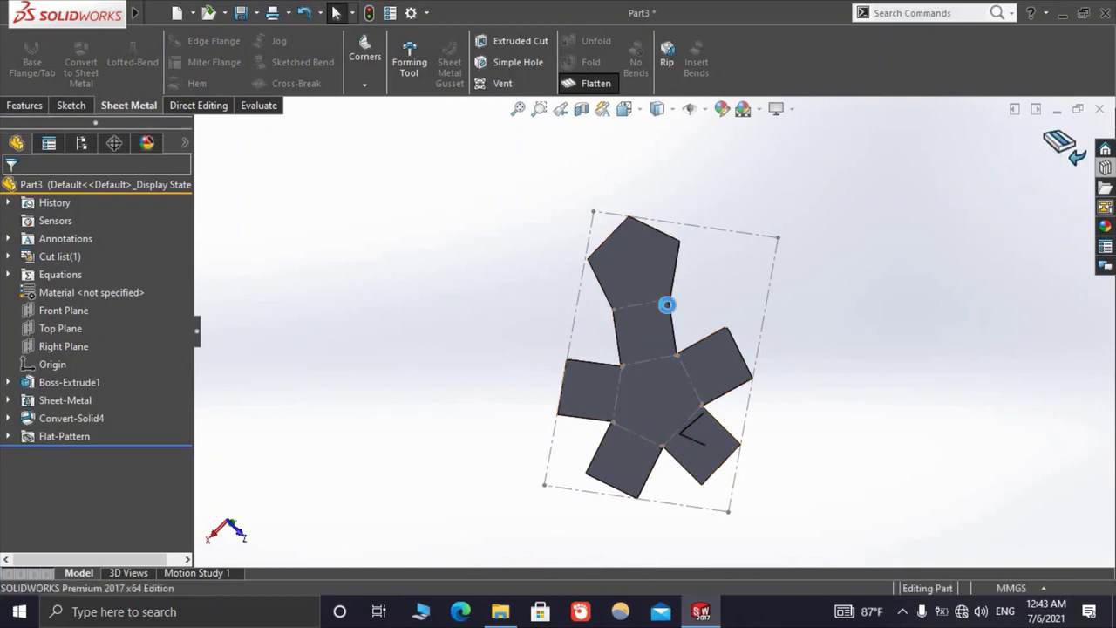
click(651, 376)
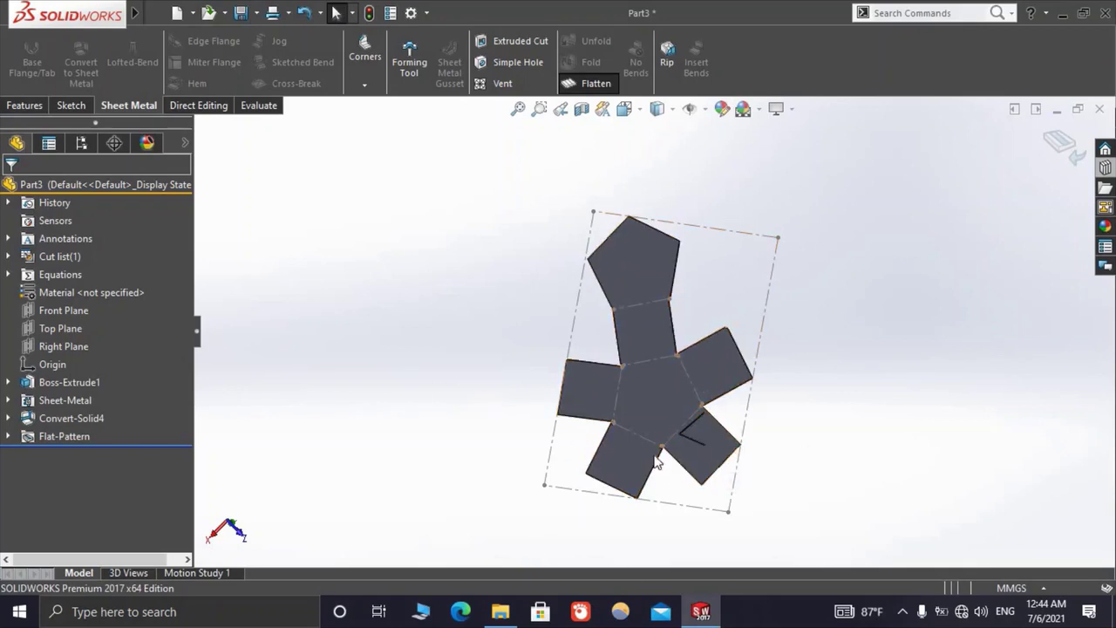
Check the Evaluate tab, return to Sheet Metal, and select the whole flat pattern
click(259, 105)
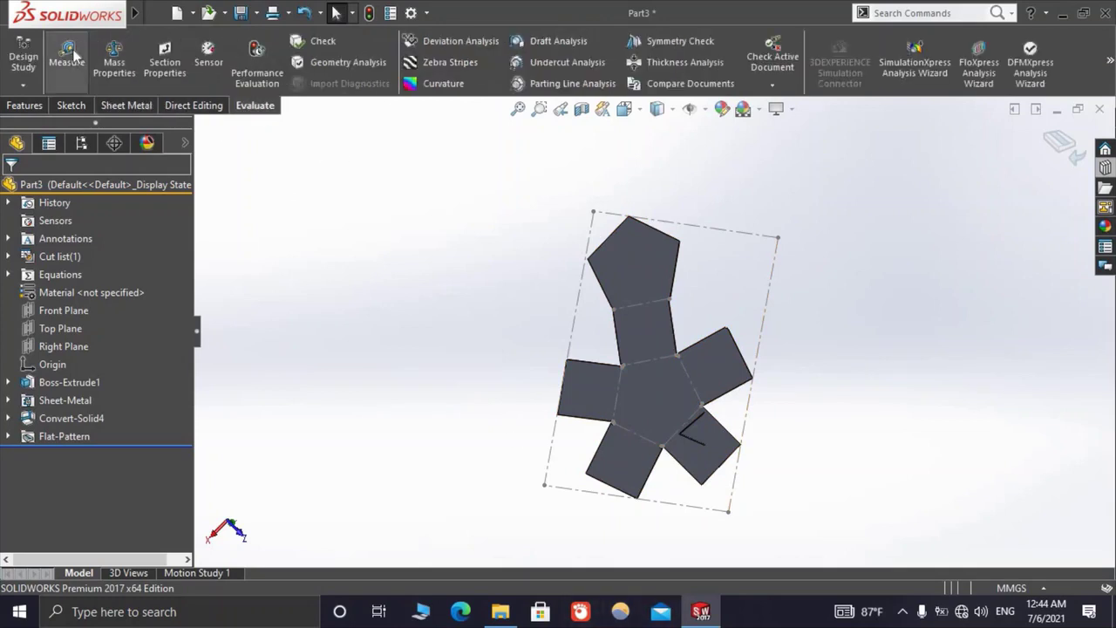
click(122, 105)
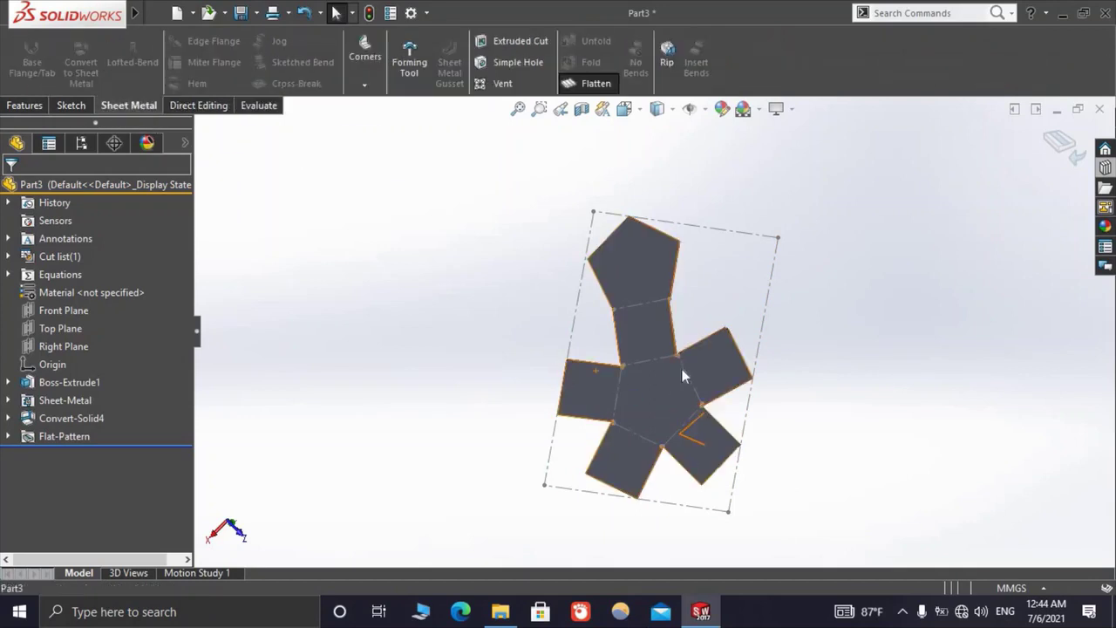
click(681, 369)
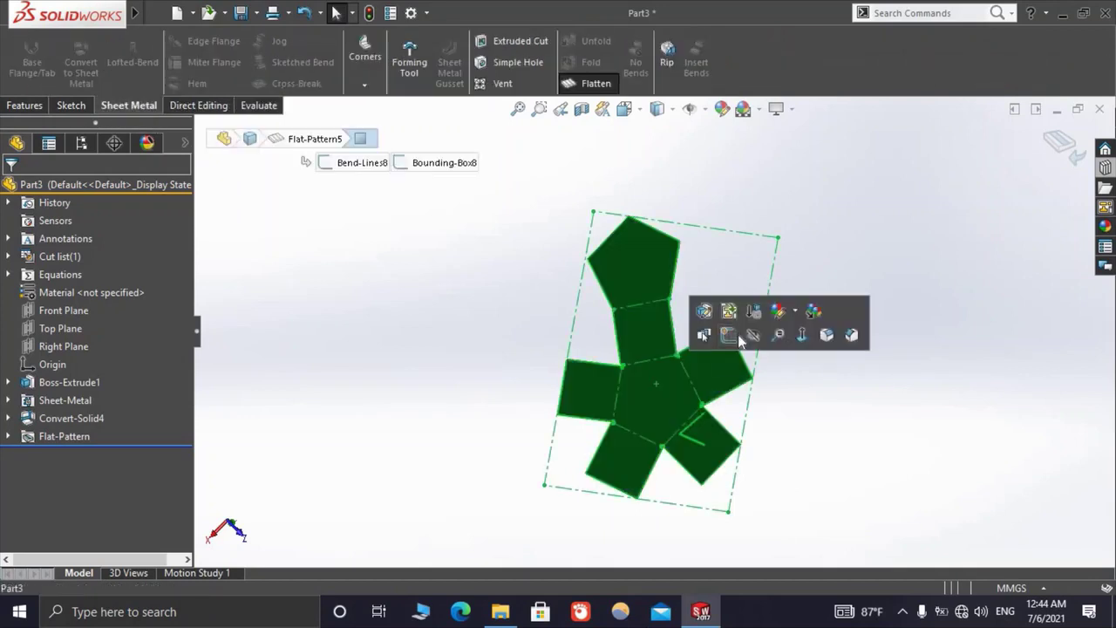
click(844, 428)
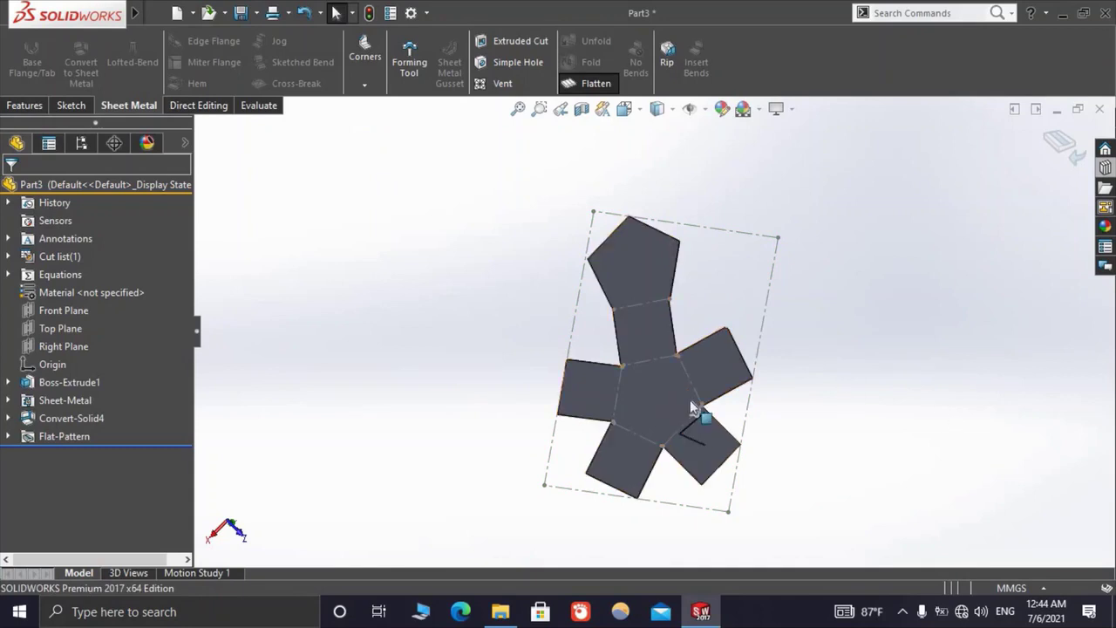
click(655, 267)
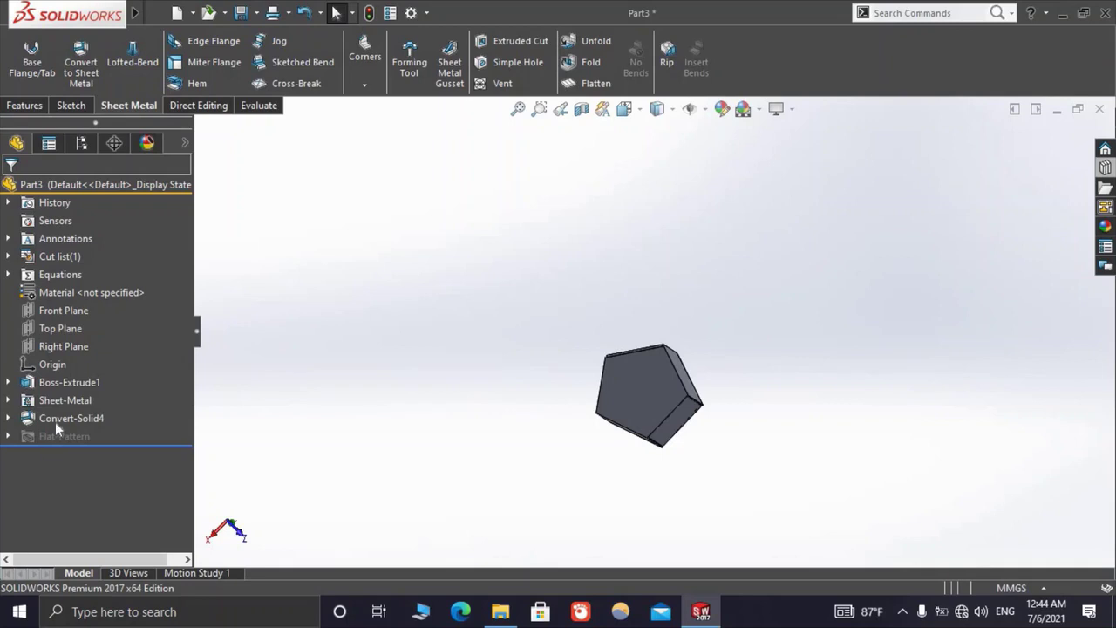
Delete the Sheet-Metal feature, confirming removal, to return to the solid pentagonal prism
click(61, 400)
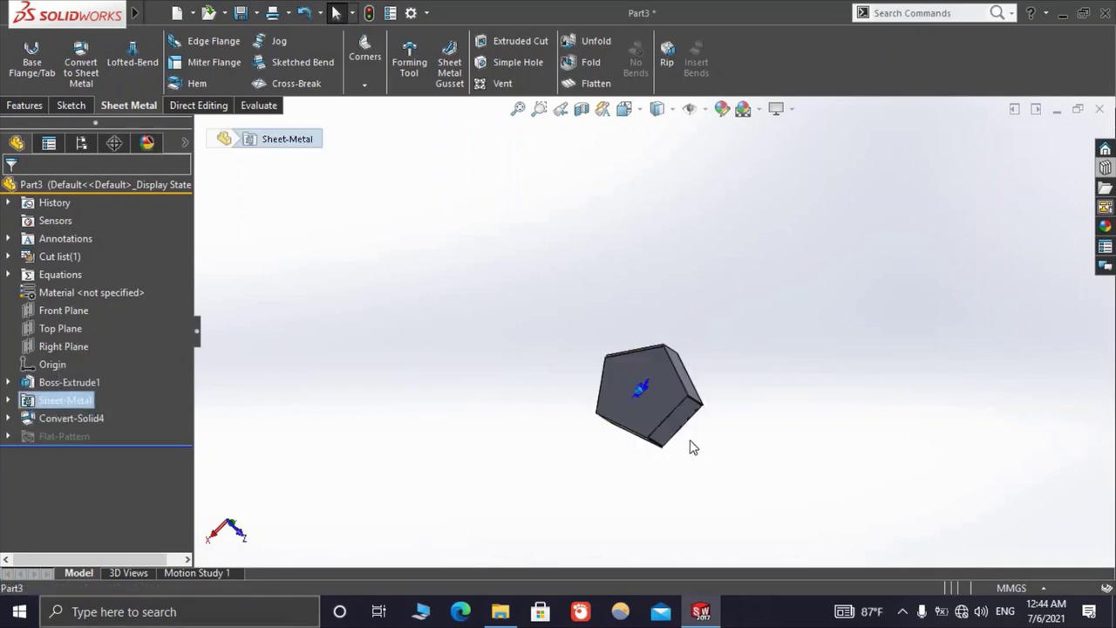
key(Delete)
click(656, 224)
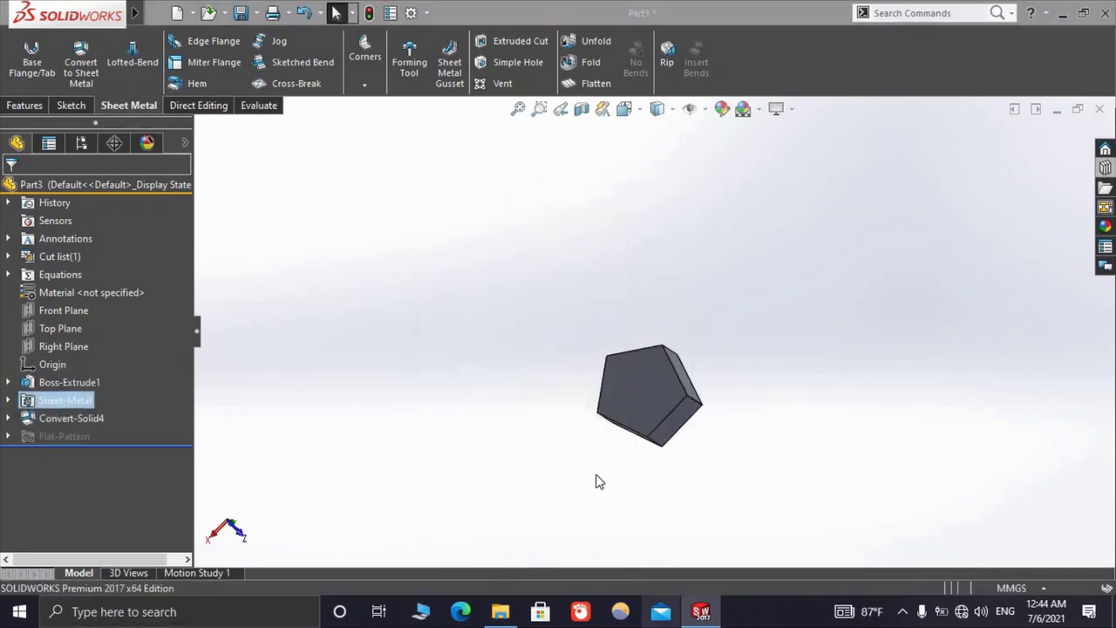
scroll(680, 348, down, 3)
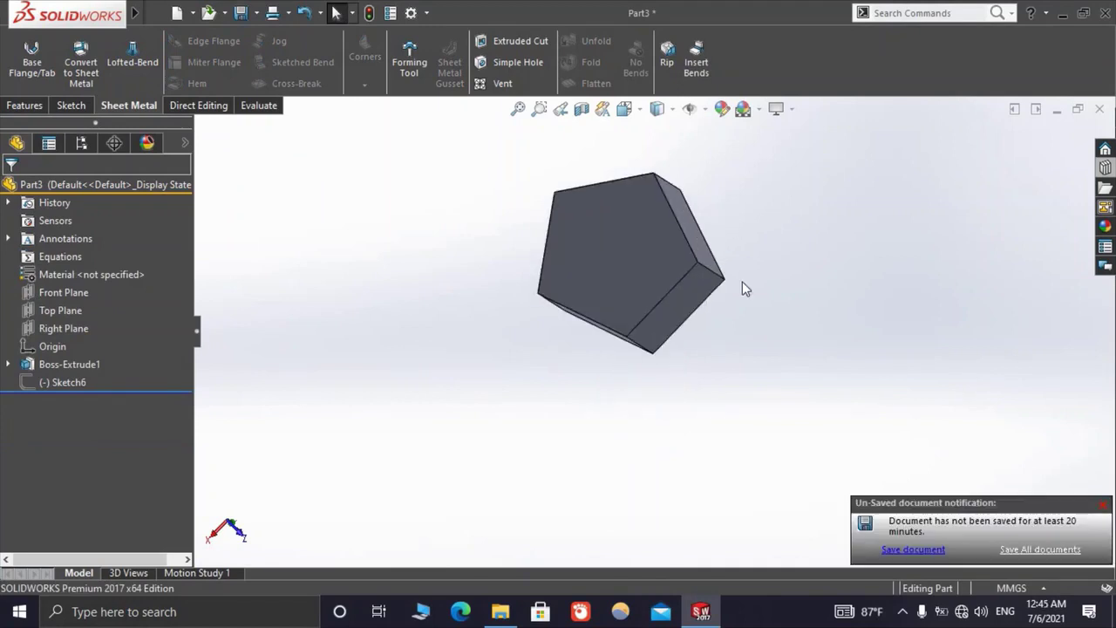
middle_drag(742, 282, 759, 253)
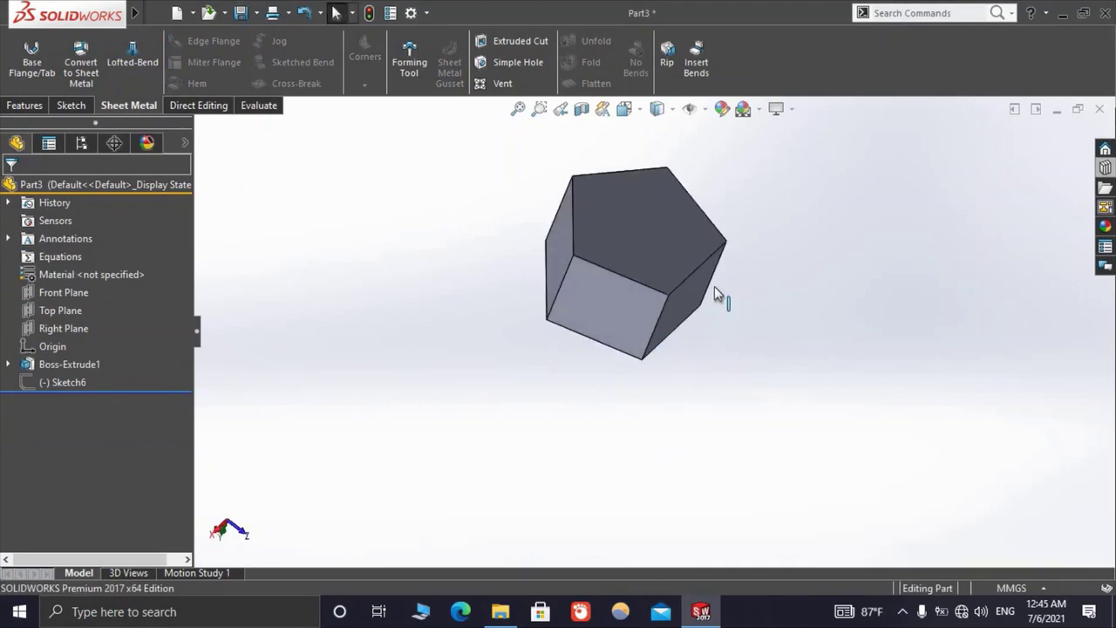
mouse_move(715, 294)
middle_down()
mouse_move(667, 241)
mouse_move(567, 361)
mouse_move(259, 399)
middle_up()
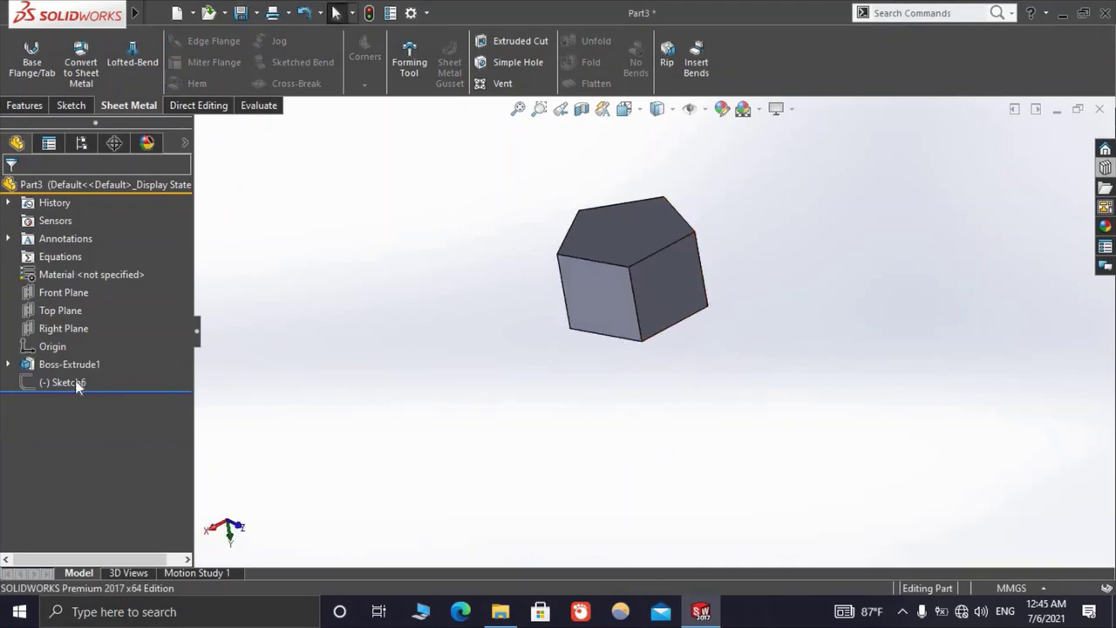
Convert the prism again with a fixed side face and five bend edges, creating Convert-Solid5
click(80, 63)
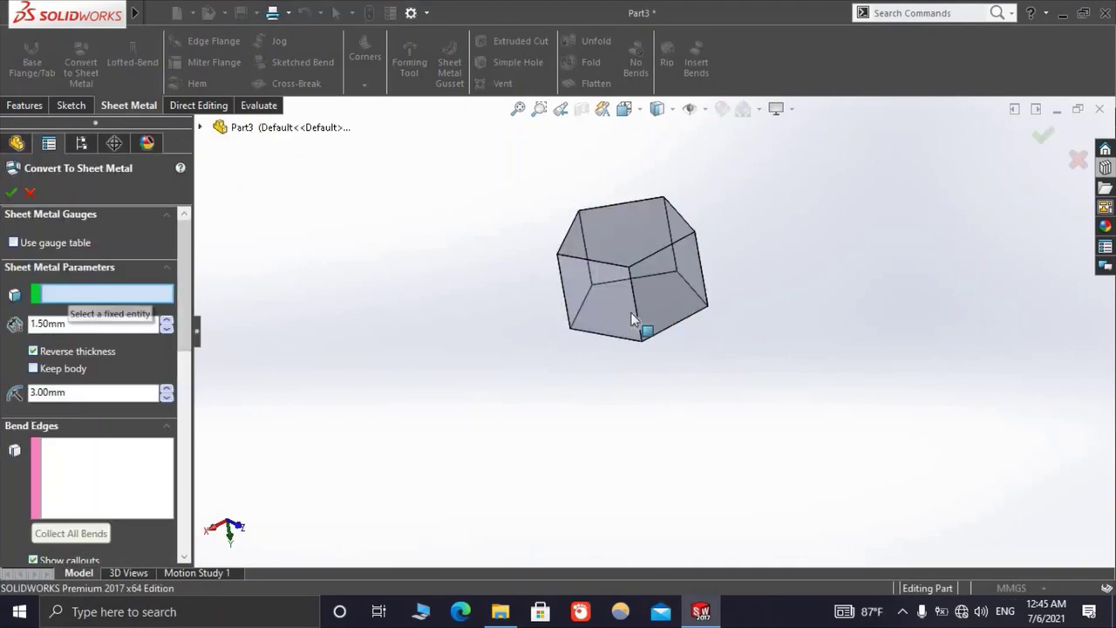
scroll(631, 318, down, 3)
click(594, 301)
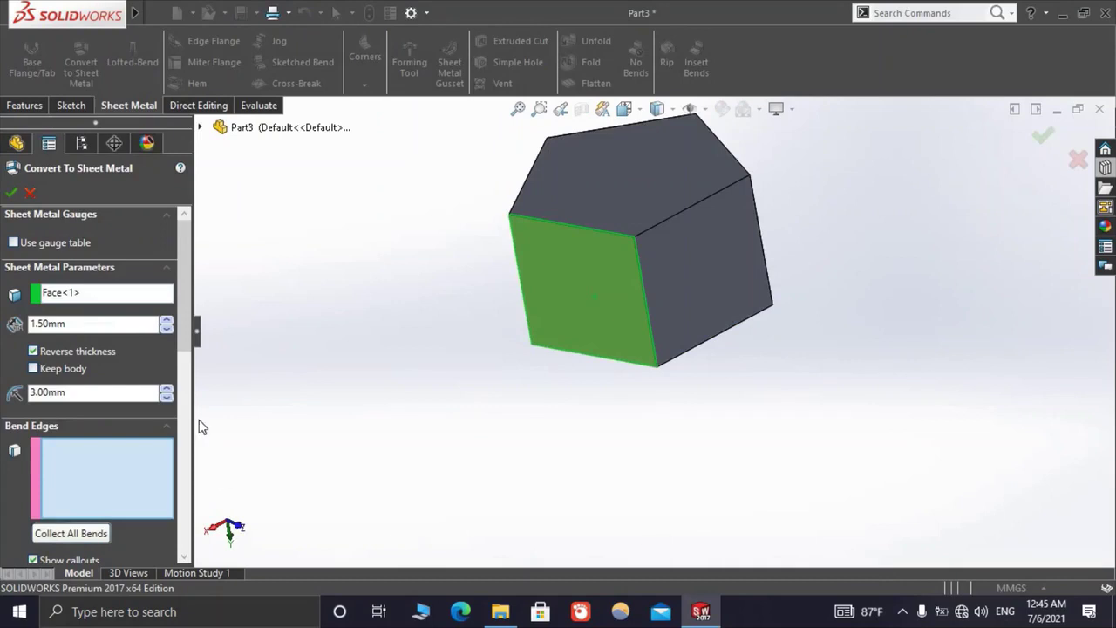
click(646, 302)
mouse_move(718, 237)
middle_down()
mouse_move(654, 303)
mouse_move(597, 234)
middle_up()
click(690, 279)
click(678, 281)
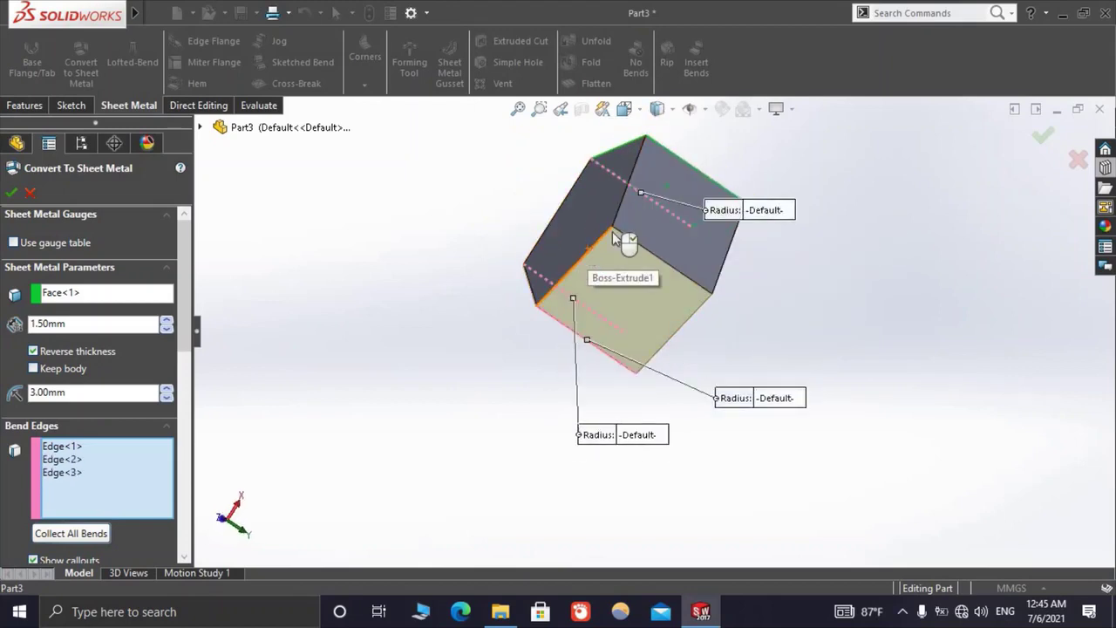
click(614, 237)
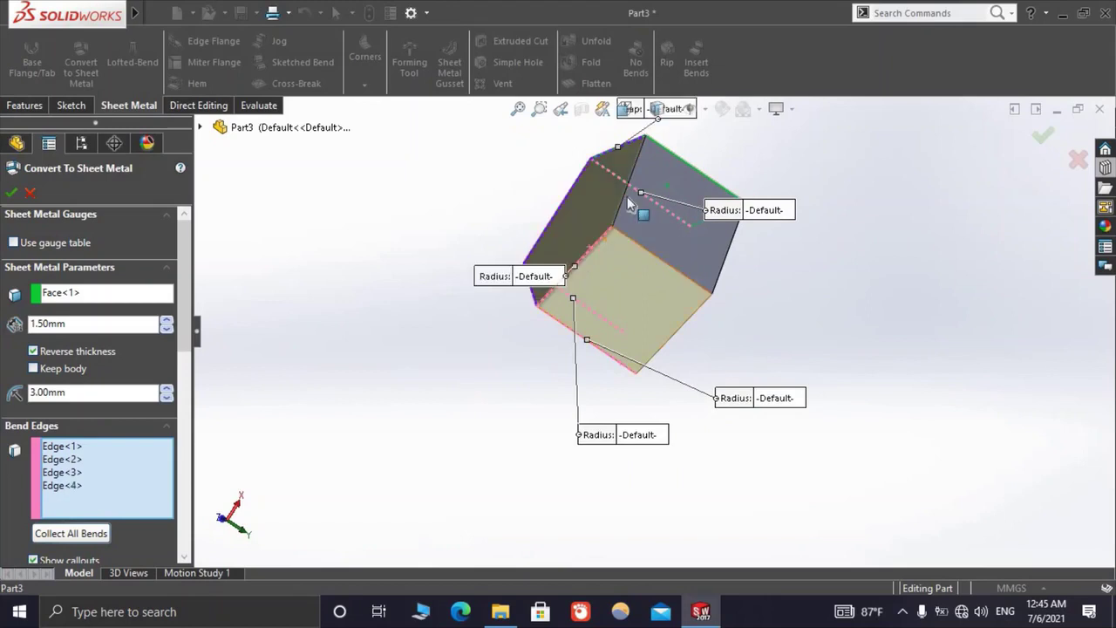
click(711, 277)
mouse_move(752, 286)
middle_down()
mouse_move(654, 306)
mouse_move(441, 319)
middle_up()
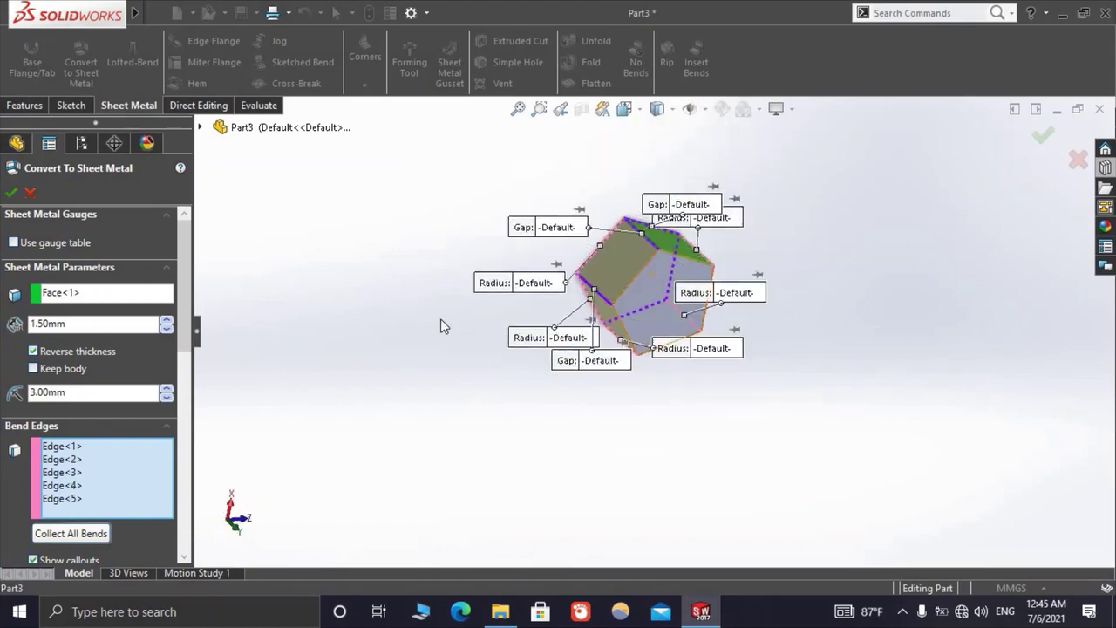
click(11, 191)
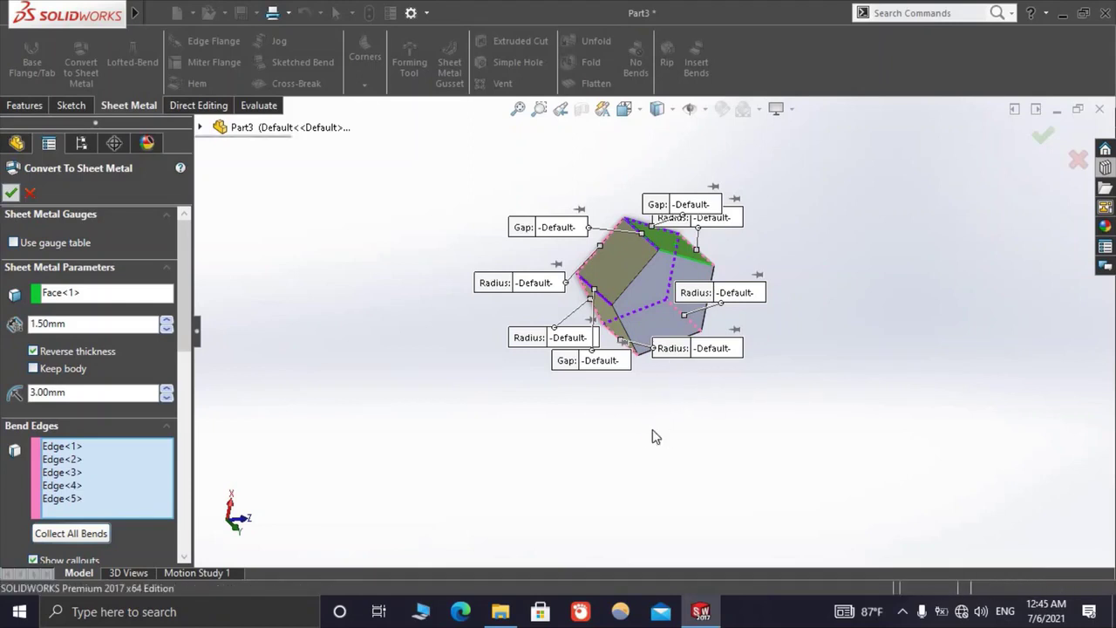
mouse_move(675, 369)
middle_down()
mouse_move(779, 491)
mouse_move(884, 444)
mouse_move(844, 359)
mouse_move(643, 304)
middle_up()
Flatten the converted part into its net, keeping the pentagon base face fixed
scroll(653, 321, down, 5)
scroll(586, 358, down, 3)
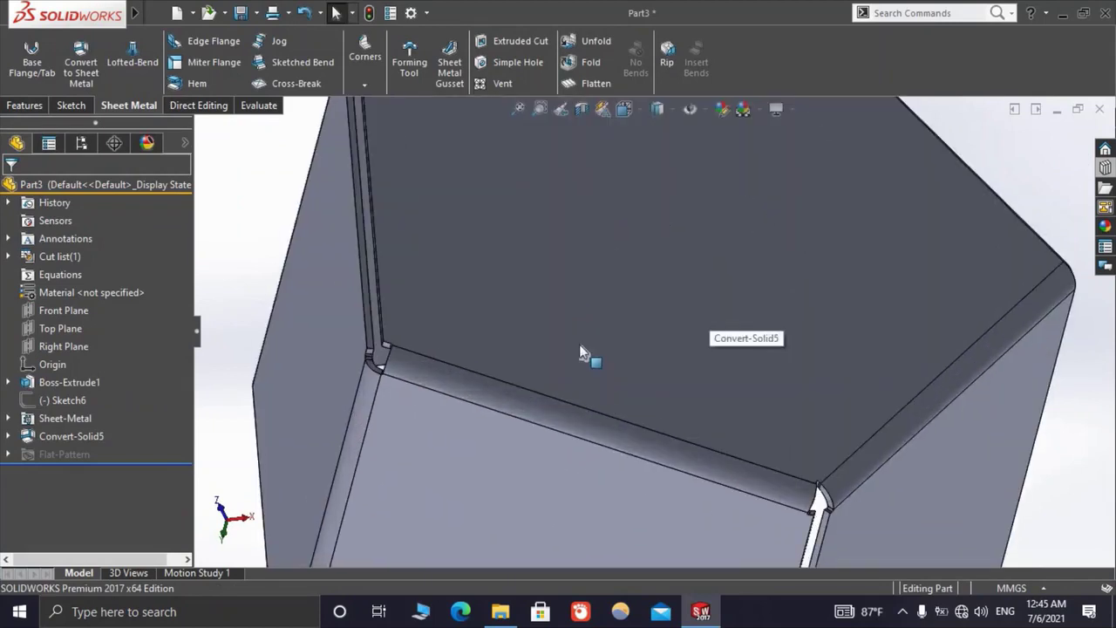
scroll(586, 357, up, 5)
scroll(688, 369, up, 3)
scroll(755, 326, up, 4)
mouse_move(633, 391)
middle_down()
mouse_move(665, 501)
mouse_move(701, 511)
mouse_move(642, 511)
mouse_move(705, 511)
middle_up()
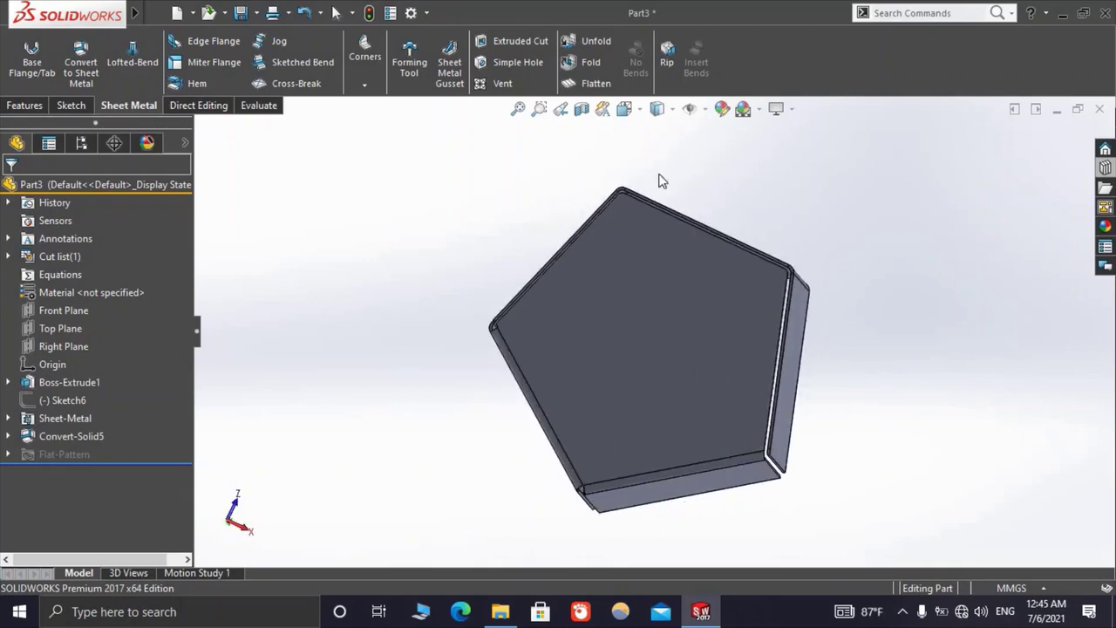
click(658, 299)
click(584, 82)
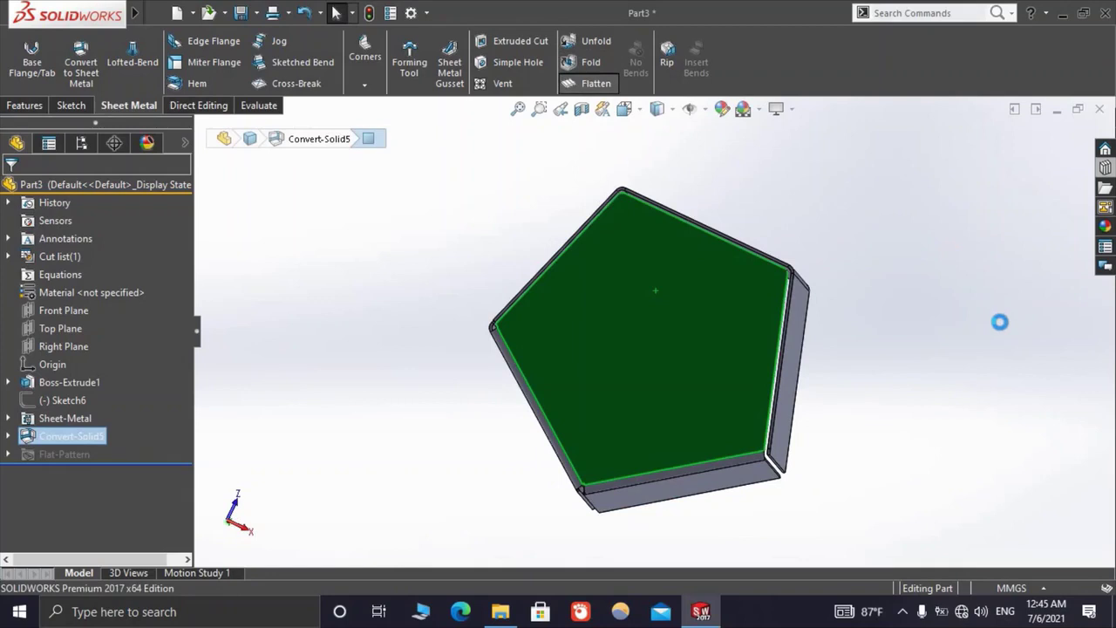
Inspect the flat net, then fold it back into the open-topped pentagonal box
mouse_move(1000, 322)
middle_down()
mouse_move(965, 284)
mouse_move(795, 249)
mouse_move(722, 176)
mouse_move(730, 255)
middle_up()
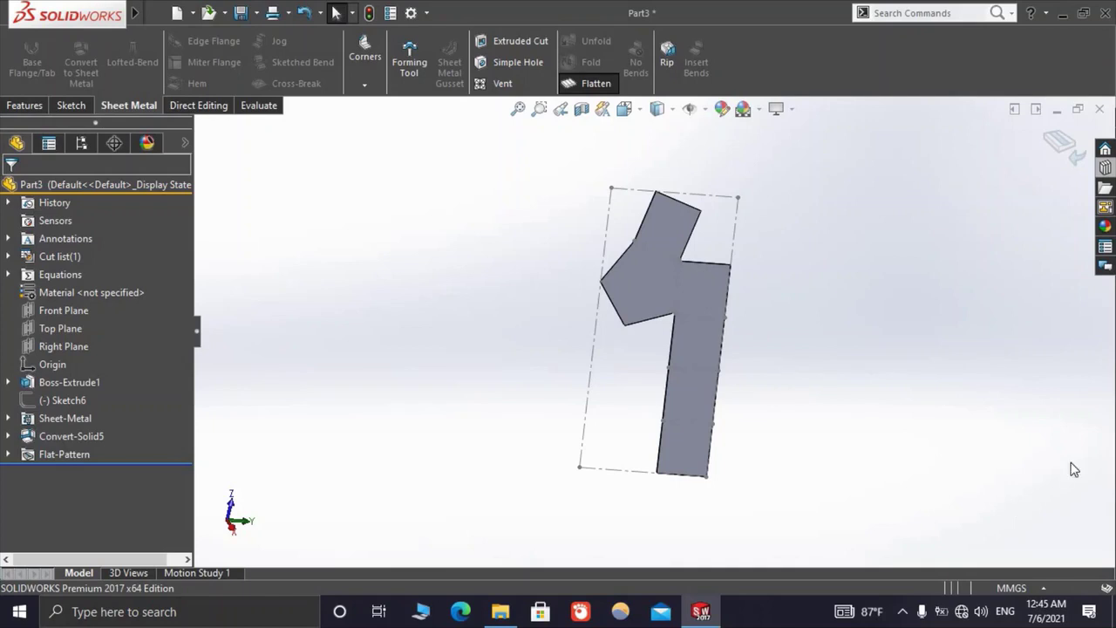
click(1066, 135)
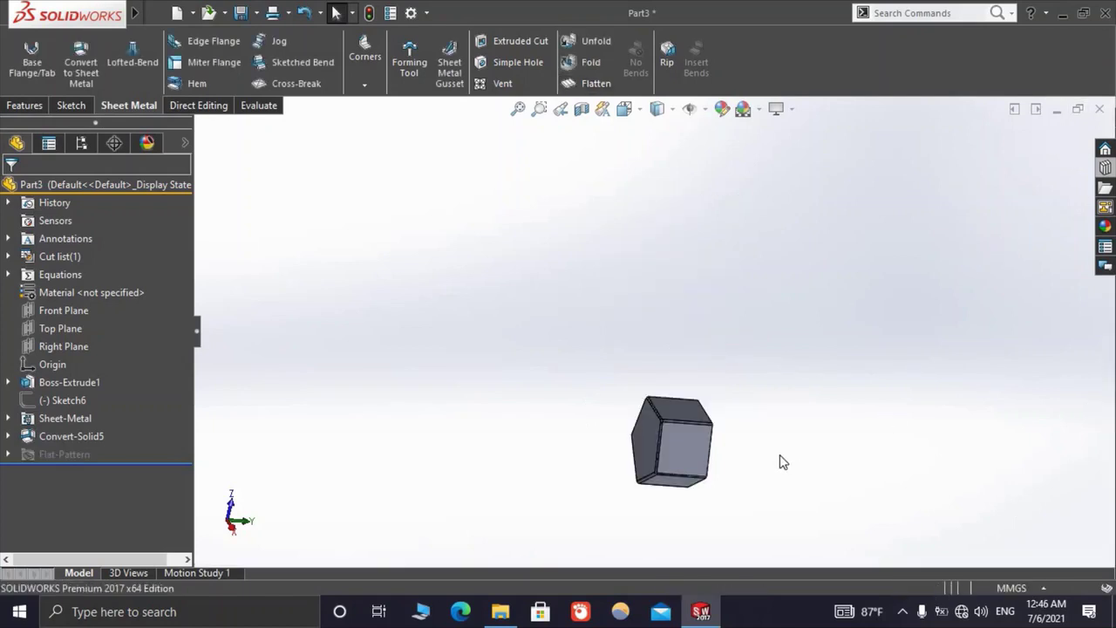
scroll(660, 388, up, 2)
scroll(647, 393, down, 5)
scroll(644, 392, down, 3)
scroll(692, 379, up, 2)
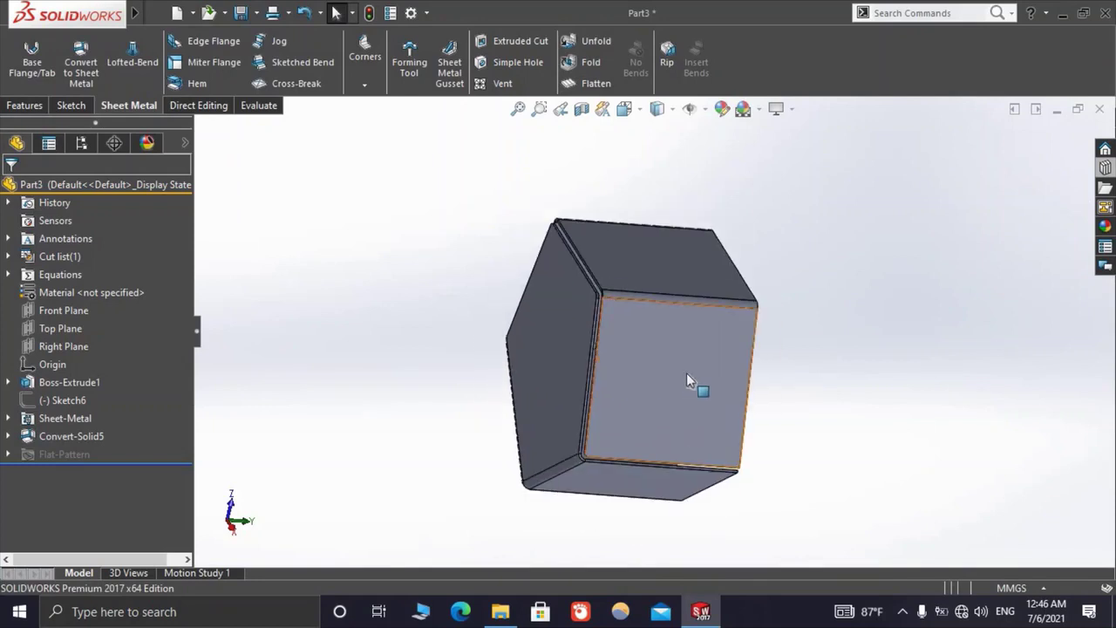
scroll(692, 378, up, 2)
mouse_move(680, 396)
middle_down()
mouse_move(565, 381)
mouse_move(549, 340)
middle_up()
scroll(517, 404, down, 3)
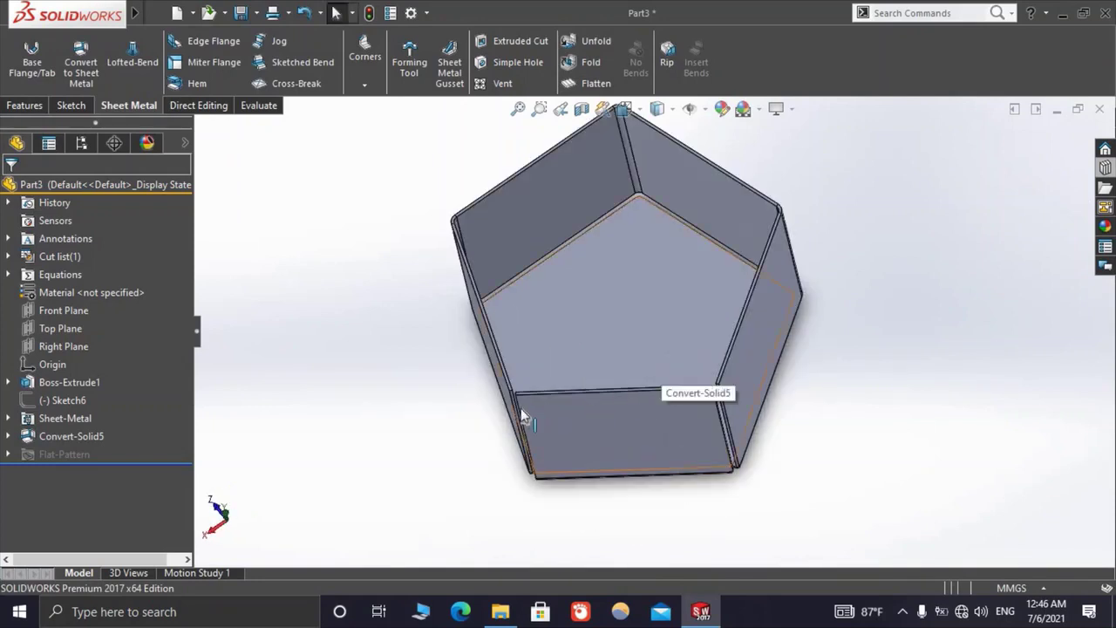
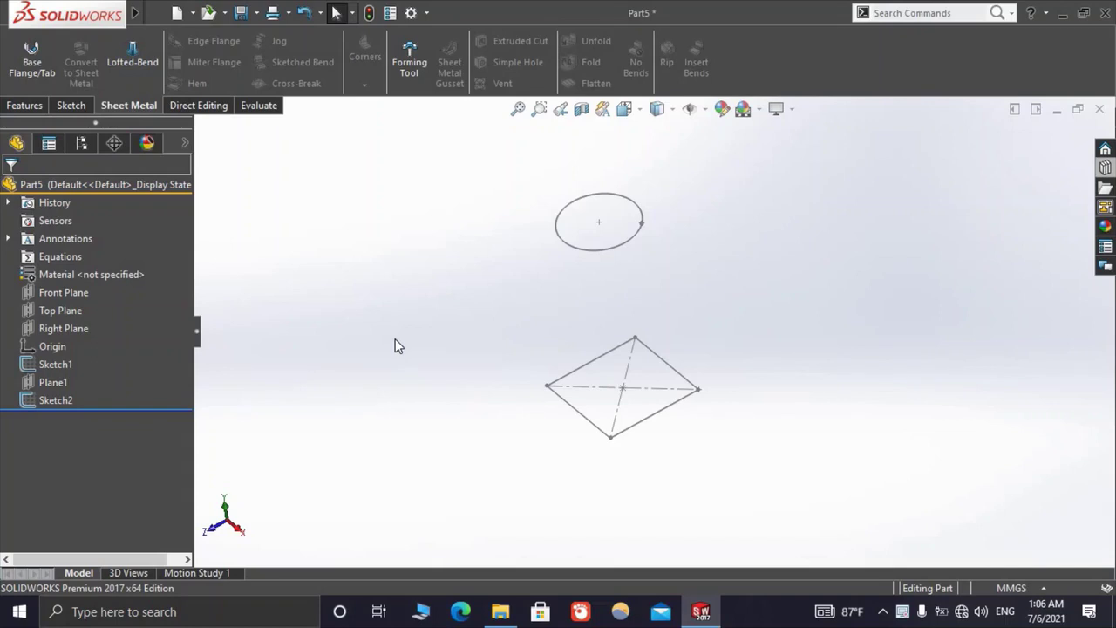
Show the Features commands and select the circle sketch on the part
click(24, 105)
click(631, 209)
ctrl+click(697, 388)
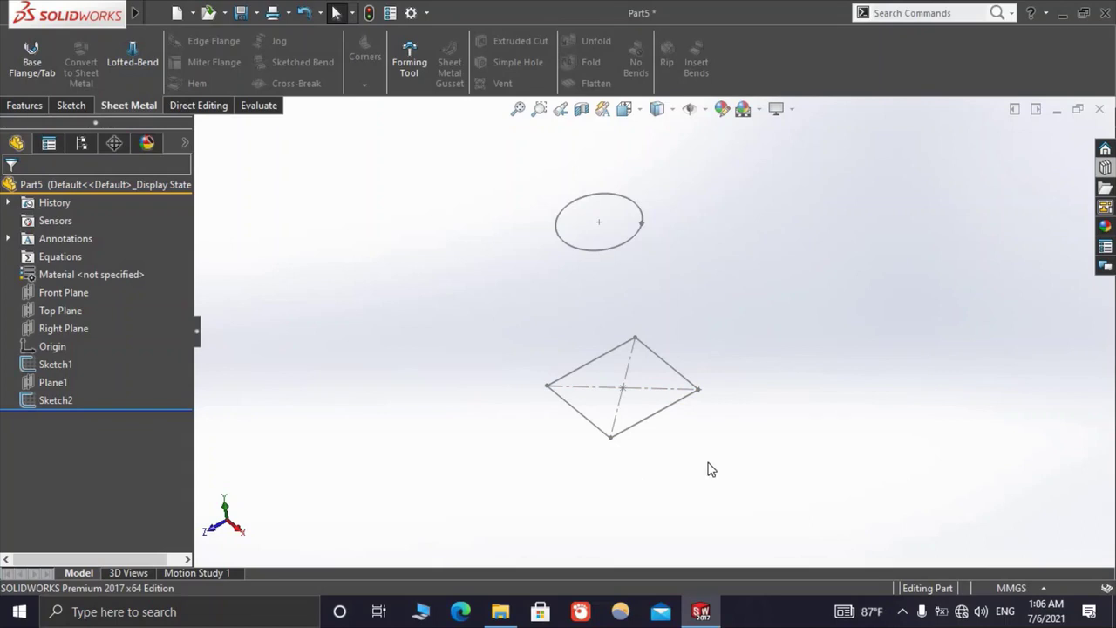
scroll(689, 388, up, 3)
scroll(636, 326, up, 3)
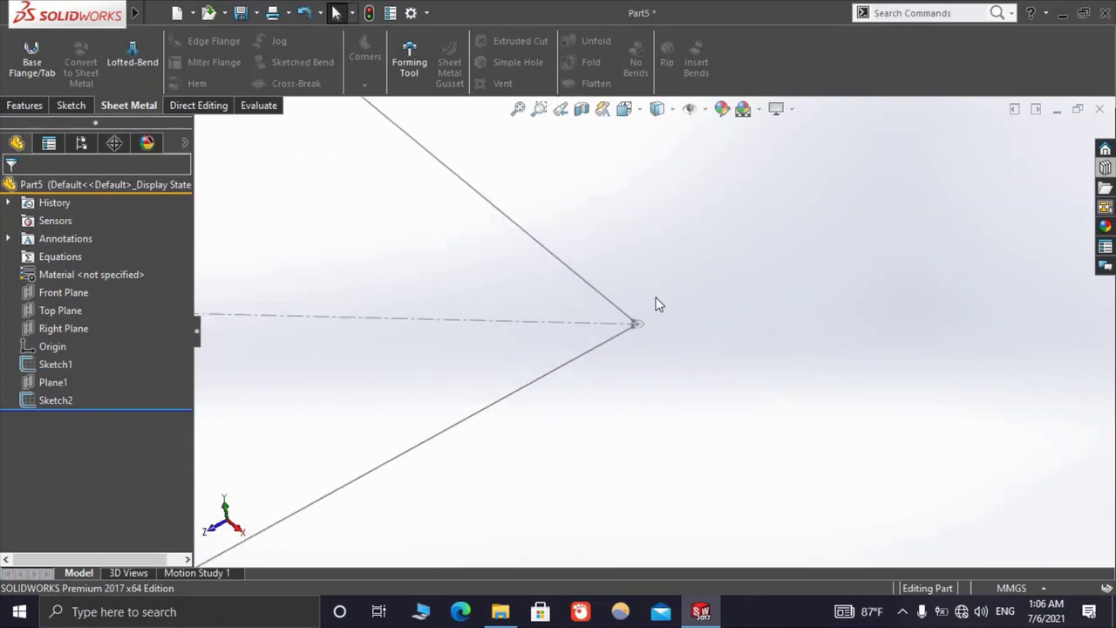
scroll(646, 319, up, 3)
scroll(677, 305, up, 2)
scroll(698, 301, down, 2)
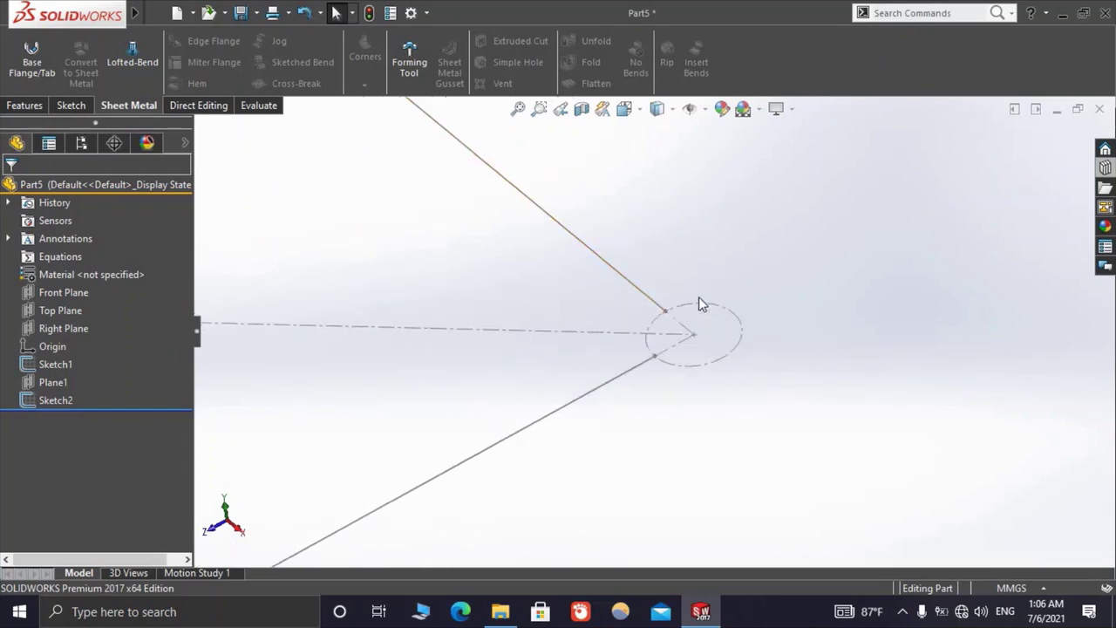
scroll(624, 304, down, 2)
scroll(523, 264, down, 2)
scroll(597, 231, down, 2)
scroll(698, 262, up, 1)
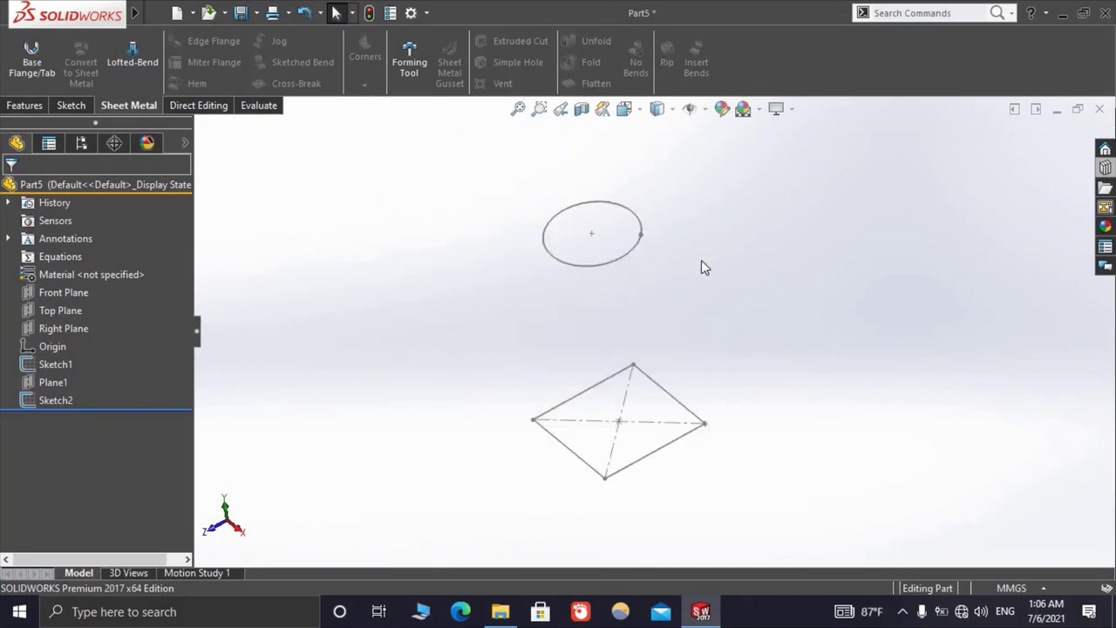
scroll(645, 309, up, 3)
scroll(558, 345, up, 2)
scroll(366, 419, down, 1)
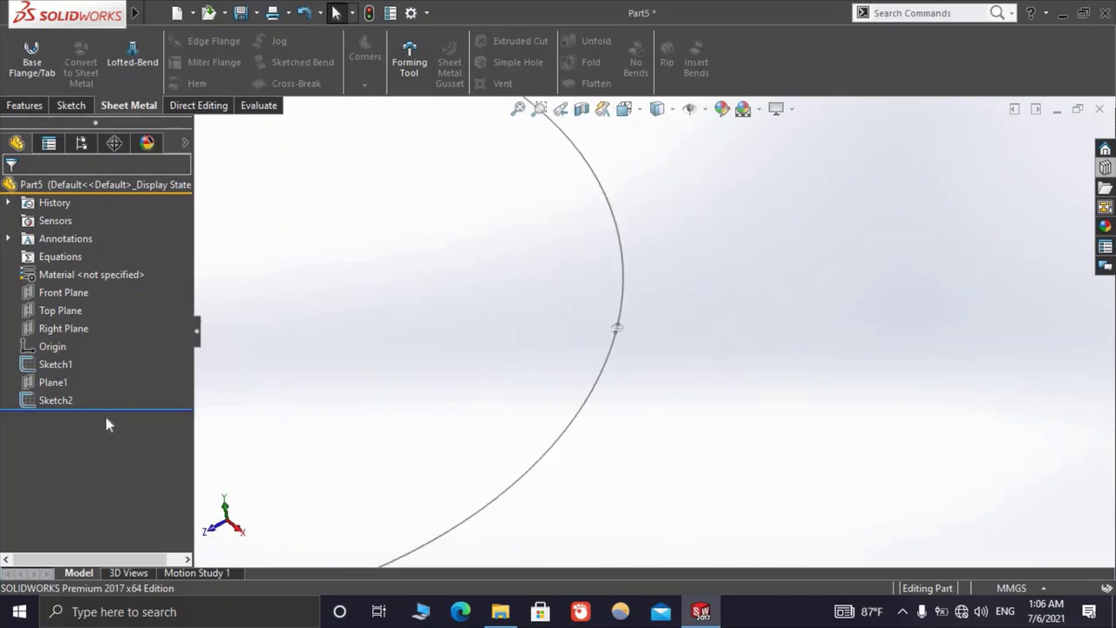
scroll(628, 399, down, 3)
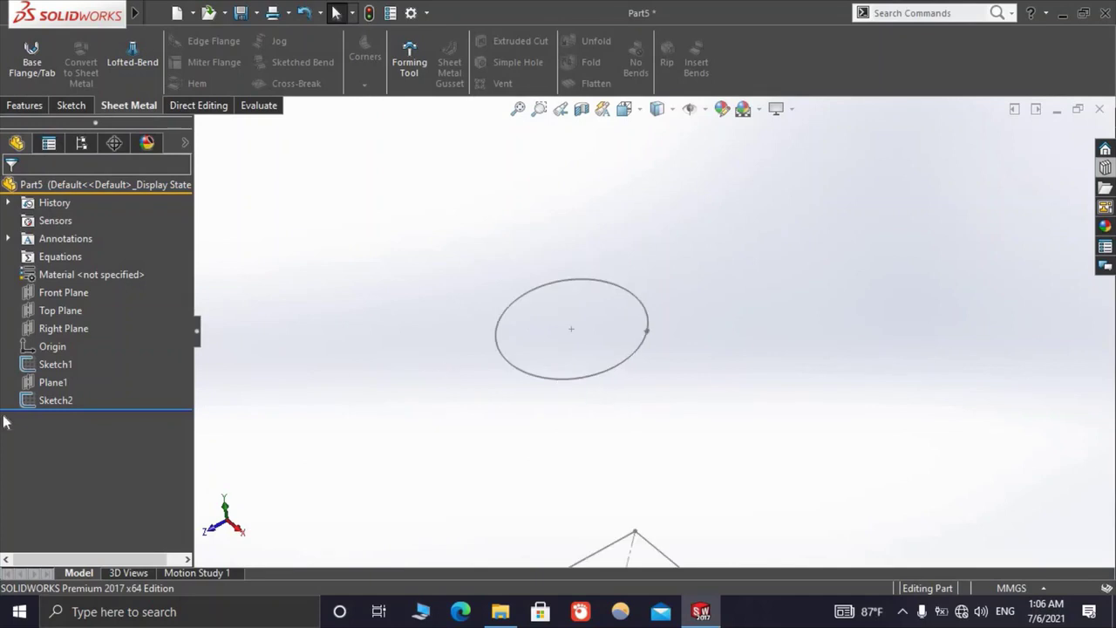
Check the square base Sketch1 in a Normal To view, then orbit to see both sketches
click(42, 368)
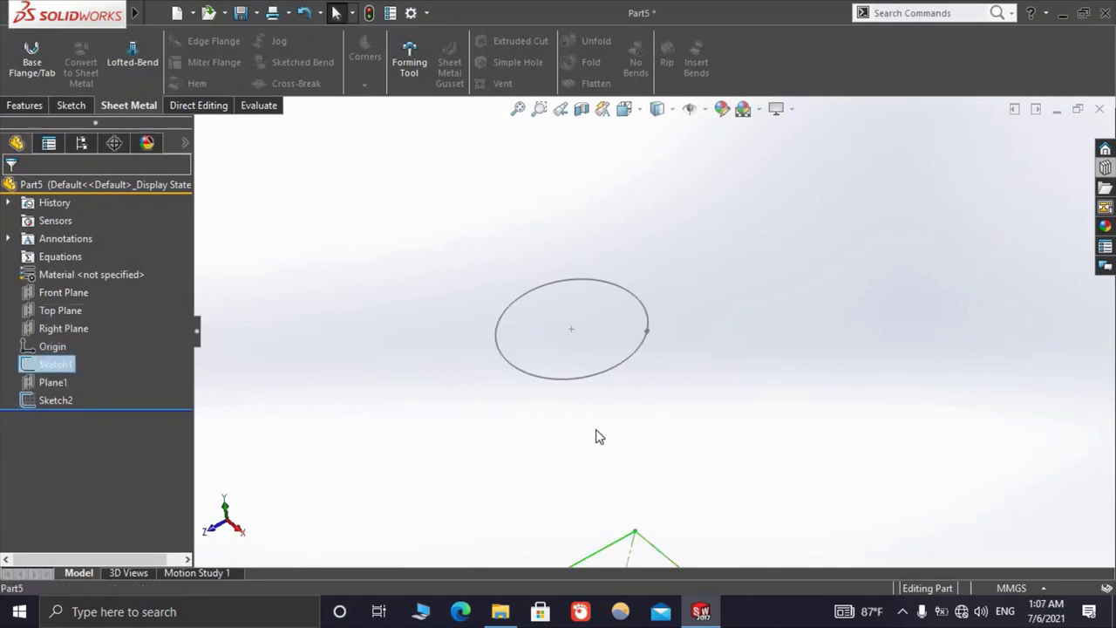
scroll(733, 444, down, 3)
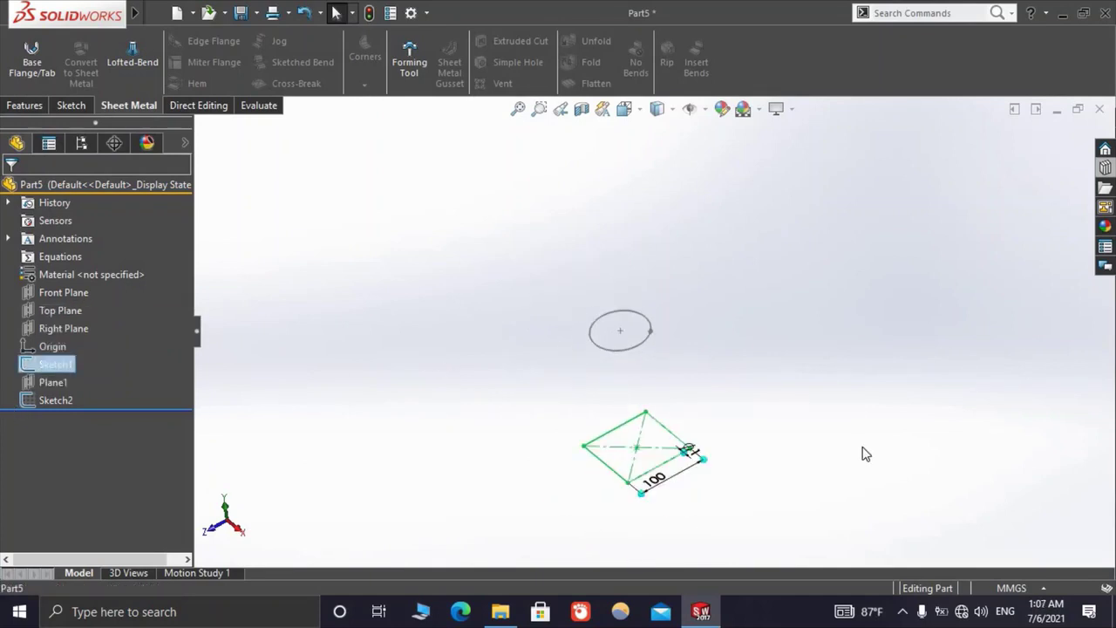
key(ctrl+8)
click(874, 256)
scroll(711, 261, down, 3)
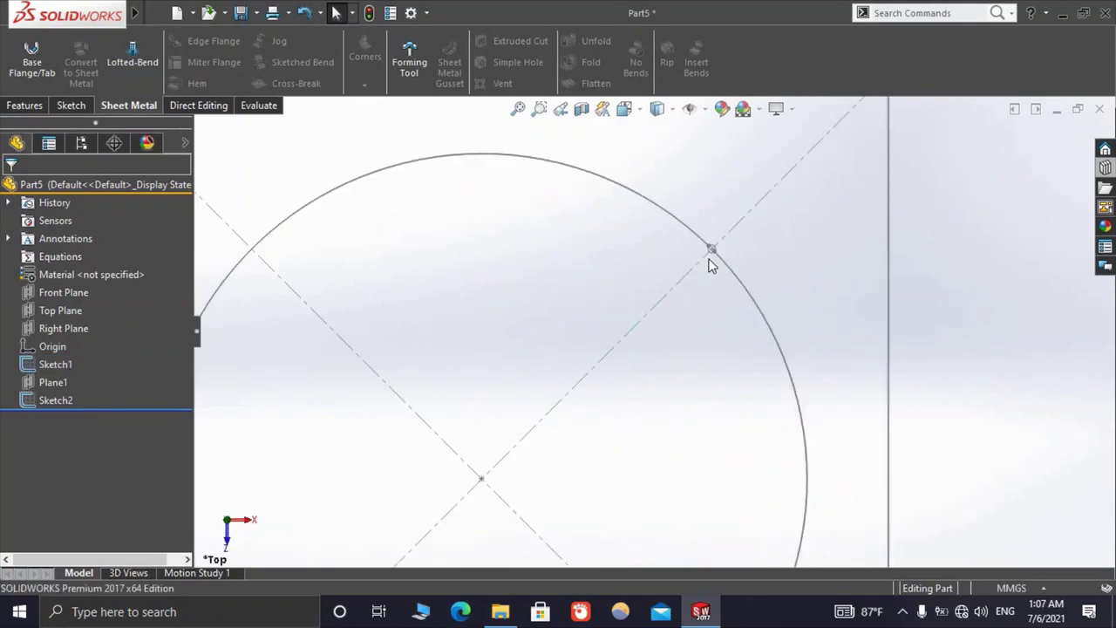
scroll(792, 235, down, 1)
scroll(789, 252, up, 4)
scroll(759, 305, down, 2)
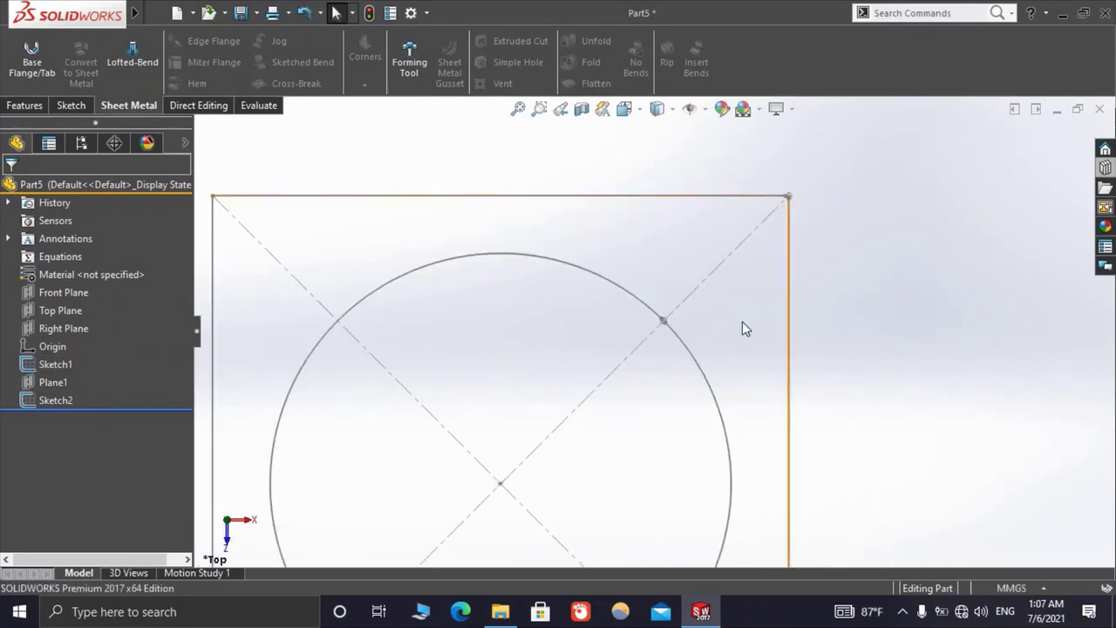
scroll(623, 339, up, 5)
mouse_move(622, 339)
middle_down()
mouse_move(665, 428)
mouse_move(622, 443)
middle_up()
mouse_move(592, 366)
middle_down()
mouse_move(550, 381)
mouse_move(561, 376)
mouse_move(570, 435)
mouse_move(561, 399)
mouse_move(500, 368)
middle_up()
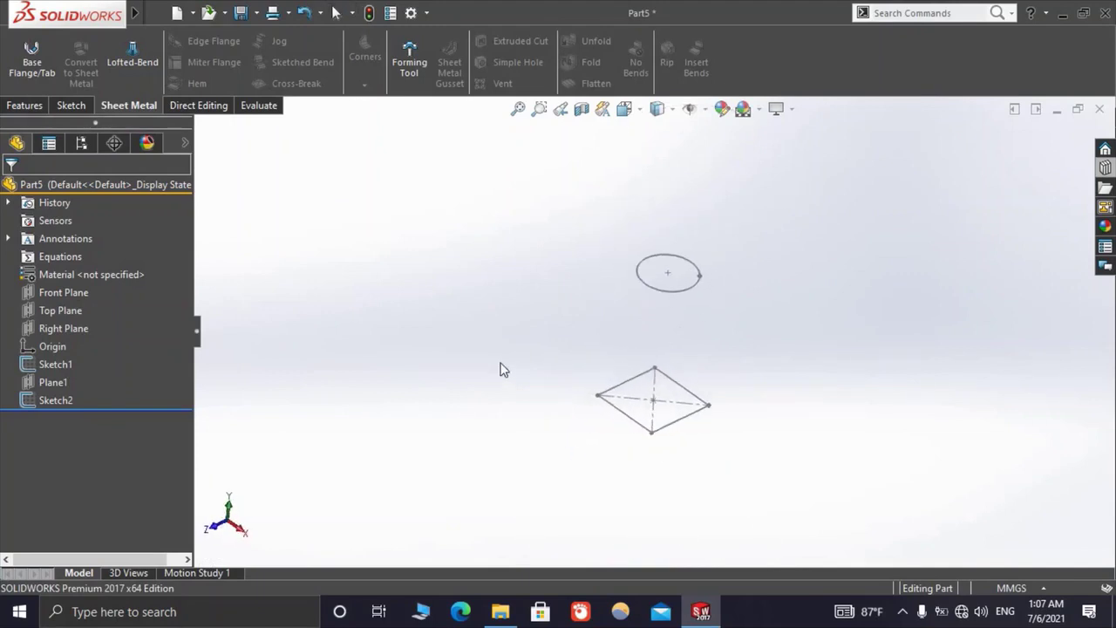
Start a Lofted-Bend feature with the circle sketch Sketch2 as its first profile
click(113, 69)
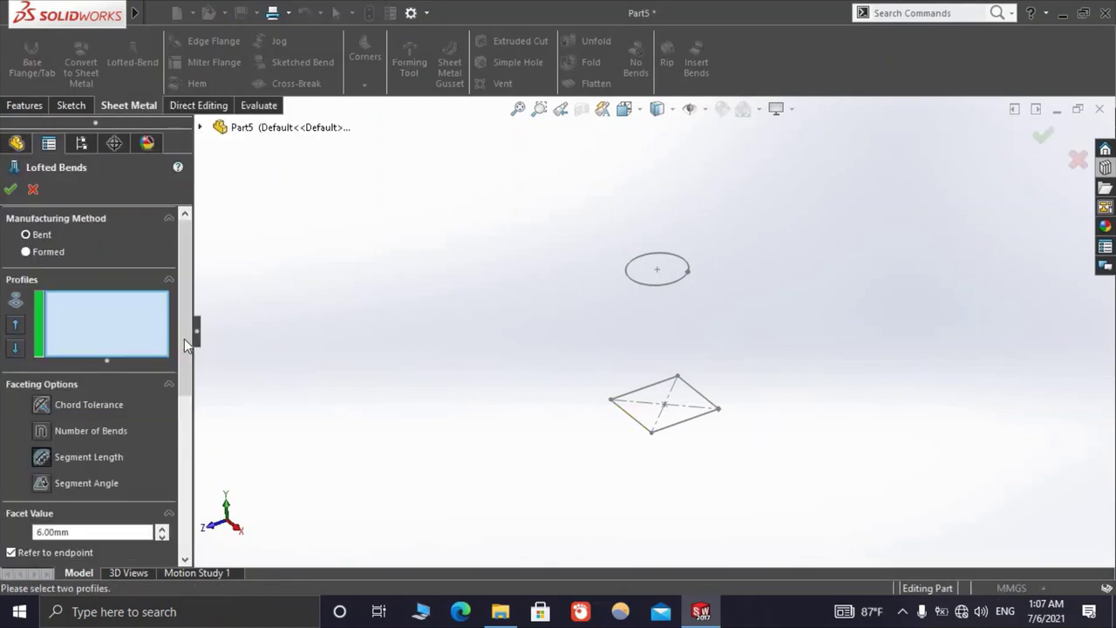
scroll(166, 496, down, 5)
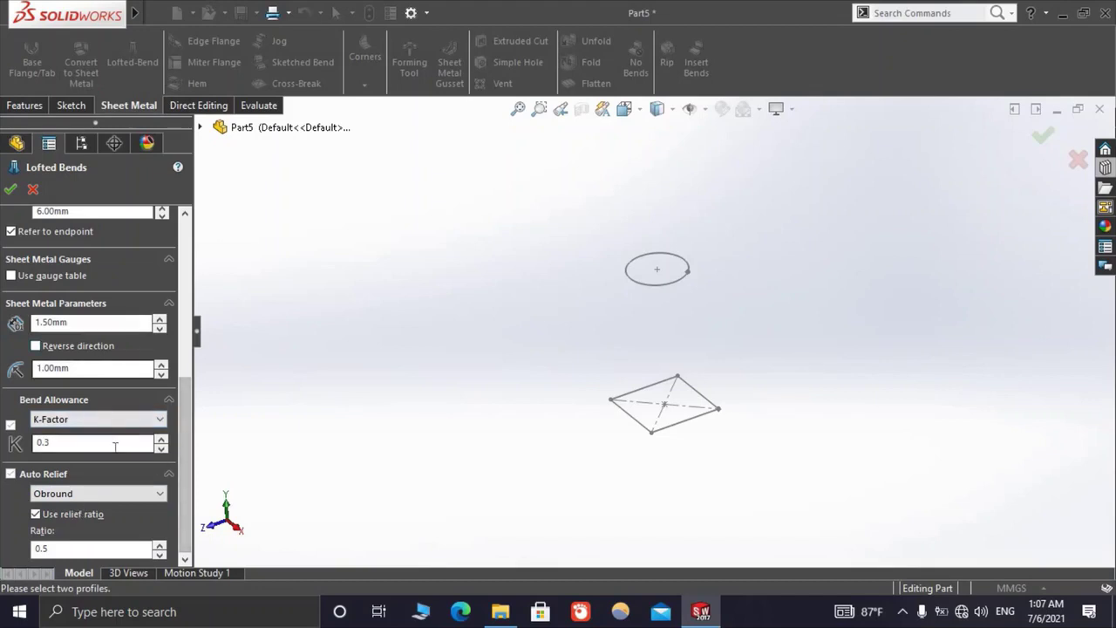
scroll(185, 331, up, 3)
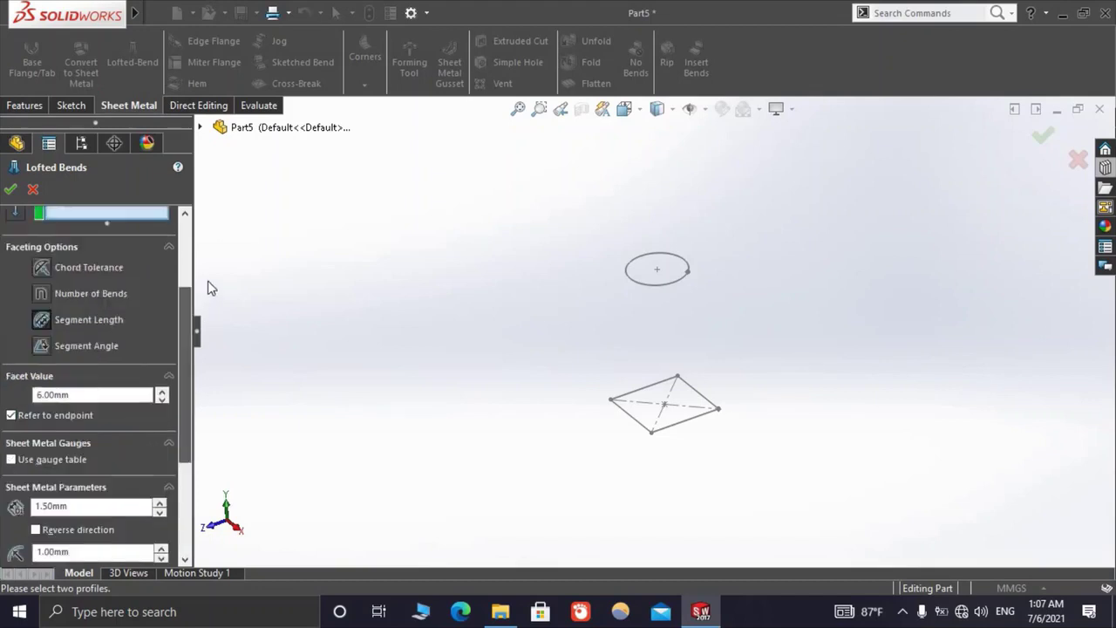
click(634, 280)
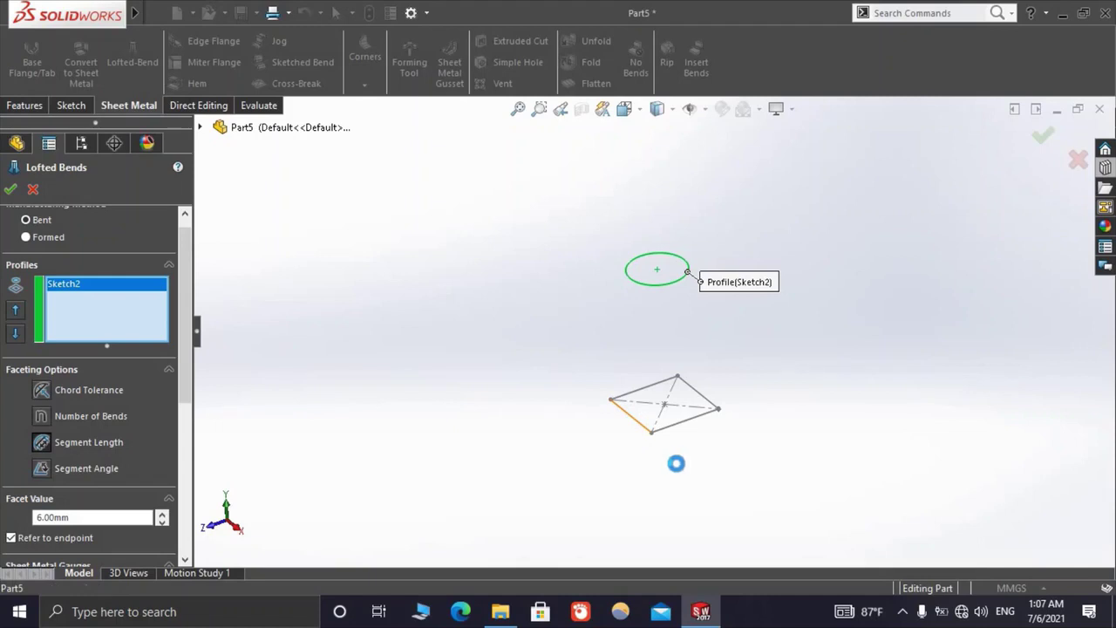
Add the square base Sketch1 as the second profile and pick a faceting option at 0.50mm
click(673, 462)
click(642, 429)
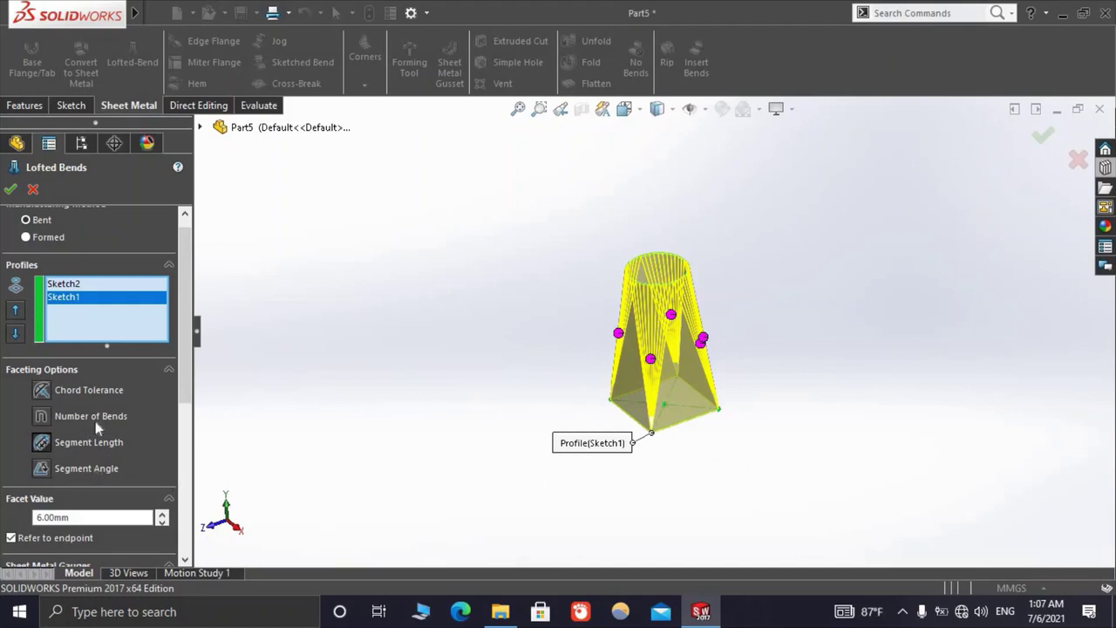
click(41, 392)
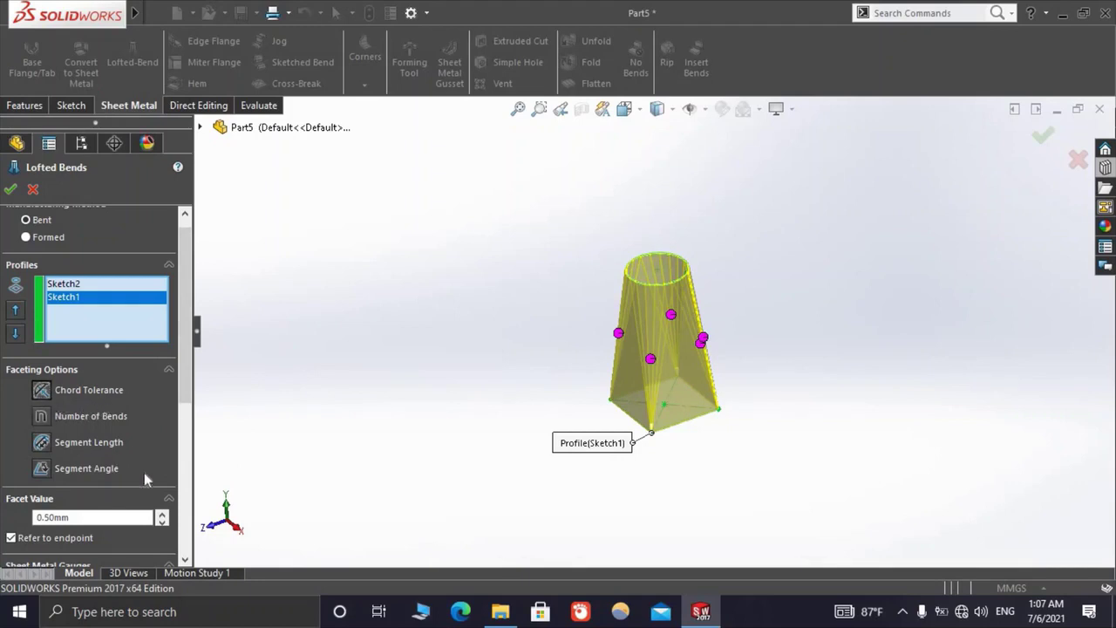
scroll(687, 300, down, 3)
scroll(741, 320, down, 3)
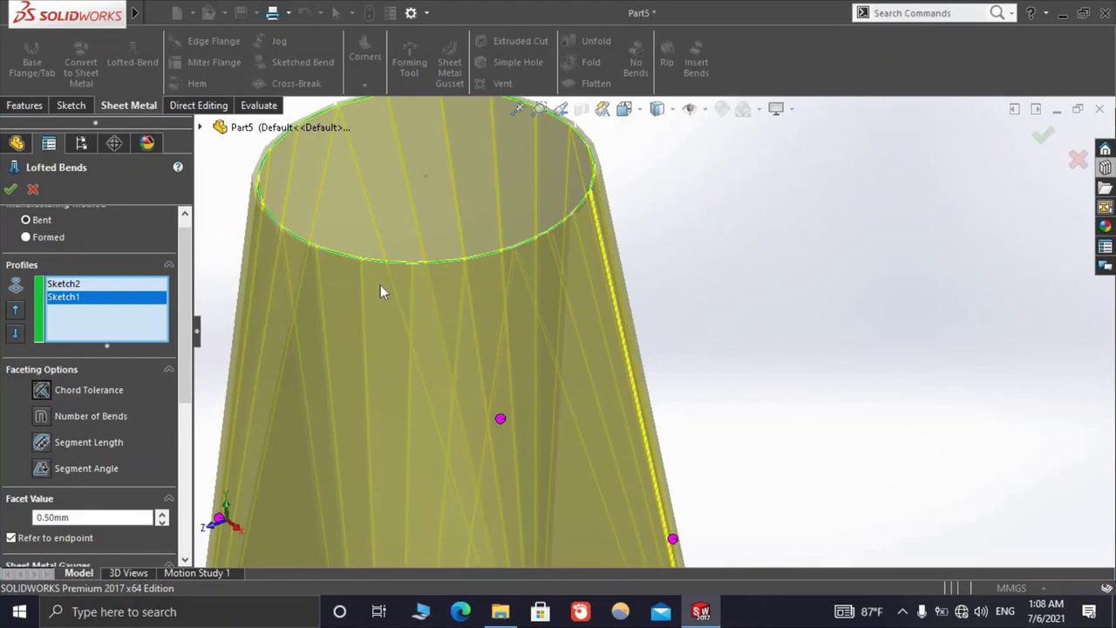
scroll(427, 284, up, 3)
scroll(607, 309, down, 3)
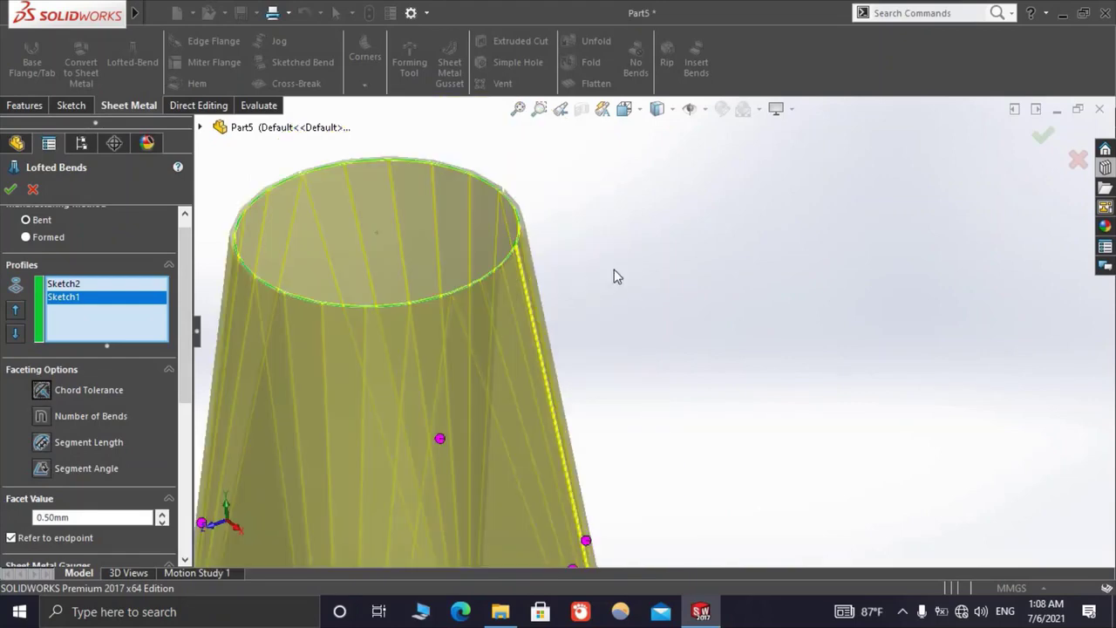
Orbit and zoom the lofted-bend preview to inspect the circular rim facets
mouse_move(616, 274)
middle_down()
mouse_move(564, 281)
mouse_move(605, 401)
middle_up()
scroll(674, 498, up, 5)
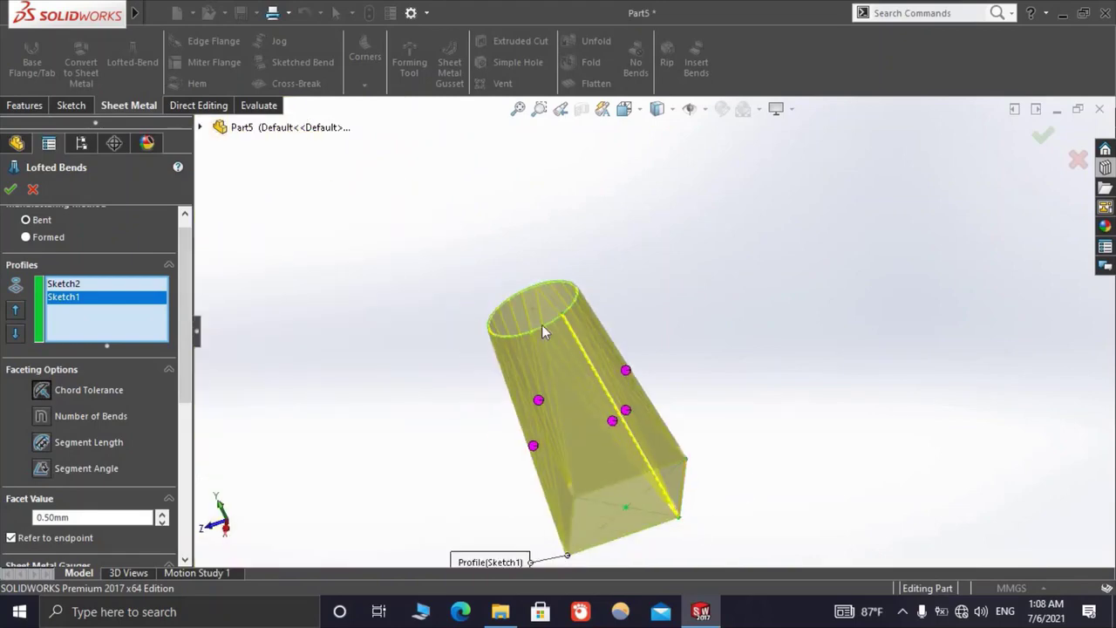
scroll(530, 360, down, 2)
scroll(579, 314, down, 3)
scroll(584, 349, down, 2)
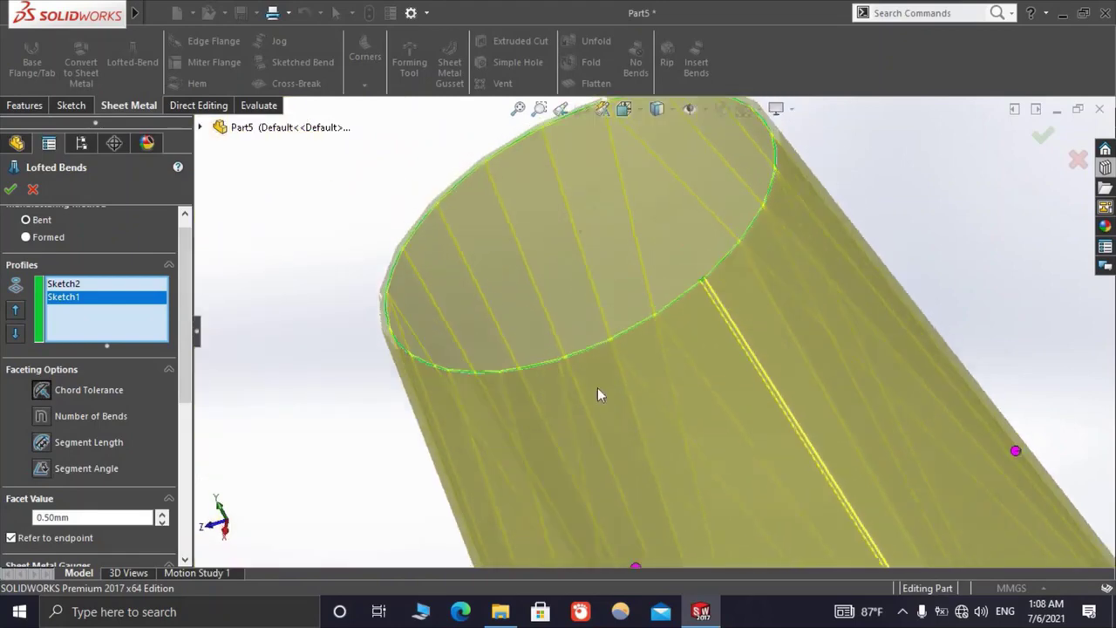
middle_drag(597, 395, 610, 435)
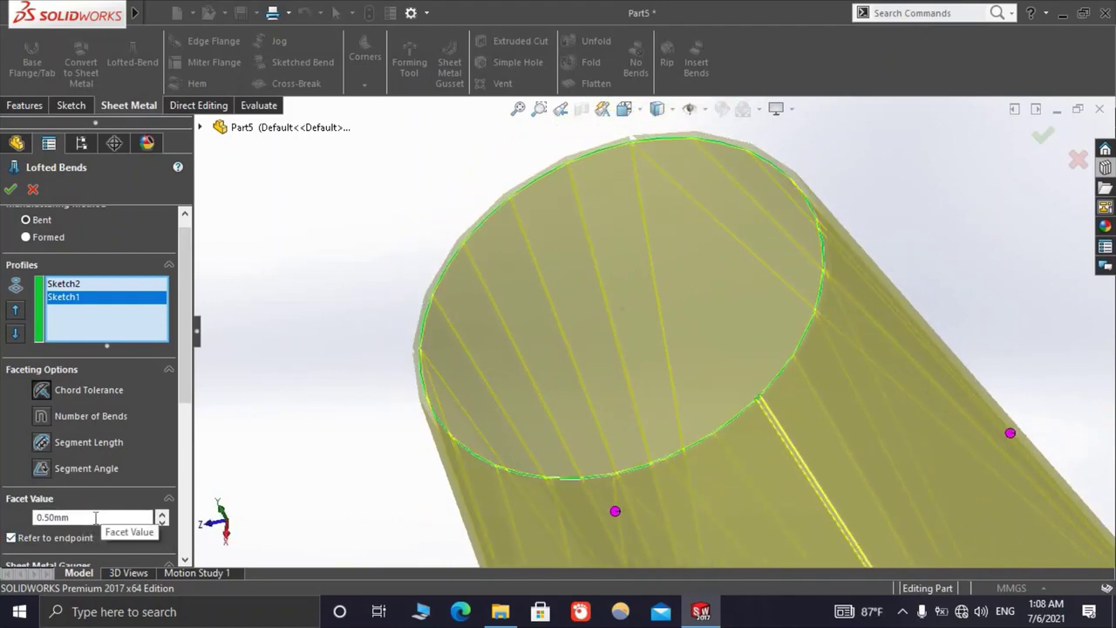
mouse_move(957, 443)
middle_down()
mouse_move(758, 385)
mouse_move(700, 387)
mouse_move(787, 480)
mouse_move(721, 459)
middle_up()
scroll(685, 448, down, 2)
scroll(762, 453, down, 2)
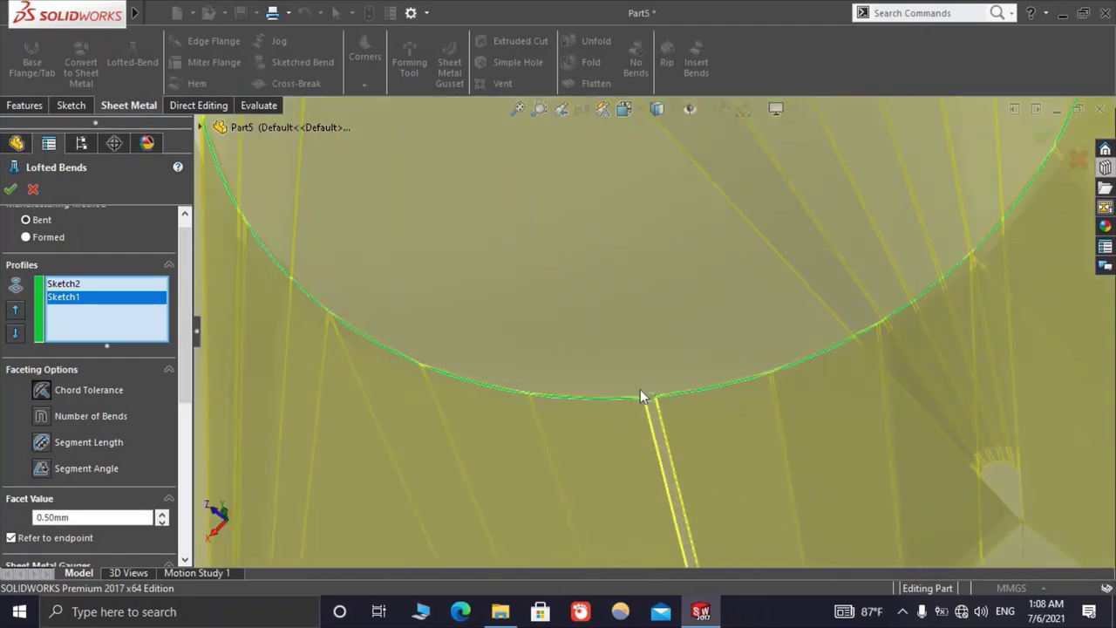
scroll(643, 396, down, 2)
scroll(641, 420, down, 2)
scroll(503, 444, up, 4)
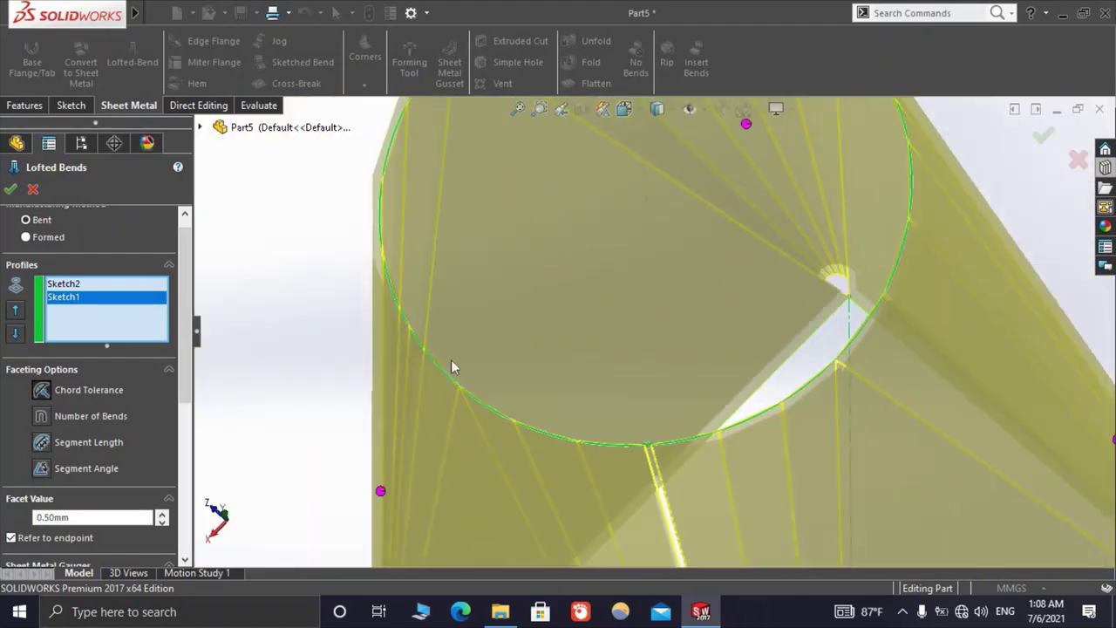
scroll(632, 275, up, 5)
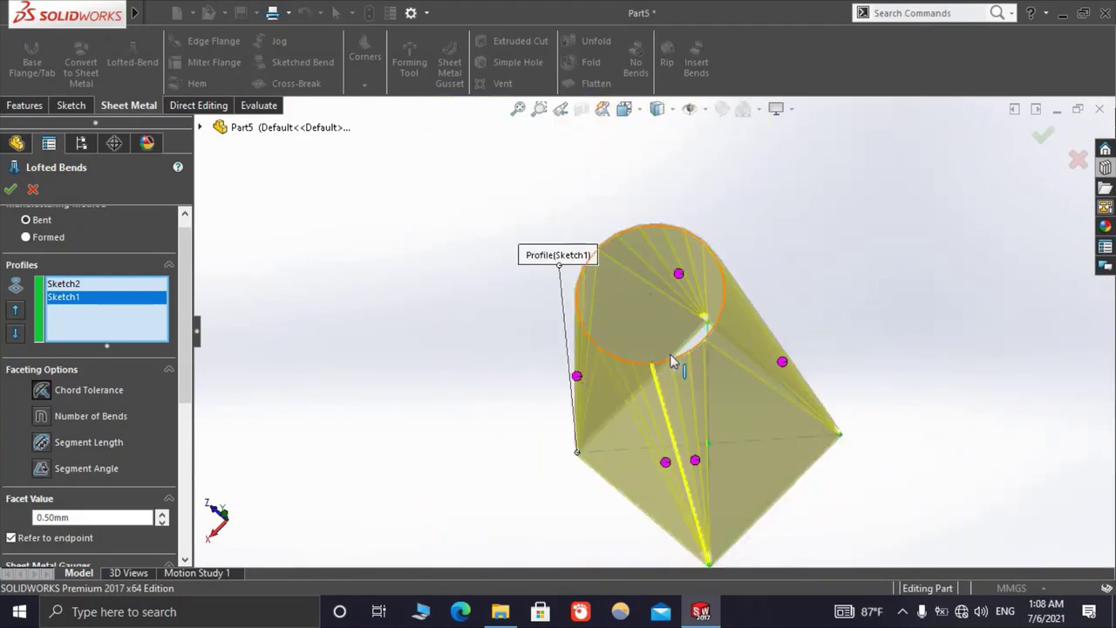
scroll(645, 362, down, 2)
scroll(480, 410, down, 2)
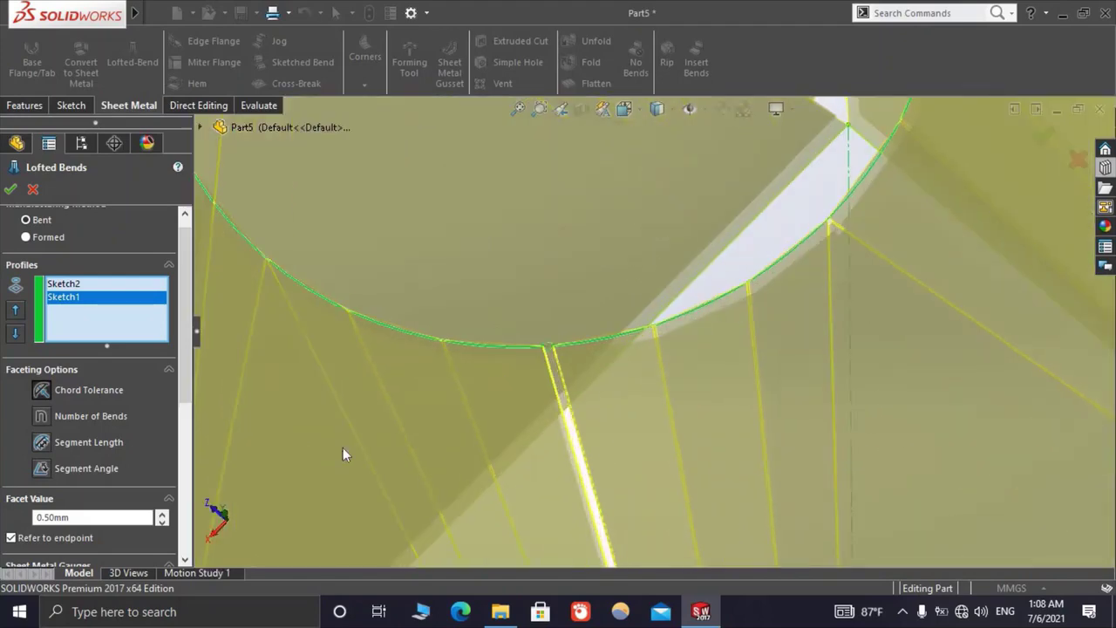
scroll(343, 448, down, 1)
Try a 2.00mm facet value and turn the cone upright to view the coarser preview
double_click(65, 517)
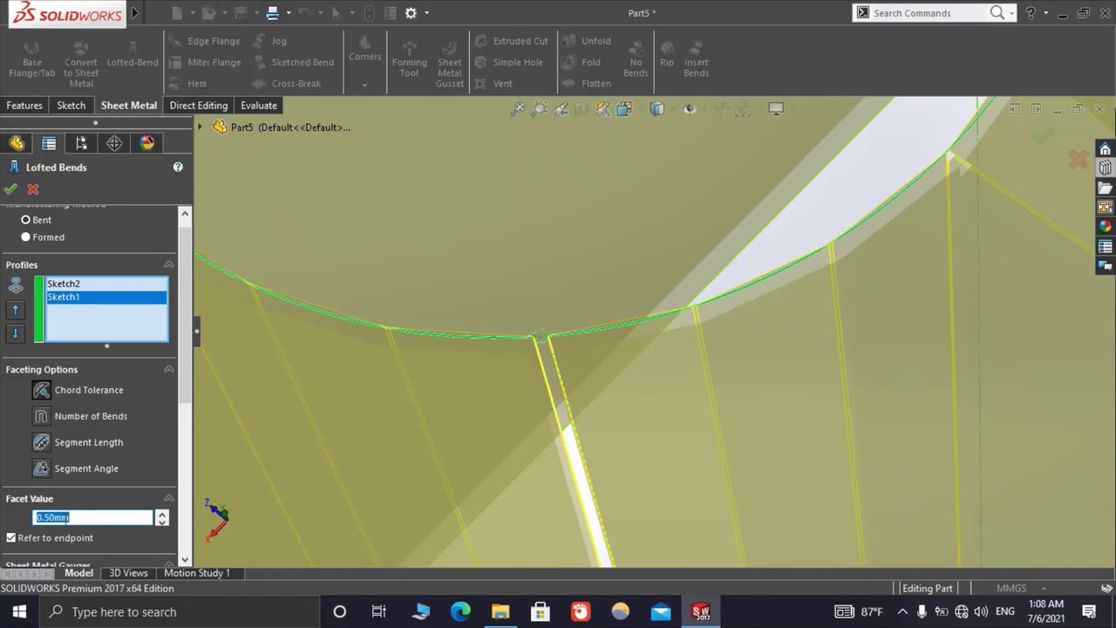
text(2)
key(Return)
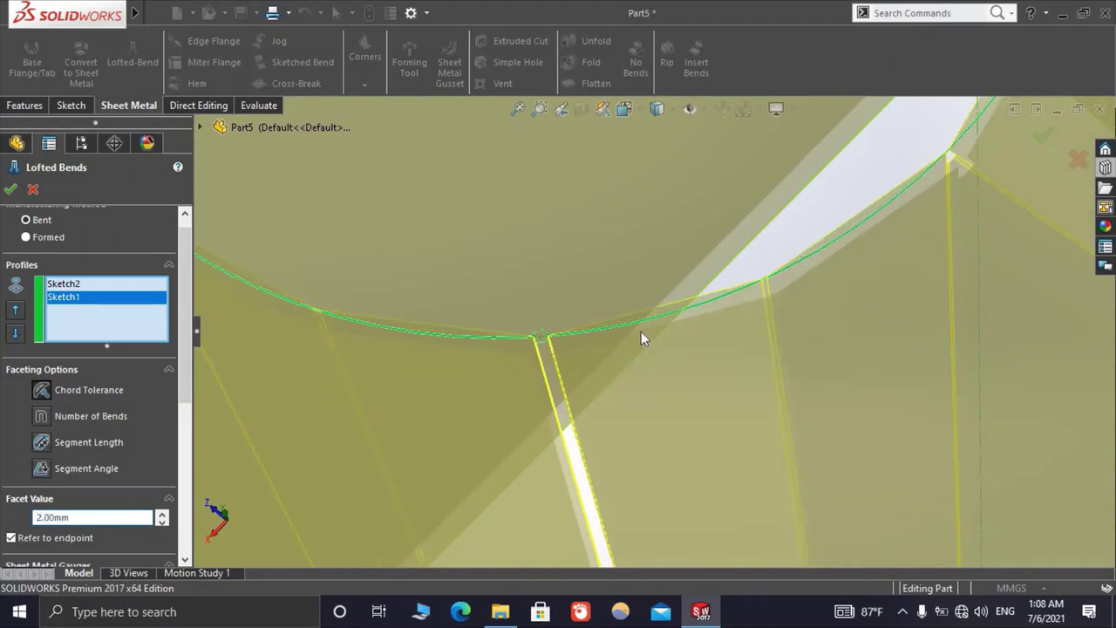
scroll(645, 336, up, 5)
mouse_move(668, 319)
middle_down()
mouse_move(542, 266)
mouse_move(475, 216)
mouse_move(627, 296)
middle_up()
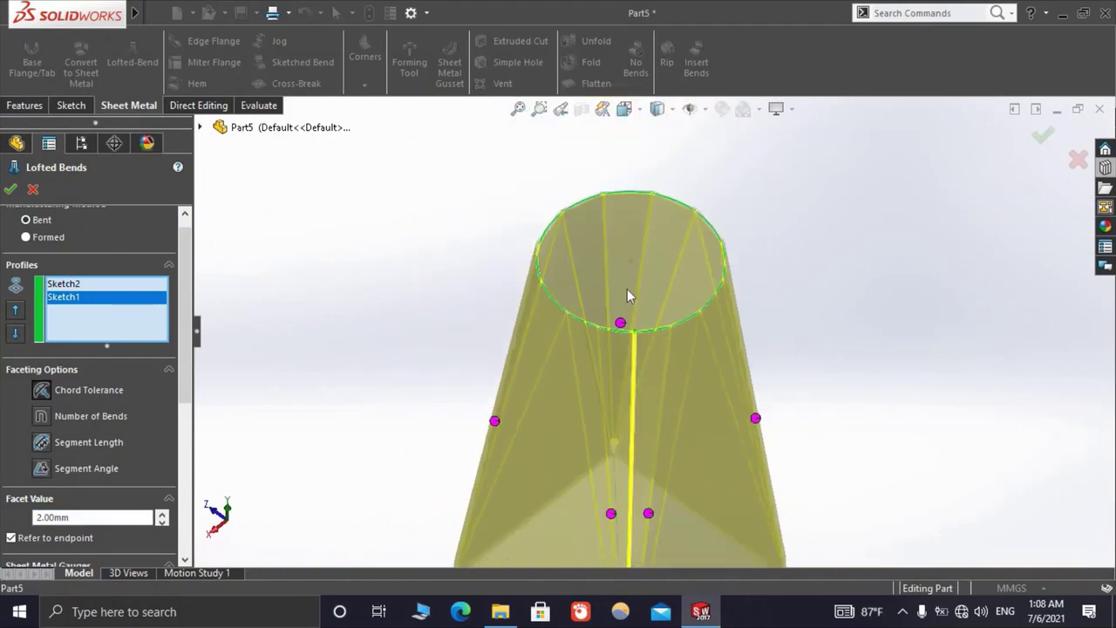
scroll(621, 288, down, 2)
scroll(645, 290, down, 2)
scroll(658, 294, down, 2)
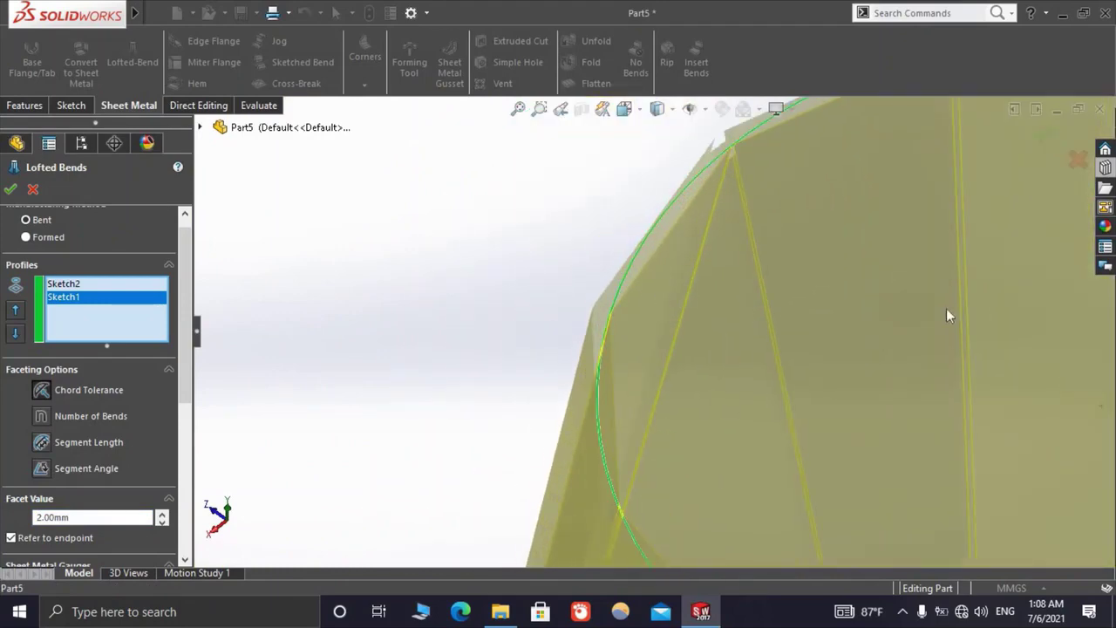
scroll(872, 301, up, 3)
scroll(749, 366, up, 2)
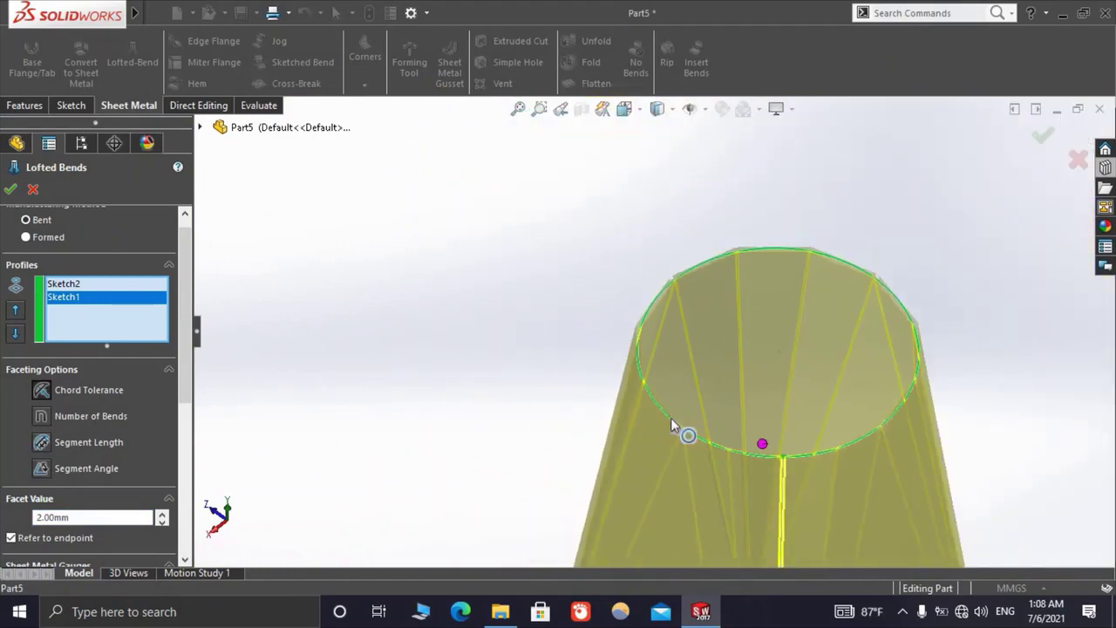
Set the facet value back to 0.50mm and zoom to check the denser bend lines
triple_click(135, 517)
text(0.5)
key(Return)
scroll(762, 443, up, 3)
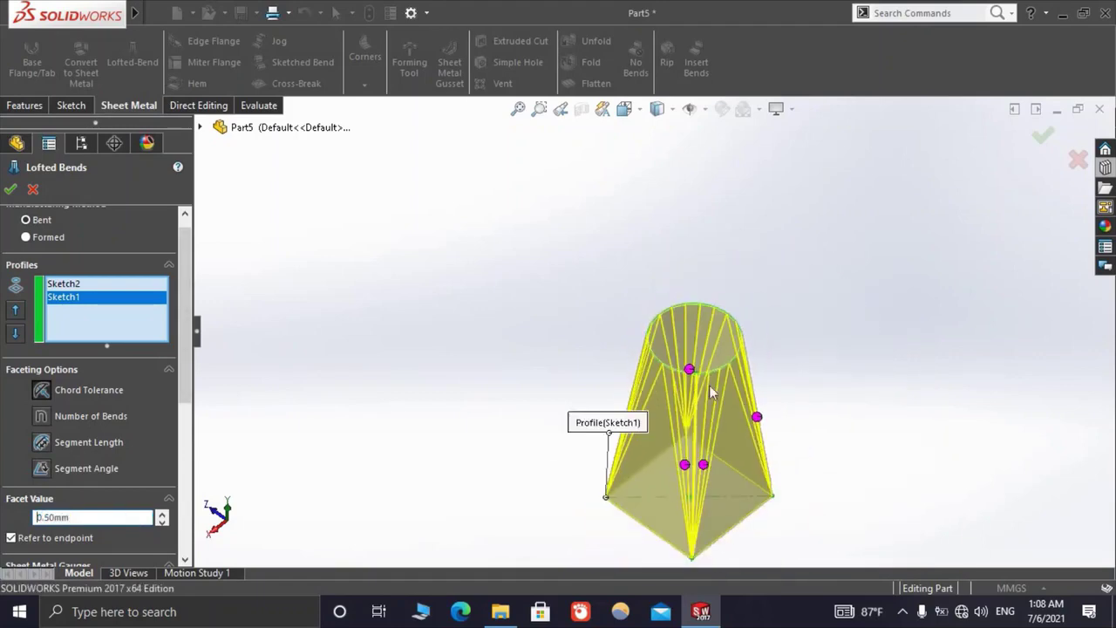
scroll(628, 275, down, 3)
scroll(671, 296, down, 2)
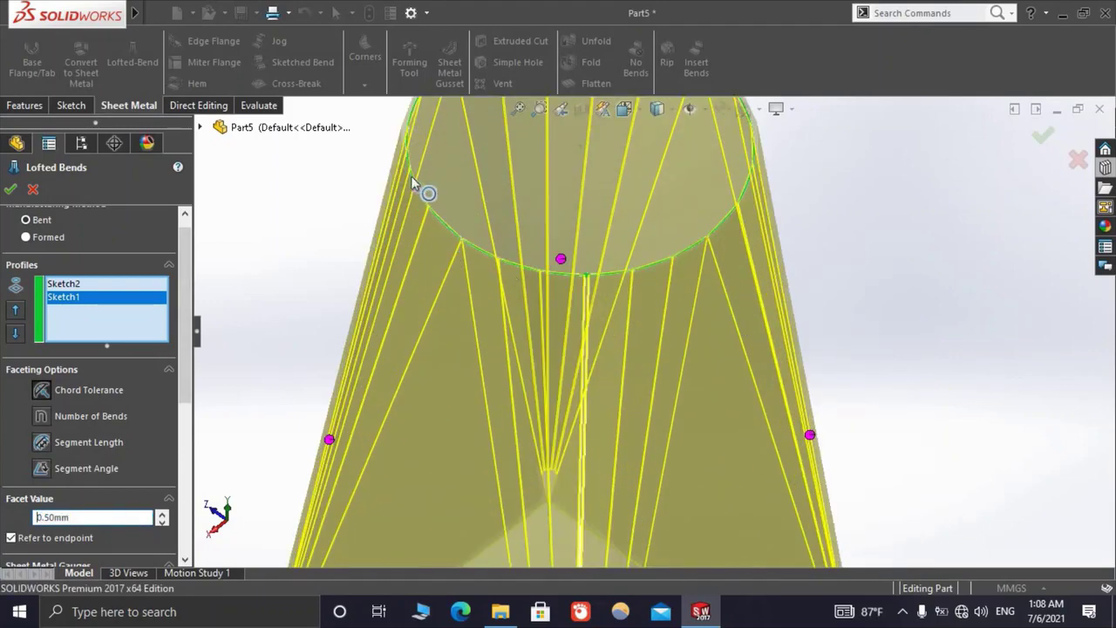
scroll(708, 280, up, 3)
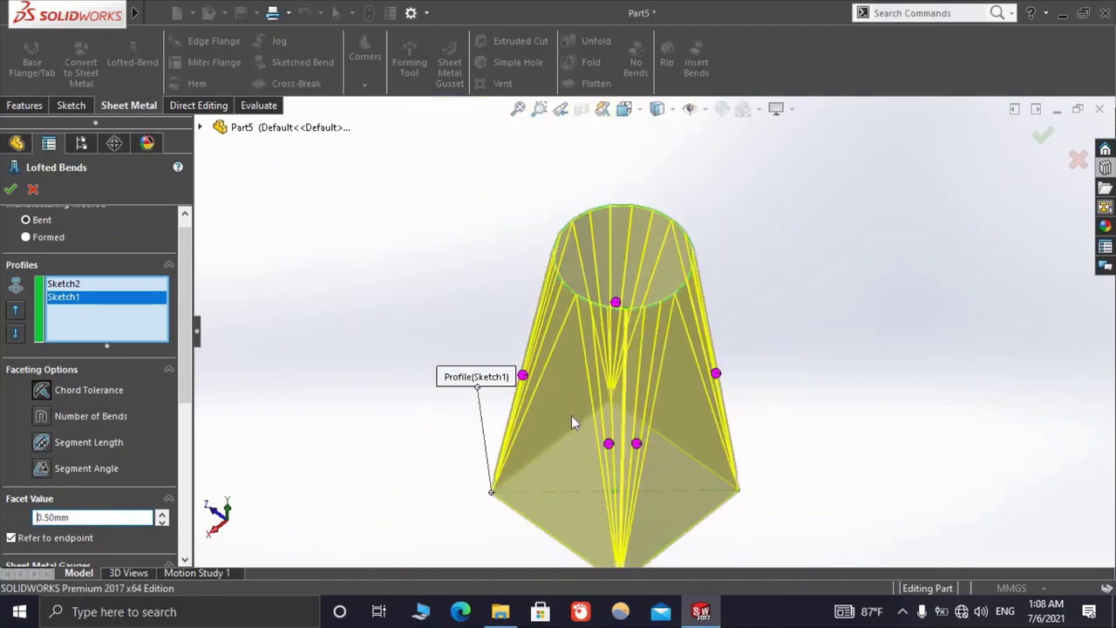
Try Number of Bends faceting, then Segment Length with an 8.00mm facet value
click(48, 422)
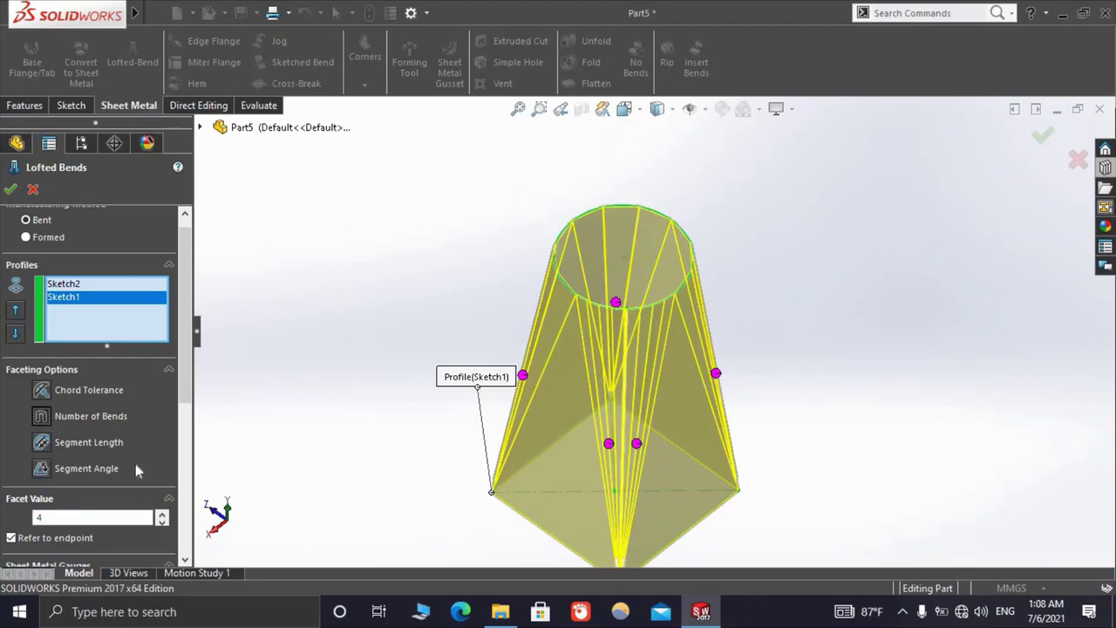
scroll(646, 448, down, 1)
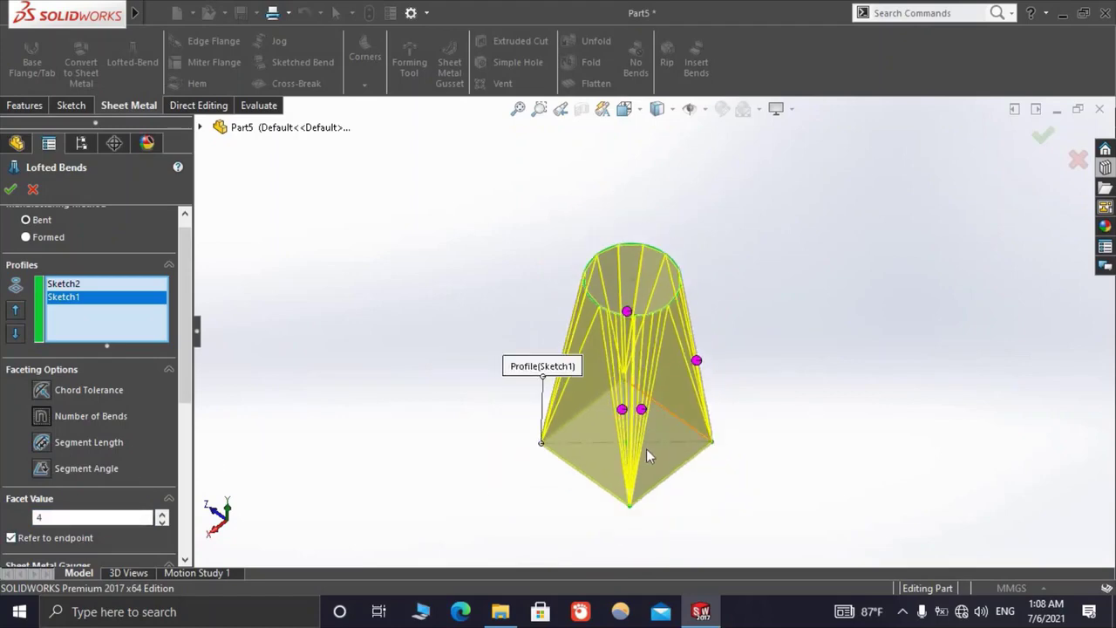
scroll(619, 413, down, 2)
scroll(619, 413, up, 2)
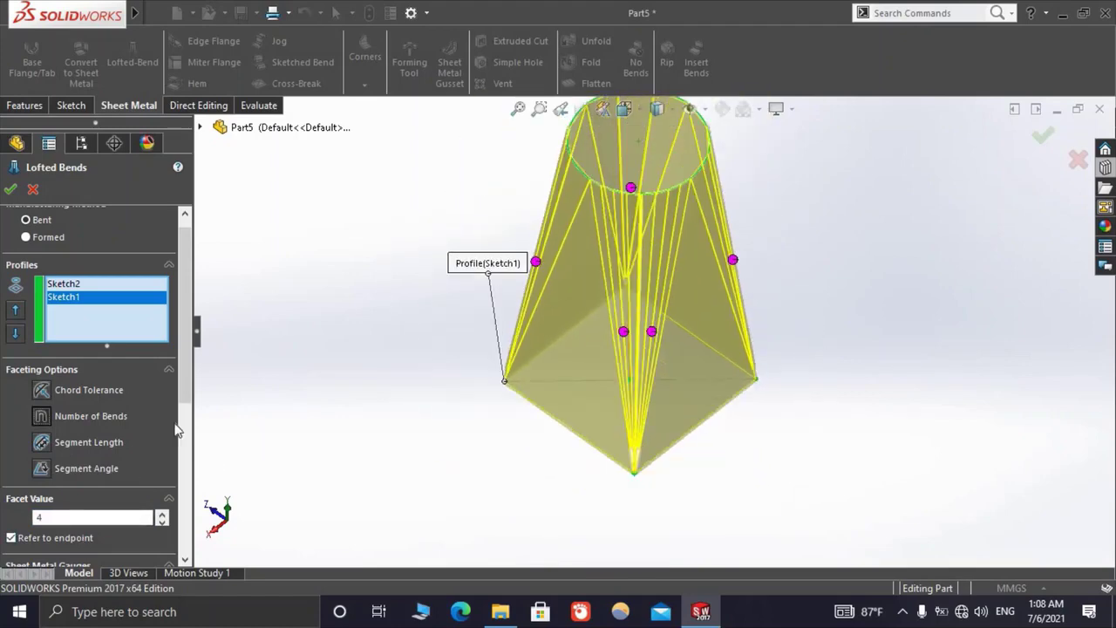
click(41, 443)
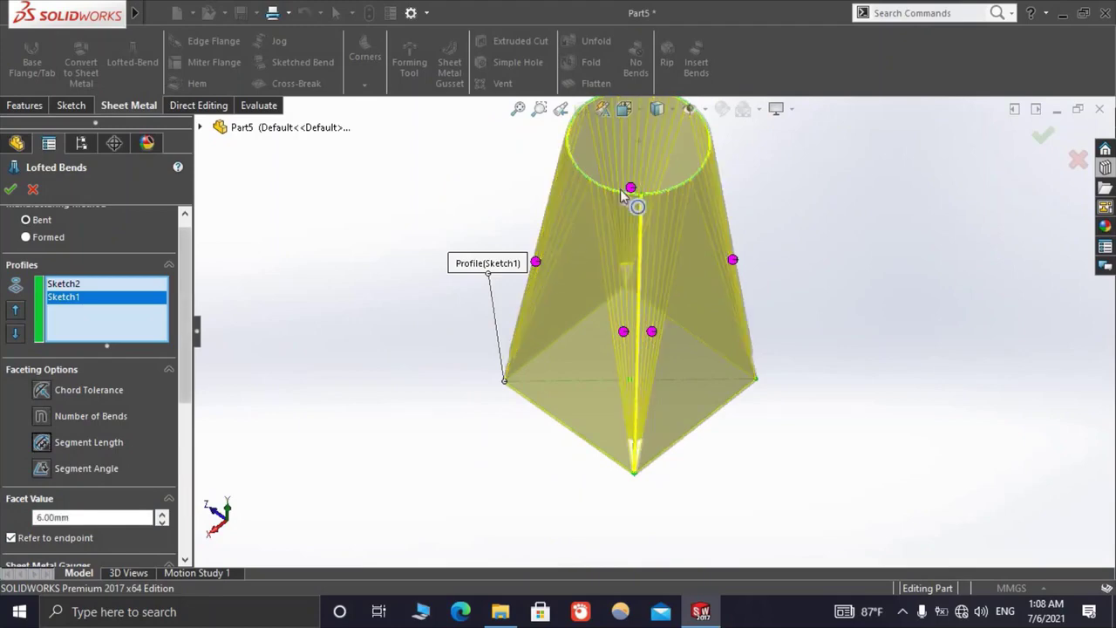
scroll(567, 246, down, 2)
scroll(544, 207, down, 2)
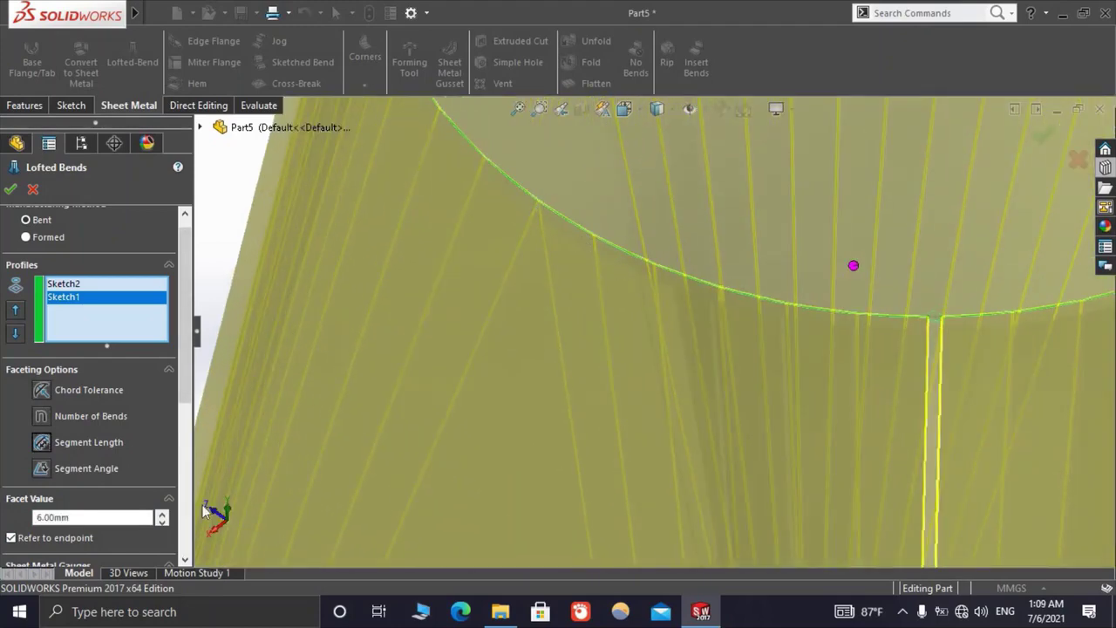
double_click(80, 517)
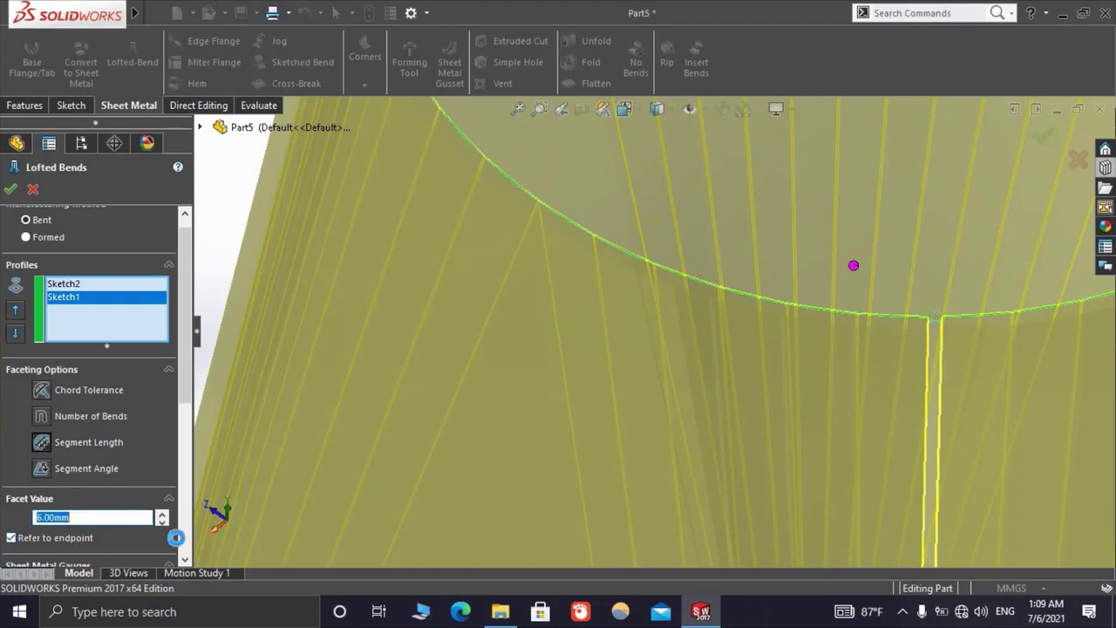
text(8)
key(Return)
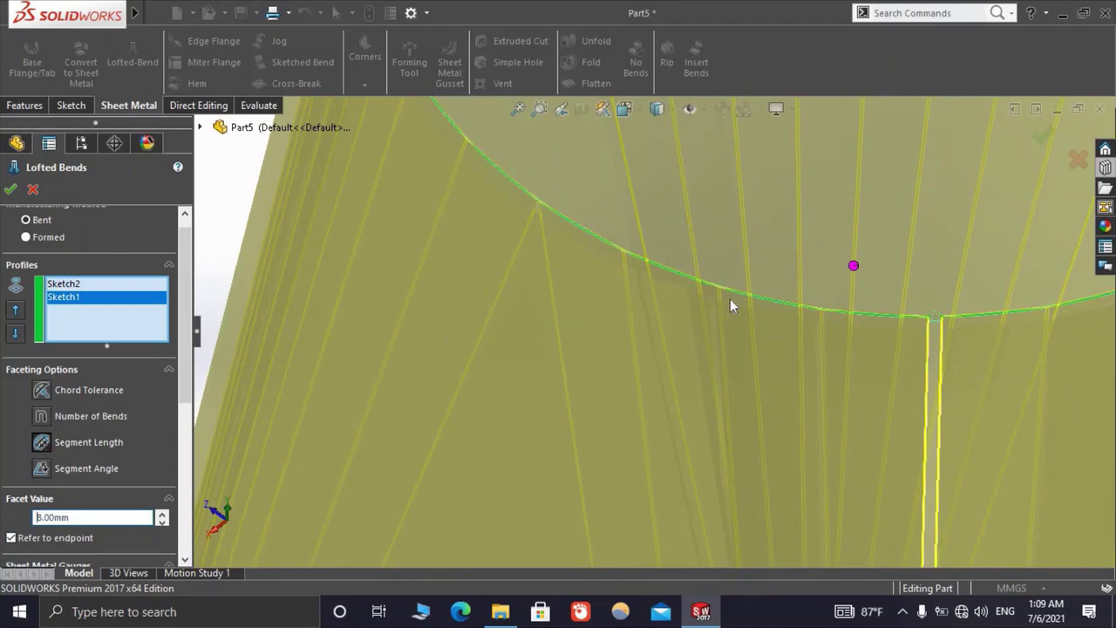
scroll(730, 298, up, 3)
scroll(576, 368, up, 2)
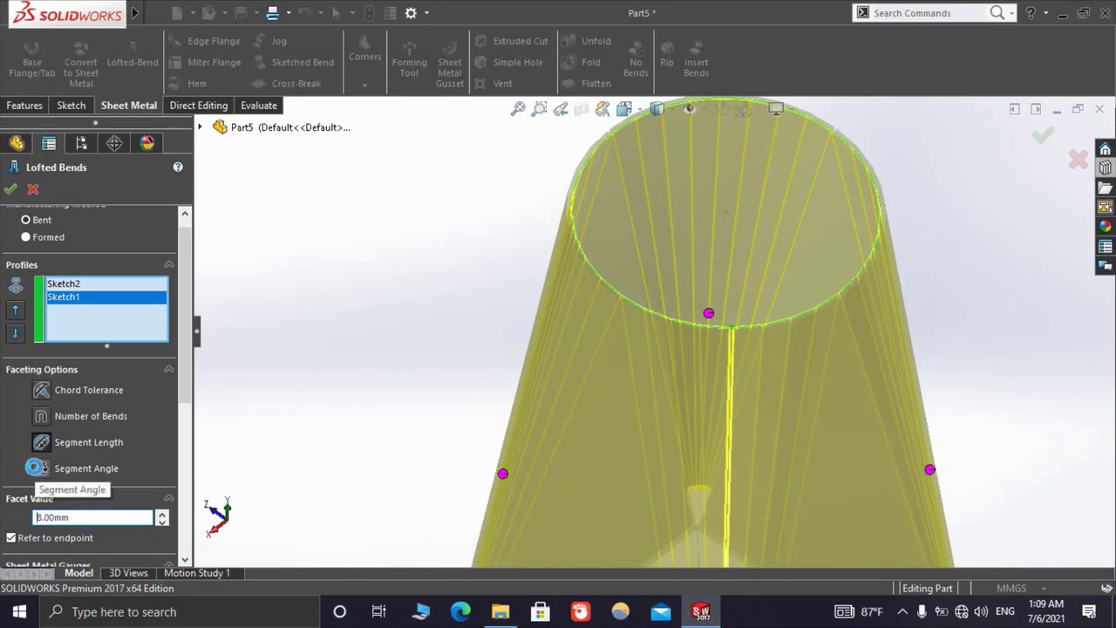
Preview Segment Angle and Chord Tolerance, then settle on Segment Length at 6.00mm
click(40, 469)
scroll(649, 316, down, 2)
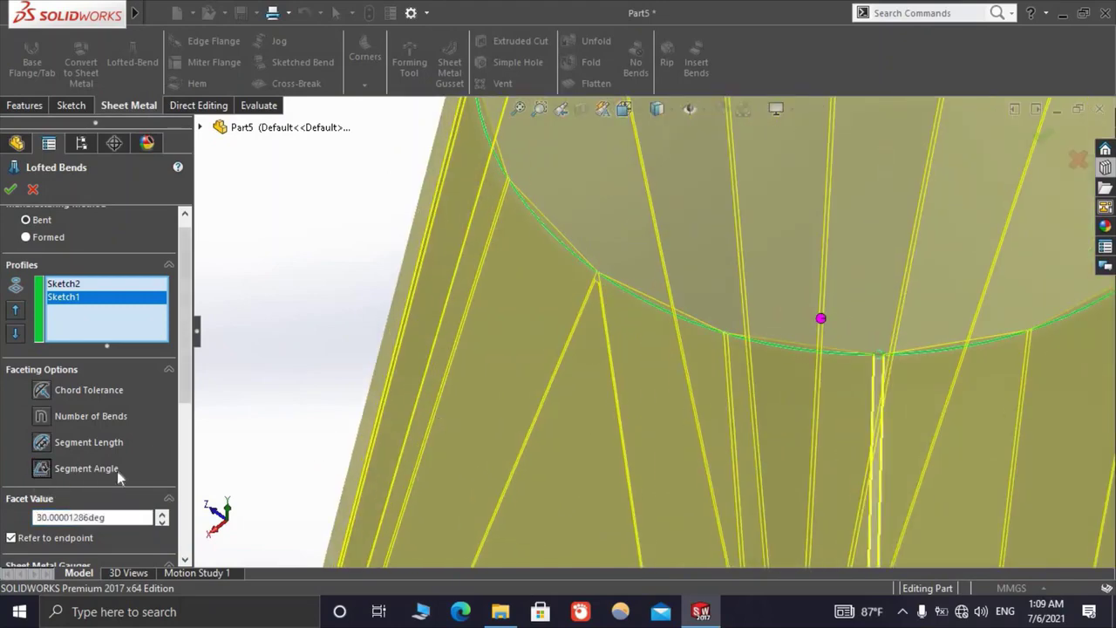
click(43, 394)
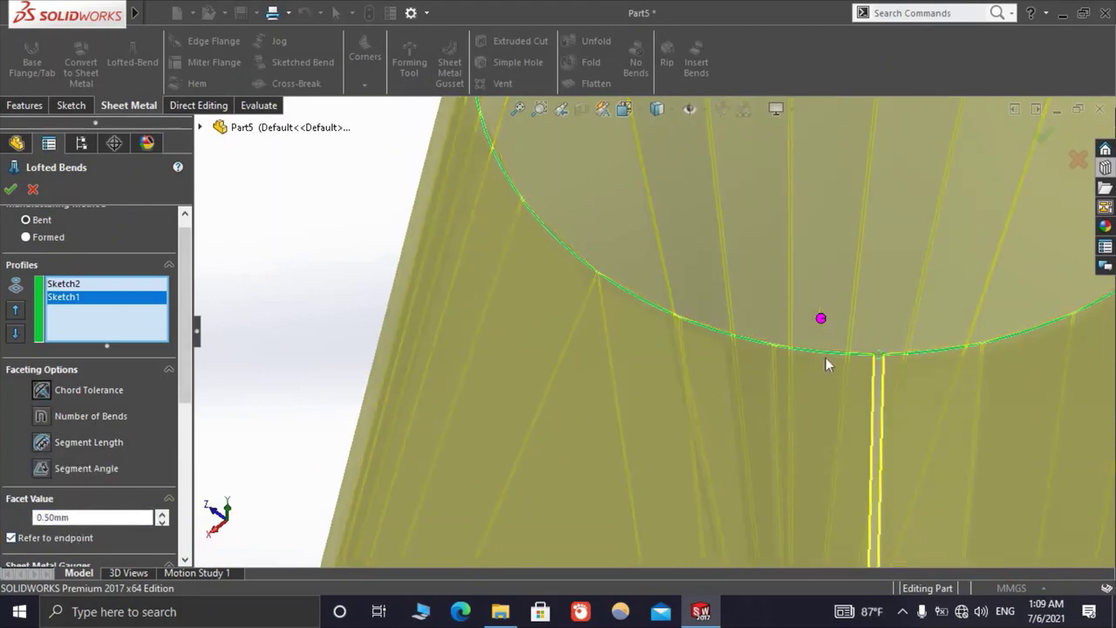
scroll(698, 370, up, 5)
click(42, 443)
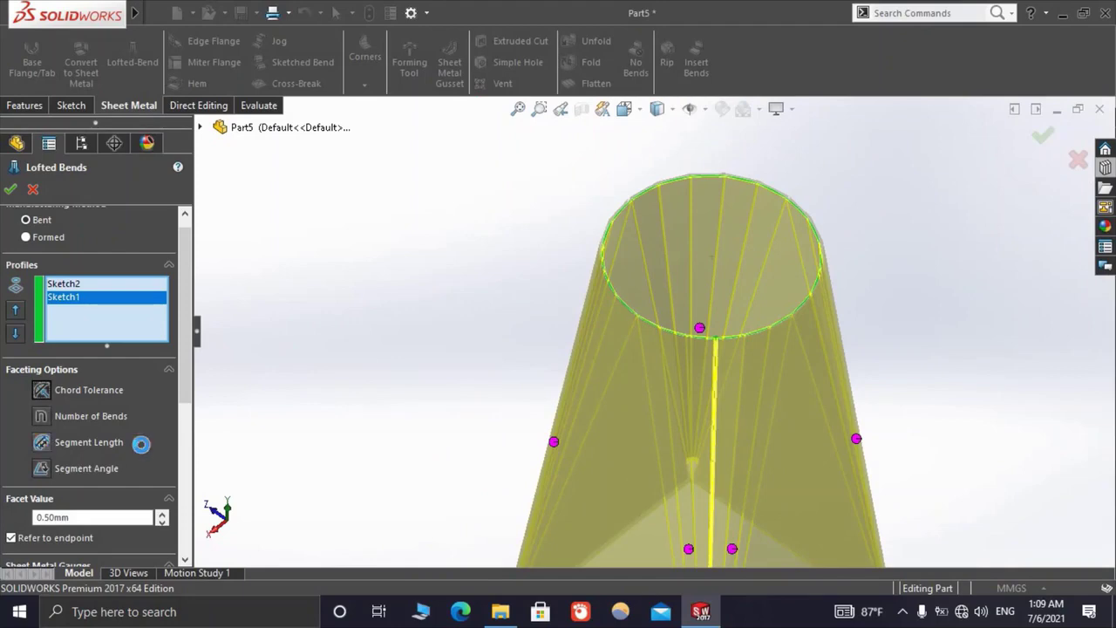
double_click(81, 517)
text(6)
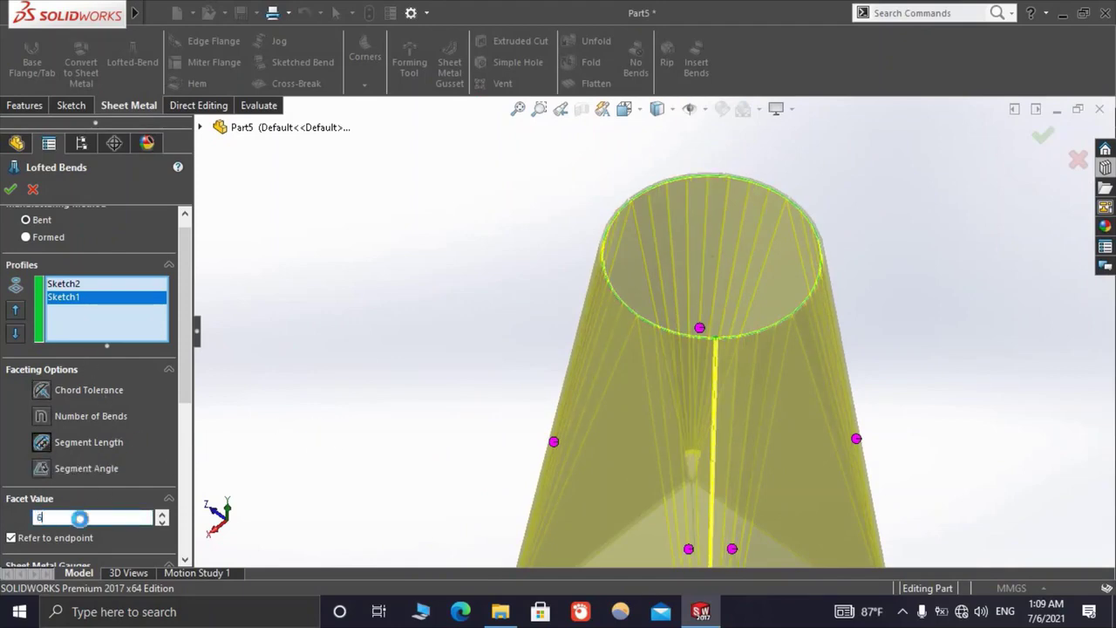
key(Return)
scroll(730, 425, up, 5)
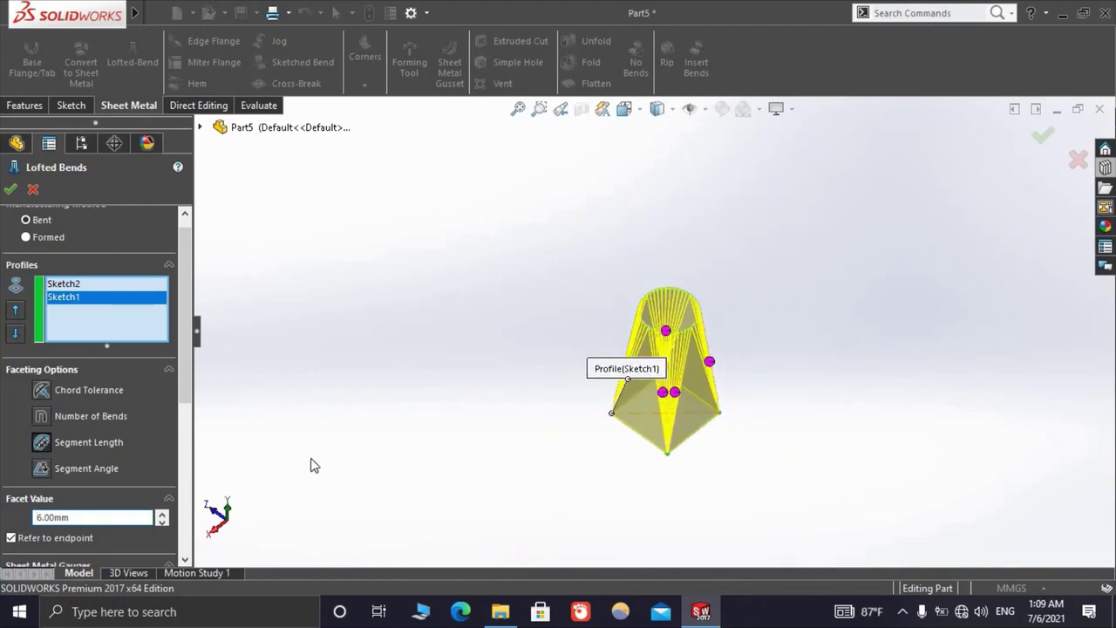
scroll(657, 440, down, 3)
scroll(598, 462, down, 3)
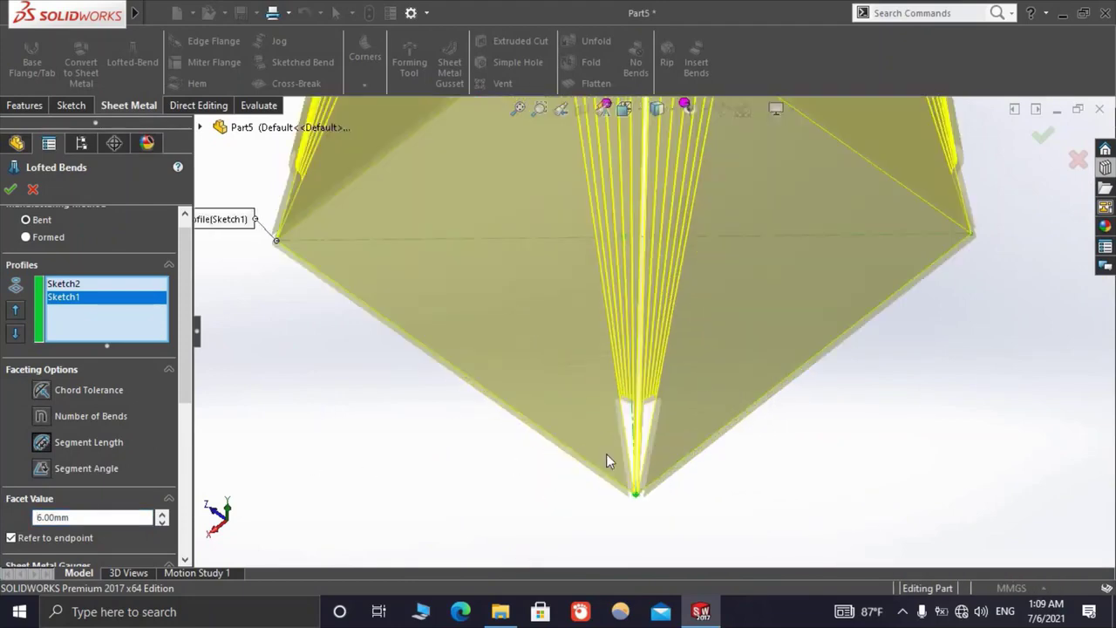
scroll(611, 461, down, 2)
scroll(552, 351, up, 5)
scroll(541, 327, up, 3)
scroll(567, 321, down, 3)
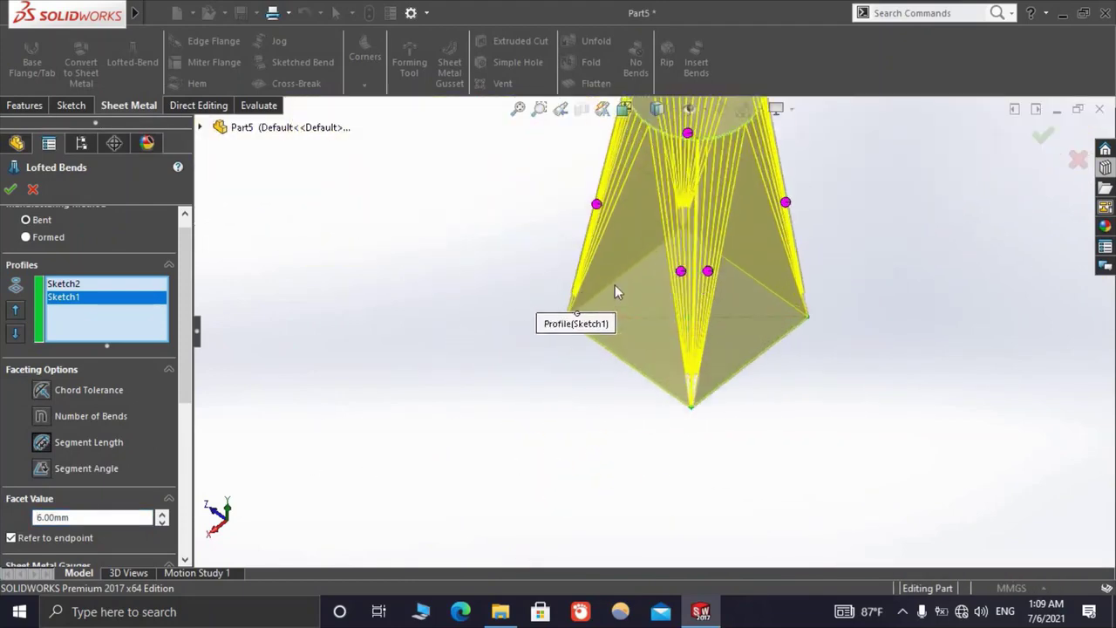
scroll(616, 292, down, 4)
scroll(717, 354, down, 1)
scroll(671, 384, up, 2)
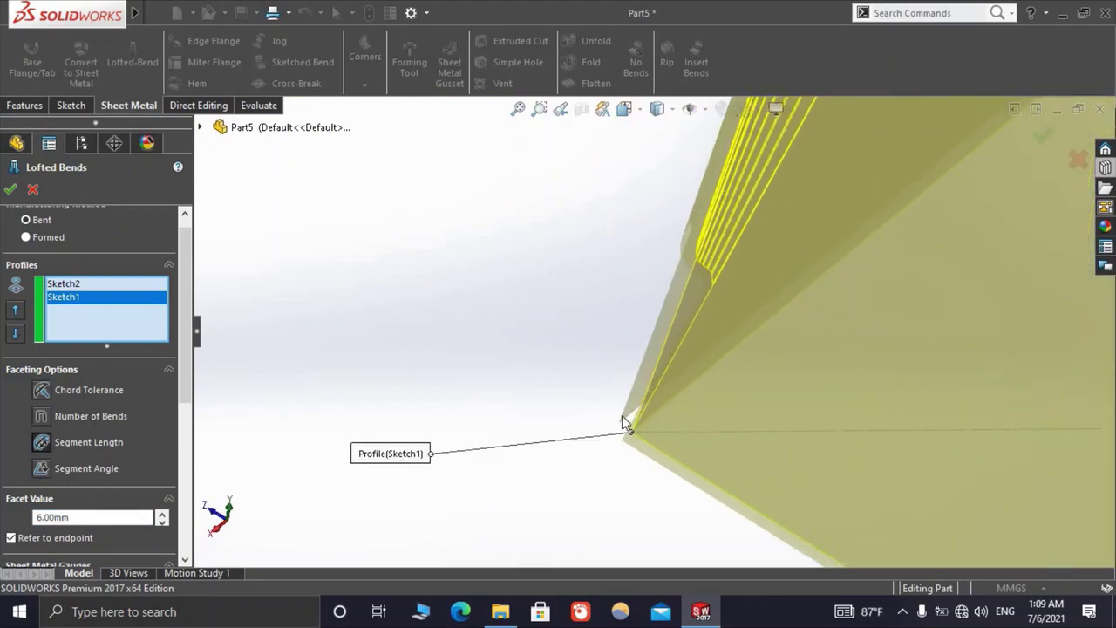
scroll(645, 371, up, 2)
scroll(651, 367, down, 2)
scroll(666, 351, down, 2)
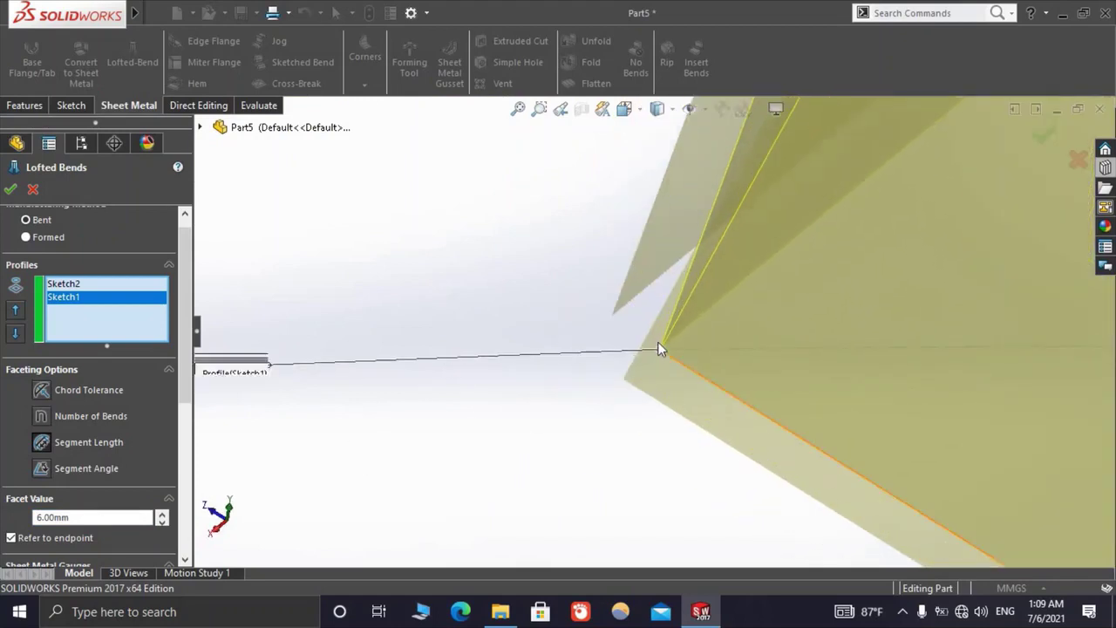
scroll(657, 341, down, 1)
scroll(647, 338, up, 1)
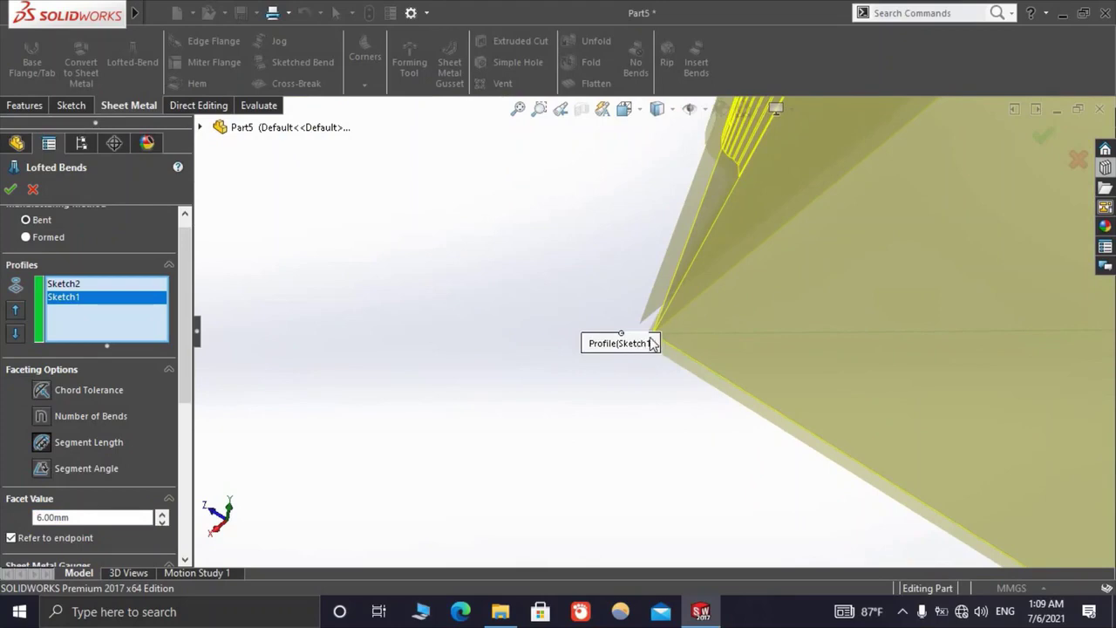
scroll(654, 341, up, 2)
scroll(675, 313, up, 1)
scroll(684, 288, down, 2)
scroll(669, 277, down, 2)
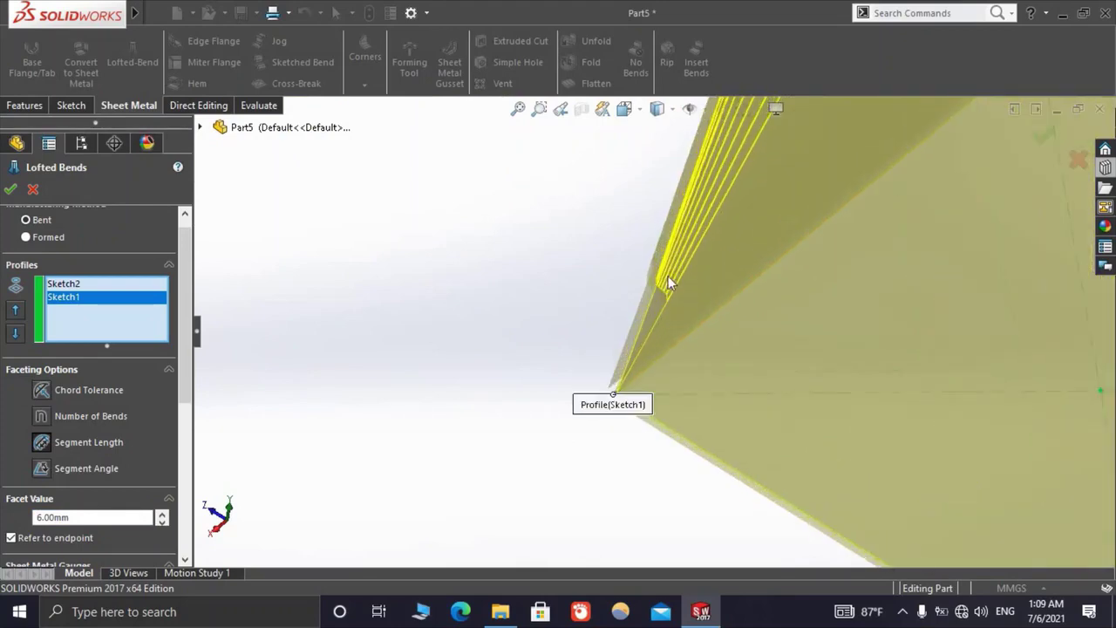
scroll(671, 270, down, 1)
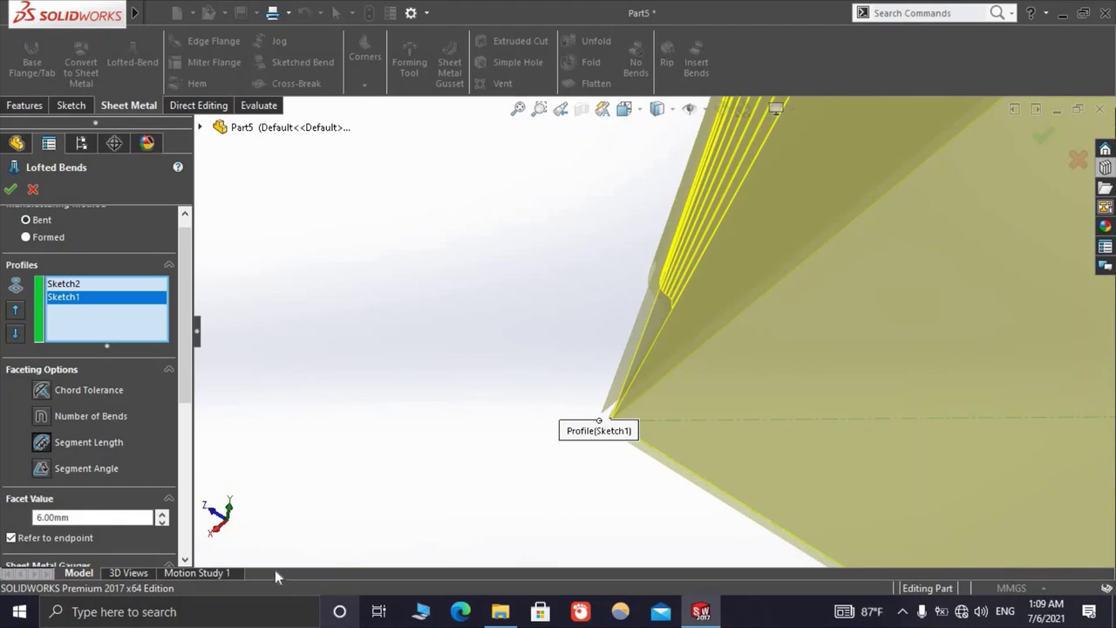
scroll(549, 414, up, 2)
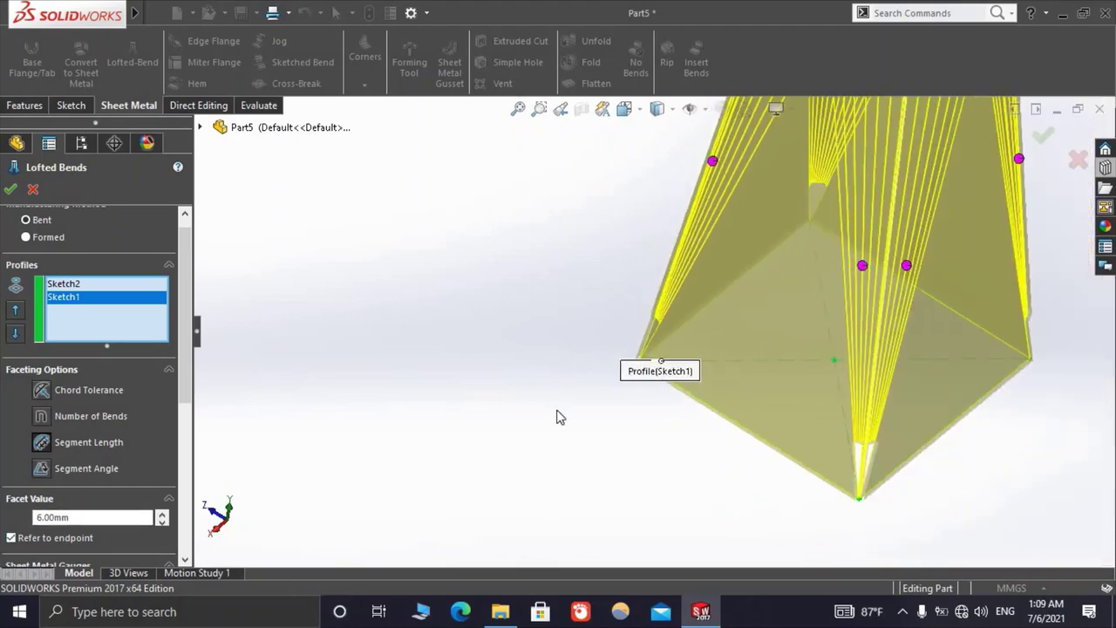
scroll(667, 373, up, 2)
mouse_move(714, 362)
middle_down()
mouse_move(759, 397)
mouse_move(670, 379)
mouse_move(678, 368)
middle_up()
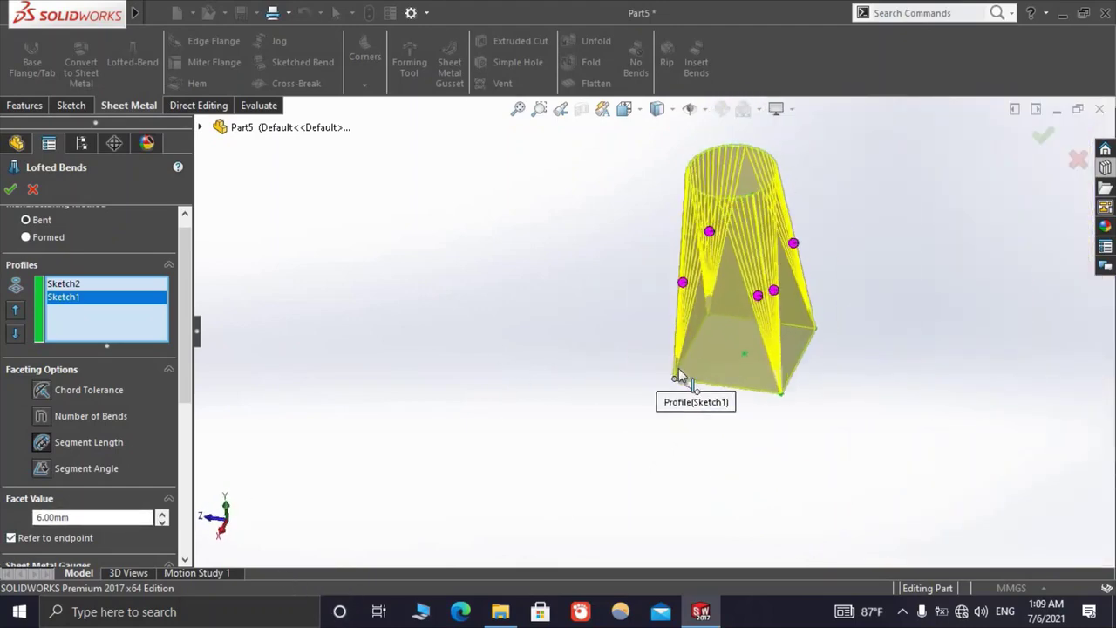
scroll(671, 371, down, 2)
scroll(650, 381, down, 2)
scroll(649, 381, down, 1)
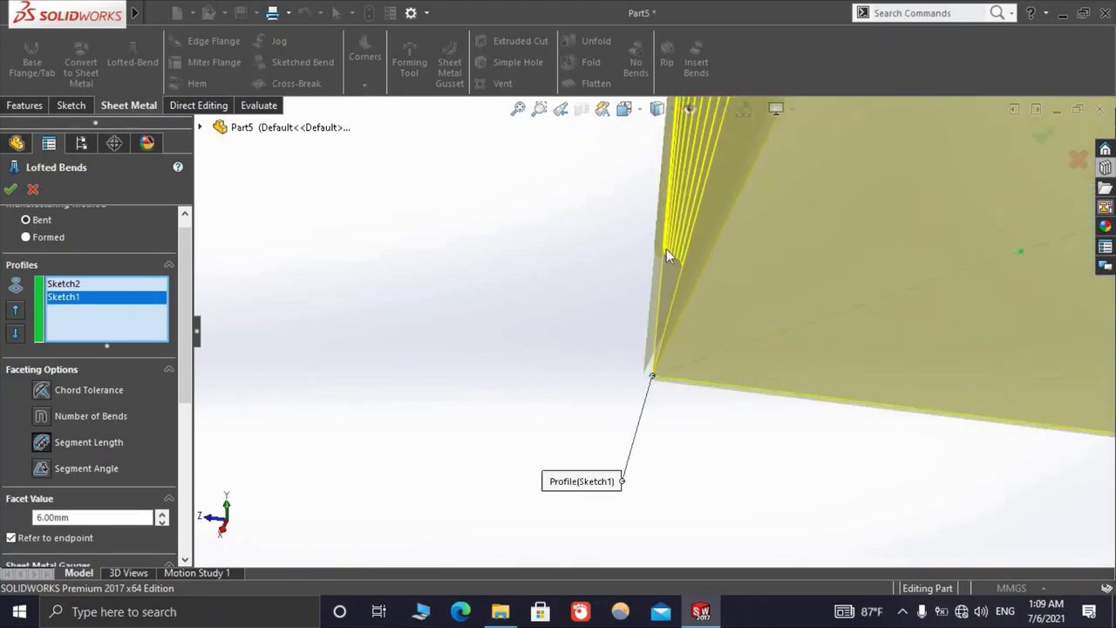
Accept the lofted bend and zoom in on its corner relief gap
click(10, 190)
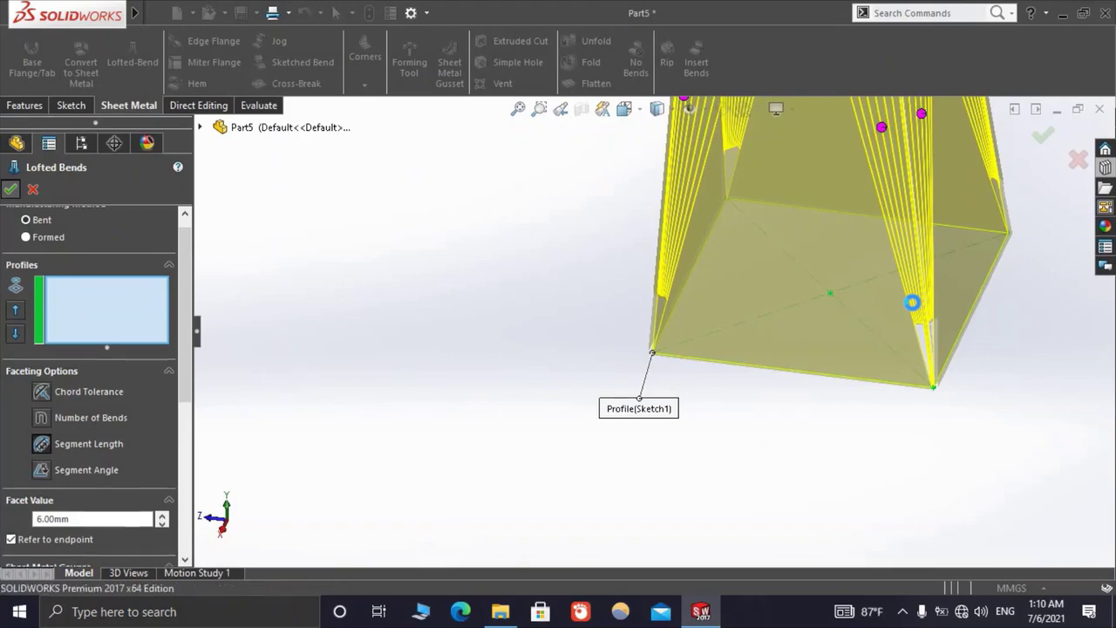
scroll(662, 371, down, 3)
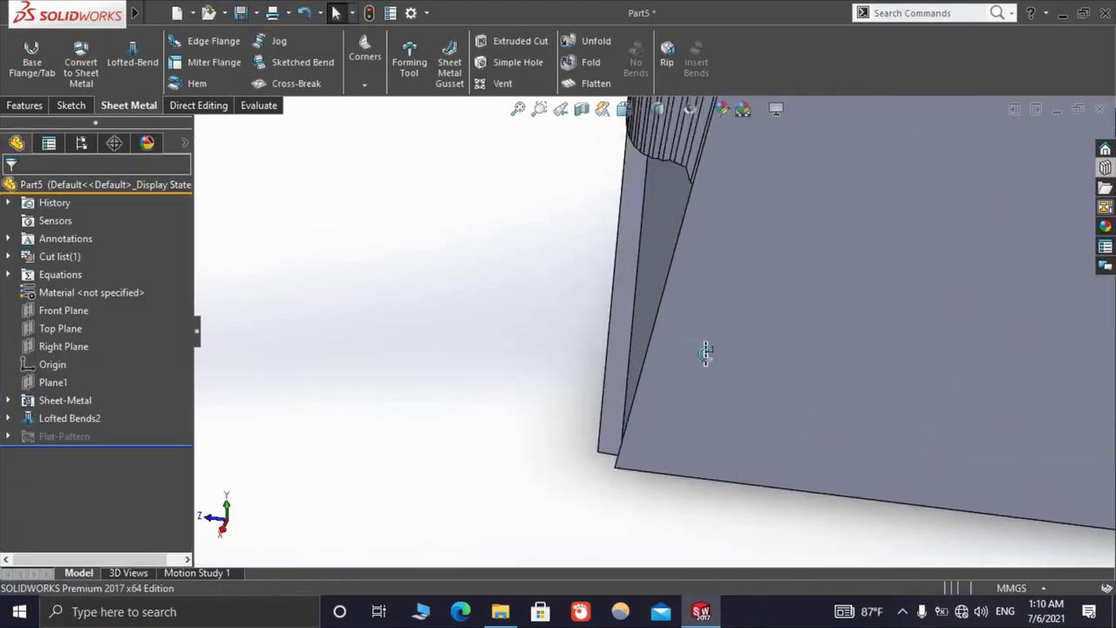
middle_drag(658, 373, 668, 303)
scroll(706, 207, up, 3)
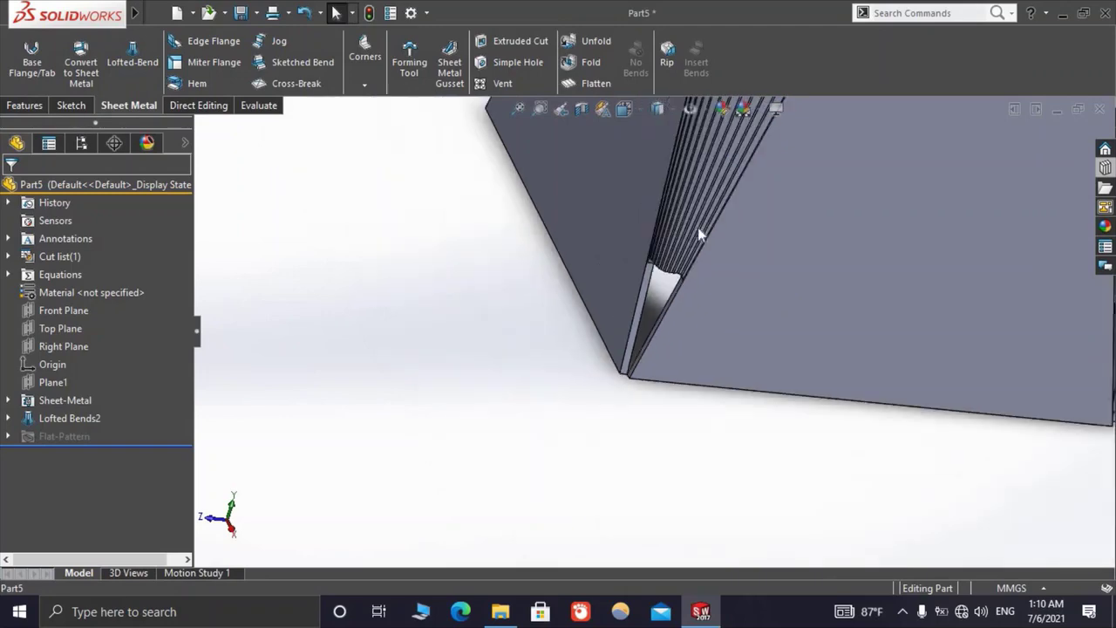
scroll(697, 227, up, 3)
scroll(693, 228, up, 2)
scroll(689, 230, up, 2)
scroll(676, 244, down, 5)
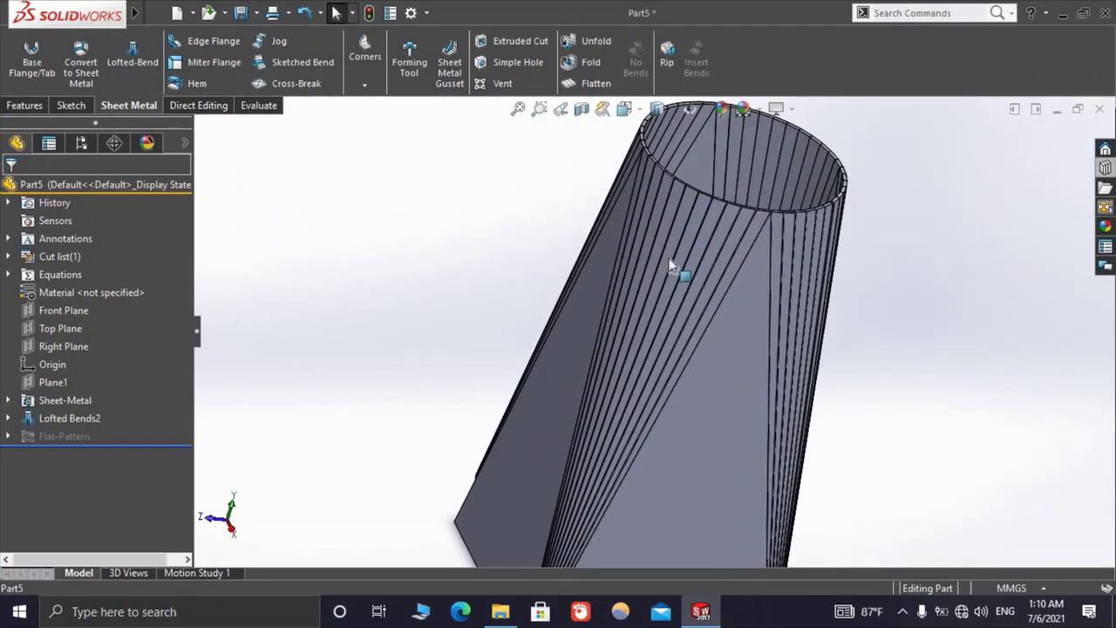
scroll(615, 475, up, 3)
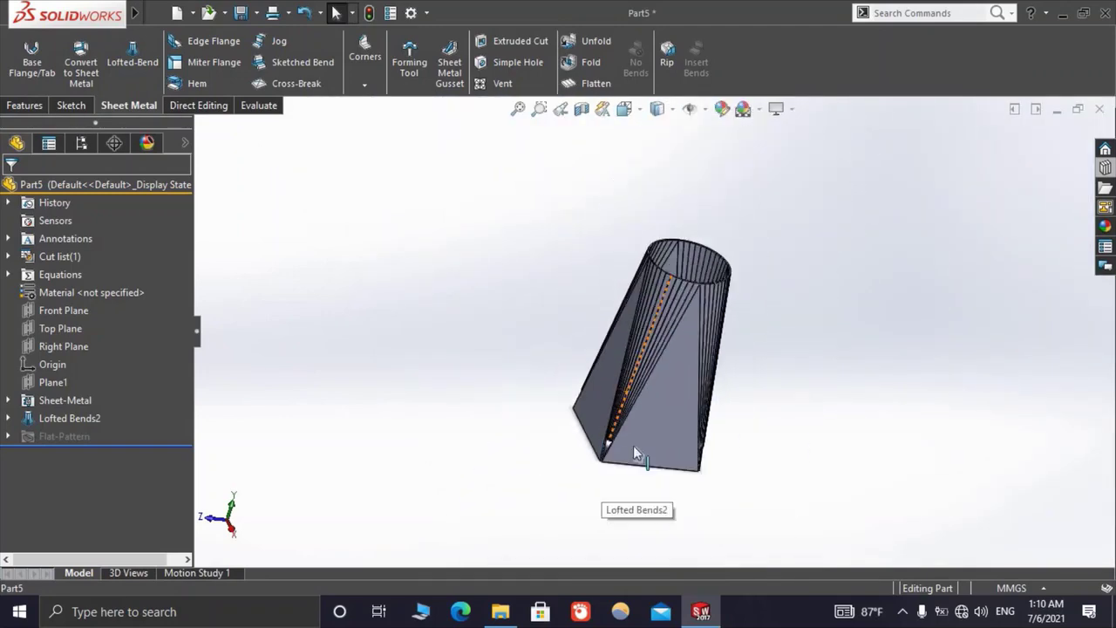
scroll(635, 451, down, 5)
scroll(697, 462, down, 2)
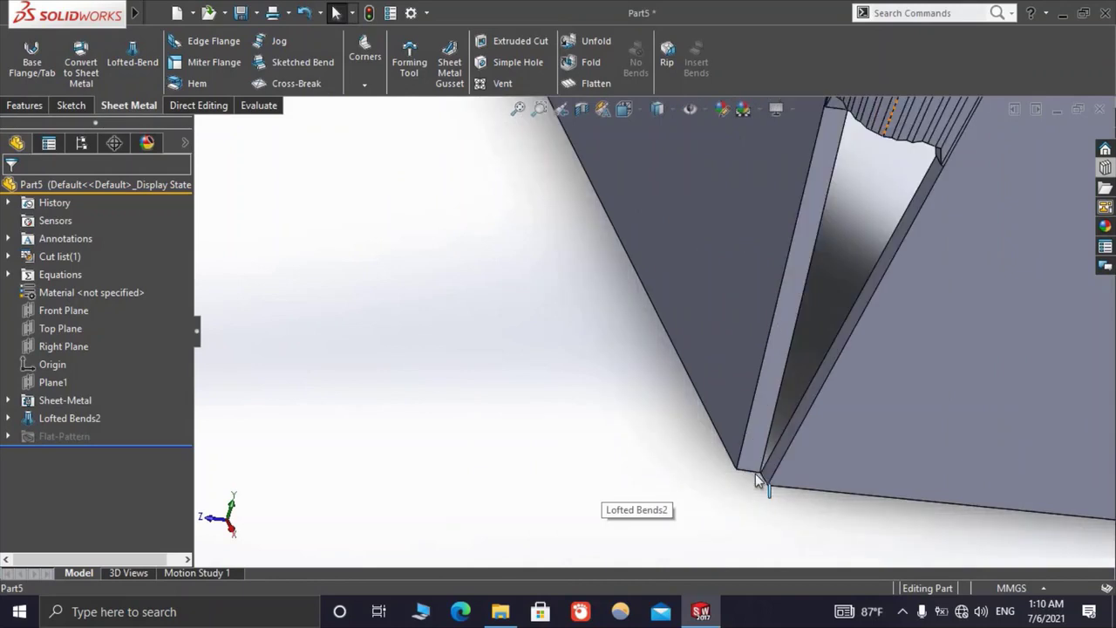
Expand Lofted Bends2 in the tree and display the Sketch1 profile on the model
click(18, 424)
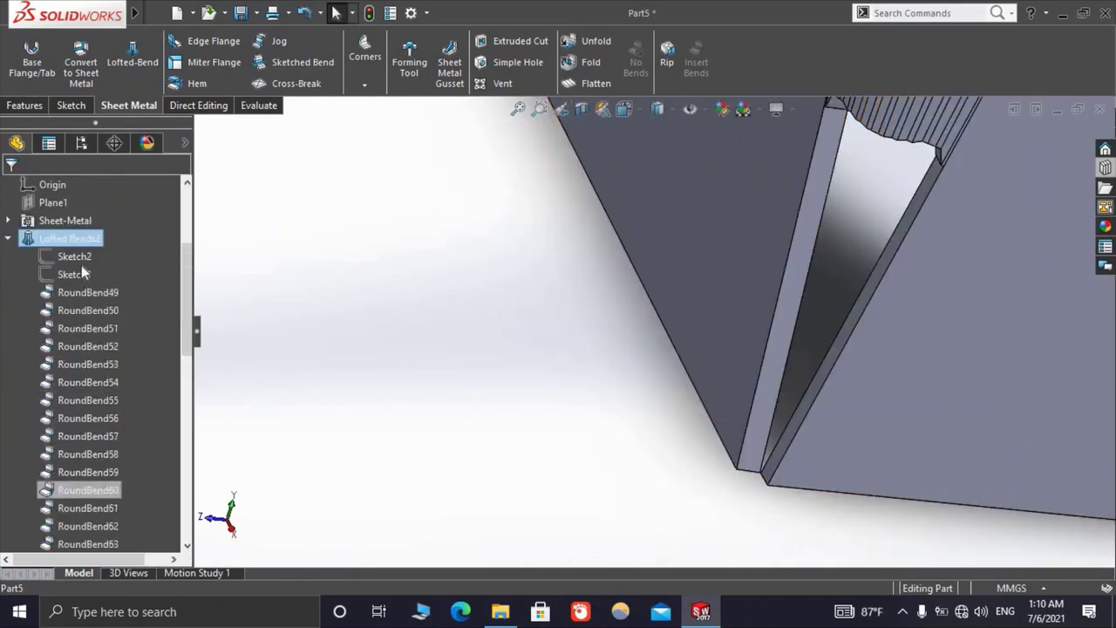
click(80, 274)
scroll(706, 418, up, 2)
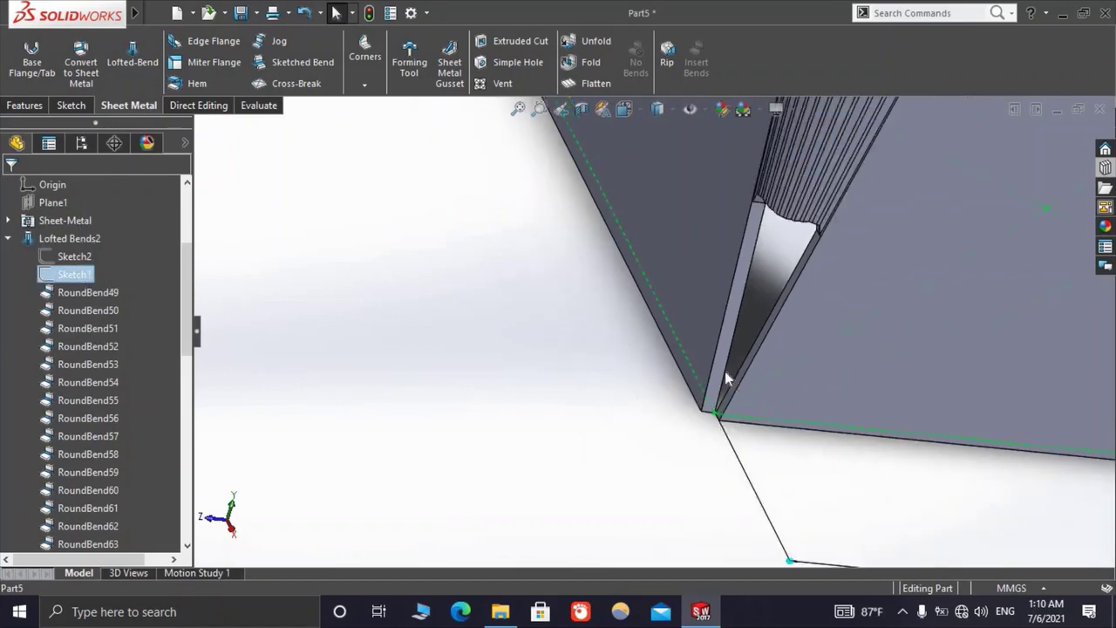
mouse_move(728, 378)
middle_down()
mouse_move(706, 374)
mouse_move(721, 366)
middle_up()
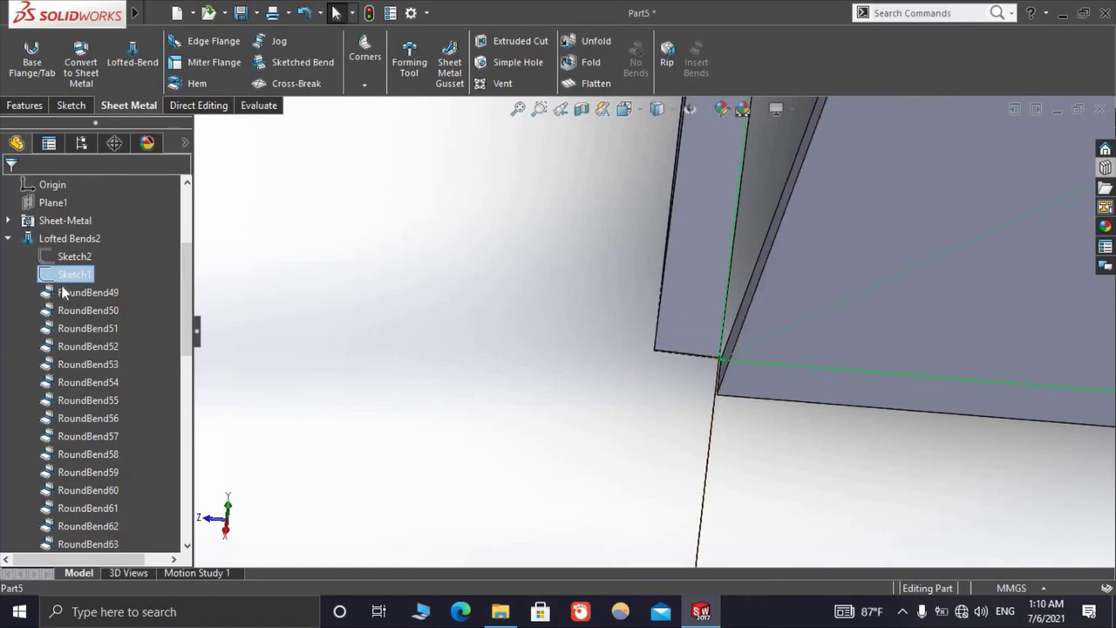
Edit Lofted Bends2 and rebuild it with 6.00mm Segment Length and Refer to endpoint off
click(6, 238)
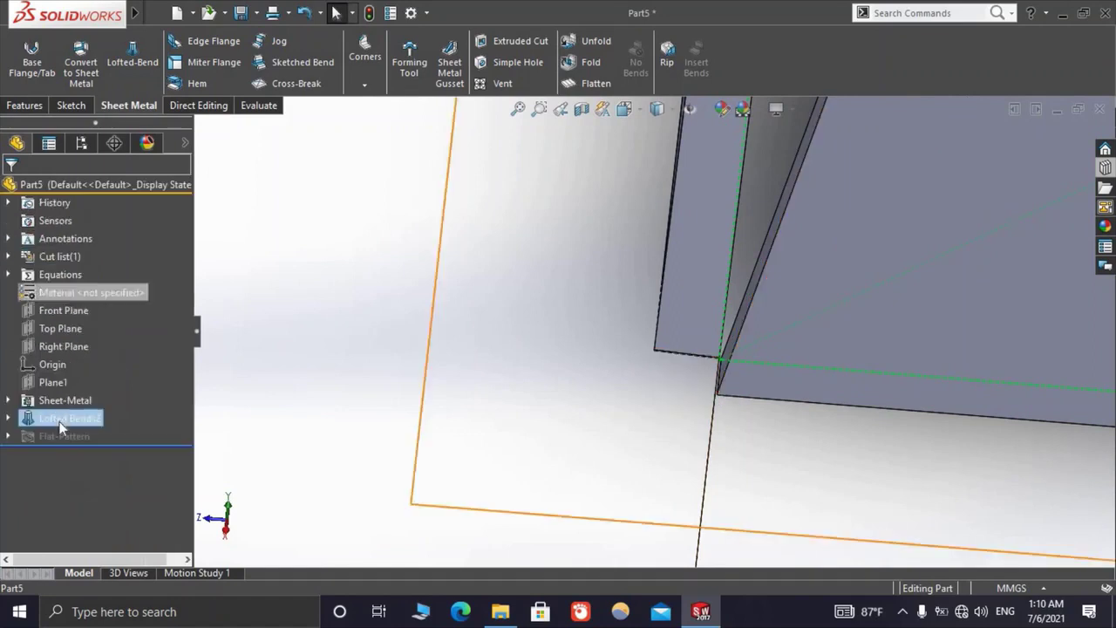
click(674, 260)
scroll(677, 266, up, 2)
scroll(677, 271, up, 2)
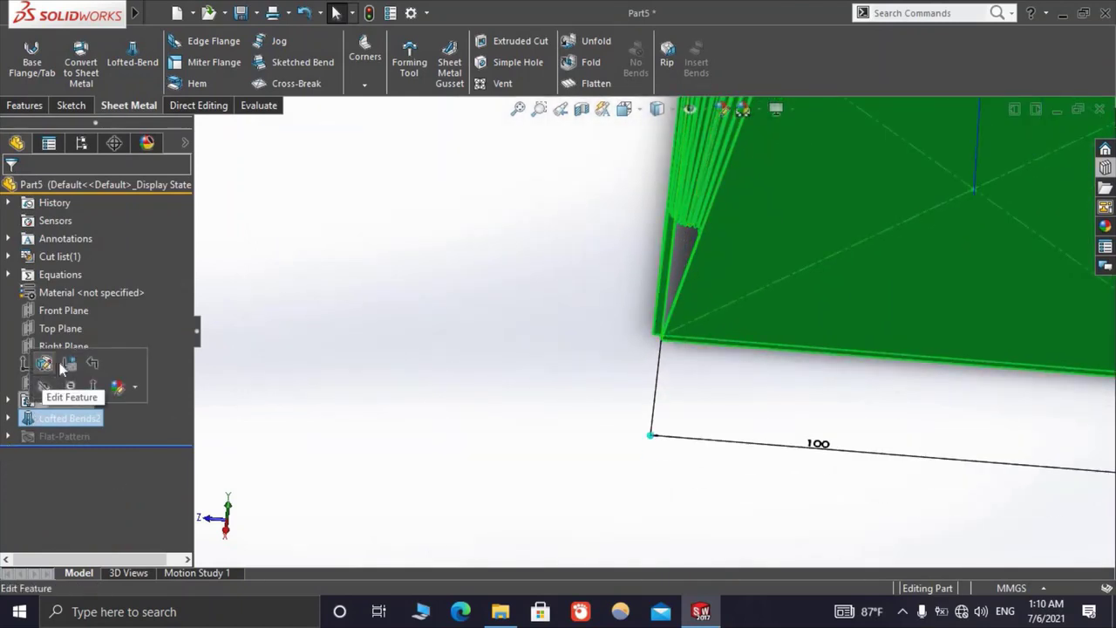
click(48, 363)
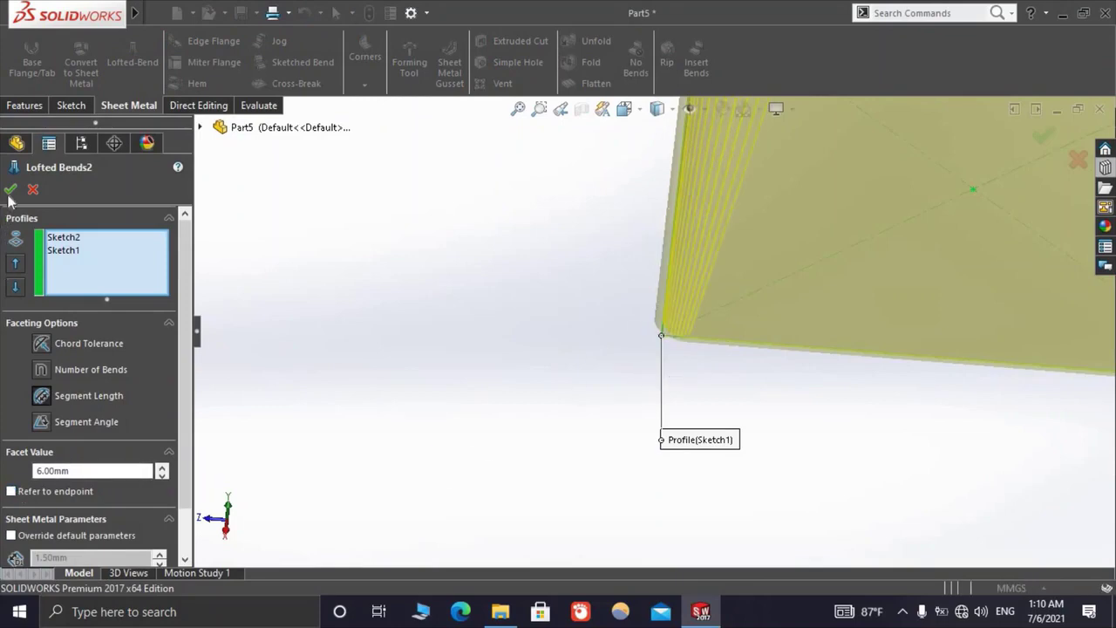
key(Return)
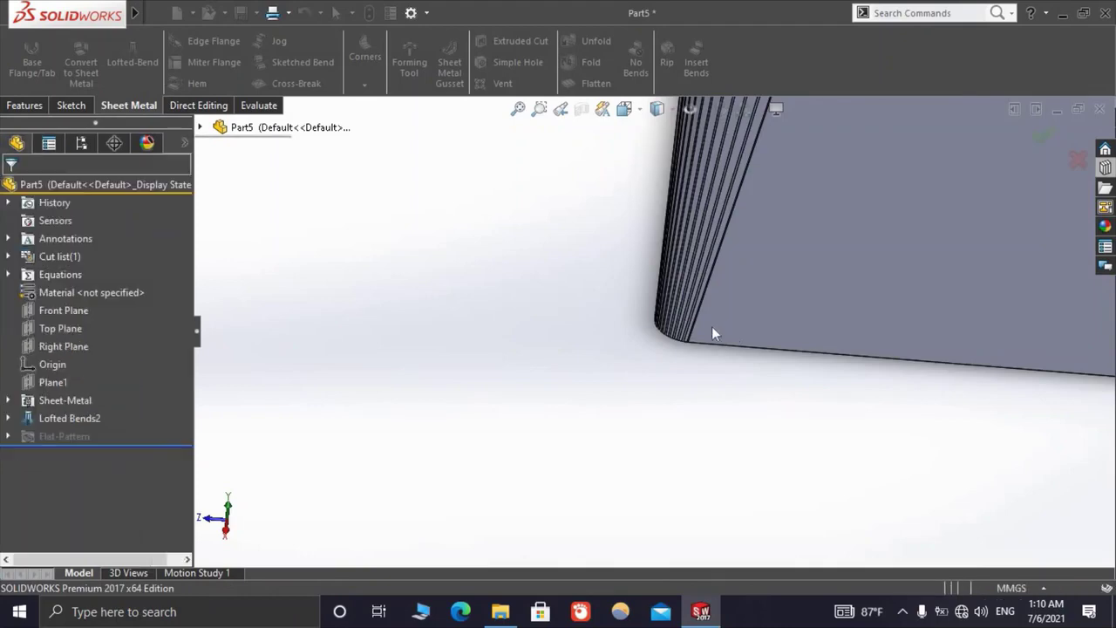
mouse_move(711, 332)
middle_down()
mouse_move(814, 334)
mouse_move(779, 359)
mouse_move(624, 288)
middle_up()
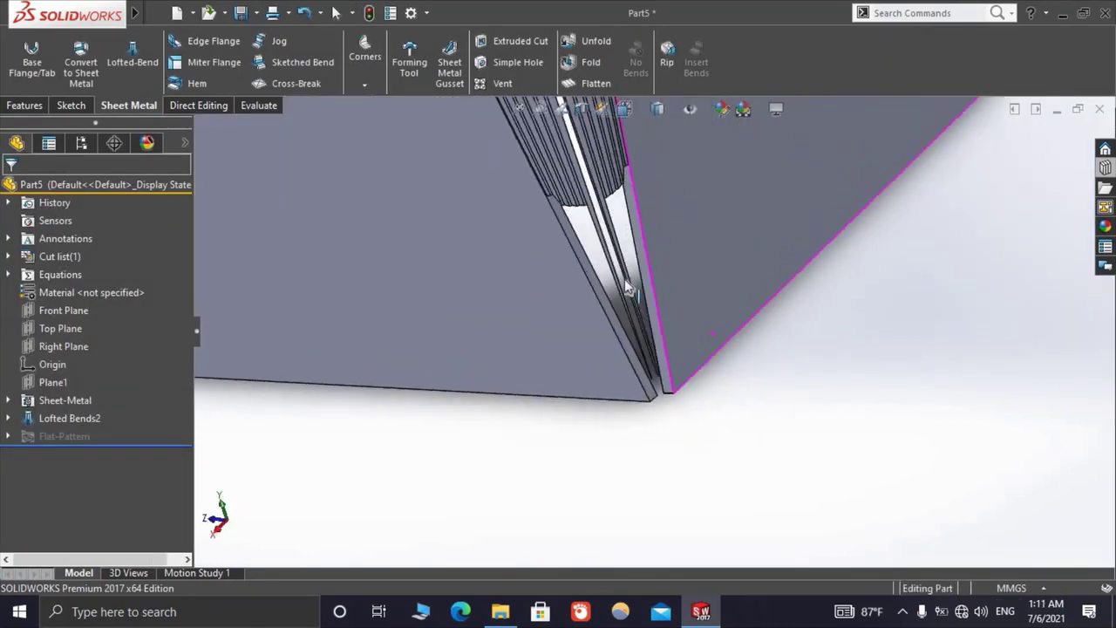
scroll(624, 287, down, 3)
scroll(628, 283, down, 2)
scroll(630, 279, up, 2)
scroll(629, 277, down, 2)
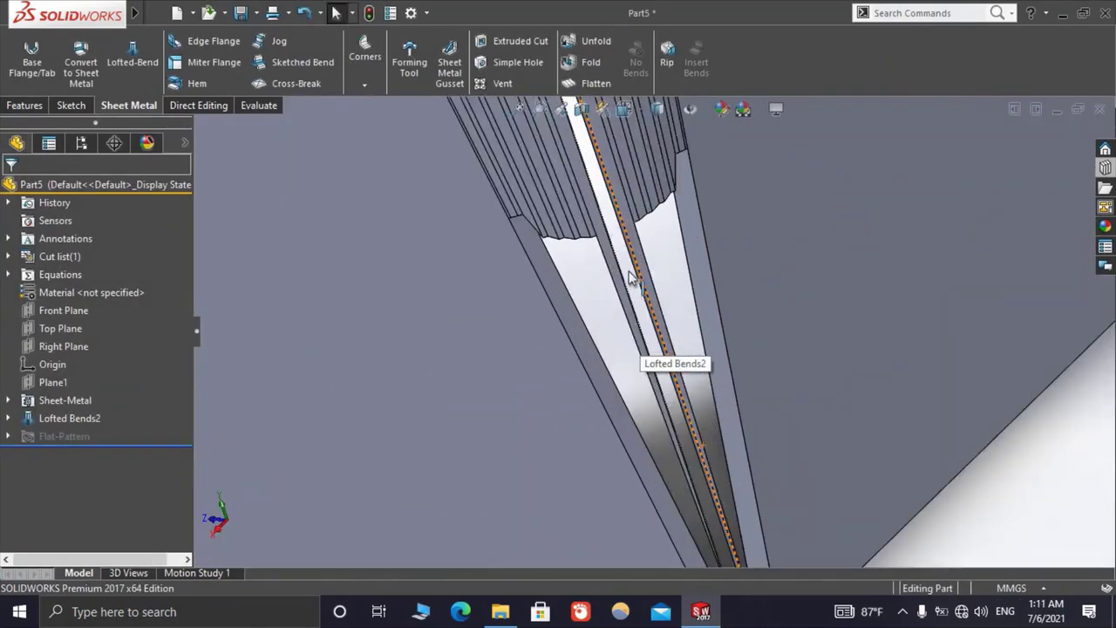
scroll(630, 277, down, 2)
mouse_move(668, 274)
middle_down()
mouse_move(610, 324)
mouse_move(643, 332)
mouse_move(662, 393)
mouse_move(680, 375)
mouse_move(660, 397)
mouse_move(703, 488)
middle_up()
scroll(649, 345, down, 1)
scroll(636, 346, down, 2)
scroll(634, 349, down, 2)
scroll(620, 353, down, 1)
scroll(702, 488, down, 1)
scroll(689, 462, down, 2)
scroll(676, 441, down, 2)
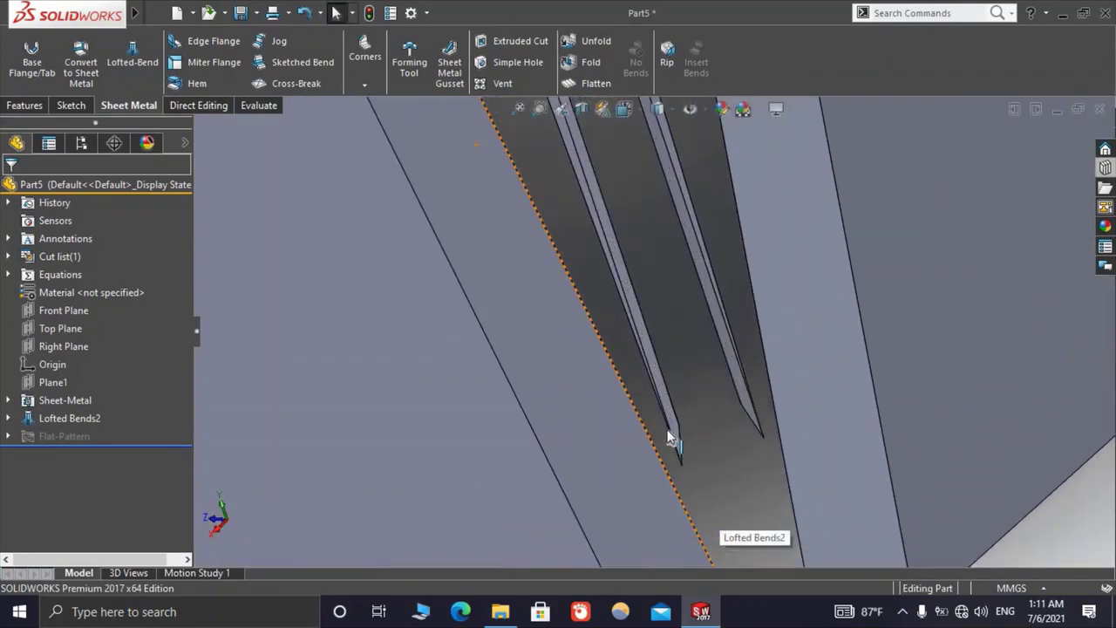
scroll(670, 436, up, 1)
scroll(667, 411, up, 2)
scroll(630, 341, up, 2)
scroll(630, 250, up, 1)
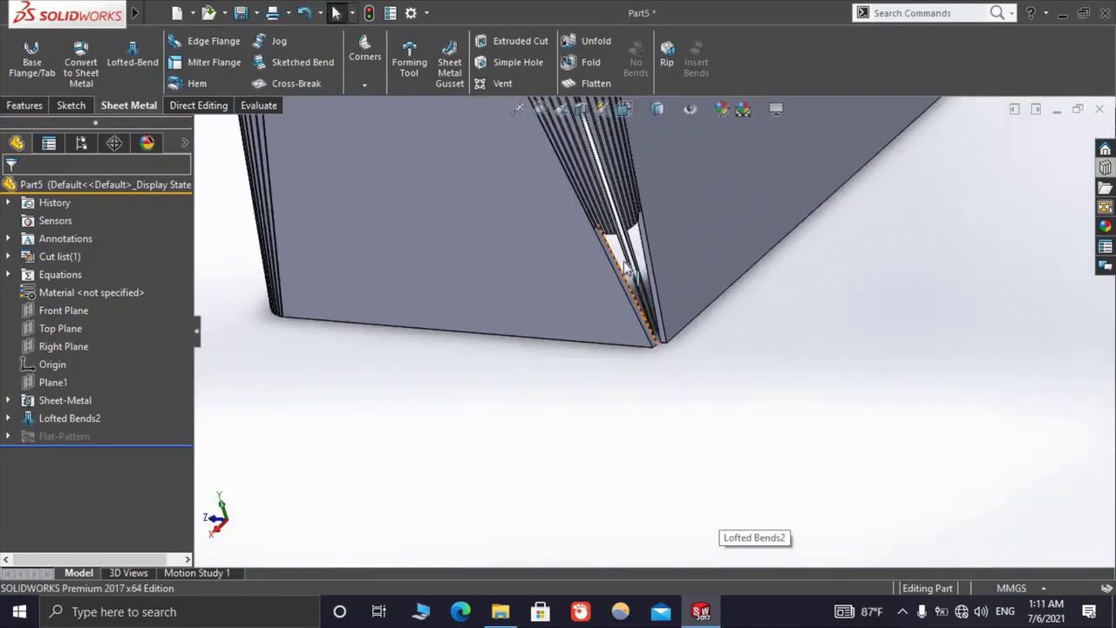
scroll(627, 288, down, 3)
scroll(663, 322, down, 2)
scroll(663, 329, up, 2)
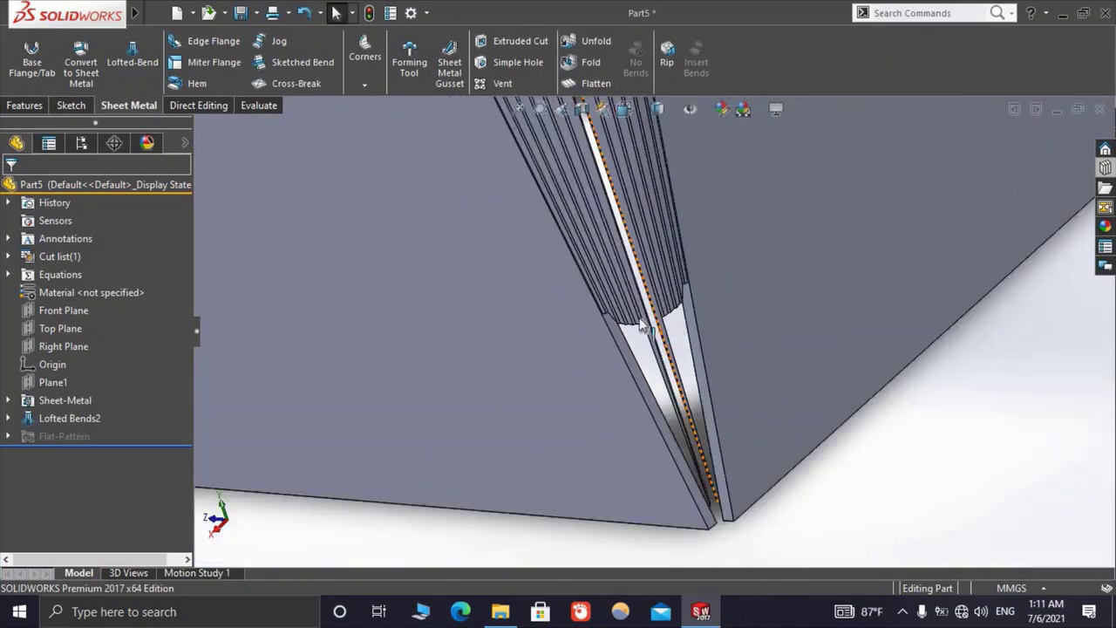
scroll(649, 332, up, 3)
scroll(655, 337, down, 1)
scroll(662, 344, down, 3)
scroll(636, 288, down, 1)
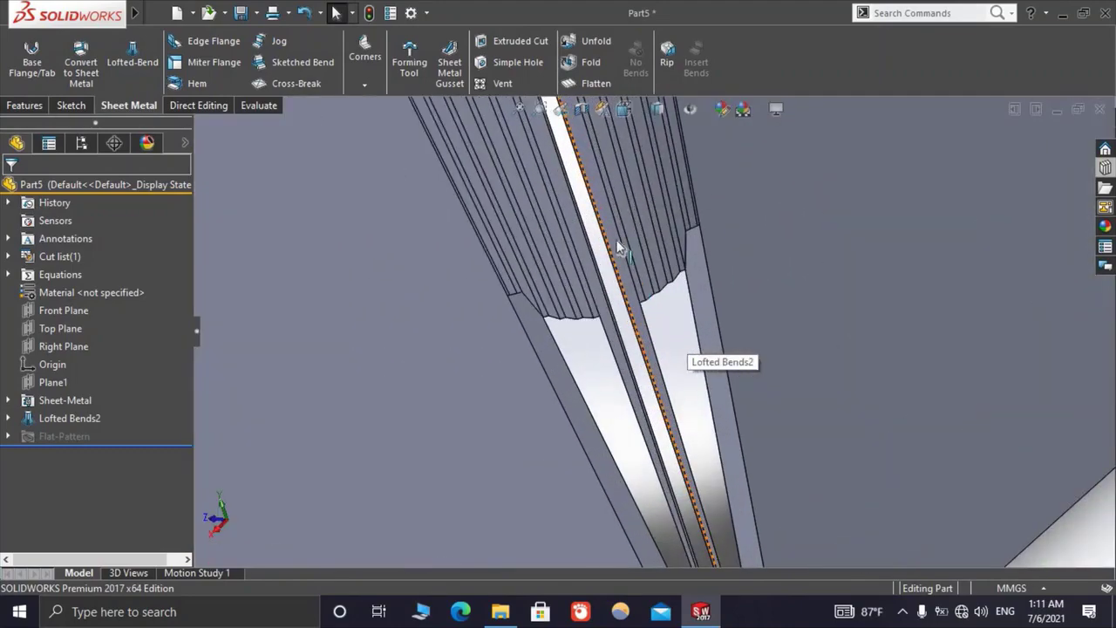
scroll(617, 247, down, 2)
scroll(616, 224, up, 1)
scroll(622, 232, up, 2)
scroll(593, 200, down, 2)
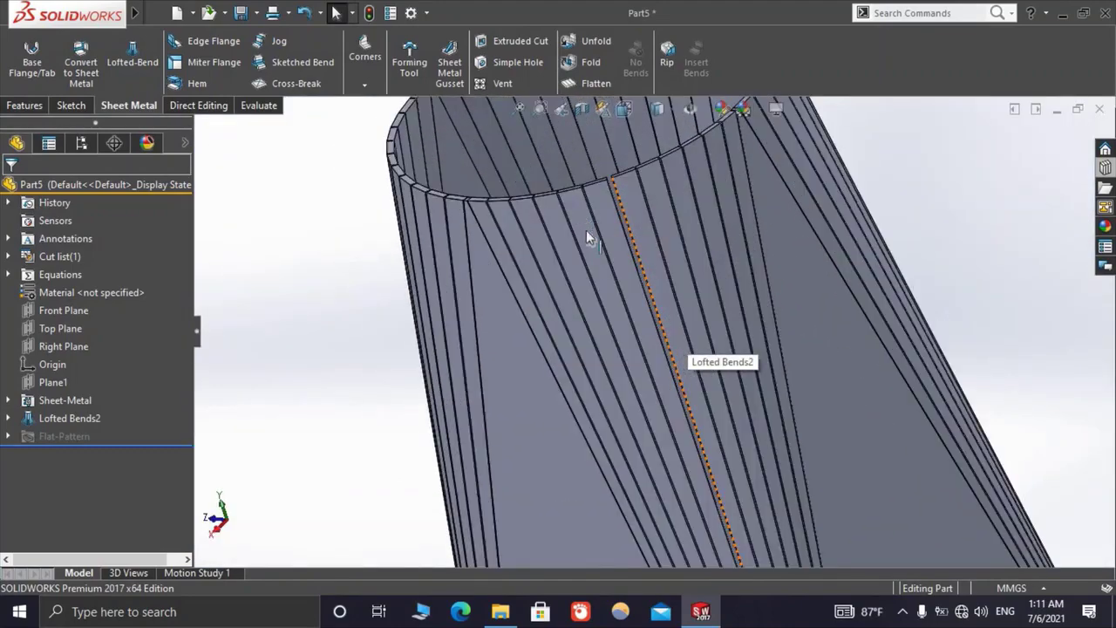
scroll(636, 243, down, 2)
scroll(906, 344, up, 3)
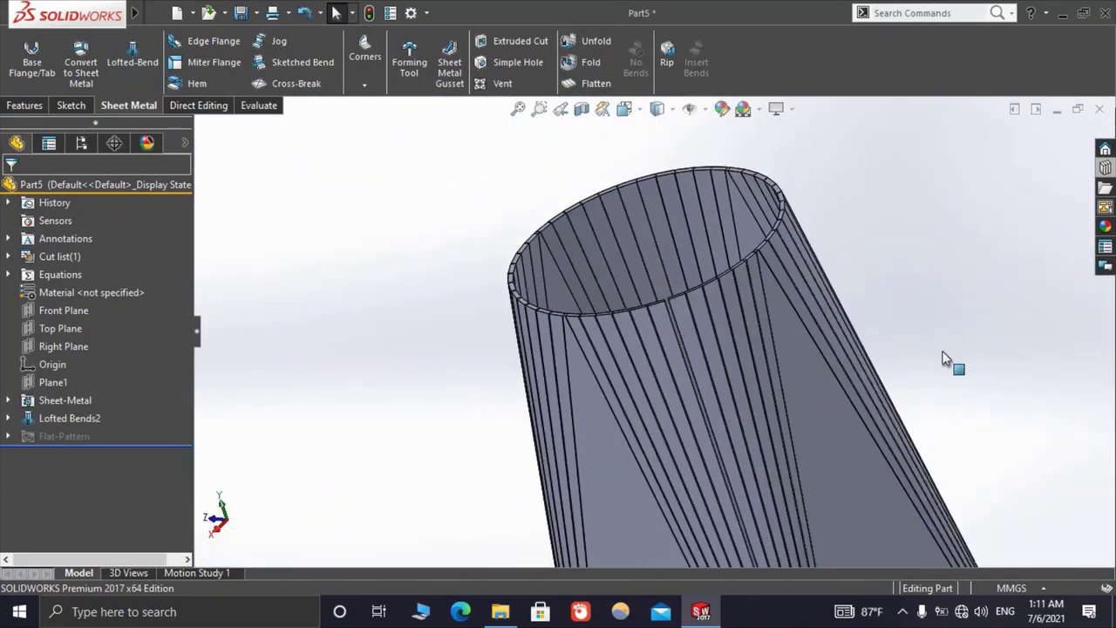
scroll(828, 384, up, 2)
scroll(750, 375, up, 1)
scroll(767, 348, down, 5)
mouse_move(663, 407)
middle_down()
mouse_move(595, 478)
mouse_move(553, 379)
mouse_move(628, 381)
middle_up()
scroll(661, 340, down, 2)
scroll(769, 265, down, 2)
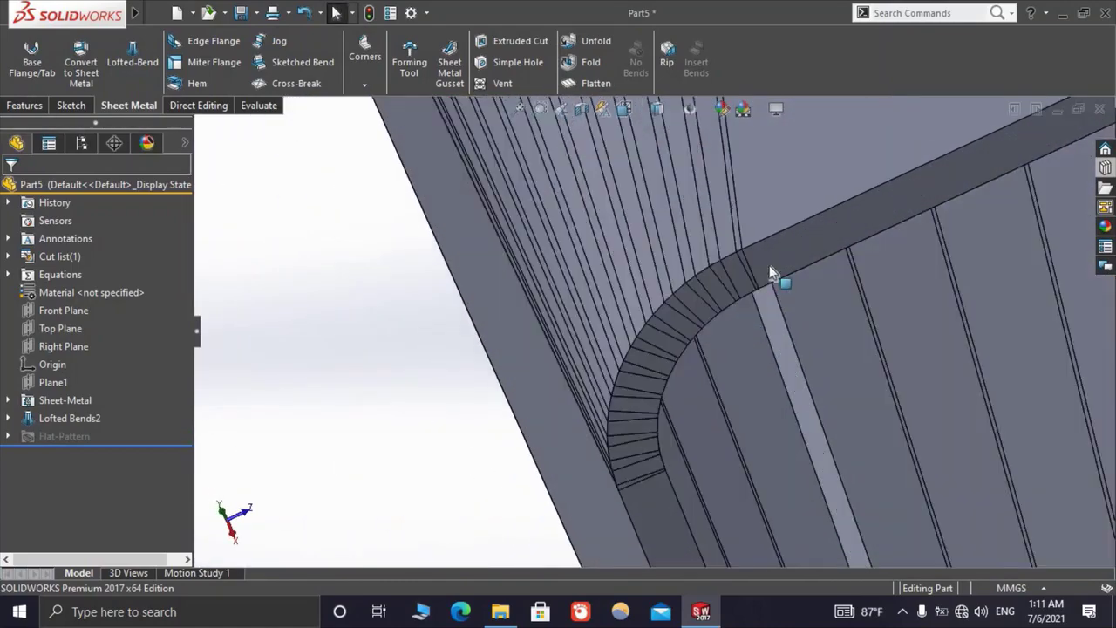
middle_drag(769, 265, 608, 410)
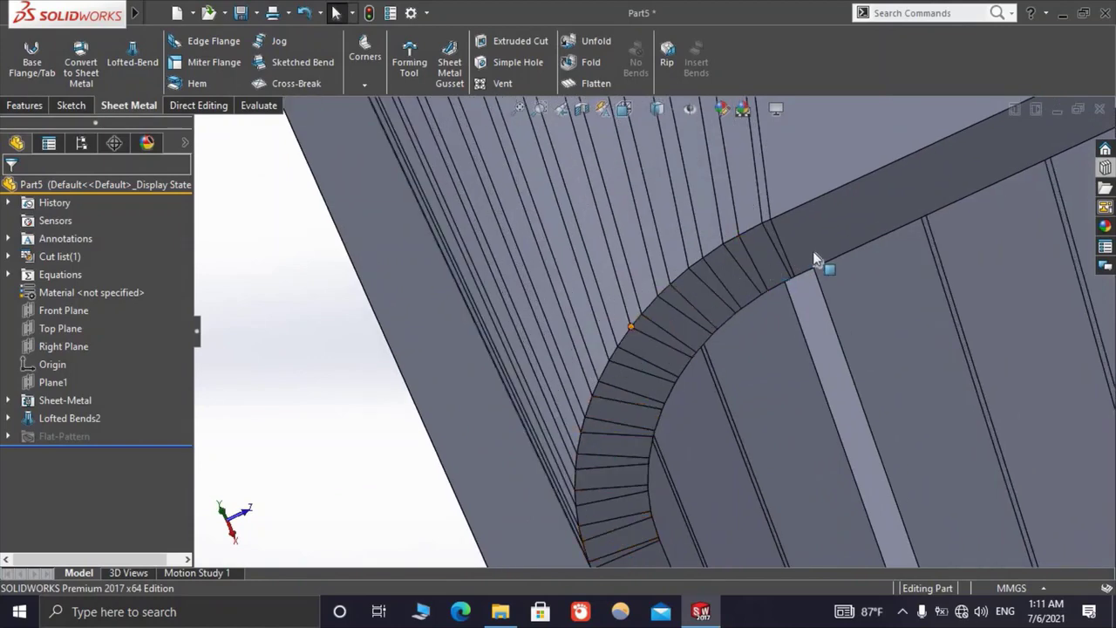
scroll(641, 330, up, 4)
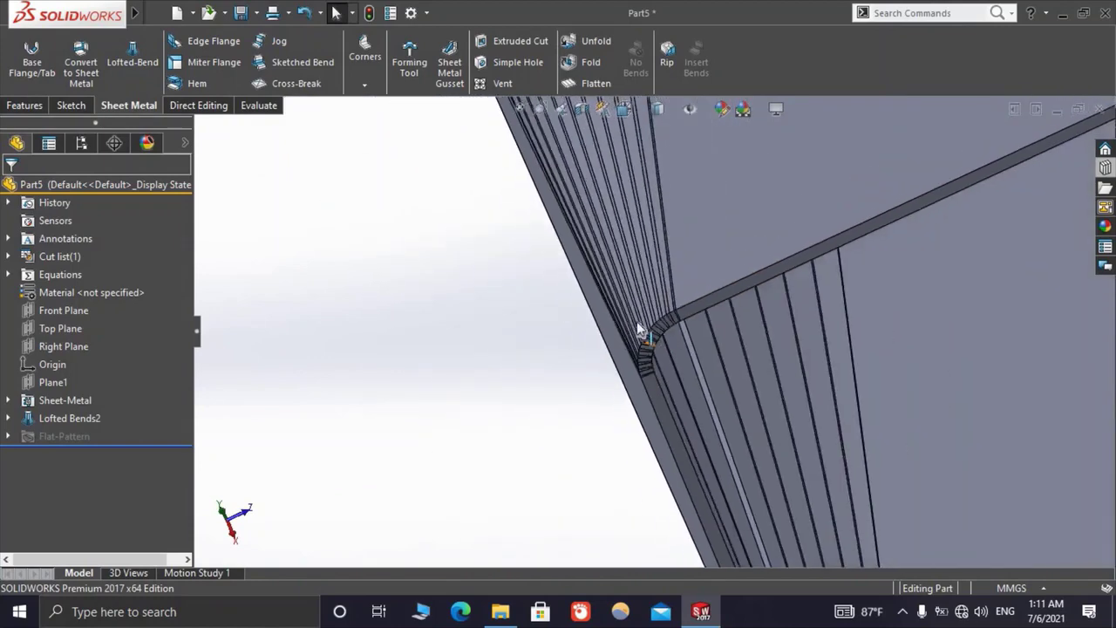
scroll(642, 327, up, 2)
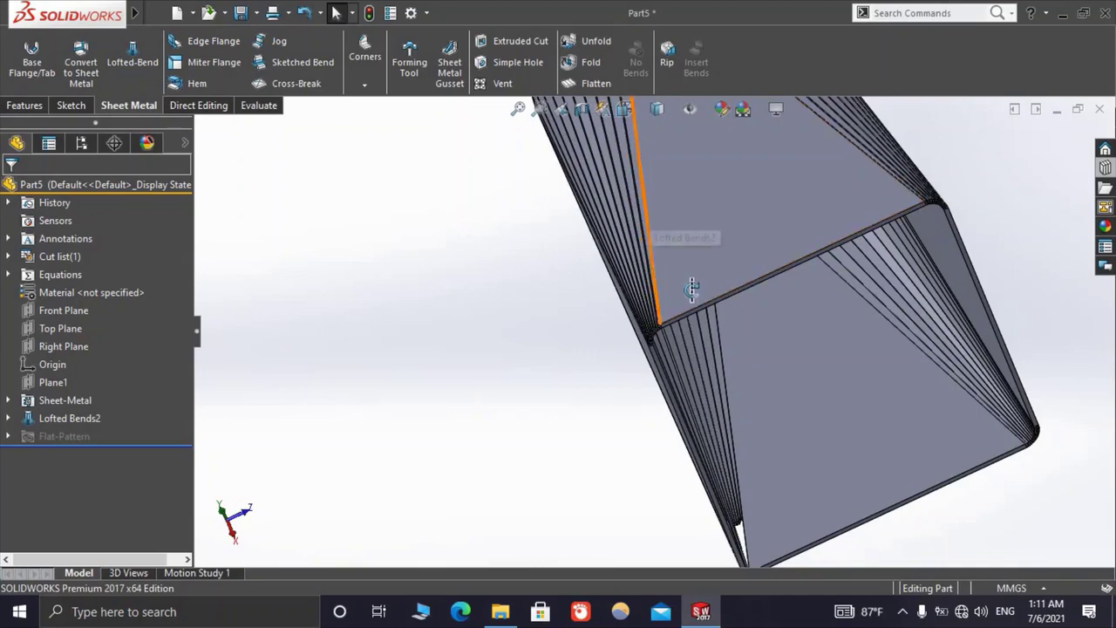
middle_drag(652, 261, 728, 361)
scroll(715, 313, up, 2)
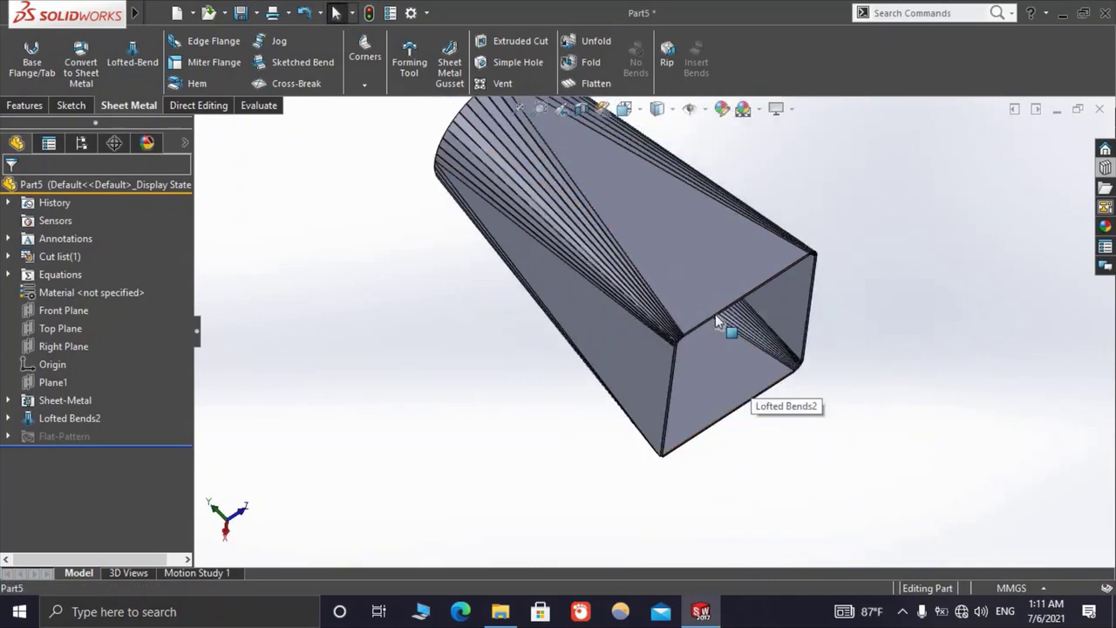
scroll(715, 305, up, 2)
mouse_move(764, 312)
middle_down()
mouse_move(822, 319)
mouse_move(909, 294)
mouse_move(718, 394)
mouse_move(684, 373)
middle_up()
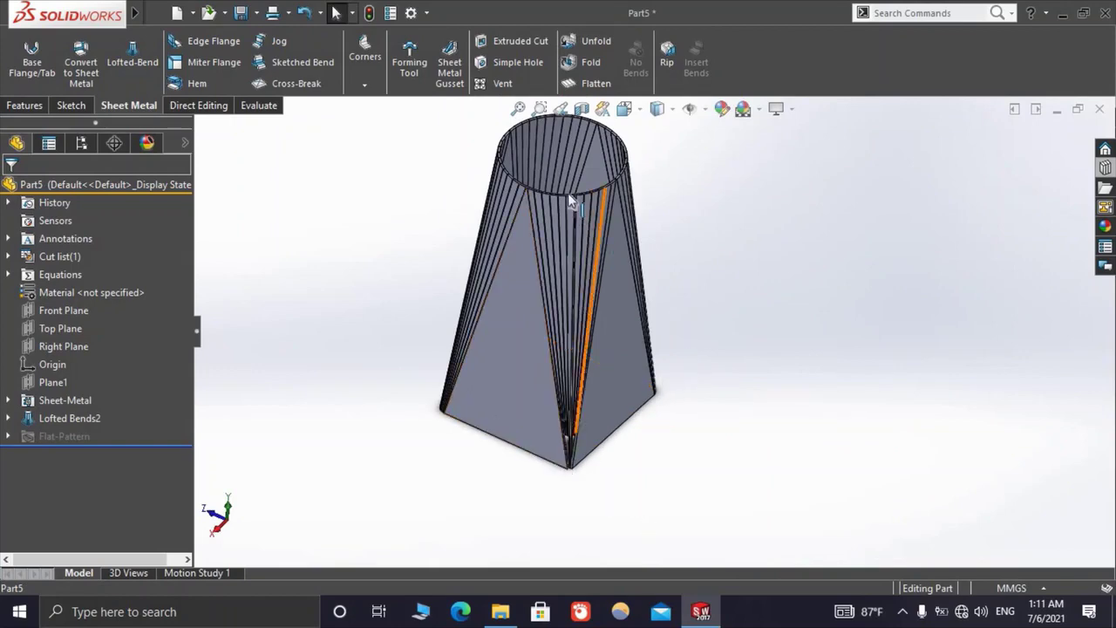
scroll(567, 193, down, 2)
scroll(602, 235, down, 3)
scroll(630, 259, down, 2)
mouse_move(634, 268)
middle_down()
mouse_move(625, 253)
mouse_move(443, 378)
mouse_move(465, 329)
middle_up()
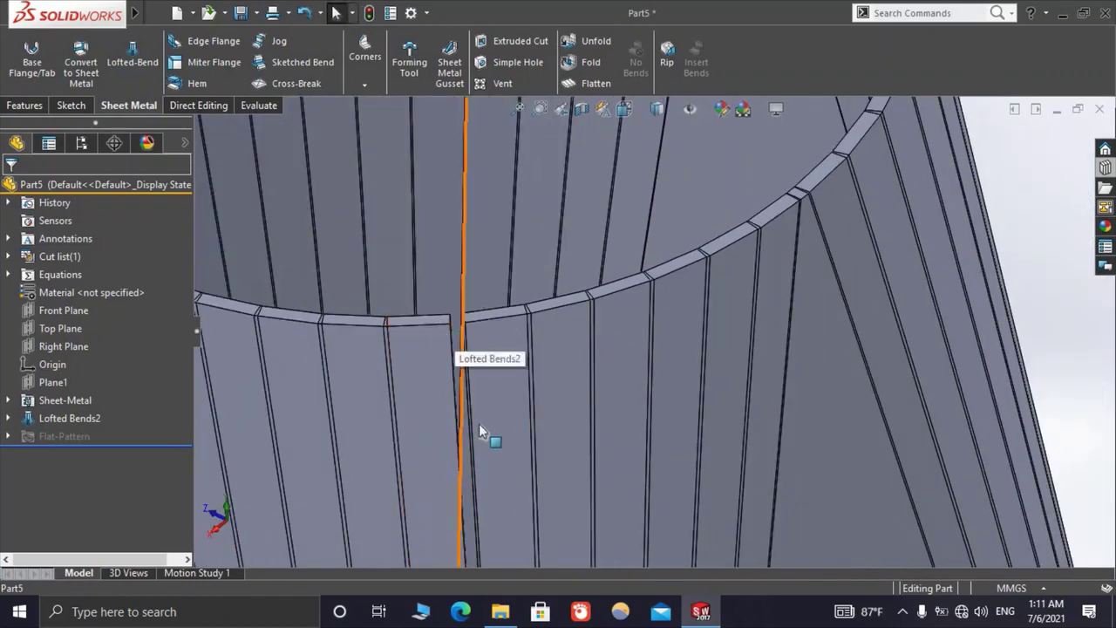
scroll(591, 519, up, 5)
scroll(676, 440, up, 2)
scroll(674, 440, down, 4)
scroll(646, 394, down, 2)
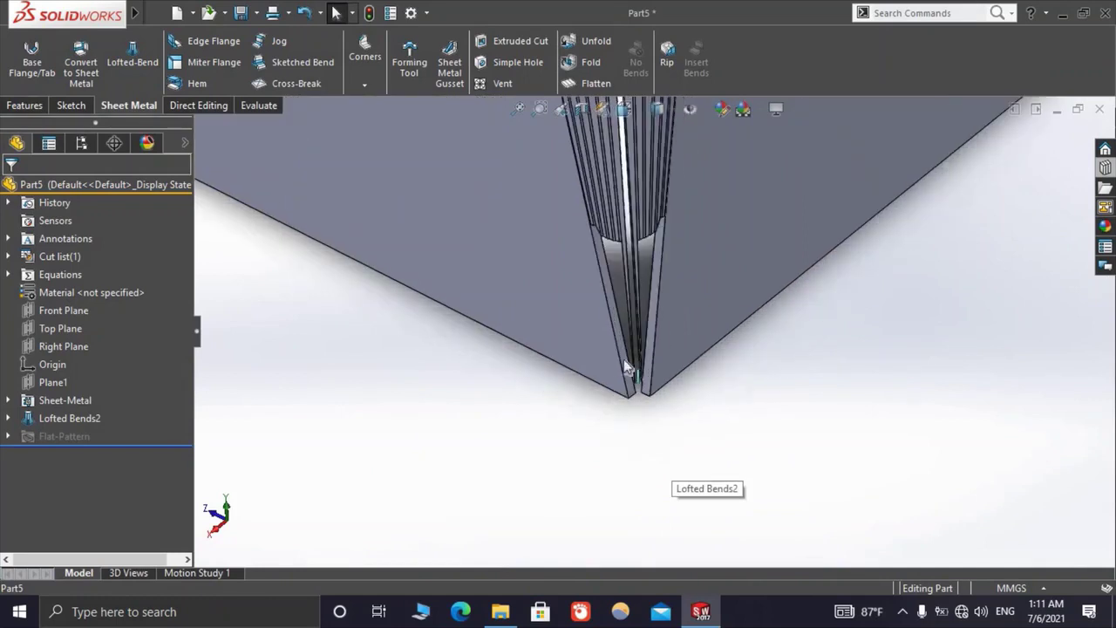